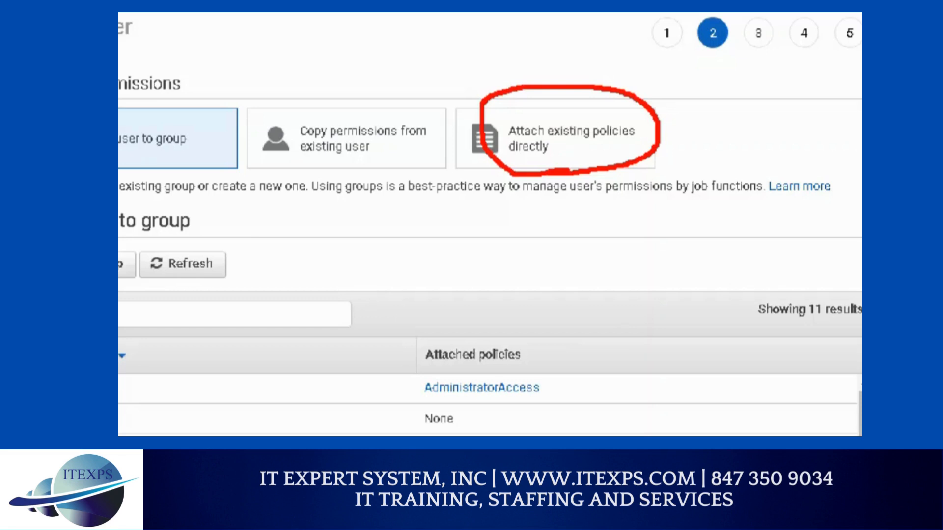
pyautogui.moveTo(747, 82)
pyautogui.mouseDown()
pyautogui.moveTo(722, 142)
pyautogui.moveTo(774, 142)
pyautogui.moveTo(761, 127)
pyautogui.mouseUp()
pyautogui.moveTo(735, 205); pyautogui.dragTo(730, 241)
pyautogui.moveTo(733, 202)
pyautogui.mouseDown()
pyautogui.moveTo(771, 193)
pyautogui.moveTo(784, 250)
pyautogui.mouseUp()
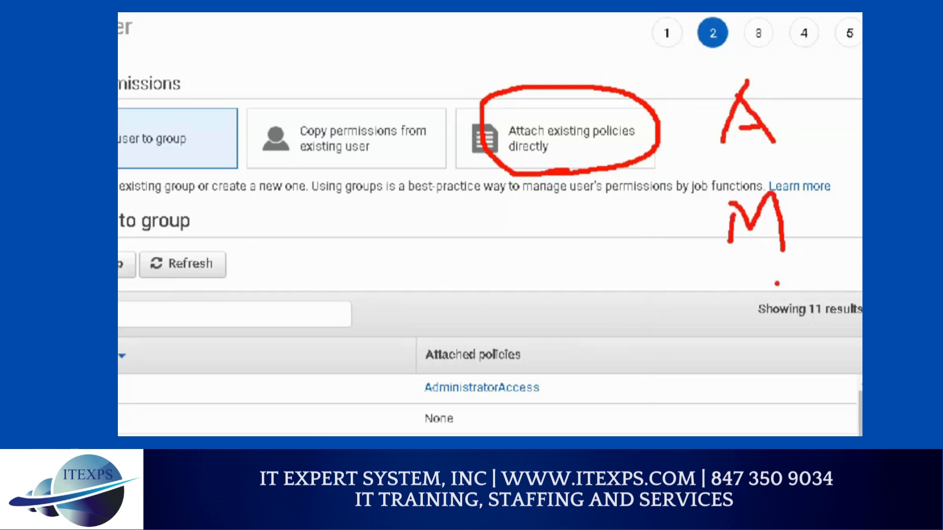
pyautogui.moveTo(760, 330)
pyautogui.mouseDown()
pyautogui.moveTo(763, 363)
pyautogui.moveTo(731, 410)
pyautogui.mouseUp()
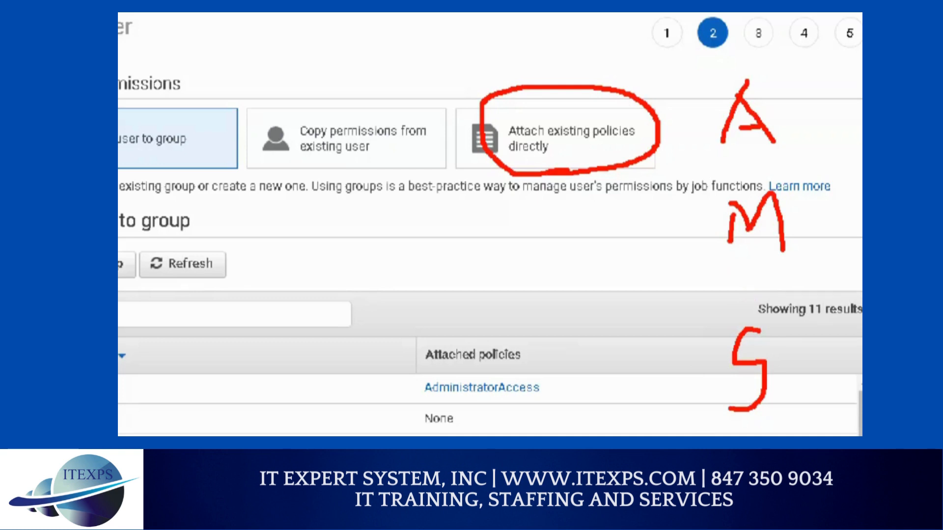
pyautogui.moveTo(829, 108)
pyautogui.mouseDown()
pyautogui.moveTo(843, 99)
pyautogui.moveTo(853, 131)
pyautogui.mouseUp()
pyautogui.moveTo(837, 180)
pyautogui.mouseDown()
pyautogui.moveTo(835, 221)
pyautogui.moveTo(860, 188)
pyautogui.moveTo(863, 232)
pyautogui.mouseUp()
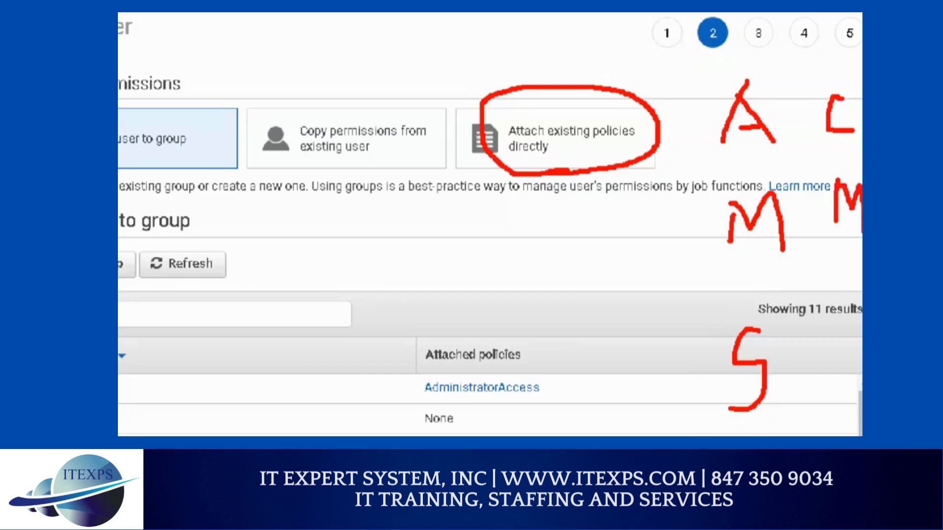
pyautogui.moveTo(851, 319); pyautogui.dragTo(842, 360)
pyautogui.moveTo(806, 45); pyautogui.dragTo(825, 390)
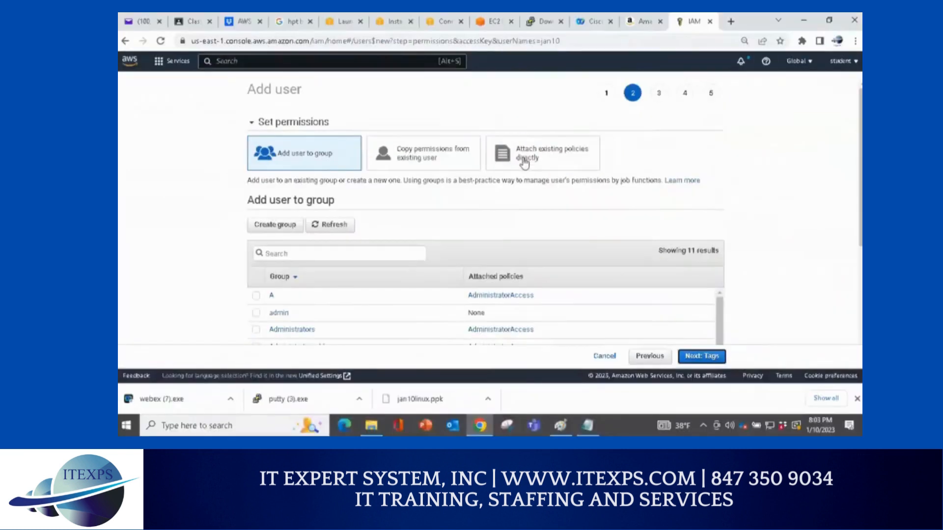
# Set the new user's permissions to be granted by attaching existing policies directly.
pyautogui.click(527, 160)
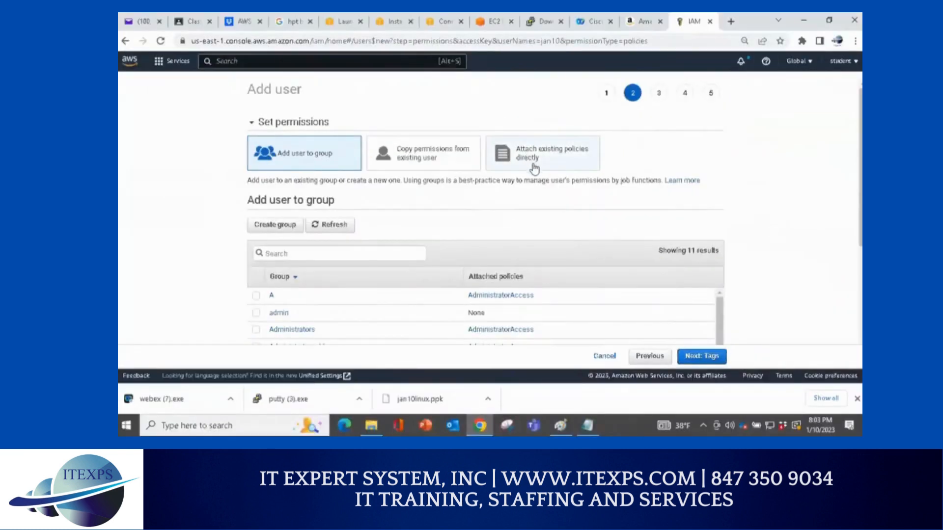
pyautogui.click(532, 167)
pyautogui.scroll(-2, 480, 211)
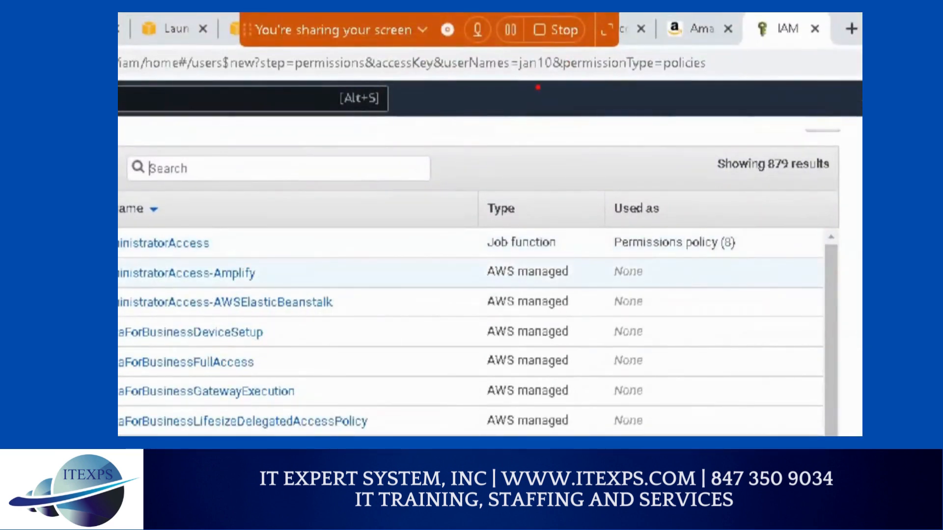
pyautogui.moveTo(522, 99)
pyautogui.mouseDown()
pyautogui.moveTo(521, 133)
pyautogui.moveTo(535, 96)
pyautogui.mouseUp()
pyautogui.moveTo(497, 146); pyautogui.dragTo(584, 108)
pyautogui.moveTo(634, 71)
pyautogui.mouseDown()
pyautogui.moveTo(641, 103)
pyautogui.moveTo(661, 74)
pyautogui.moveTo(685, 92)
pyautogui.moveTo(718, 89)
pyautogui.moveTo(722, 66)
pyautogui.moveTo(751, 71)
pyautogui.moveTo(746, 83)
pyautogui.mouseUp()
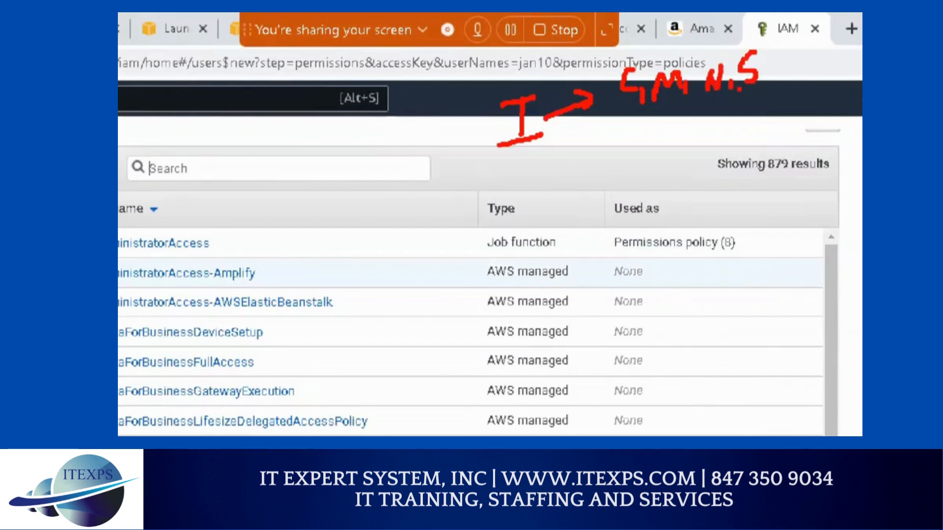
pyautogui.moveTo(683, 113)
pyautogui.mouseDown()
pyautogui.moveTo(661, 126)
pyautogui.moveTo(681, 142)
pyautogui.moveTo(698, 122)
pyautogui.moveTo(722, 142)
pyautogui.moveTo(726, 125)
pyautogui.moveTo(749, 141)
pyautogui.mouseUp()
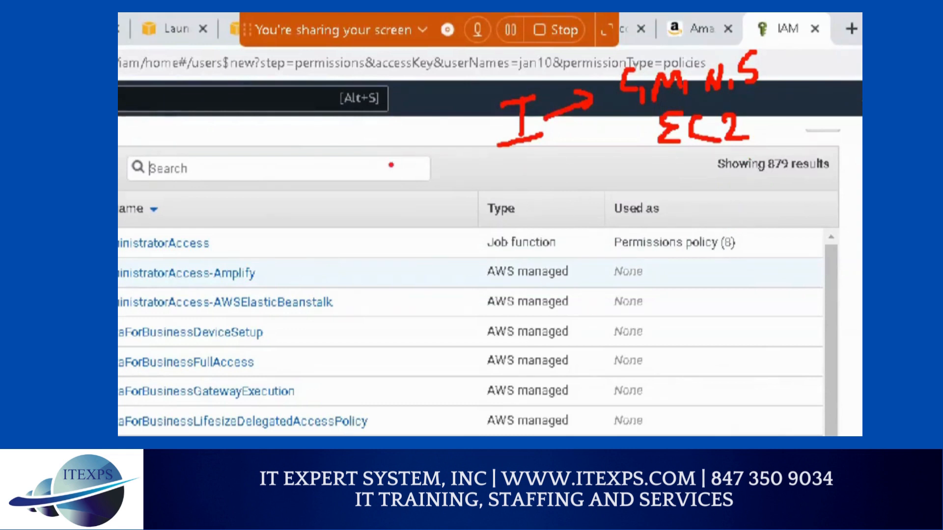
pyautogui.moveTo(542, 196)
pyautogui.mouseDown()
pyautogui.moveTo(522, 246)
pyautogui.moveTo(514, 240)
pyautogui.moveTo(571, 233)
pyautogui.moveTo(559, 247)
pyautogui.mouseUp()
pyautogui.moveTo(603, 227); pyautogui.dragTo(657, 225)
pyautogui.moveTo(656, 225); pyautogui.dragTo(640, 236)
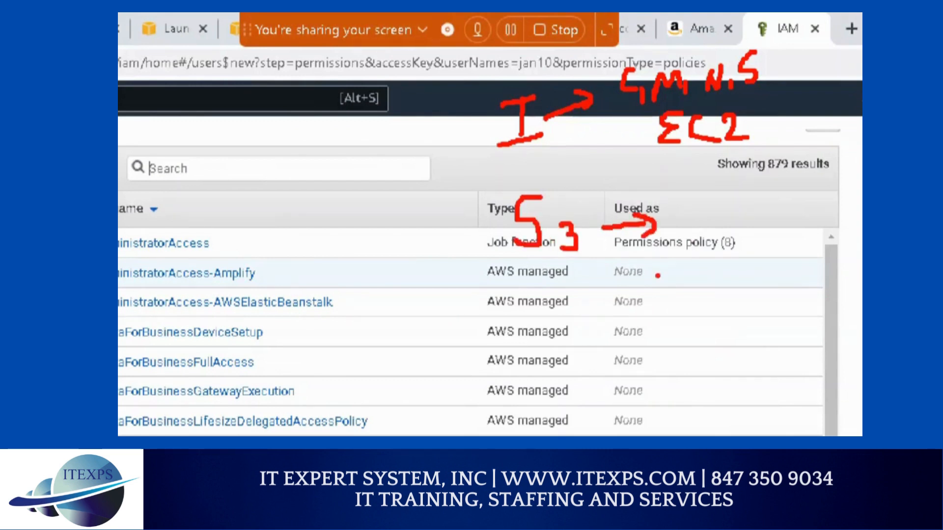
pyautogui.moveTo(695, 200)
pyautogui.mouseDown()
pyautogui.moveTo(676, 239)
pyautogui.moveTo(717, 248)
pyautogui.mouseUp()
pyautogui.moveTo(728, 216)
pyautogui.mouseDown()
pyautogui.moveTo(722, 222)
pyautogui.moveTo(746, 239)
pyautogui.moveTo(768, 237)
pyautogui.mouseUp()
pyautogui.moveTo(685, 256); pyautogui.dragTo(737, 256)
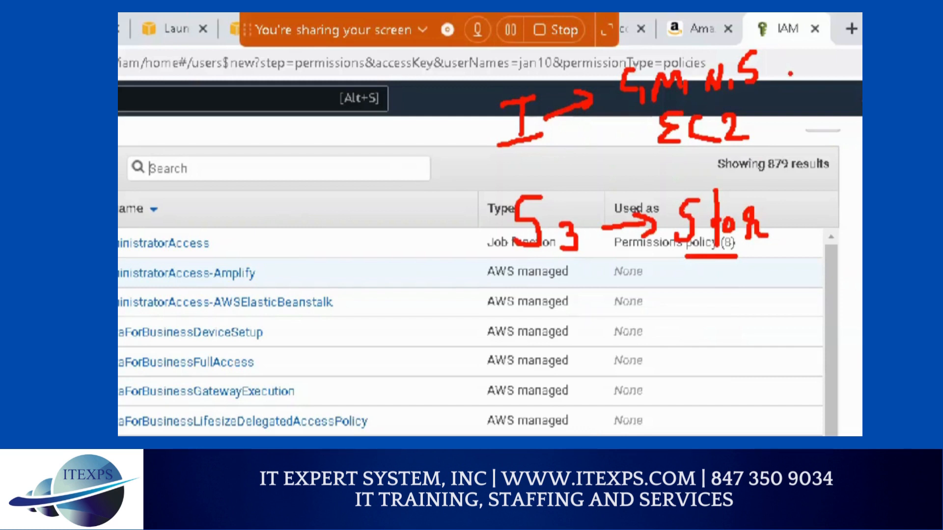
pyautogui.moveTo(780, 85)
pyautogui.mouseDown()
pyautogui.moveTo(657, 107)
pyautogui.moveTo(760, 160)
pyautogui.moveTo(774, 95)
pyautogui.moveTo(796, 116)
pyautogui.moveTo(841, 78)
pyautogui.mouseUp()
pyautogui.moveTo(811, 127)
pyautogui.mouseDown()
pyautogui.moveTo(796, 127)
pyautogui.moveTo(814, 127)
pyautogui.moveTo(804, 144)
pyautogui.moveTo(815, 141)
pyautogui.mouseUp()
pyautogui.moveTo(800, 153)
pyautogui.mouseDown()
pyautogui.moveTo(815, 155)
pyautogui.moveTo(813, 171)
pyautogui.mouseUp()
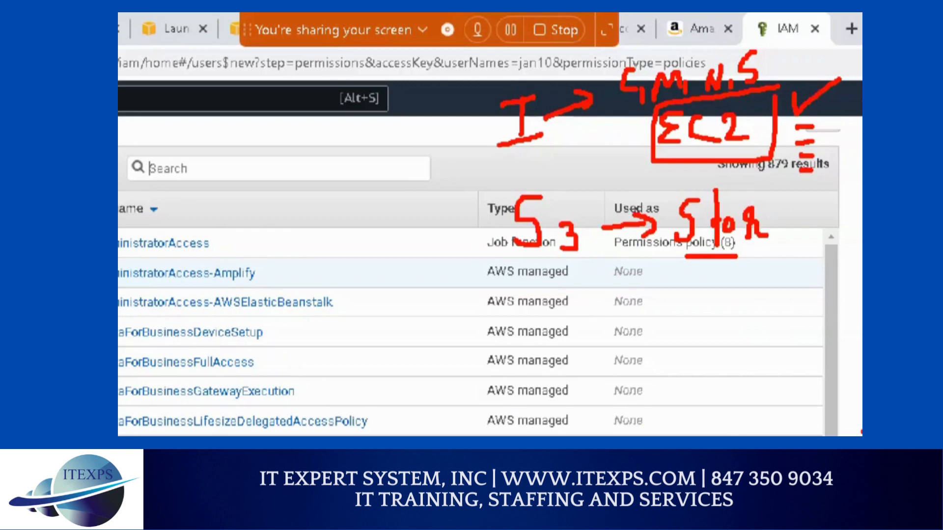
pyautogui.moveTo(543, 72)
pyautogui.mouseDown()
pyautogui.moveTo(533, 73)
pyautogui.moveTo(513, 156)
pyautogui.moveTo(548, 117)
pyautogui.mouseUp()
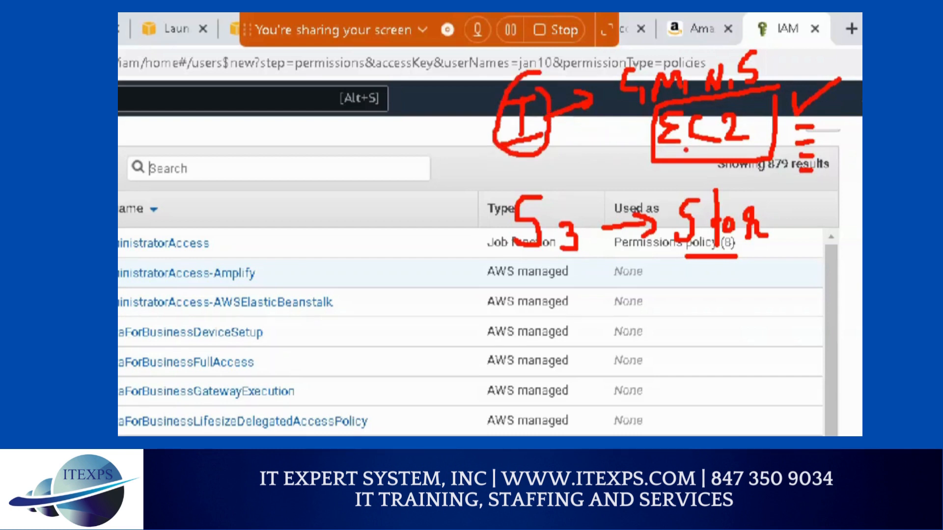
pyautogui.moveTo(686, 150); pyautogui.dragTo(712, 154)
pyautogui.moveTo(550, 185)
pyautogui.mouseDown()
pyautogui.moveTo(485, 265)
pyautogui.moveTo(582, 217)
pyautogui.moveTo(572, 199)
pyautogui.mouseUp()
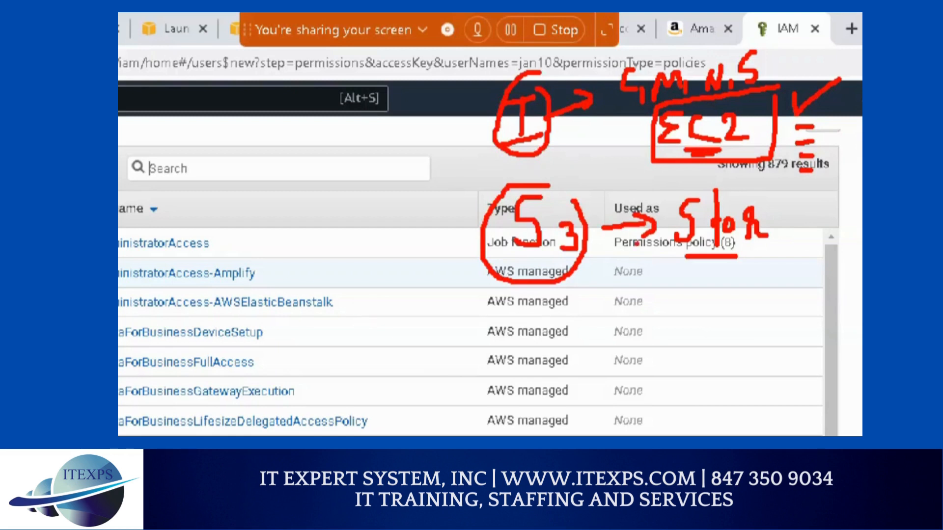
pyautogui.click(719, 252)
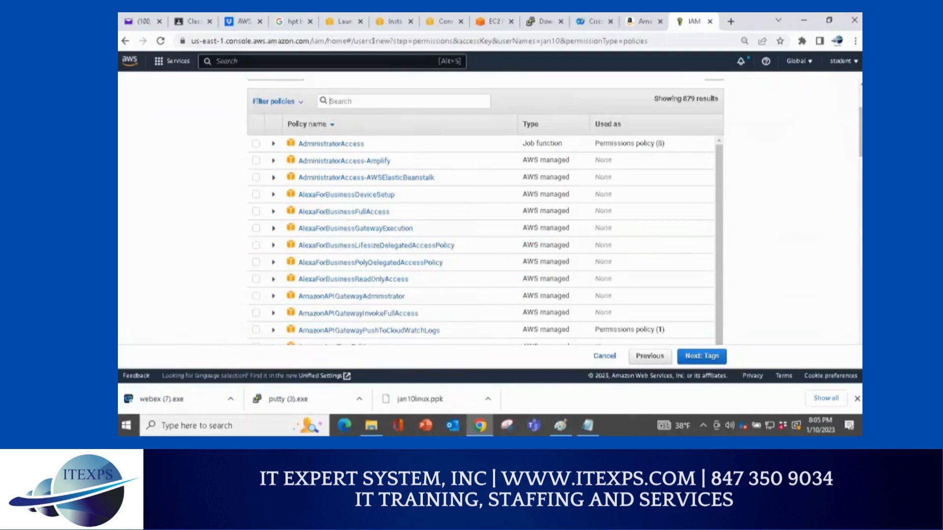
# Filter the policies by "ec2full" and select the AmazonEC2FullAccess policy for the new user.
pyautogui.write('ec2')
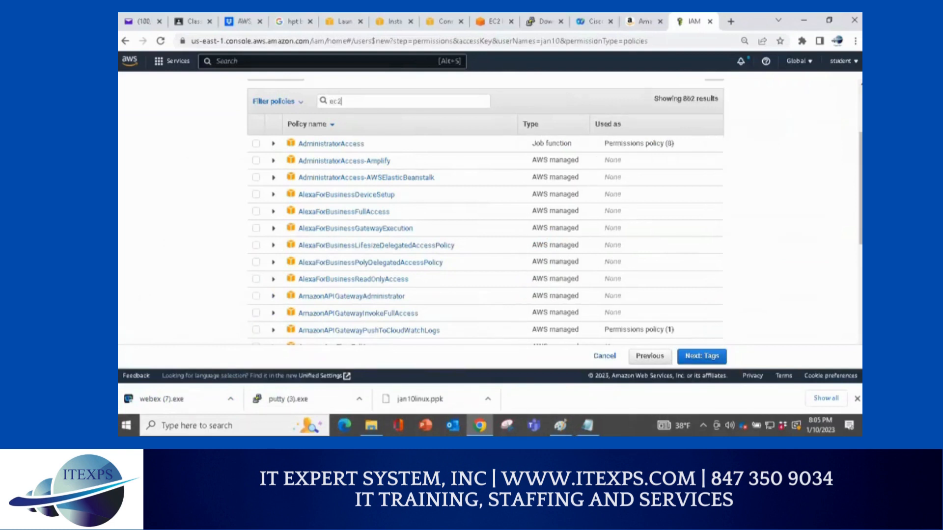
pyautogui.write('full')
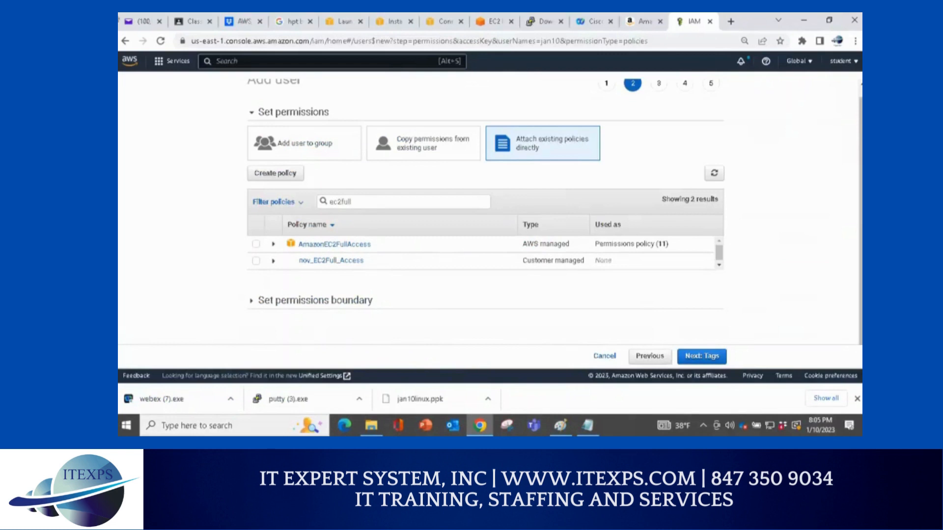
pyautogui.click(256, 244)
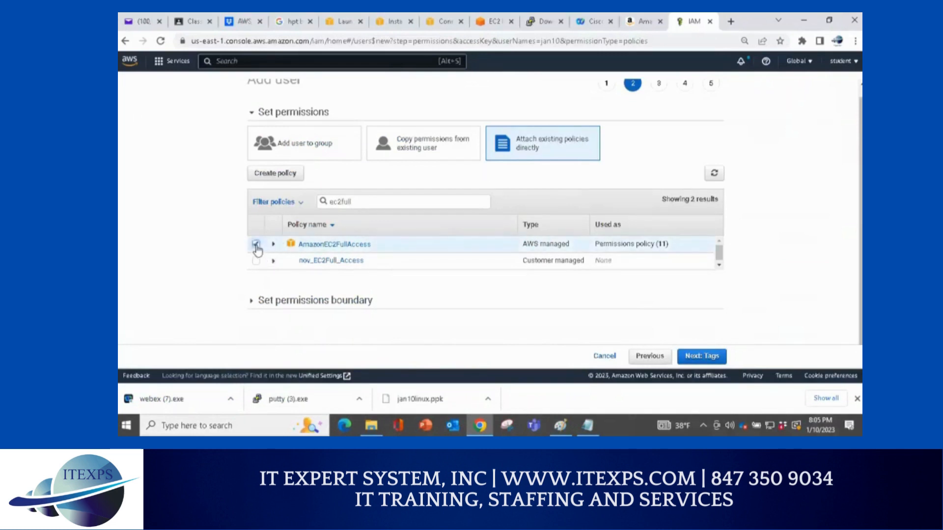
pyautogui.hotkey('ctrl', '1')
pyautogui.click(256, 246)
pyautogui.moveTo(397, 162)
pyautogui.mouseDown()
pyautogui.moveTo(343, 162)
pyautogui.moveTo(268, 213)
pyautogui.moveTo(267, 231)
pyautogui.moveTo(266, 224)
pyautogui.moveTo(277, 229)
pyautogui.mouseUp()
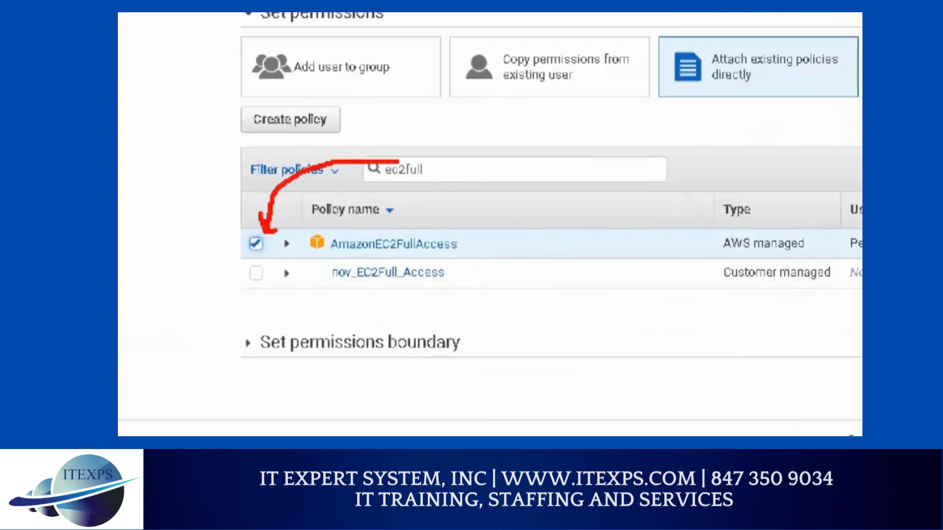
pyautogui.moveTo(324, 262); pyautogui.dragTo(419, 263)
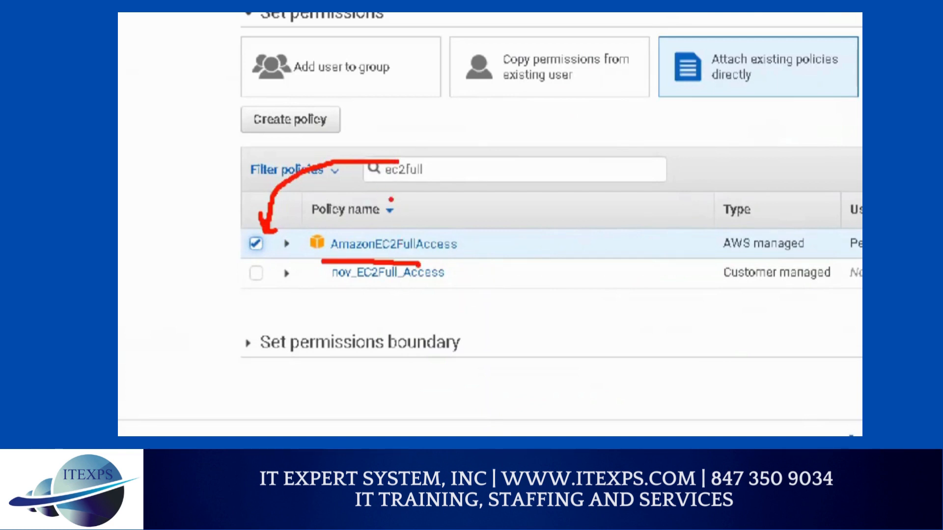
pyautogui.moveTo(385, 182); pyautogui.dragTo(442, 183)
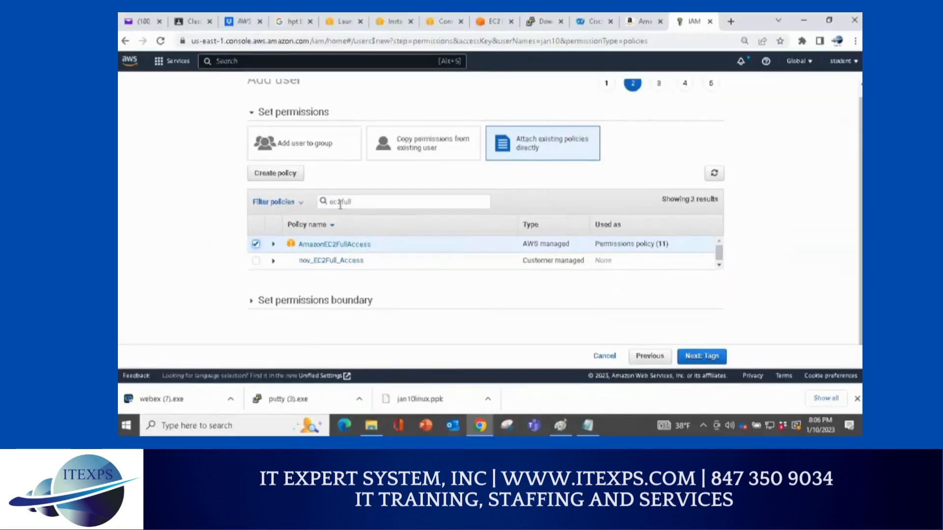
# Filter the policies by "s3full" and also select the AmazonS3FullAccess policy.
pyautogui.doubleClick(340, 206)
pyautogui.click(256, 243)
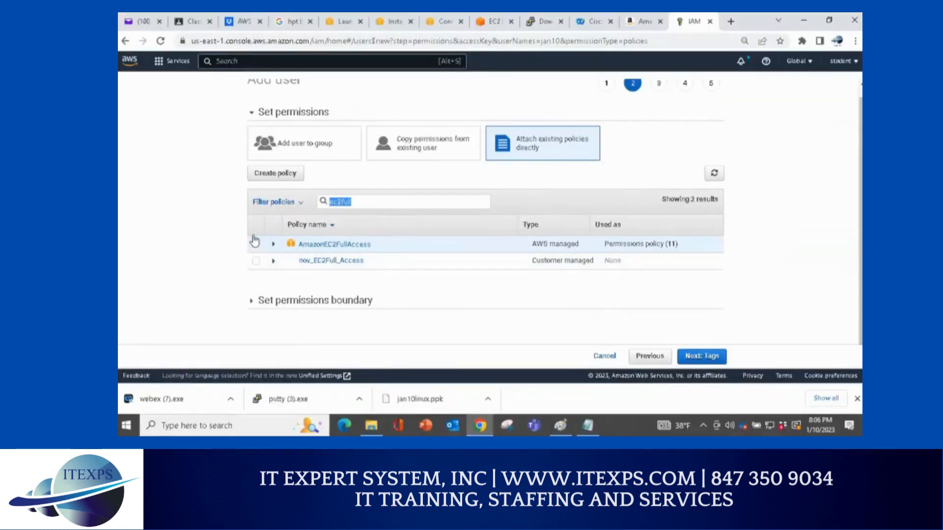
pyautogui.click(253, 243)
pyautogui.click(254, 261)
pyautogui.write('s')
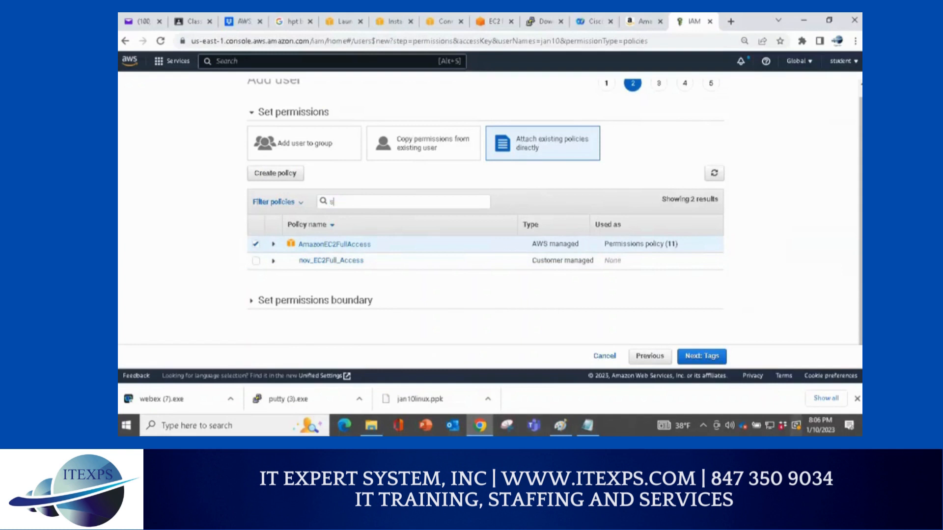
pyautogui.write('3full')
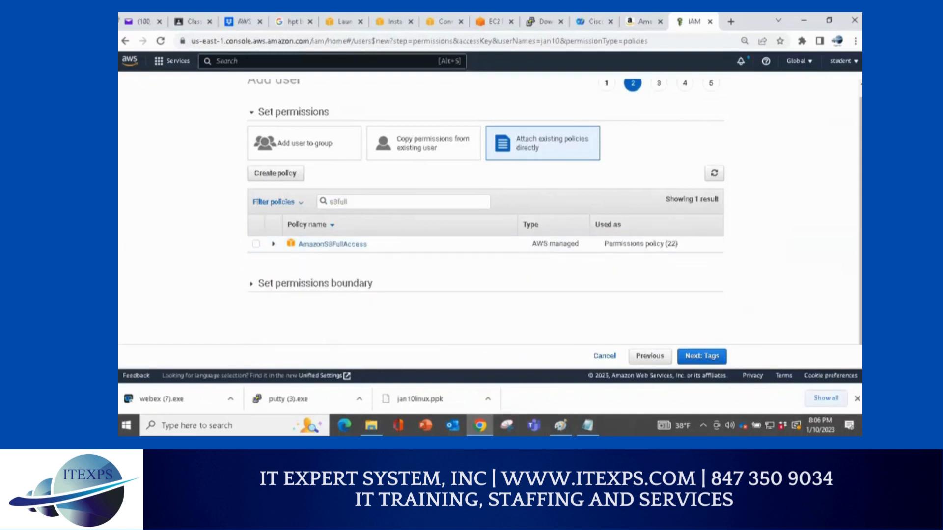
pyautogui.click(256, 244)
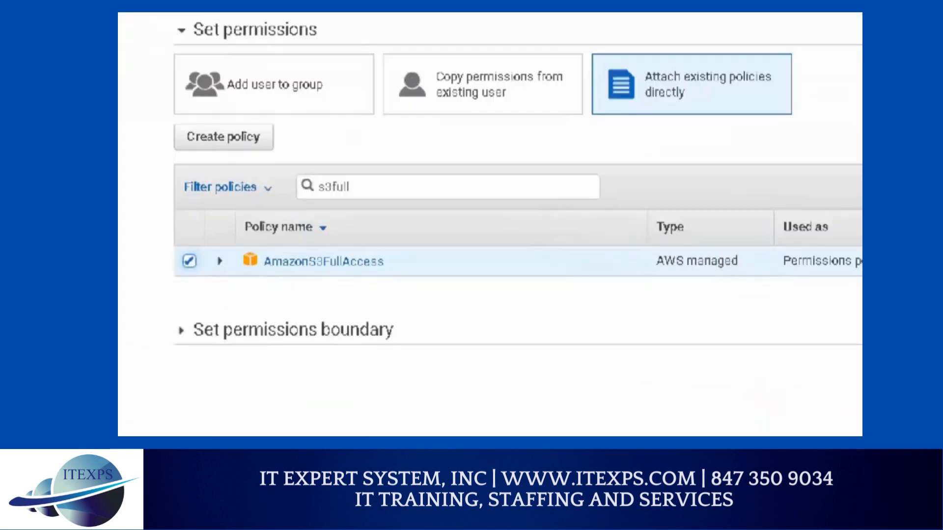
pyautogui.moveTo(344, 213)
pyautogui.mouseDown()
pyautogui.moveTo(346, 183)
pyautogui.moveTo(343, 205)
pyautogui.mouseUp()
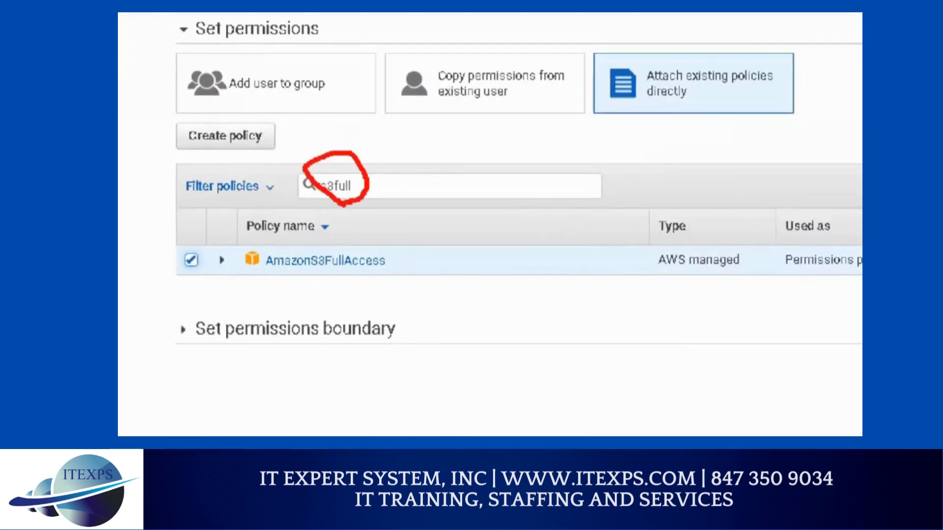
pyautogui.moveTo(176, 271)
pyautogui.mouseDown()
pyautogui.moveTo(203, 271)
pyautogui.moveTo(200, 280)
pyautogui.mouseUp()
pyautogui.press('Escape')
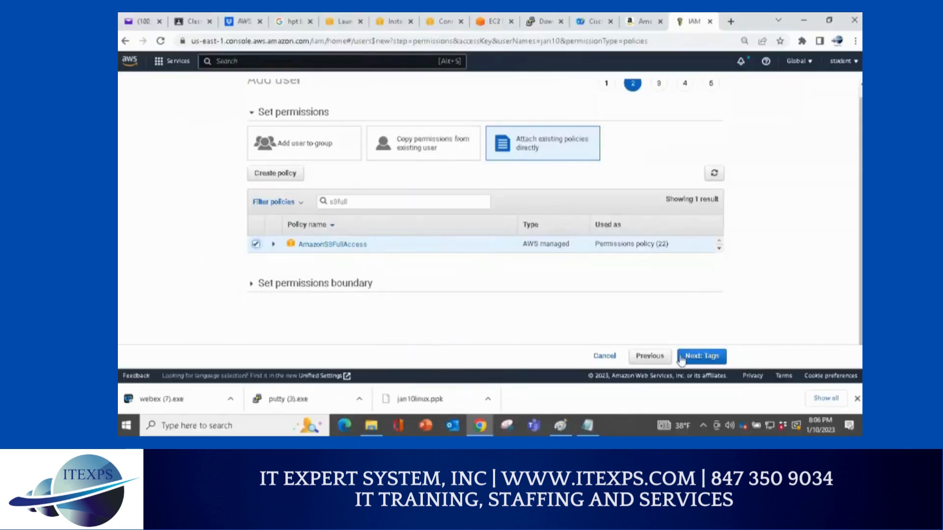
# Continue past the optional tags without adding any and proceed to the review of the new user.
pyautogui.click(691, 360)
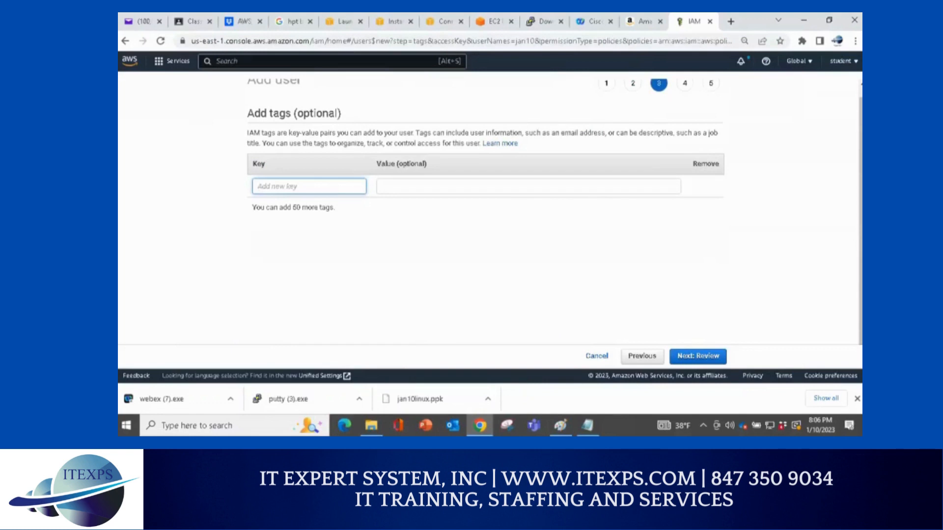
pyautogui.moveTo(371, 425)
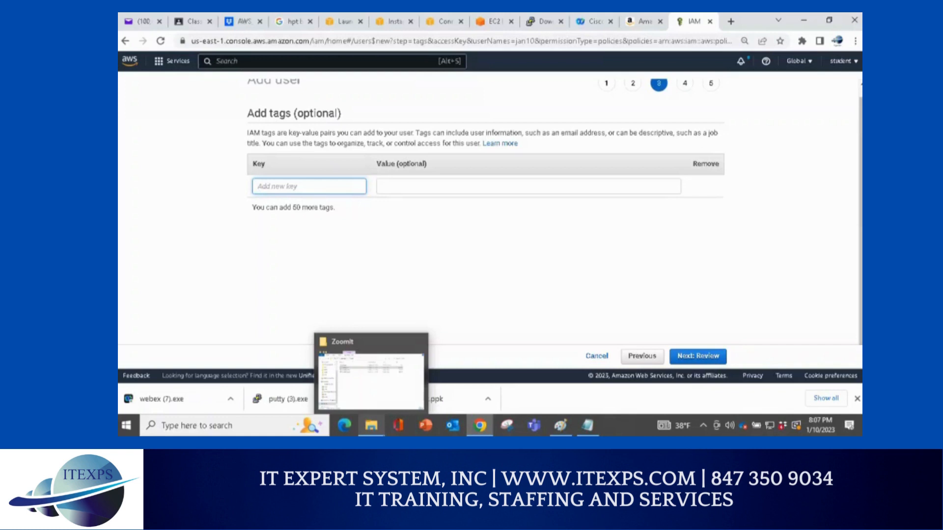
pyautogui.click(687, 363)
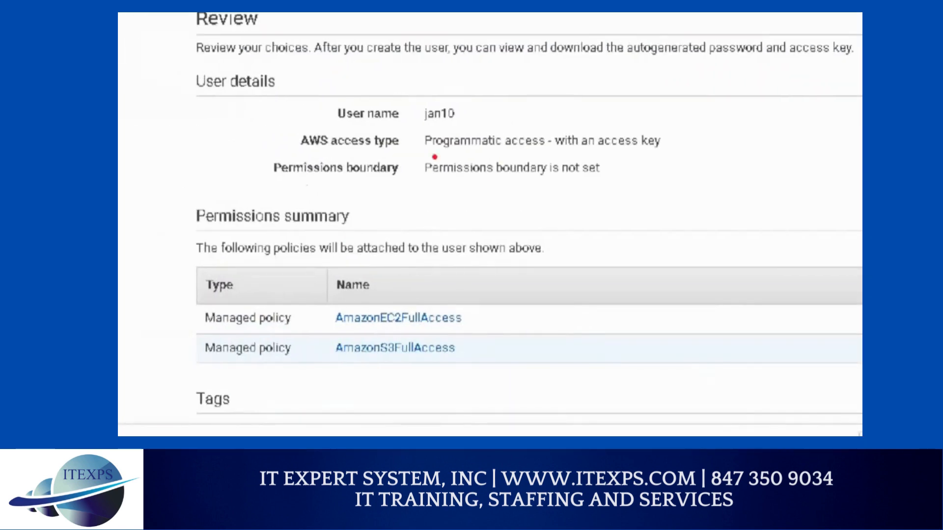
# Check the access type and both attached policies in the review, and create the user jan10.
pyautogui.moveTo(424, 155); pyautogui.dragTo(672, 157)
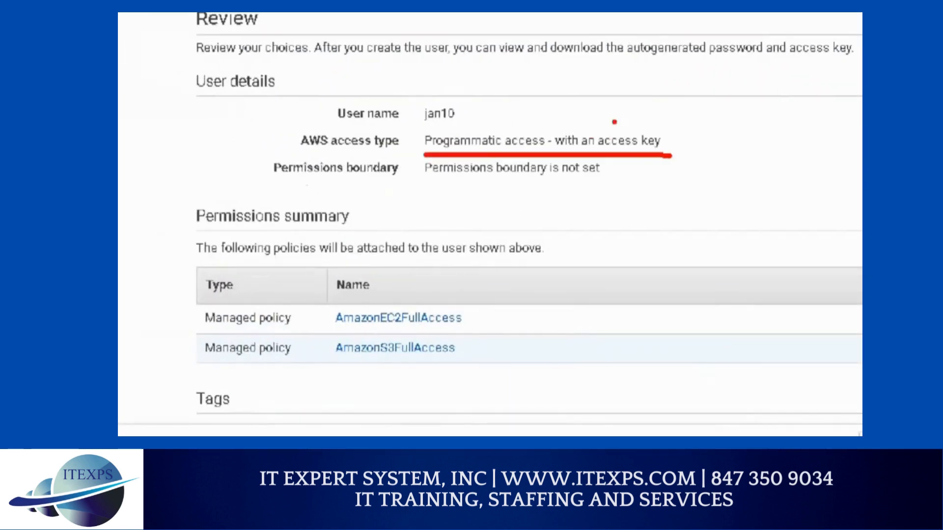
pyautogui.moveTo(598, 131); pyautogui.dragTo(652, 125)
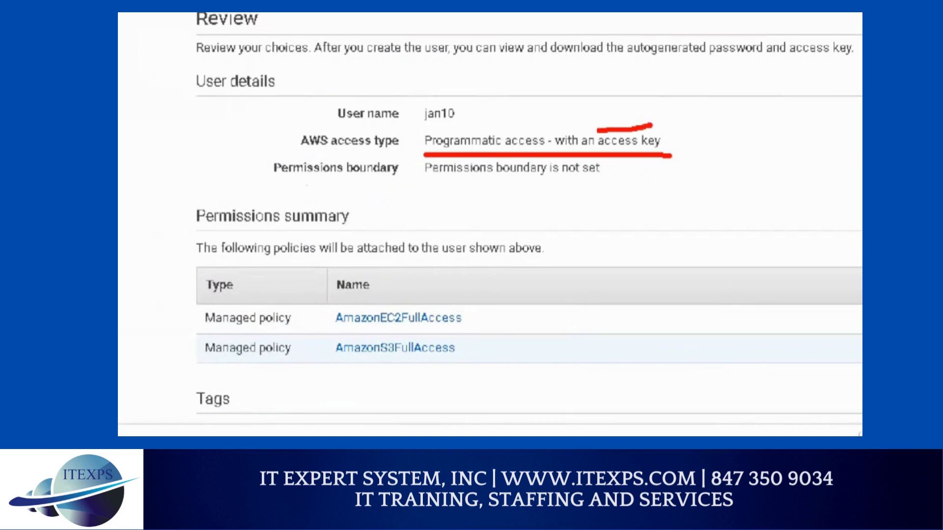
pyautogui.moveTo(164, 310); pyautogui.dragTo(188, 306)
pyautogui.moveTo(168, 339)
pyautogui.mouseDown()
pyautogui.moveTo(169, 381)
pyautogui.moveTo(201, 341)
pyautogui.mouseUp()
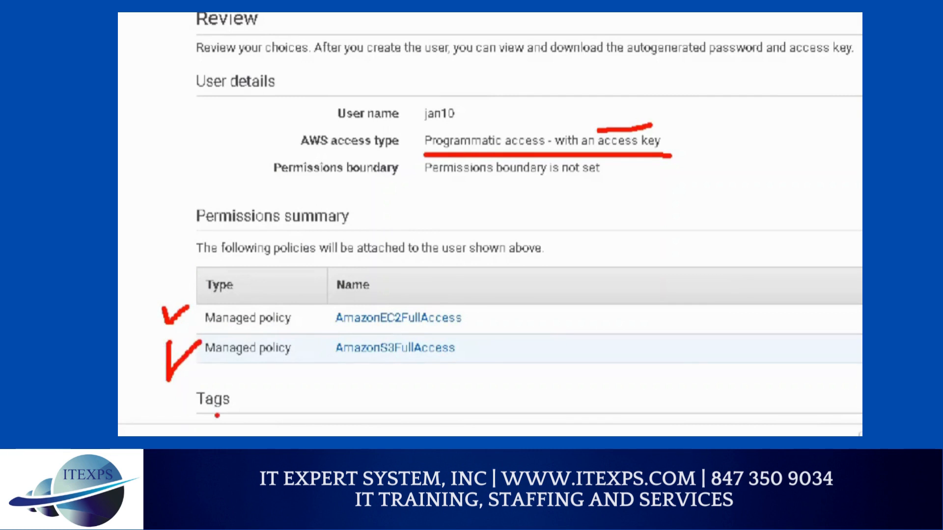
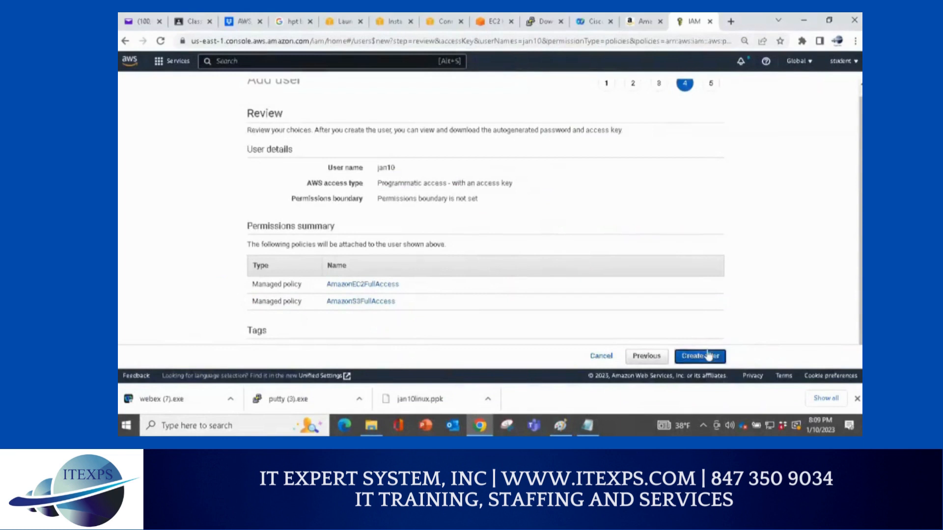
pyautogui.click(705, 357)
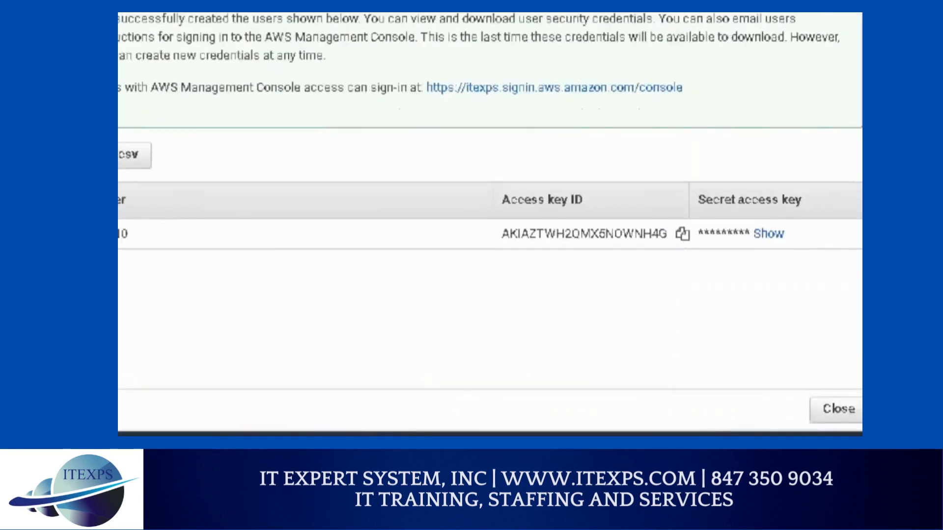
pyautogui.moveTo(483, 248); pyautogui.dragTo(635, 251)
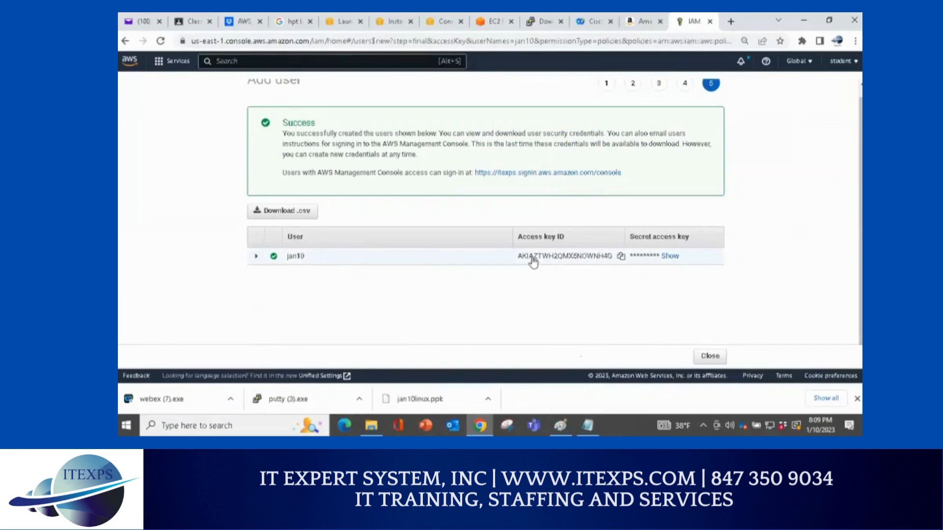
# Copy the access key ID of jan10 and paste it on a new line at the end of the Notepad notes.
pyautogui.moveTo(516, 260); pyautogui.dragTo(614, 260)
pyautogui.hotkey('ctrl', 'c')
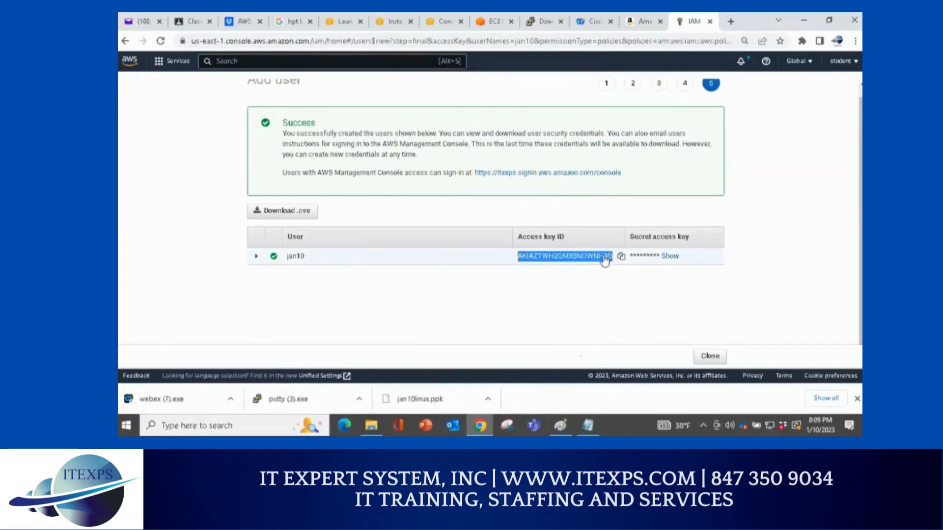
pyautogui.click(588, 426)
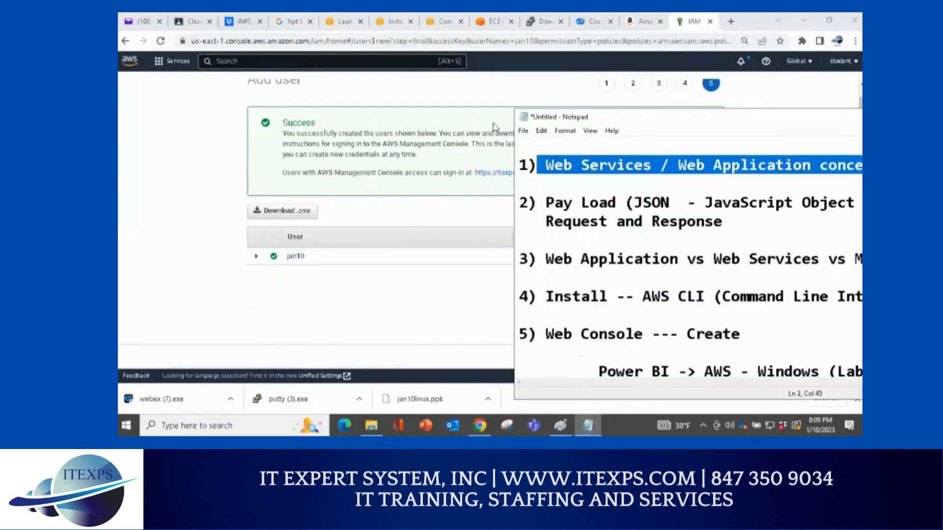
pyautogui.moveTo(648, 122); pyautogui.dragTo(413, 85)
pyautogui.scroll(-2, 590, 302)
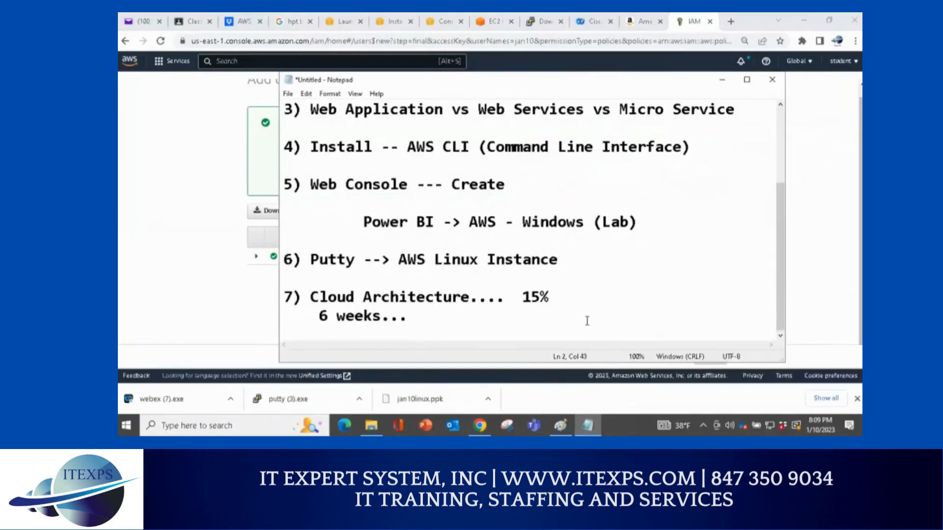
pyautogui.click(579, 322)
pyautogui.press('Return')
pyautogui.press('Return')
pyautogui.press('Return')
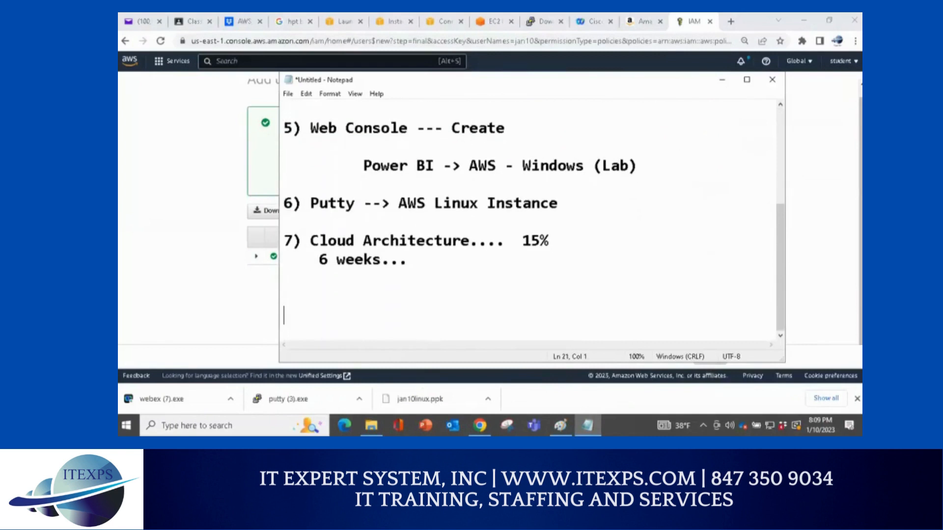
pyautogui.hotkey('ctrl', 'v')
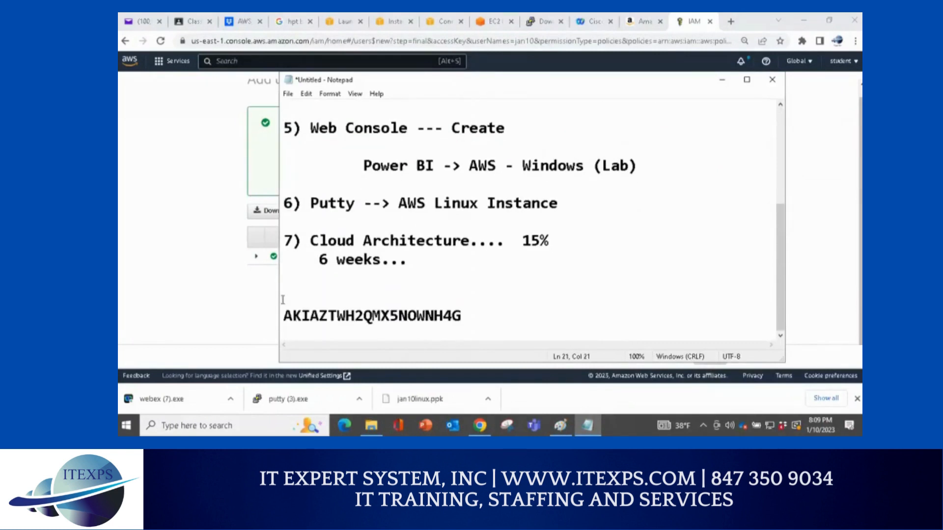
# Reveal the secret access key of jan10 in the console and paste it into the Notepad notes below the access key ID.
pyautogui.click(264, 294)
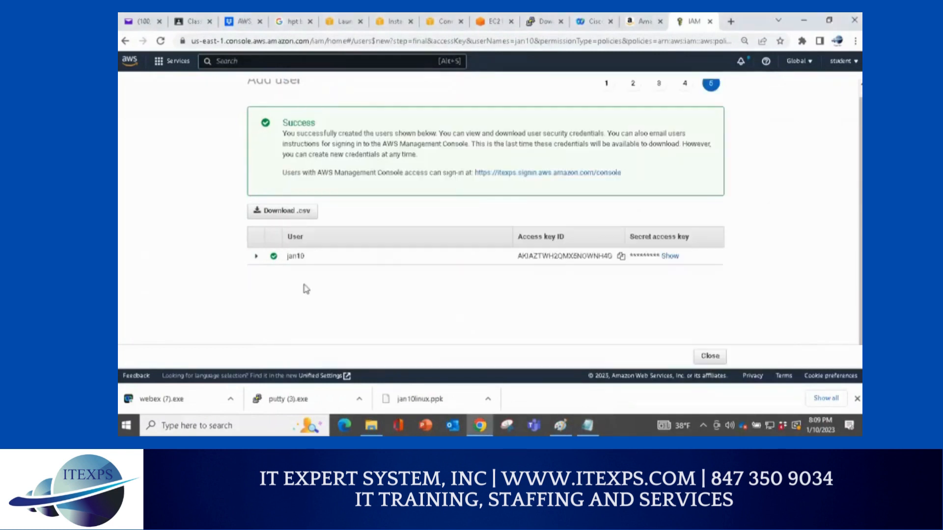
pyautogui.click(669, 257)
pyautogui.click(588, 423)
pyautogui.press('Return')
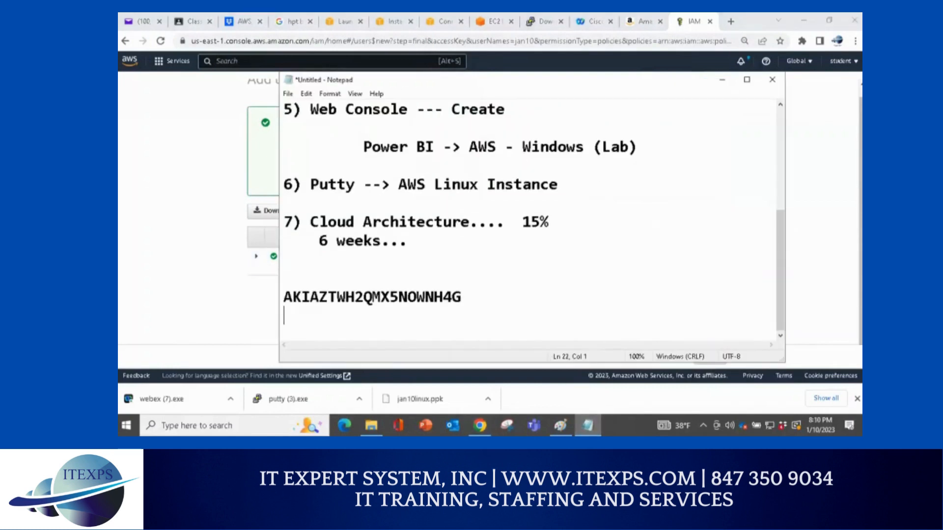
pyautogui.hotkey('ctrl', 'v')
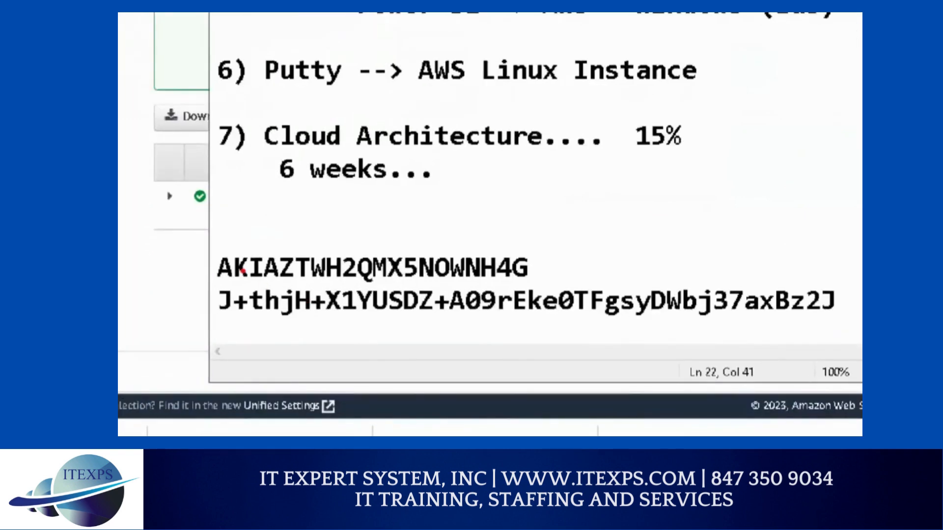
pyautogui.moveTo(246, 273); pyautogui.dragTo(296, 239)
pyautogui.moveTo(293, 302)
pyautogui.mouseDown()
pyautogui.moveTo(294, 314)
pyautogui.moveTo(335, 290)
pyautogui.mouseUp()
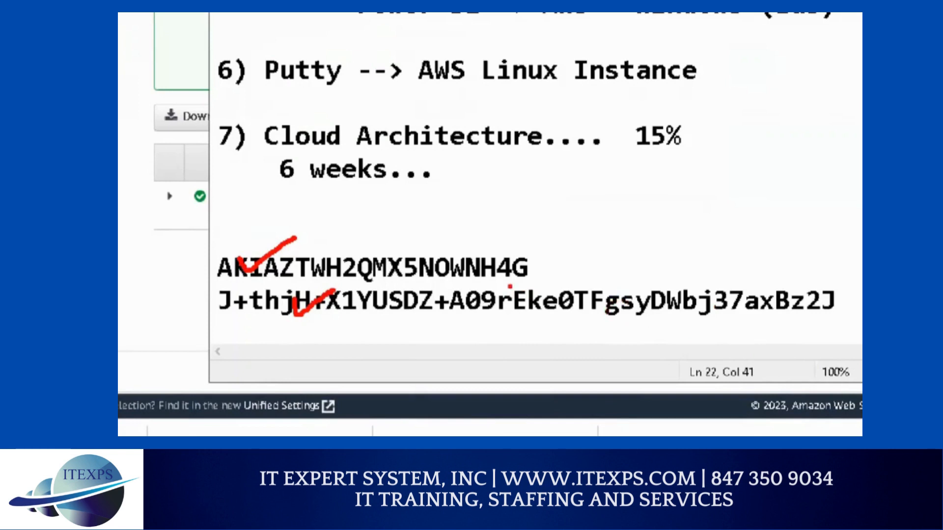
pyautogui.press('Escape')
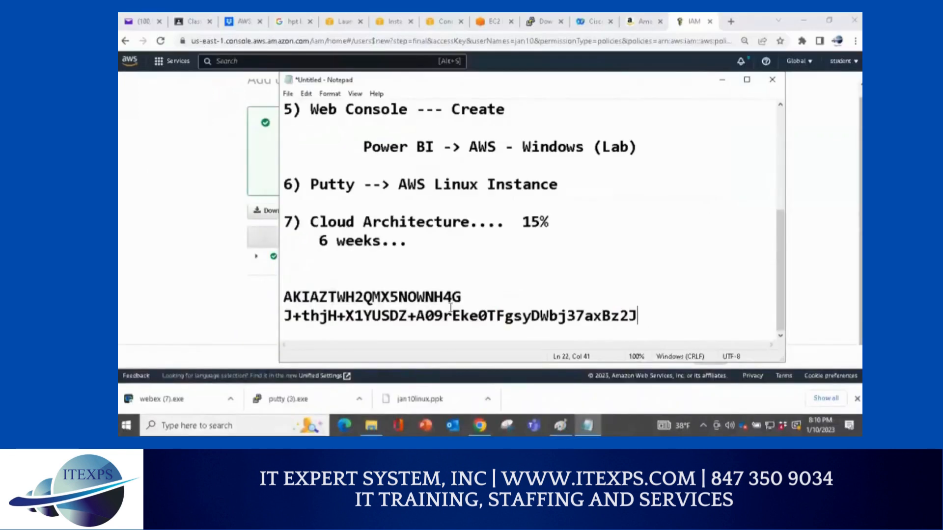
# Check both keys saved in Notepad against the ones listed for jan10, and close the user creation page.
pyautogui.click(722, 83)
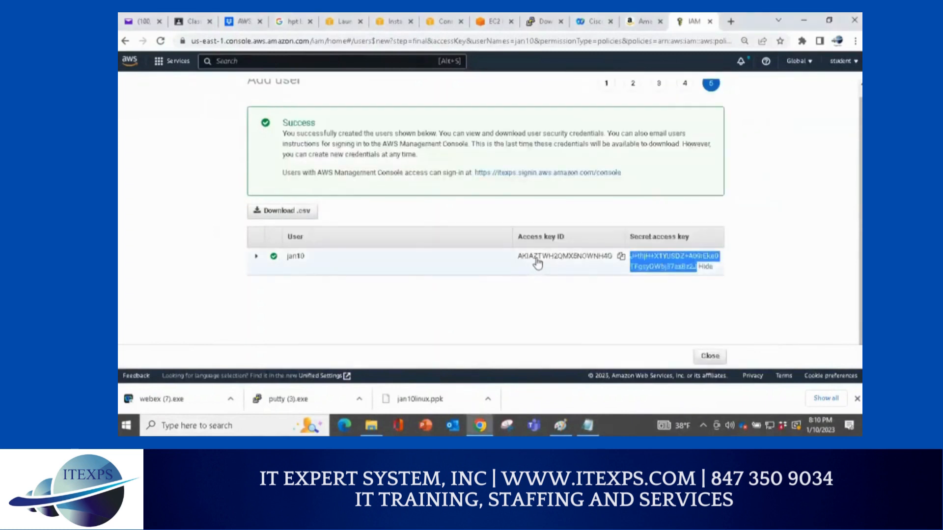
pyautogui.moveTo(518, 259); pyautogui.dragTo(611, 257)
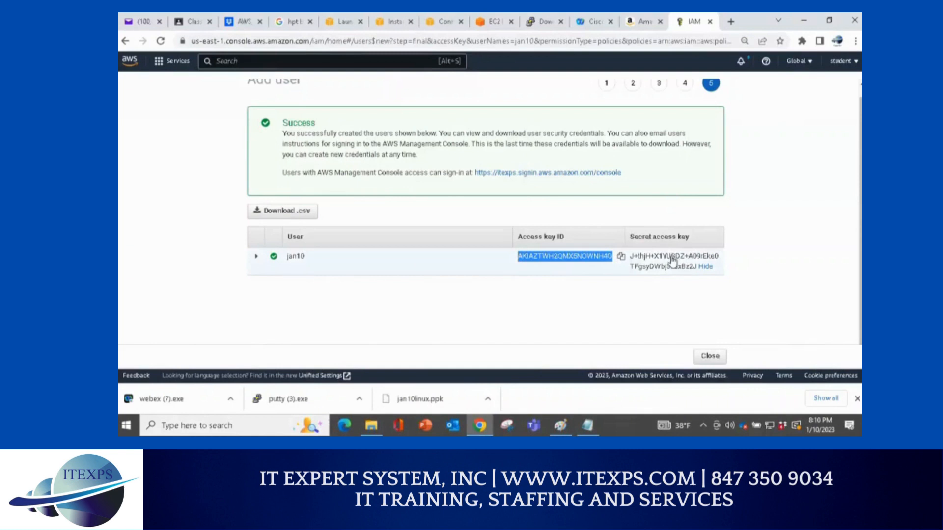
pyautogui.click(590, 426)
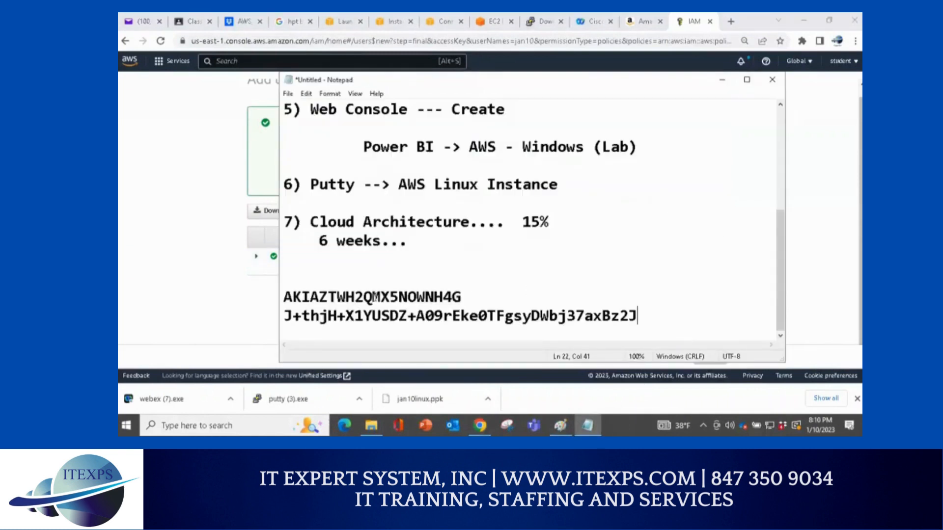
pyautogui.moveTo(472, 296); pyautogui.dragTo(298, 295)
pyautogui.moveTo(640, 317); pyautogui.dragTo(281, 320)
pyautogui.click(231, 311)
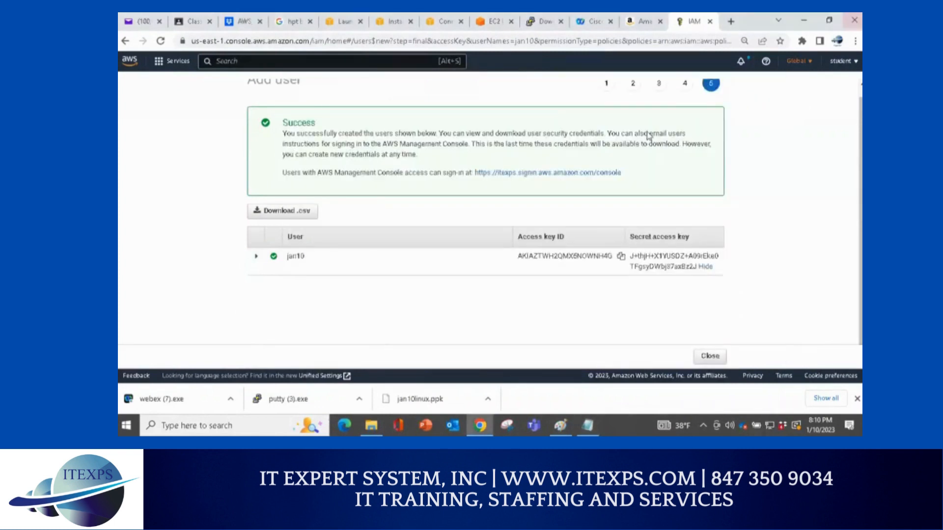
pyautogui.click(705, 359)
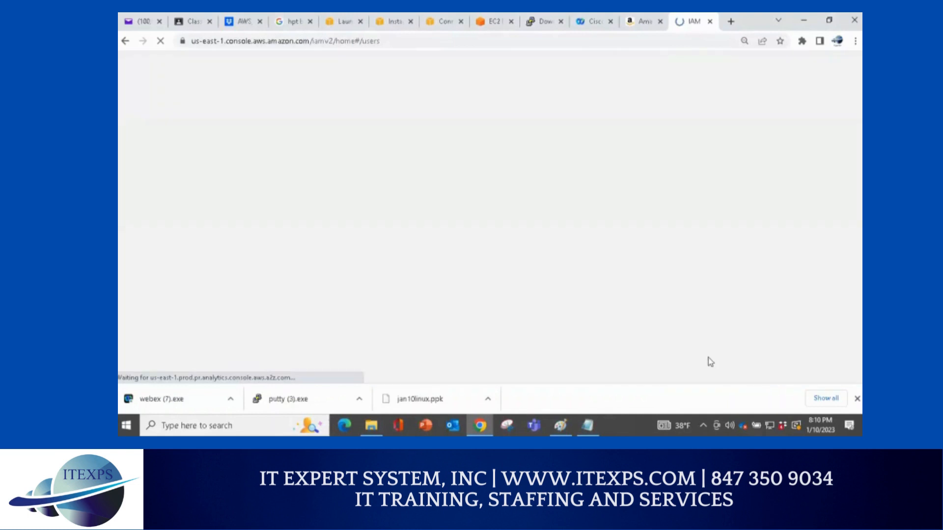
# Switch to the Google Classroom page and expand the Software to install material to find the S3 Browser link.
pyautogui.moveTo(560, 425)
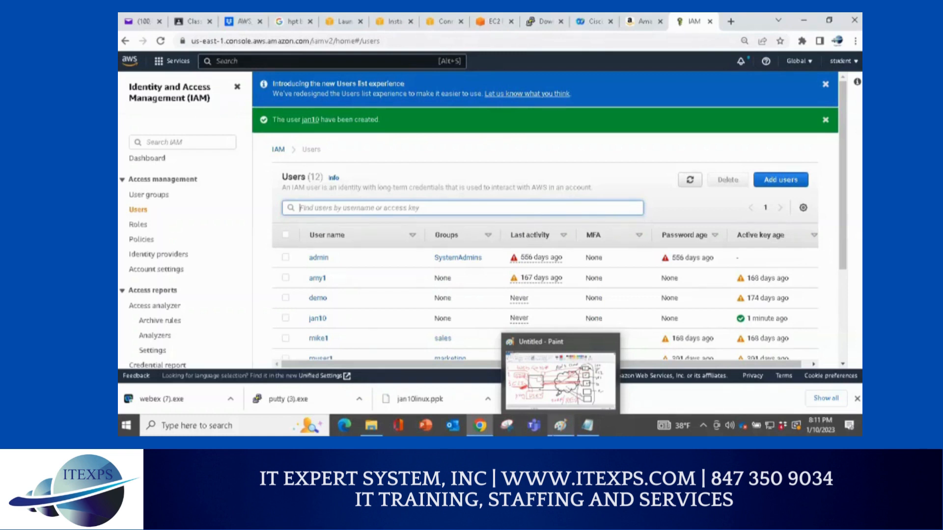
pyautogui.click(188, 22)
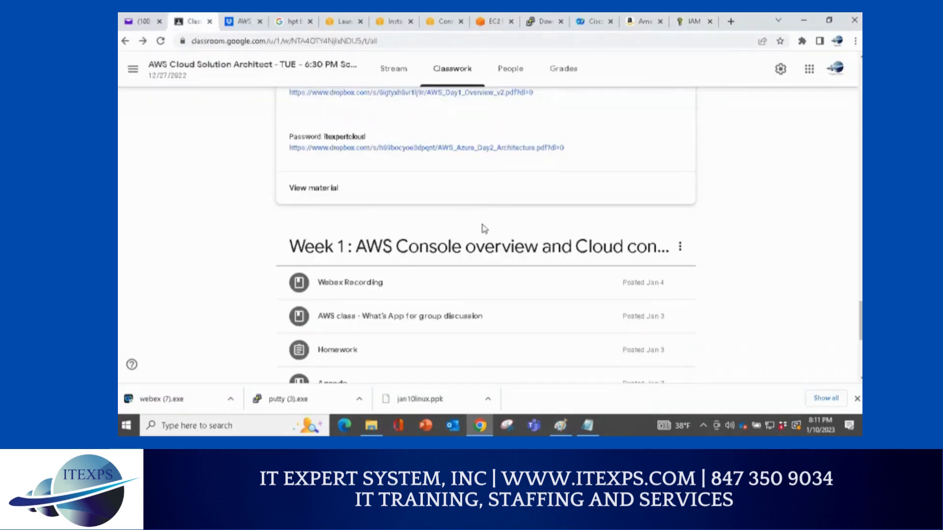
pyautogui.scroll(2, 483, 229)
pyautogui.scroll(-1, 483, 228)
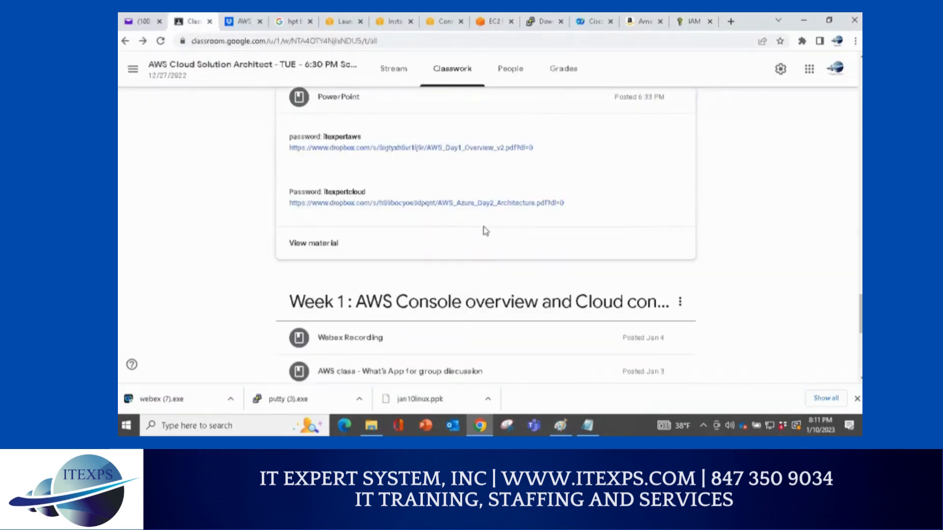
pyautogui.scroll(-5, 485, 230)
pyautogui.scroll(6, 485, 233)
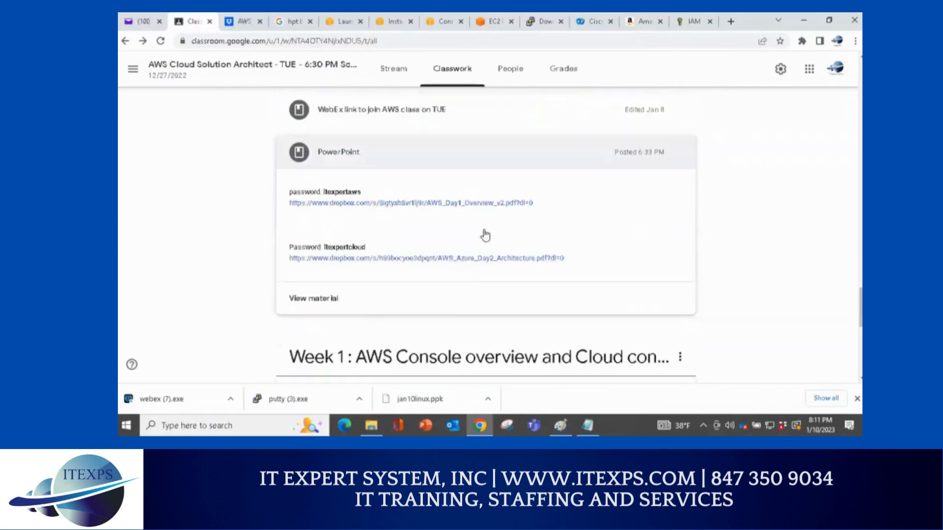
pyautogui.scroll(2, 485, 235)
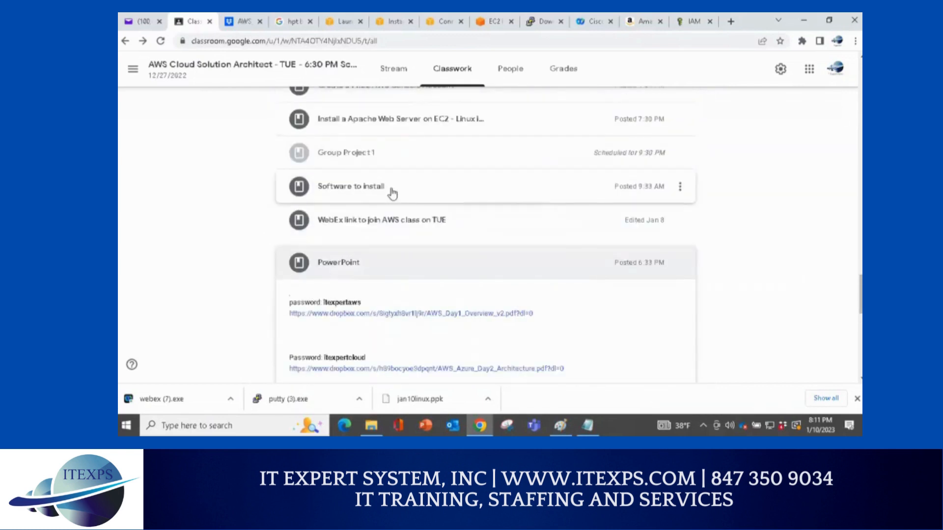
pyautogui.click(392, 193)
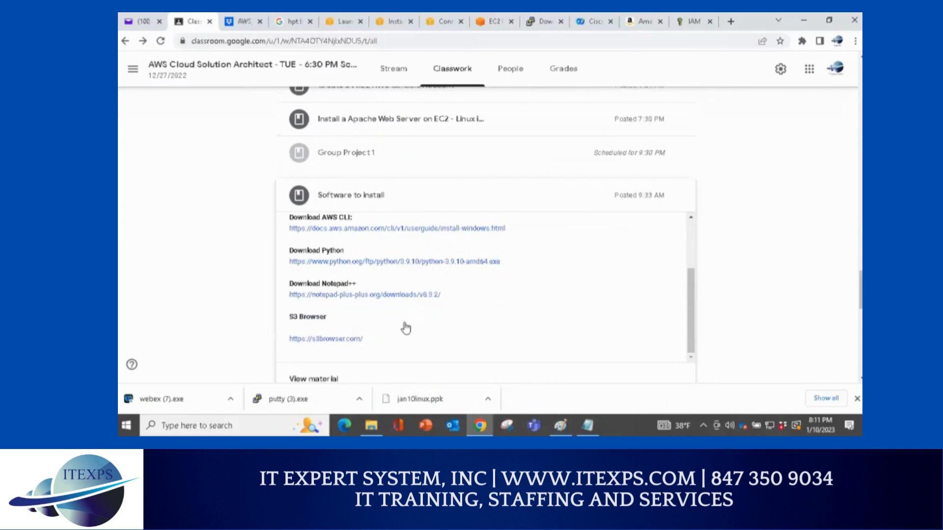
pyautogui.moveTo(272, 327)
pyautogui.mouseDown()
pyautogui.moveTo(378, 336)
pyautogui.moveTo(218, 357)
pyautogui.moveTo(208, 340)
pyautogui.mouseUp()
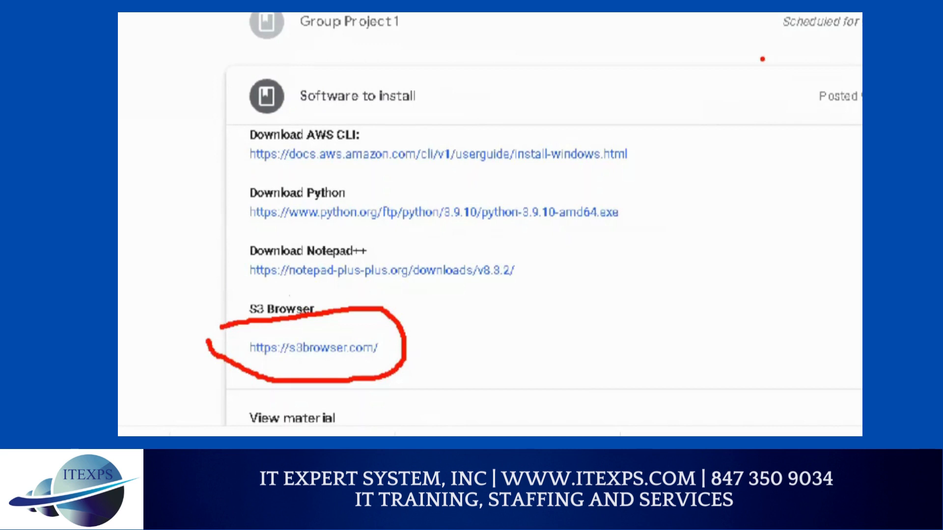
pyautogui.press('Escape')
# Search Google for "s3 browser download" in a new tab.
pyautogui.hotkey('ctrl', 't')
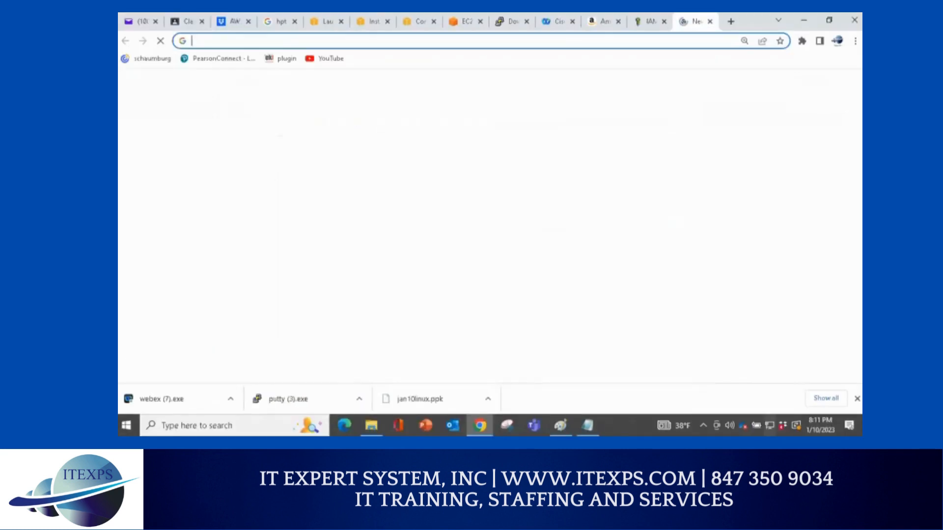
pyautogui.write('s3 browser')
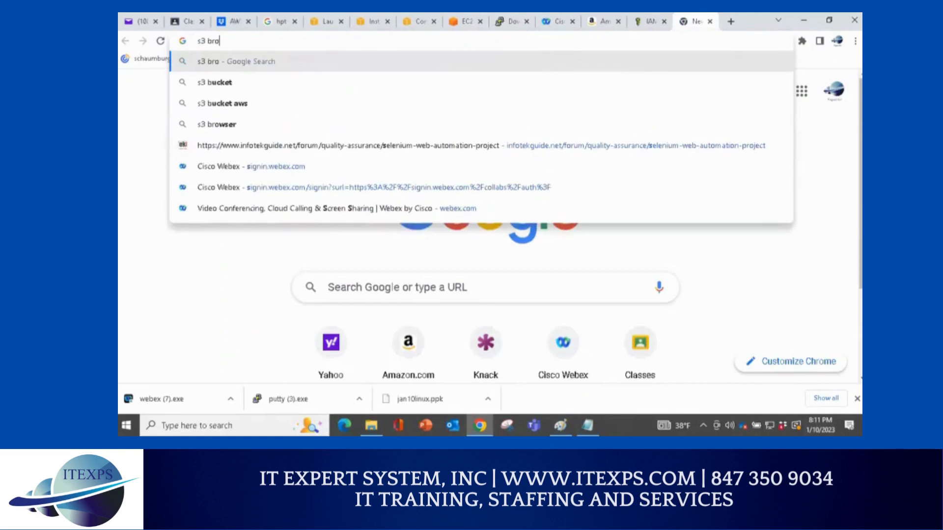
pyautogui.press('Down')
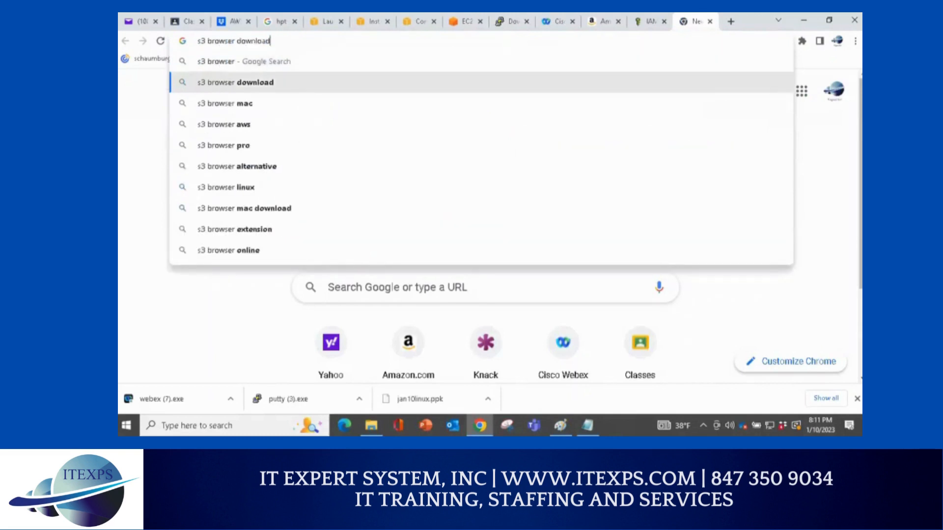
pyautogui.press('Return')
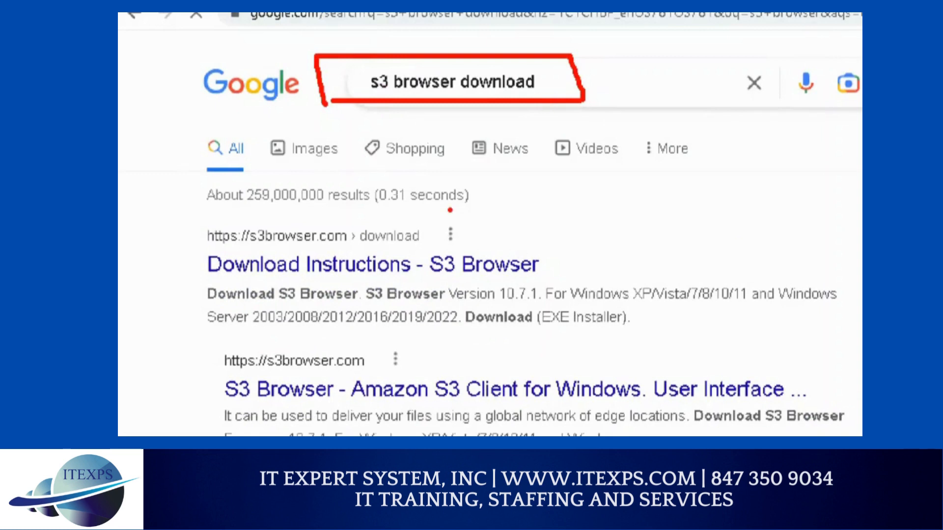
pyautogui.moveTo(560, 182)
pyautogui.mouseDown()
pyautogui.moveTo(556, 285)
pyautogui.moveTo(582, 183)
pyautogui.moveTo(662, 280)
pyautogui.moveTo(549, 285)
pyautogui.mouseUp()
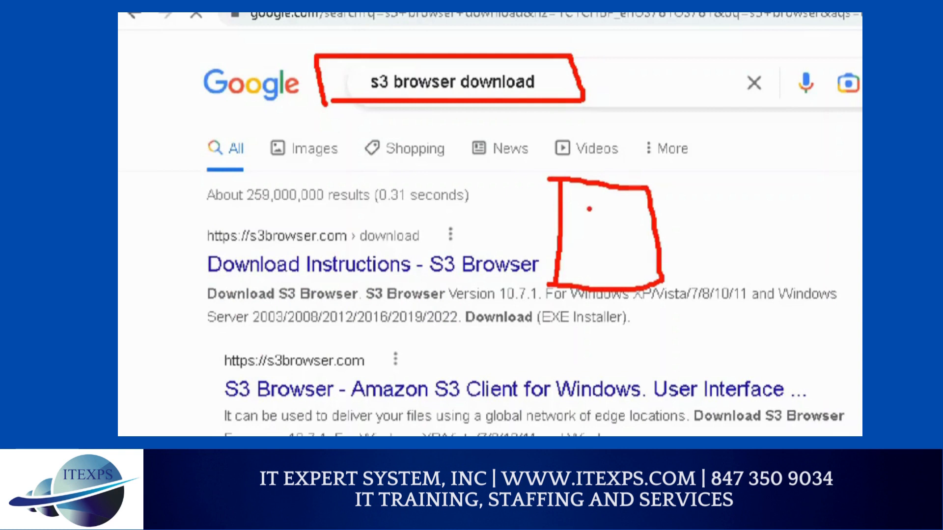
pyautogui.moveTo(589, 209)
pyautogui.mouseDown()
pyautogui.moveTo(602, 248)
pyautogui.moveTo(595, 241)
pyautogui.moveTo(595, 267)
pyautogui.mouseUp()
pyautogui.moveTo(511, 146)
pyautogui.mouseDown()
pyautogui.moveTo(544, 146)
pyautogui.moveTo(707, 318)
pyautogui.moveTo(573, 343)
pyautogui.mouseUp()
pyautogui.moveTo(663, 229); pyautogui.dragTo(825, 79)
pyautogui.moveTo(805, 39)
pyautogui.mouseDown()
pyautogui.moveTo(800, 140)
pyautogui.moveTo(857, 74)
pyautogui.moveTo(835, 48)
pyautogui.mouseUp()
pyautogui.moveTo(741, 194)
pyautogui.mouseDown()
pyautogui.moveTo(745, 216)
pyautogui.moveTo(747, 183)
pyautogui.moveTo(775, 218)
pyautogui.moveTo(767, 196)
pyautogui.mouseUp()
pyautogui.moveTo(769, 255); pyautogui.dragTo(753, 287)
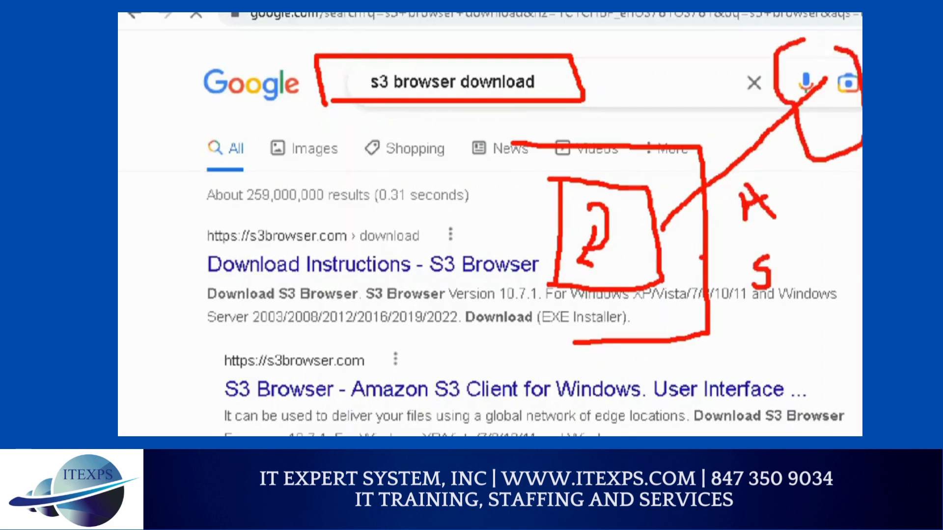
pyautogui.moveTo(660, 253); pyautogui.dragTo(808, 117)
pyautogui.moveTo(654, 201)
pyautogui.mouseDown()
pyautogui.moveTo(680, 230)
pyautogui.moveTo(643, 204)
pyautogui.mouseUp()
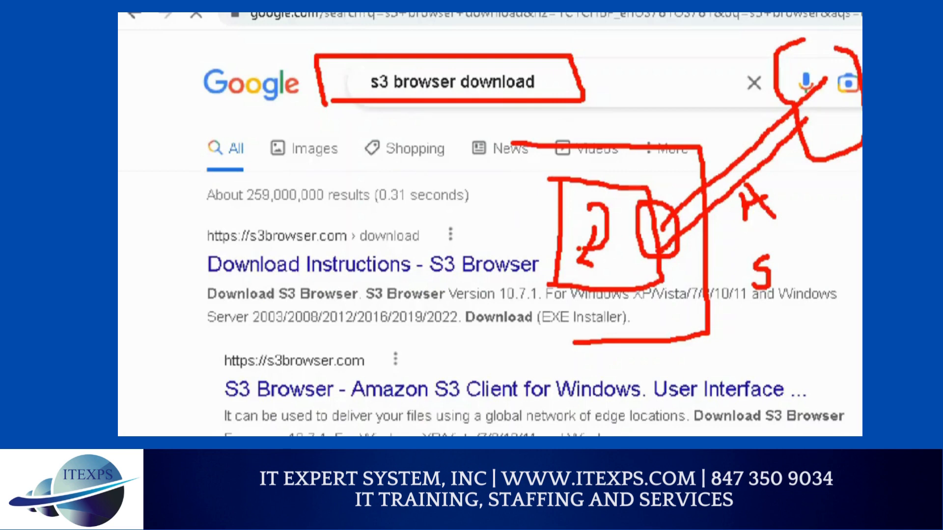
pyautogui.press('Escape')
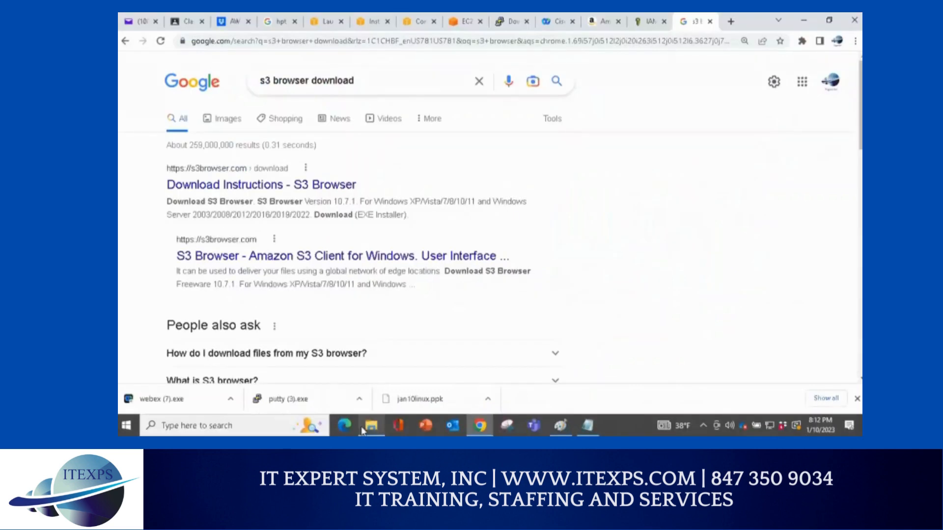
pyautogui.click(371, 426)
pyautogui.hotkey('ctrl', '1')
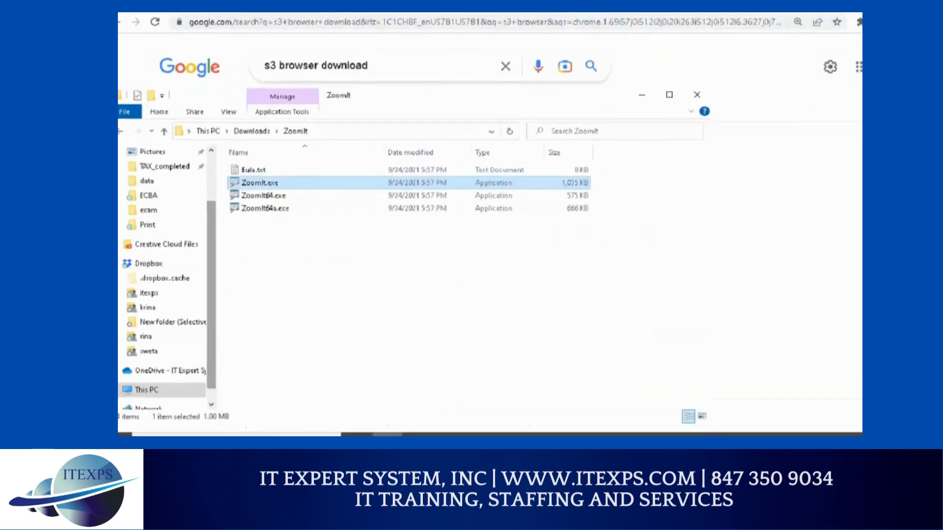
pyautogui.click(170, 201)
pyautogui.moveTo(192, 121)
pyautogui.mouseDown()
pyautogui.moveTo(205, 328)
pyautogui.moveTo(258, 329)
pyautogui.mouseUp()
pyautogui.moveTo(313, 134); pyautogui.dragTo(324, 364)
pyautogui.moveTo(211, 83)
pyautogui.mouseDown()
pyautogui.moveTo(509, 167)
pyautogui.moveTo(249, 334)
pyautogui.moveTo(182, 112)
pyautogui.mouseUp()
pyautogui.moveTo(451, 156); pyautogui.dragTo(474, 211)
pyautogui.moveTo(735, 77)
pyautogui.mouseDown()
pyautogui.moveTo(749, 221)
pyautogui.moveTo(860, 105)
pyautogui.moveTo(748, 51)
pyautogui.mouseUp()
pyautogui.moveTo(780, 93)
pyautogui.mouseDown()
pyautogui.moveTo(766, 101)
pyautogui.moveTo(766, 129)
pyautogui.moveTo(798, 121)
pyautogui.moveTo(783, 136)
pyautogui.mouseUp()
pyautogui.moveTo(784, 92); pyautogui.dragTo(800, 97)
pyautogui.moveTo(567, 265)
pyautogui.mouseDown()
pyautogui.moveTo(635, 401)
pyautogui.moveTo(645, 243)
pyautogui.moveTo(571, 248)
pyautogui.mouseUp()
pyautogui.moveTo(596, 281)
pyautogui.mouseDown()
pyautogui.moveTo(627, 279)
pyautogui.moveTo(629, 299)
pyautogui.mouseUp()
pyautogui.moveTo(602, 336); pyautogui.dragTo(628, 336)
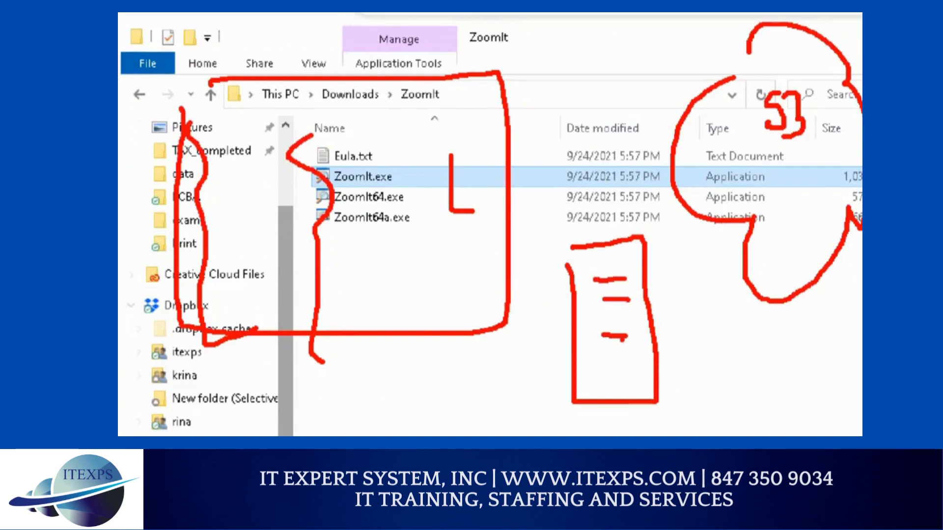
pyautogui.press('Escape')
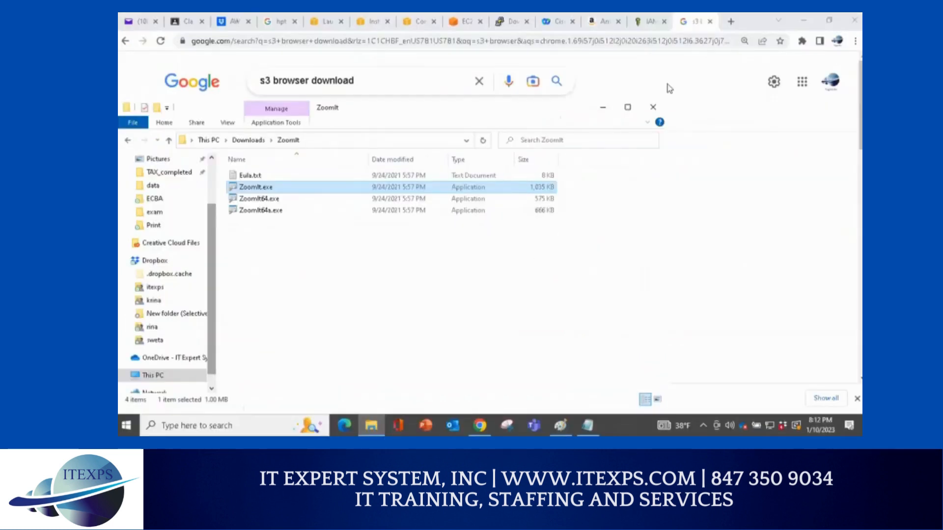
# Find and launch the installed S3 Browser app, and place its window beside the Google search results.
pyautogui.click(748, 23)
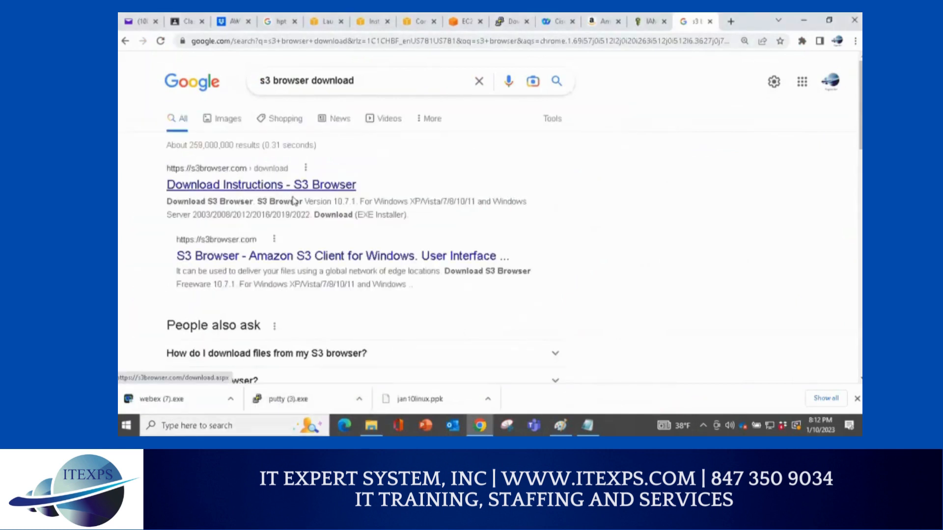
pyautogui.click(187, 426)
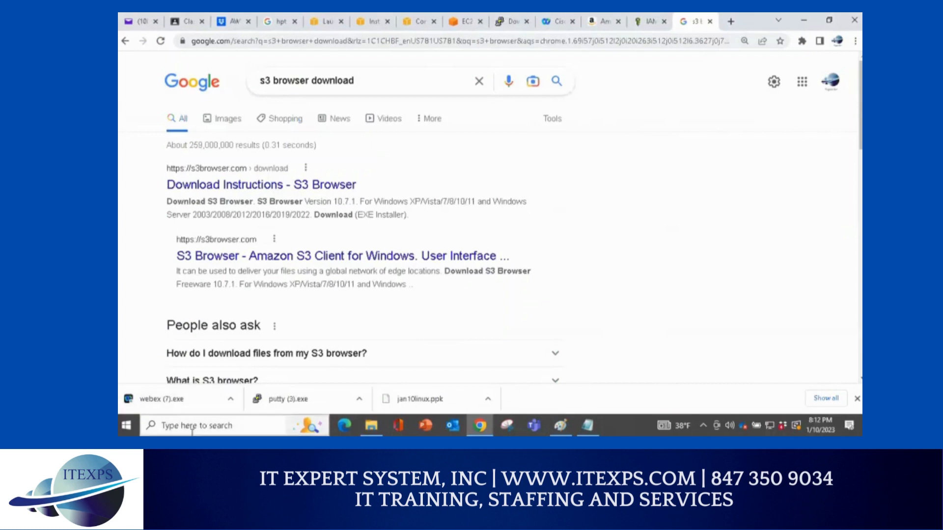
pyautogui.write('s3')
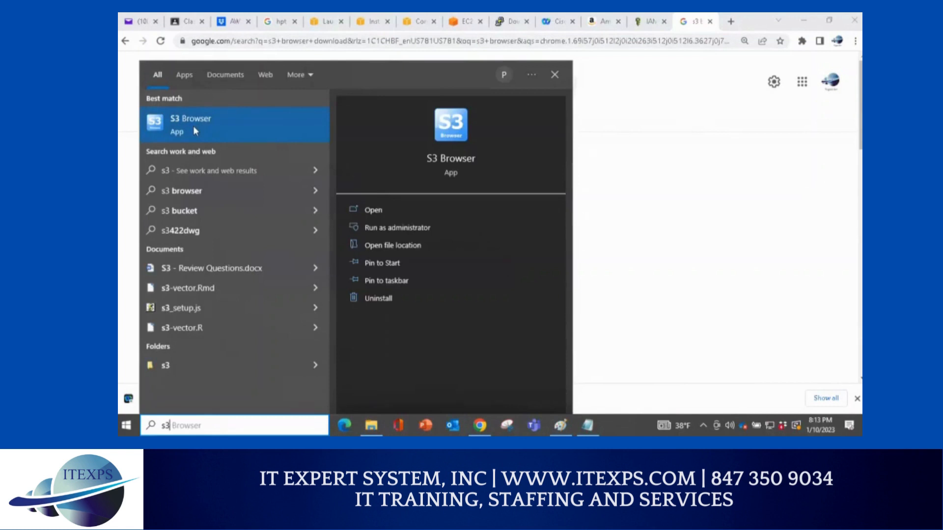
pyautogui.click(193, 126)
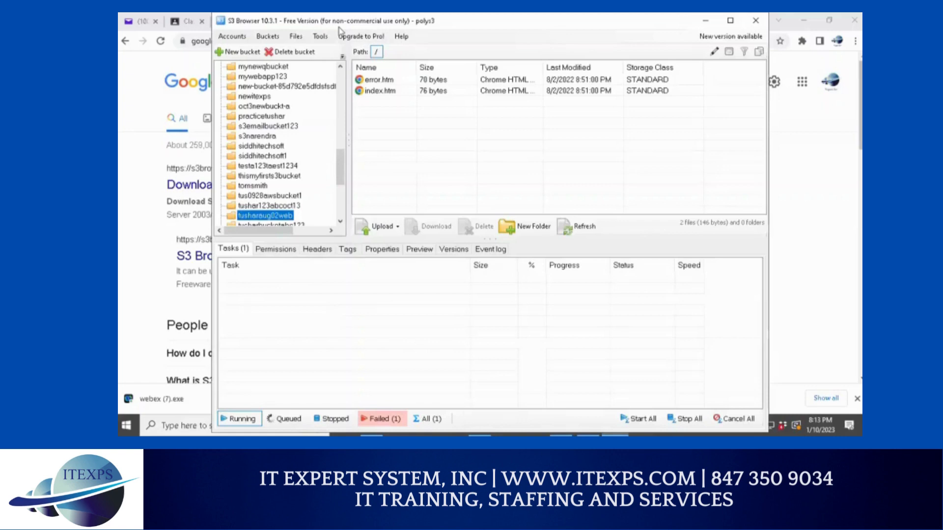
pyautogui.moveTo(339, 24); pyautogui.dragTo(510, 188)
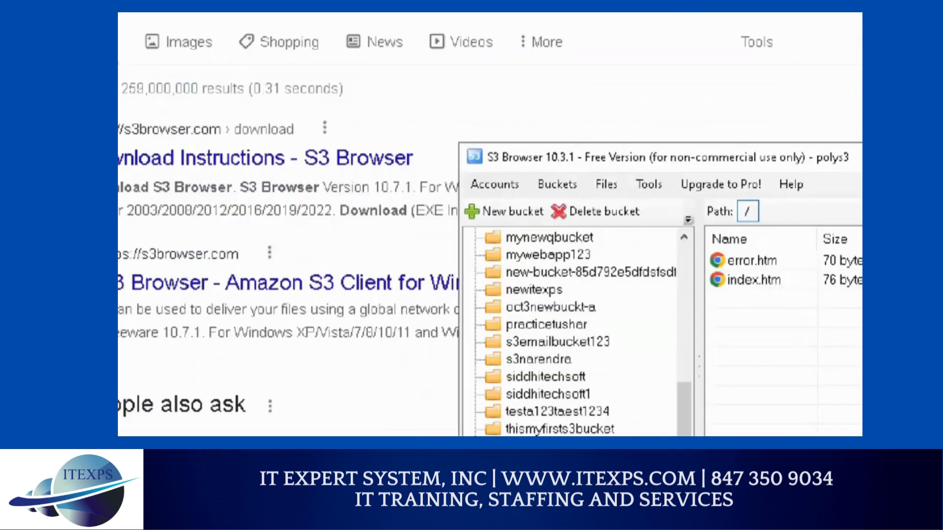
# Examine the S3 Browser client entry in the search results, keeping the S3 Browser window clear of it.
pyautogui.moveTo(139, 308); pyautogui.dragTo(227, 310)
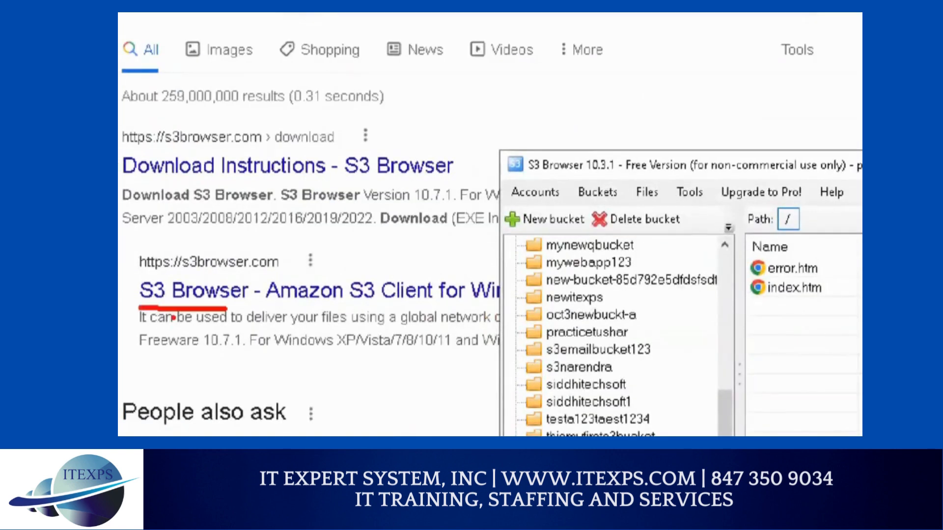
pyautogui.moveTo(169, 317); pyautogui.dragTo(230, 321)
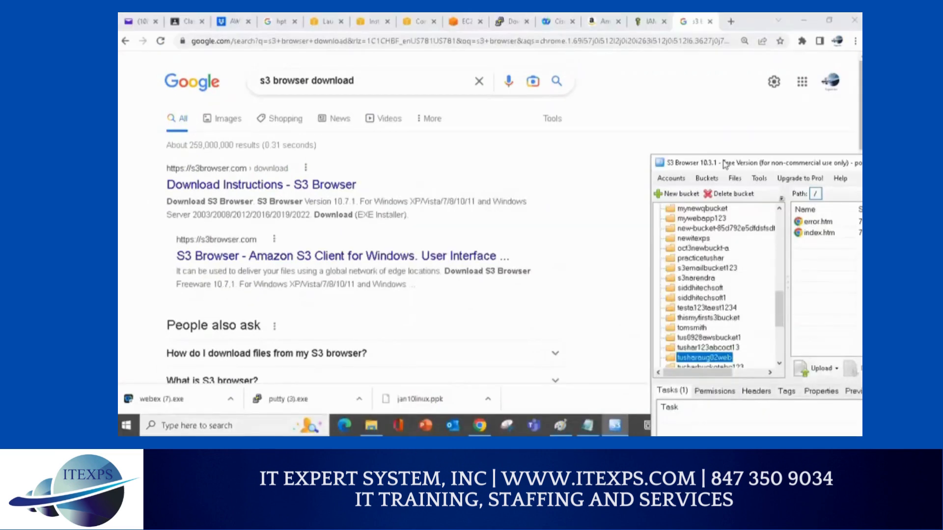
pyautogui.moveTo(725, 165); pyautogui.dragTo(743, 160)
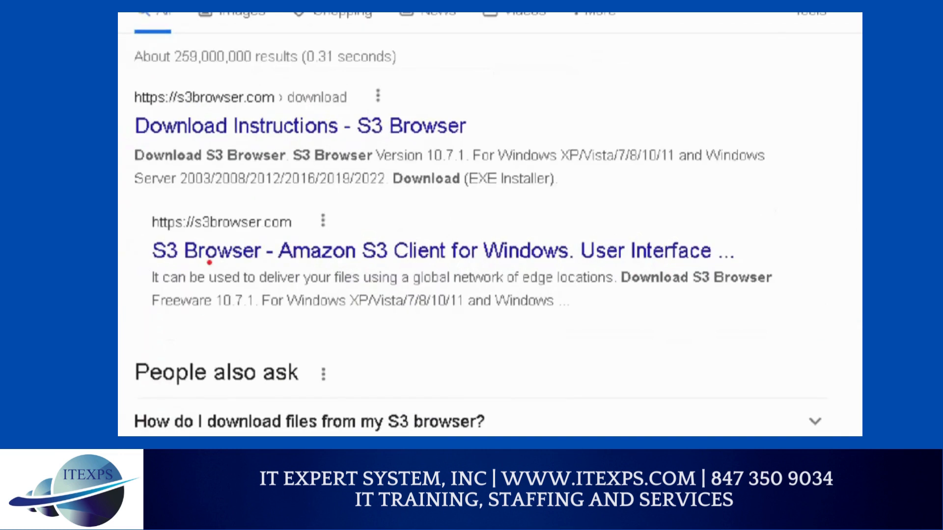
pyautogui.moveTo(154, 249)
pyautogui.mouseDown()
pyautogui.moveTo(378, 204)
pyautogui.moveTo(472, 243)
pyautogui.moveTo(162, 265)
pyautogui.moveTo(479, 227)
pyautogui.moveTo(253, 270)
pyautogui.moveTo(339, 203)
pyautogui.moveTo(336, 279)
pyautogui.mouseUp()
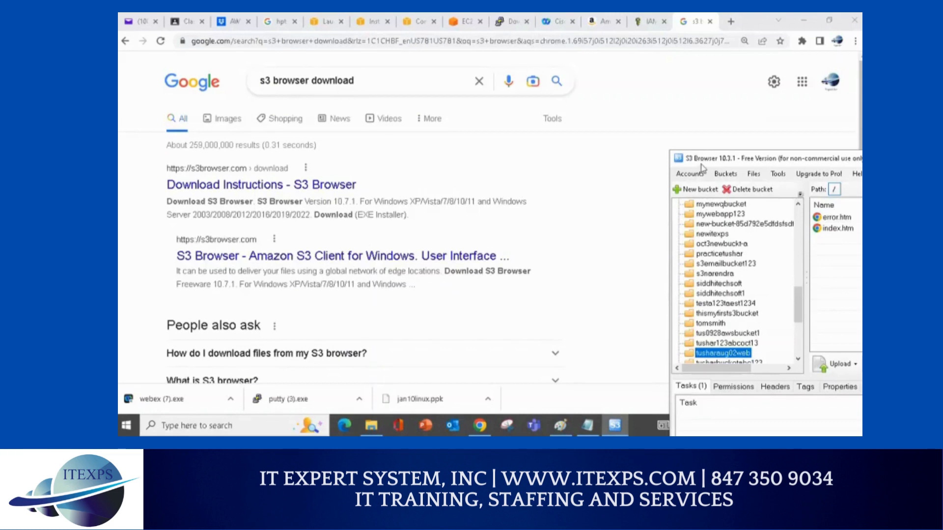
# Try to add a new storage account in S3 Browser, decline the Pro upgrade, and stay on the polys3 account.
pyautogui.moveTo(701, 166); pyautogui.dragTo(521, 116)
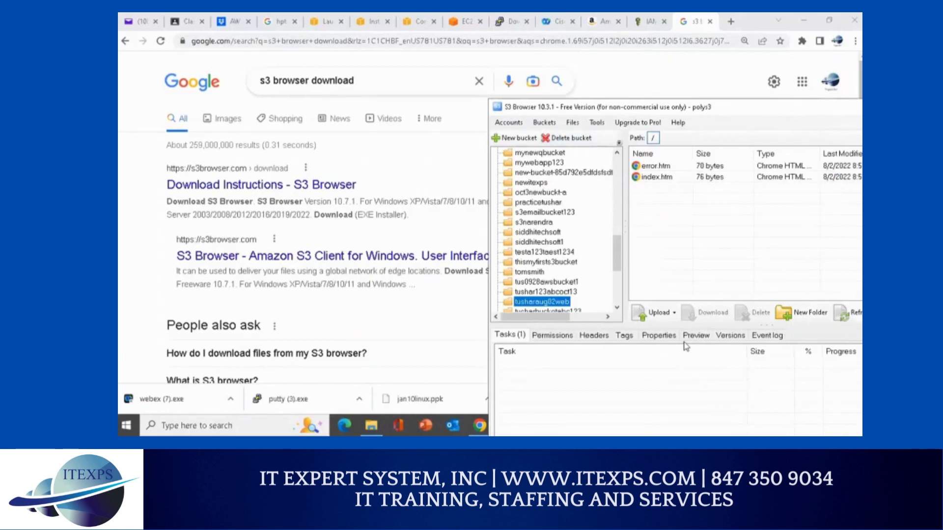
pyautogui.click(509, 122)
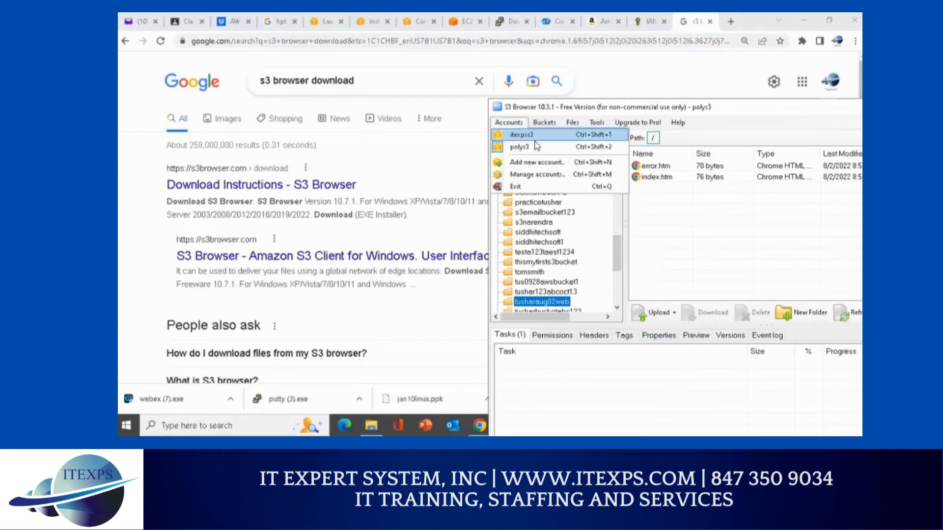
pyautogui.click(550, 164)
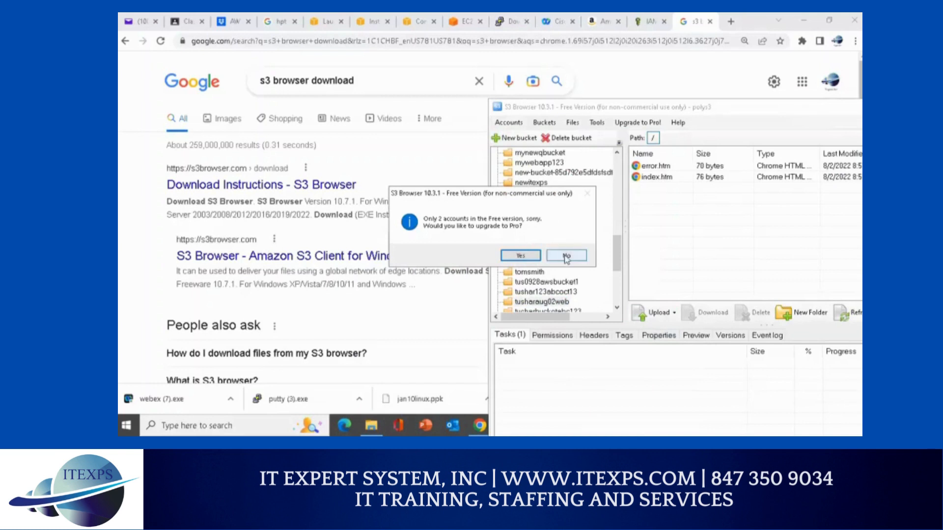
pyautogui.click(549, 256)
pyautogui.click(509, 123)
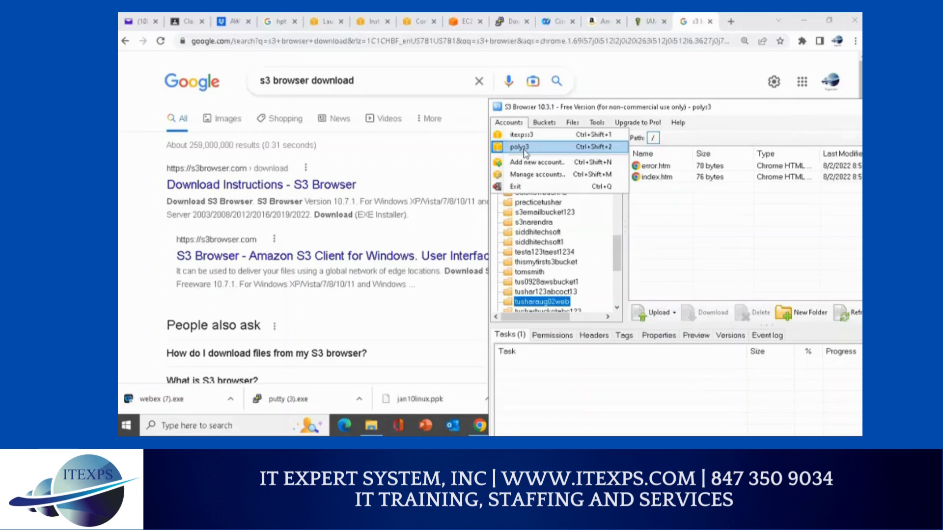
pyautogui.click(519, 147)
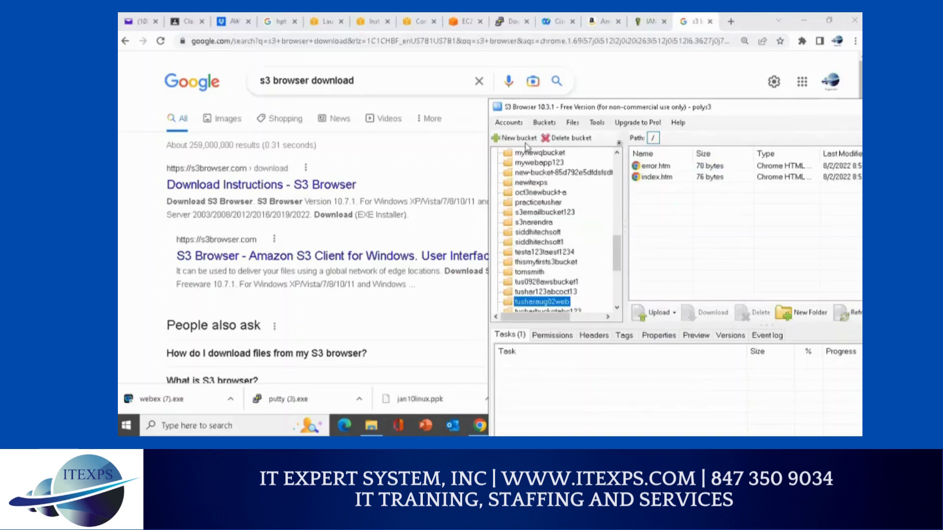
# Review the stored details of the itexpss3 storage account, including its display name, and close the account dialogs without saving.
pyautogui.click(510, 122)
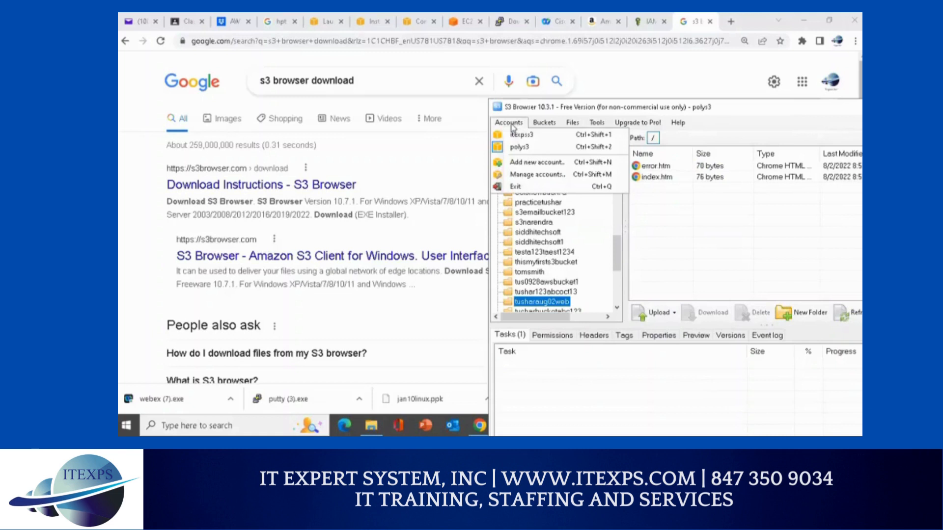
pyautogui.click(535, 175)
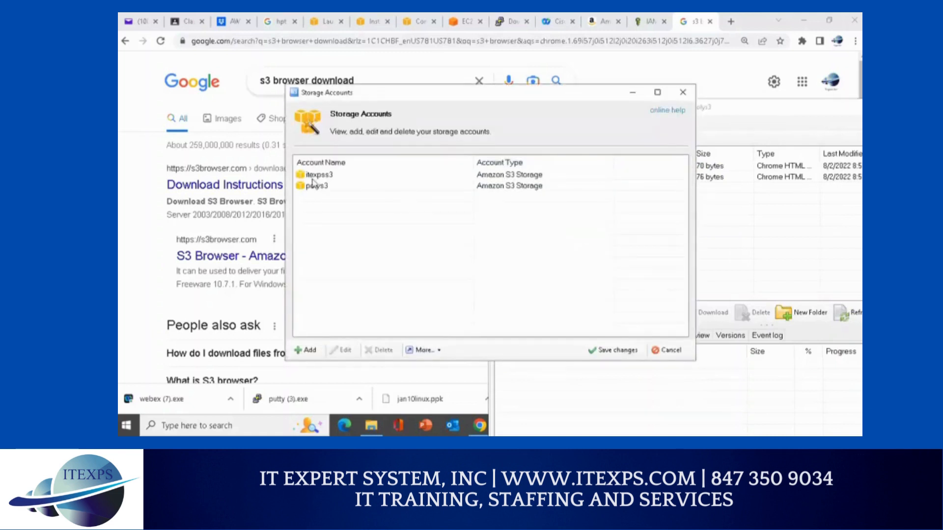
pyautogui.click(320, 176)
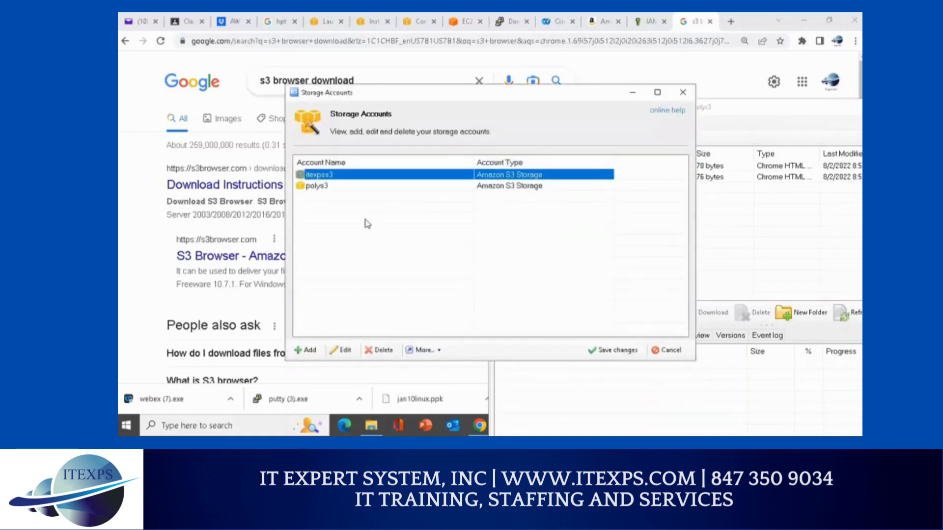
pyautogui.click(345, 352)
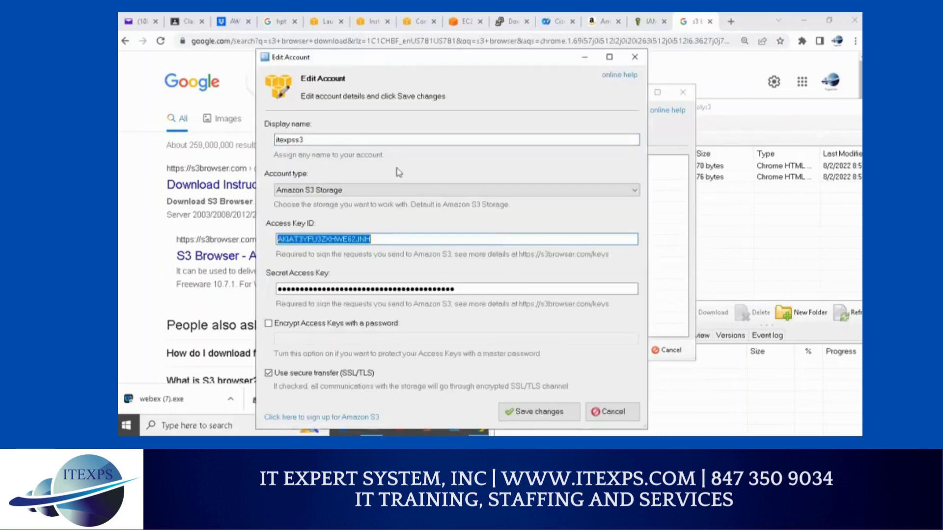
pyautogui.moveTo(374, 58); pyautogui.dragTo(557, 65)
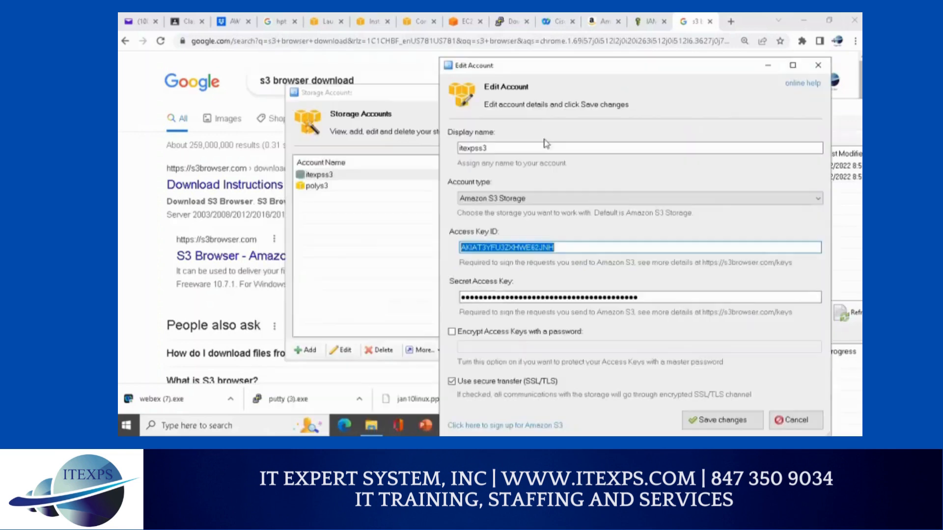
pyautogui.hotkey('ctrl', '1')
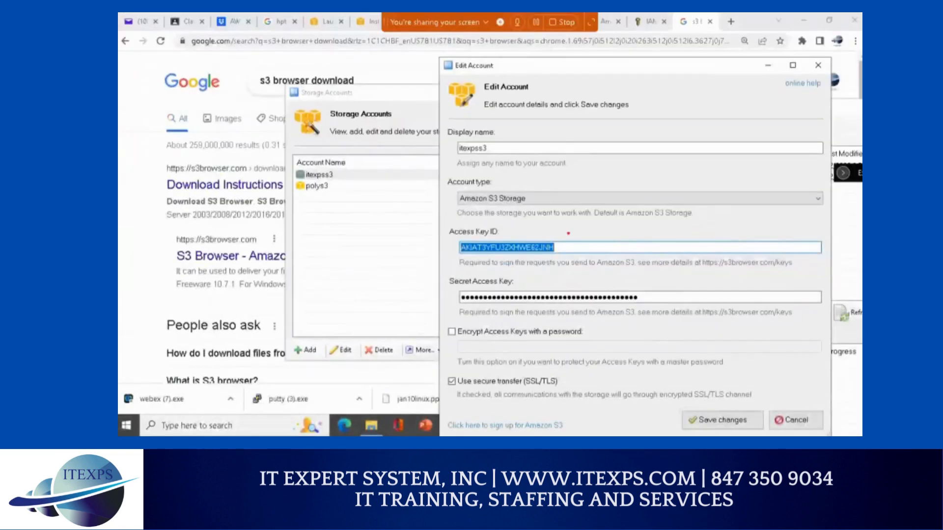
pyautogui.moveTo(458, 148); pyautogui.dragTo(471, 153)
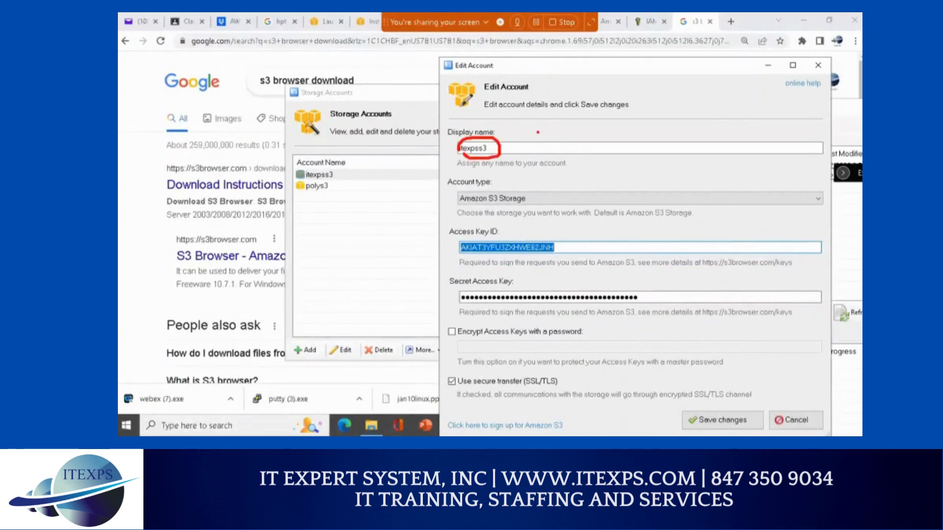
pyautogui.press('Escape')
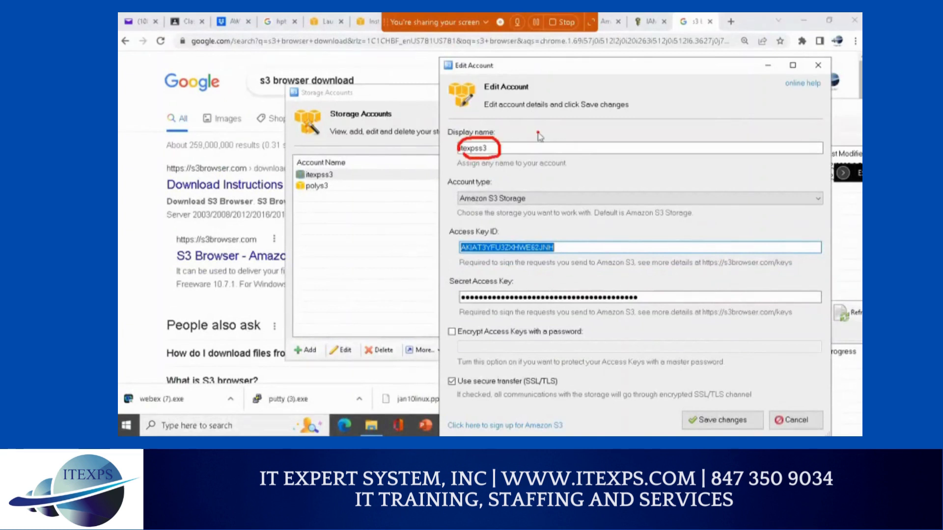
pyautogui.click(818, 66)
pyautogui.click(682, 92)
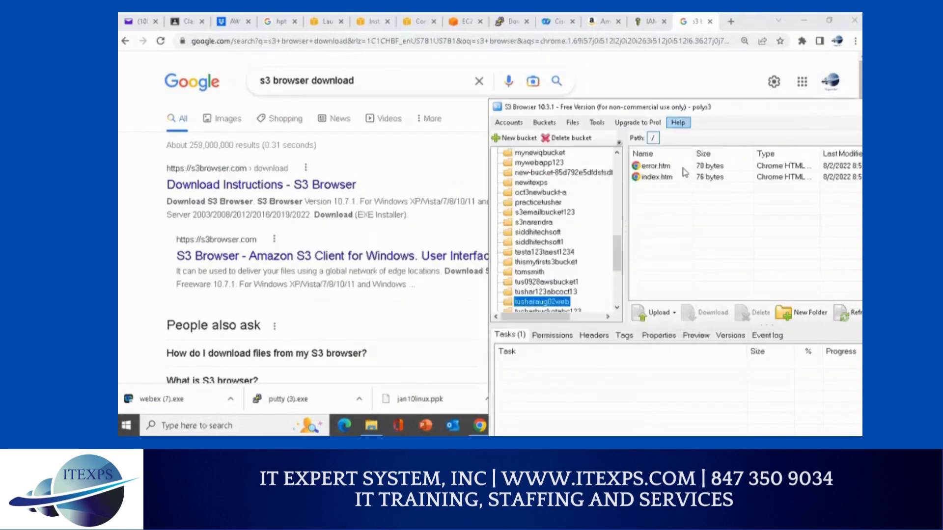
# Review the stored S3 Browser accounts and the option for adding a new account.
pyautogui.click(511, 124)
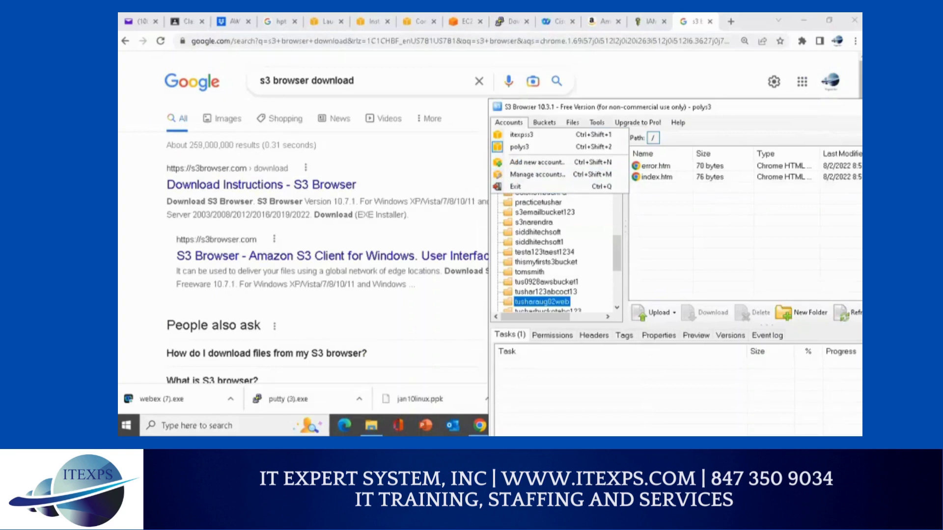
pyautogui.hotkey('ctrl', '1')
pyautogui.click(545, 78)
pyautogui.moveTo(494, 64); pyautogui.dragTo(498, 91)
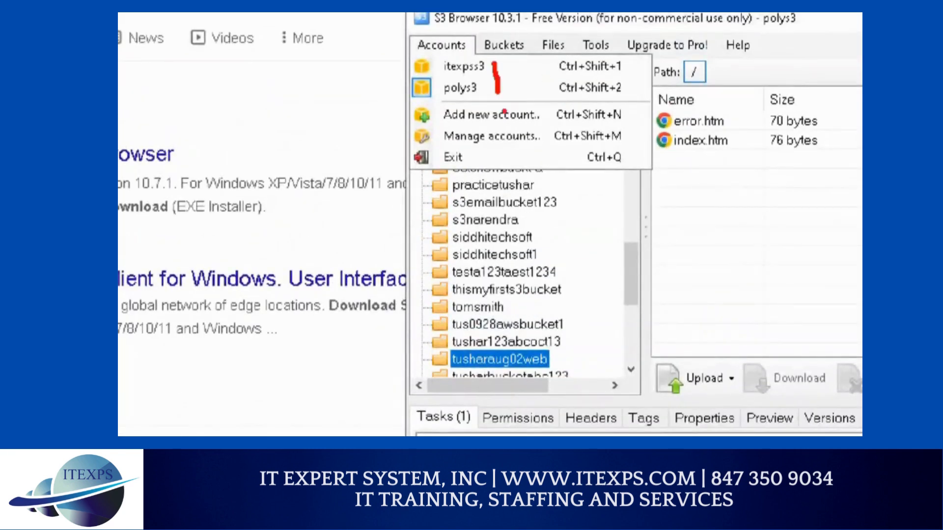
pyautogui.moveTo(540, 120)
pyautogui.mouseDown()
pyautogui.moveTo(445, 129)
pyautogui.moveTo(504, 101)
pyautogui.moveTo(529, 117)
pyautogui.mouseUp()
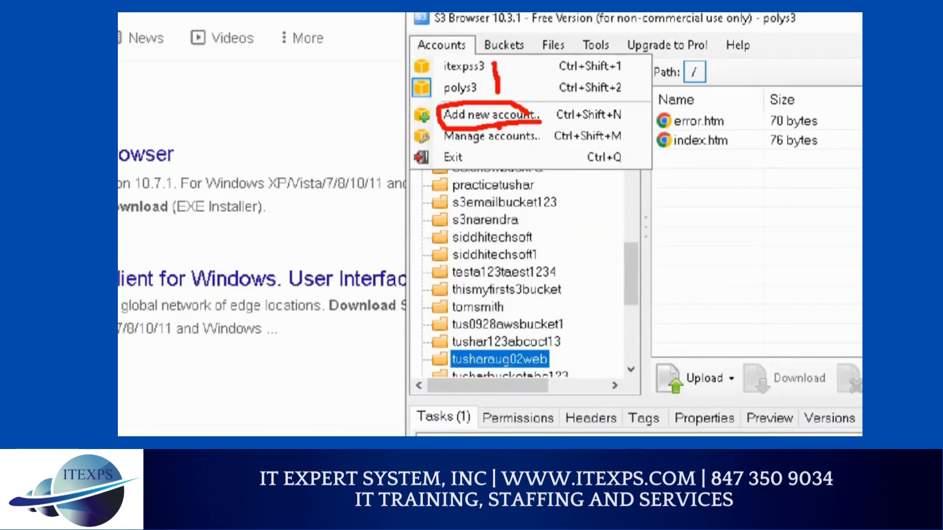
# Reopen the itexpss3 storage account for editing and select its display name.
pyautogui.click(509, 122)
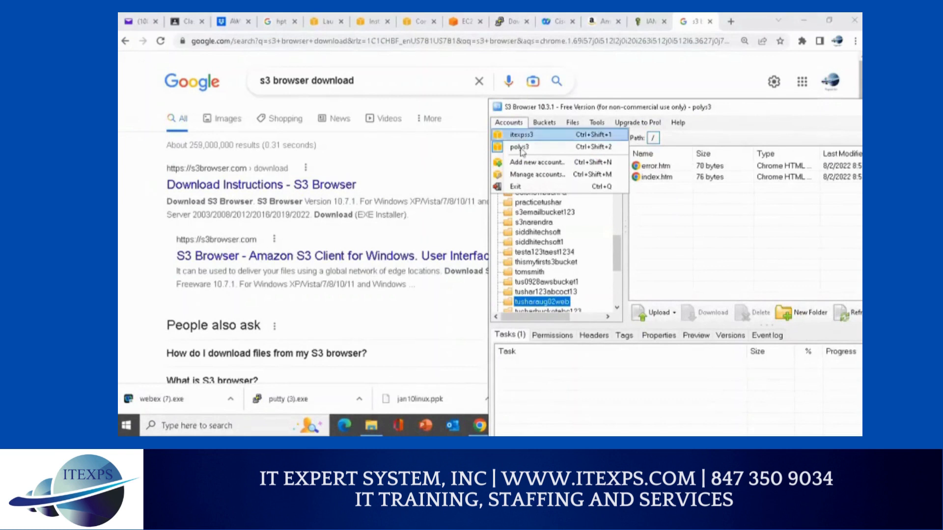
pyautogui.click(527, 174)
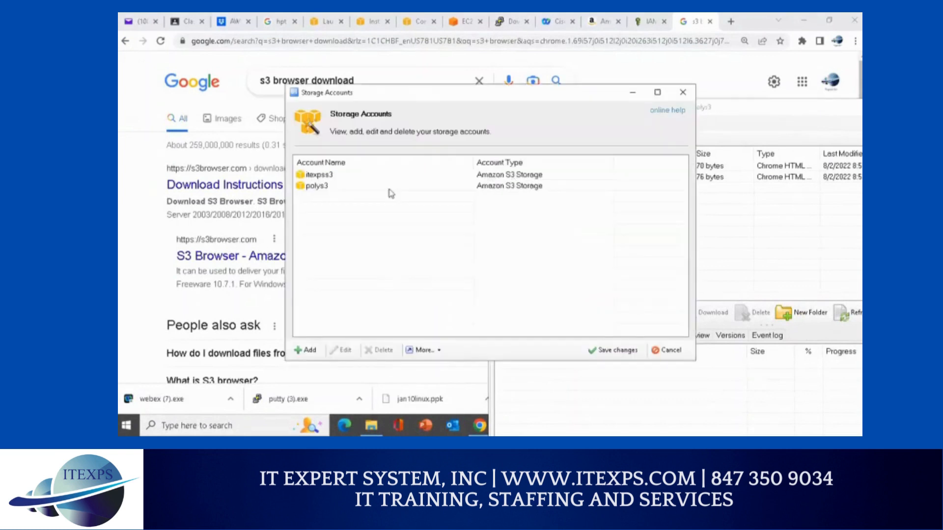
pyautogui.click(325, 175)
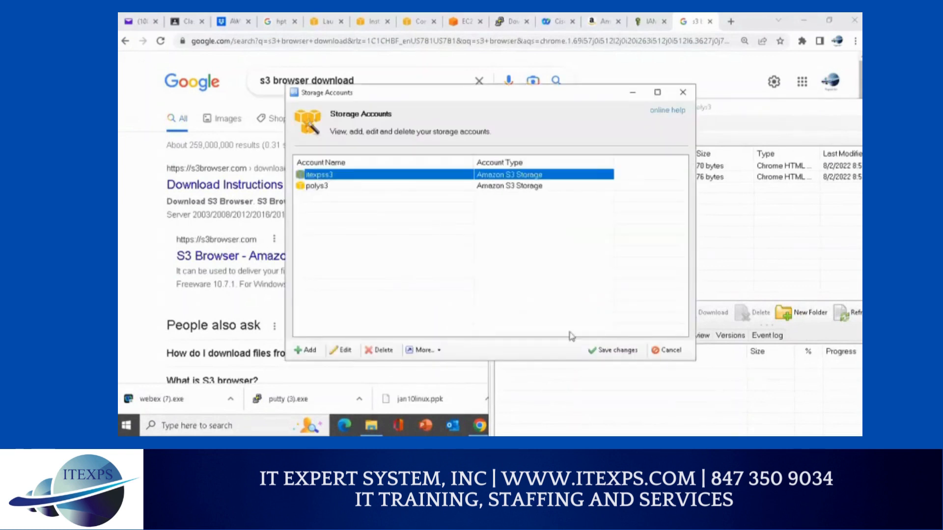
pyautogui.click(346, 350)
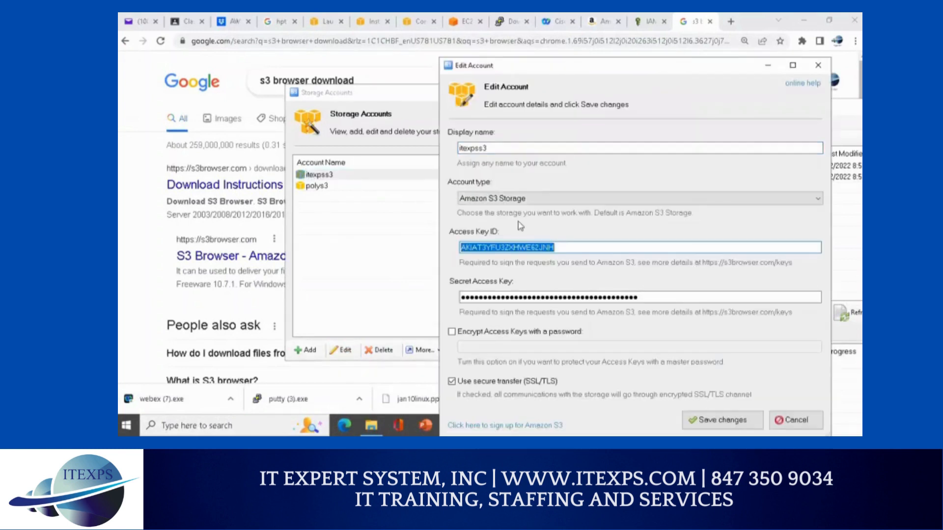
pyautogui.moveTo(498, 149)
pyautogui.mouseDown()
pyautogui.moveTo(458, 149)
pyautogui.moveTo(524, 154)
pyautogui.mouseUp()
# Examine the account's display name and Amazon S3 Storage type, and move the Edit Account dialog clear of the account list.
pyautogui.hotkey('ctrl', '1')
pyautogui.click(465, 157)
pyautogui.moveTo(469, 127)
pyautogui.mouseDown()
pyautogui.moveTo(467, 151)
pyautogui.moveTo(521, 125)
pyautogui.moveTo(467, 126)
pyautogui.mouseUp()
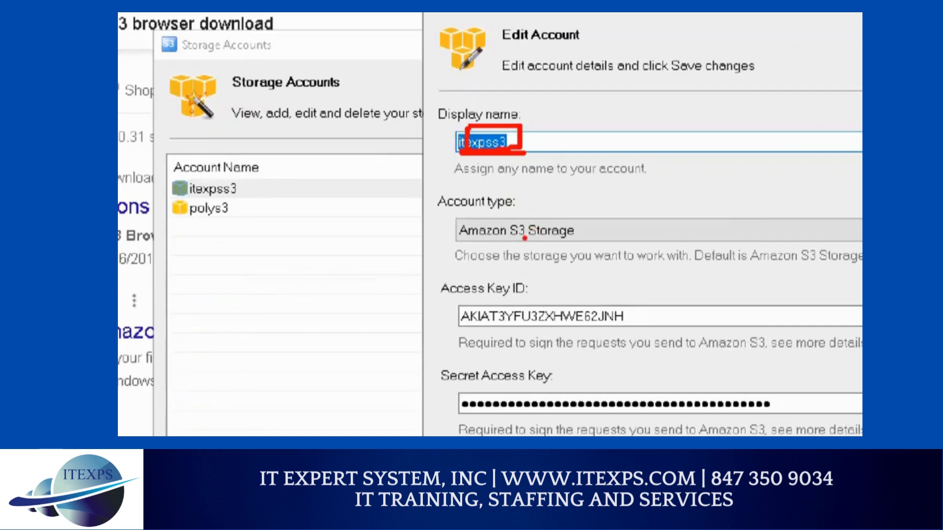
pyautogui.moveTo(457, 239)
pyautogui.mouseDown()
pyautogui.moveTo(555, 248)
pyautogui.moveTo(558, 205)
pyautogui.moveTo(465, 235)
pyautogui.mouseUp()
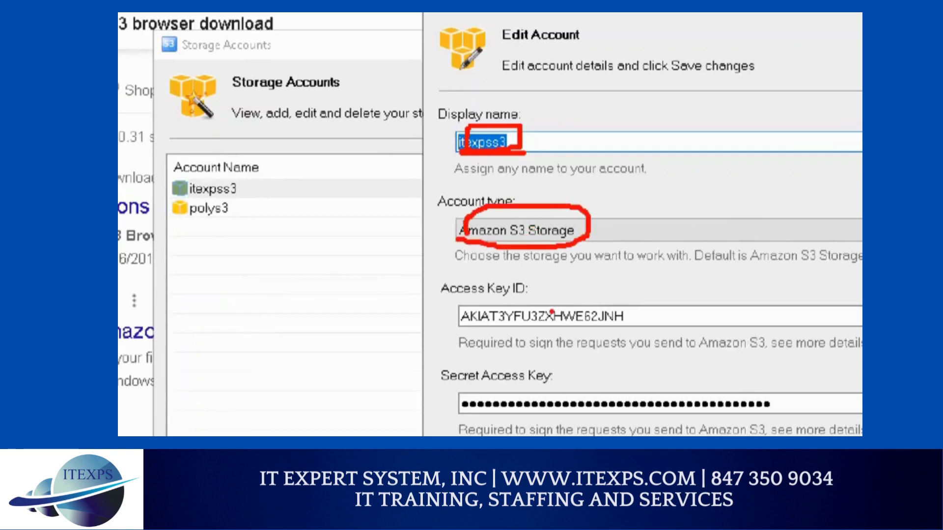
pyautogui.press('Escape')
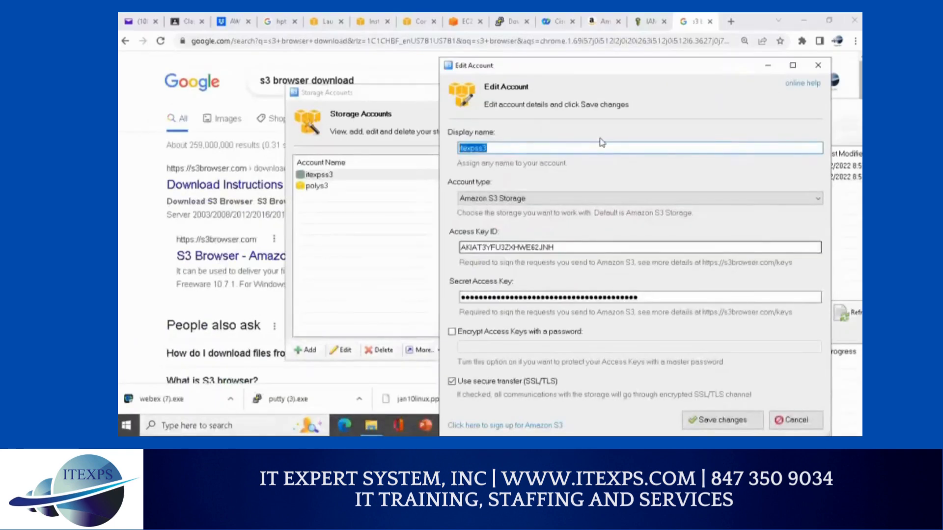
pyautogui.moveTo(581, 70); pyautogui.dragTo(364, 49)
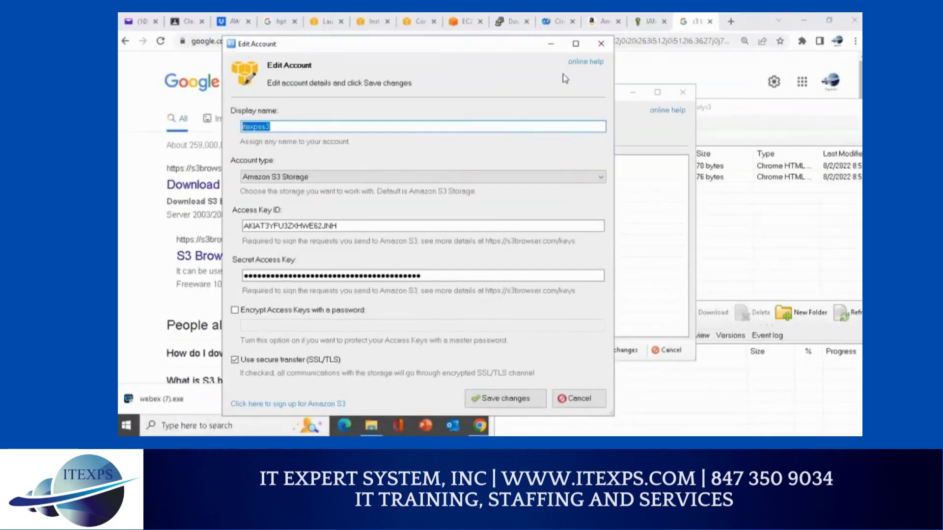
pyautogui.moveTo(468, 52); pyautogui.dragTo(783, 40)
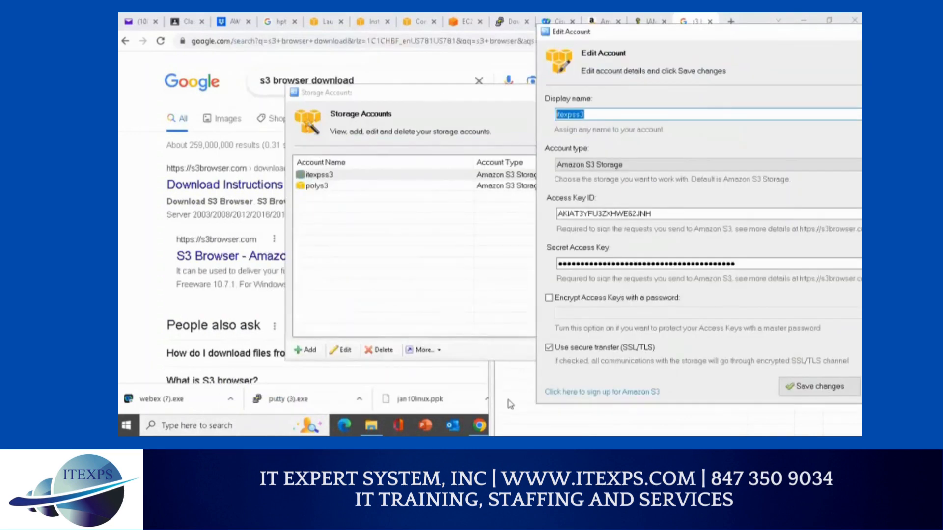
# Review the saved access key ID and secret access key in the Notepad notes and return to the Edit Account dialog.
pyautogui.hotkey('alt', 'Tab')
pyautogui.hotkey('alt', 'Tab')
pyautogui.hotkey('alt', 'Tab')
pyautogui.hotkey('alt', 'Tab')
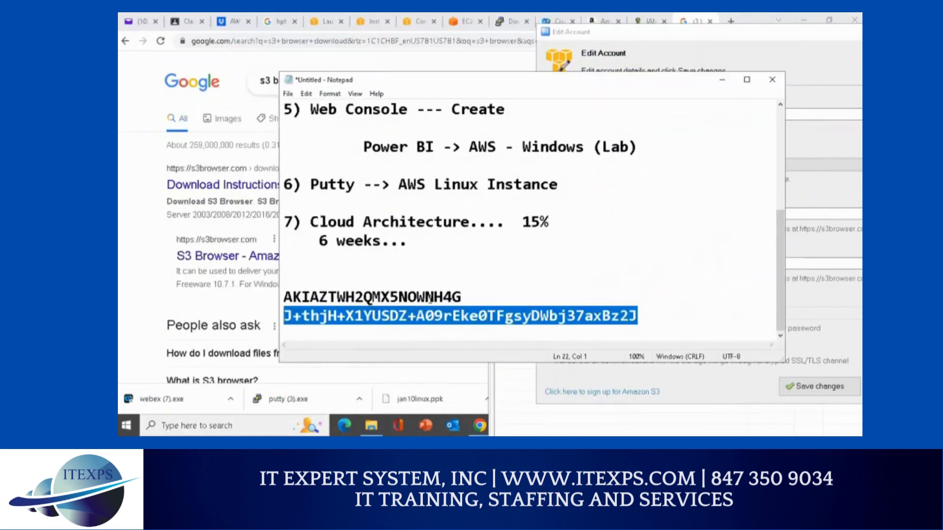
pyautogui.doubleClick(431, 297)
pyautogui.click(440, 317)
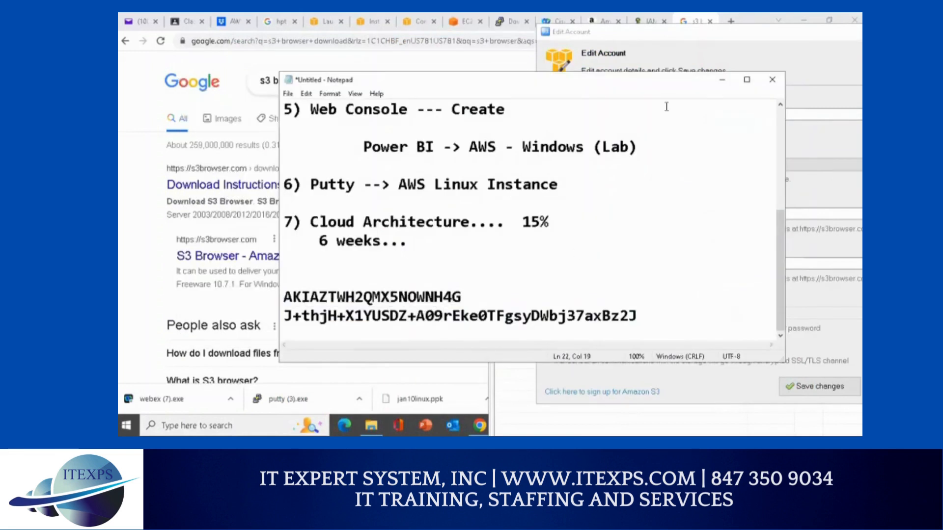
pyautogui.click(716, 82)
pyautogui.moveTo(519, 195)
pyautogui.mouseDown()
pyautogui.moveTo(590, 219)
pyautogui.moveTo(435, 186)
pyautogui.mouseUp()
pyautogui.moveTo(446, 269)
pyautogui.mouseDown()
pyautogui.moveTo(768, 259)
pyautogui.moveTo(645, 319)
pyautogui.mouseUp()
pyautogui.press('Escape')
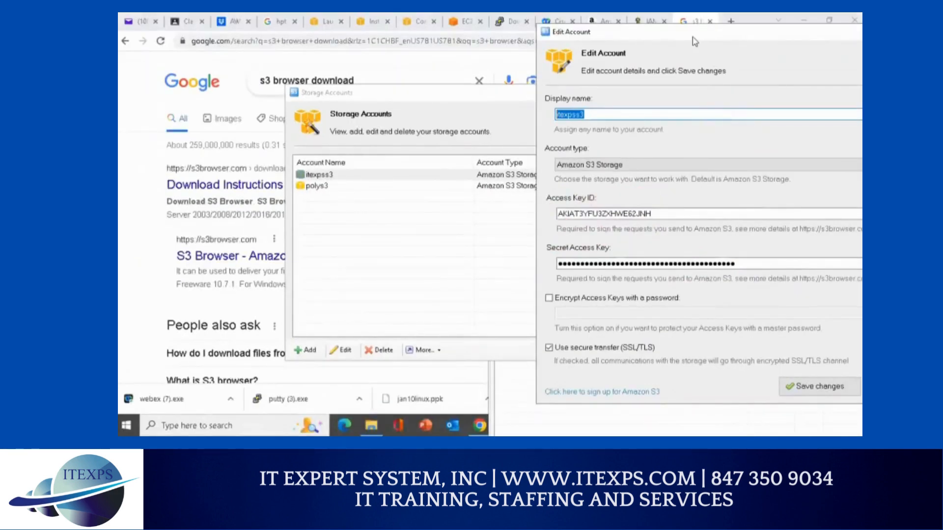
# Close the Edit Account and Storage Accounts dialogs without saving, and bring more of the S3 Browser window into view.
pyautogui.moveTo(694, 39); pyautogui.dragTo(543, 56)
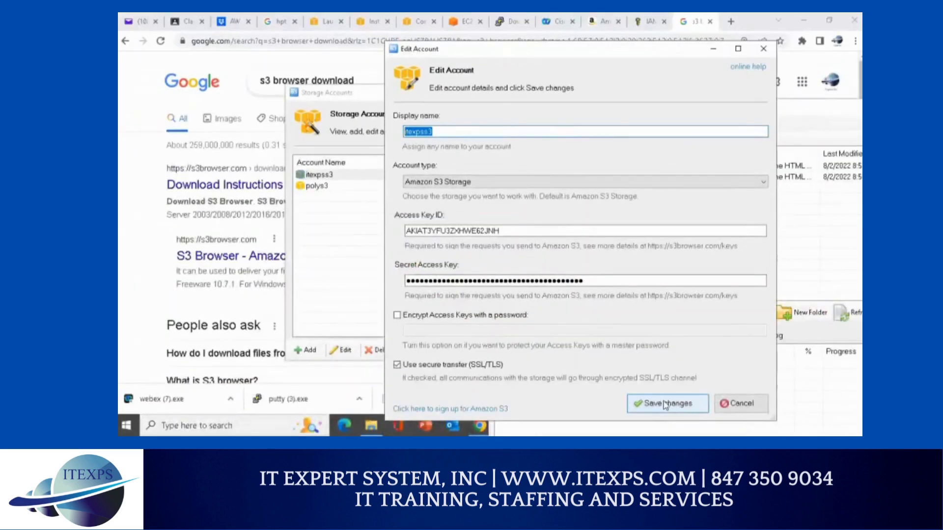
pyautogui.click(736, 405)
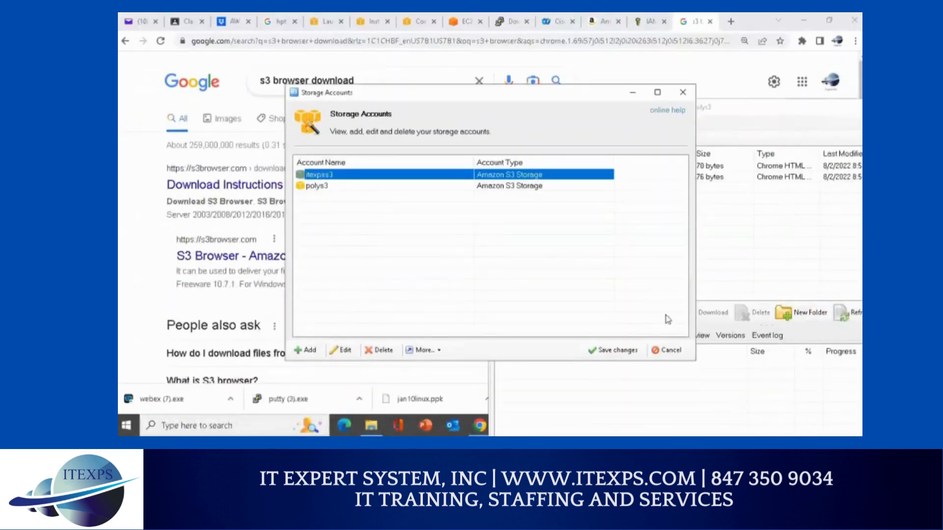
pyautogui.click(683, 93)
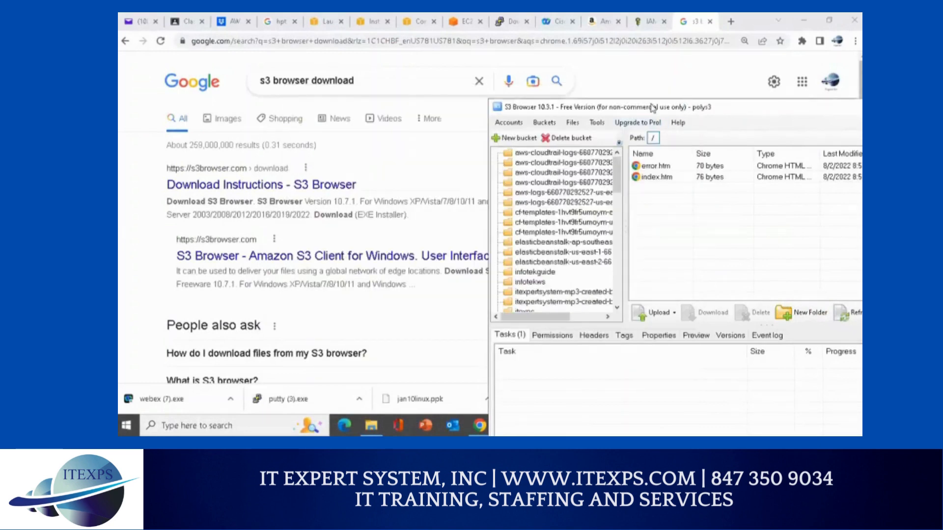
pyautogui.moveTo(632, 105); pyautogui.dragTo(494, 104)
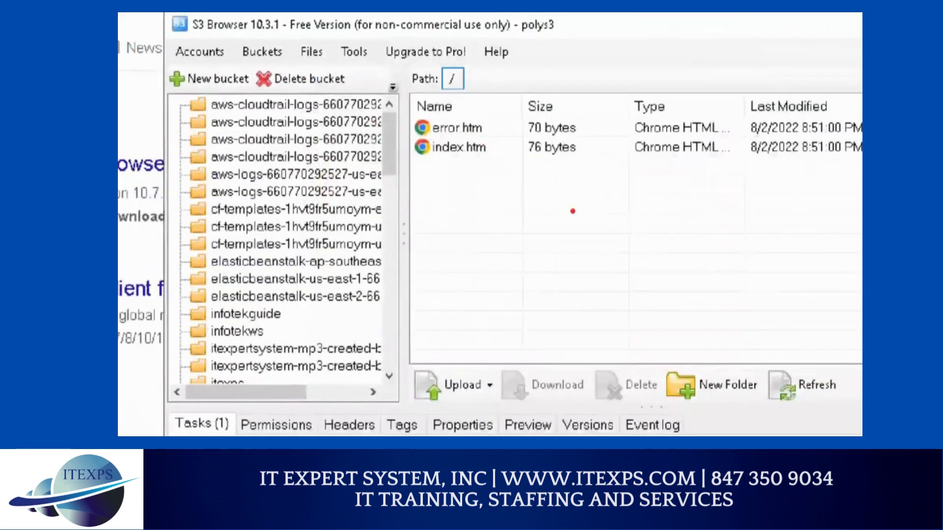
pyautogui.moveTo(493, 166); pyautogui.dragTo(483, 213)
pyautogui.moveTo(493, 166); pyautogui.dragTo(493, 187)
pyautogui.moveTo(640, 158); pyautogui.dragTo(640, 197)
pyautogui.moveTo(664, 168)
pyautogui.mouseDown()
pyautogui.moveTo(667, 195)
pyautogui.moveTo(805, 188)
pyautogui.mouseUp()
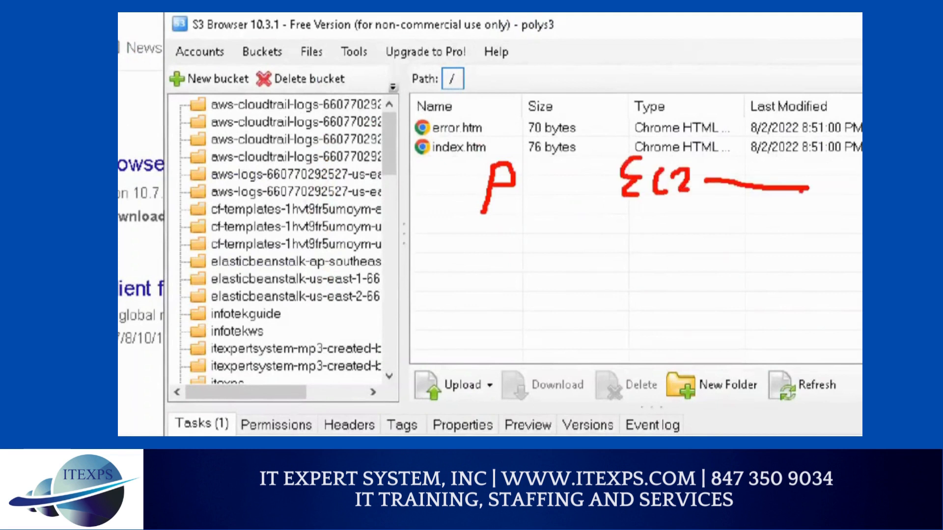
pyautogui.moveTo(234, 164); pyautogui.dragTo(350, 142)
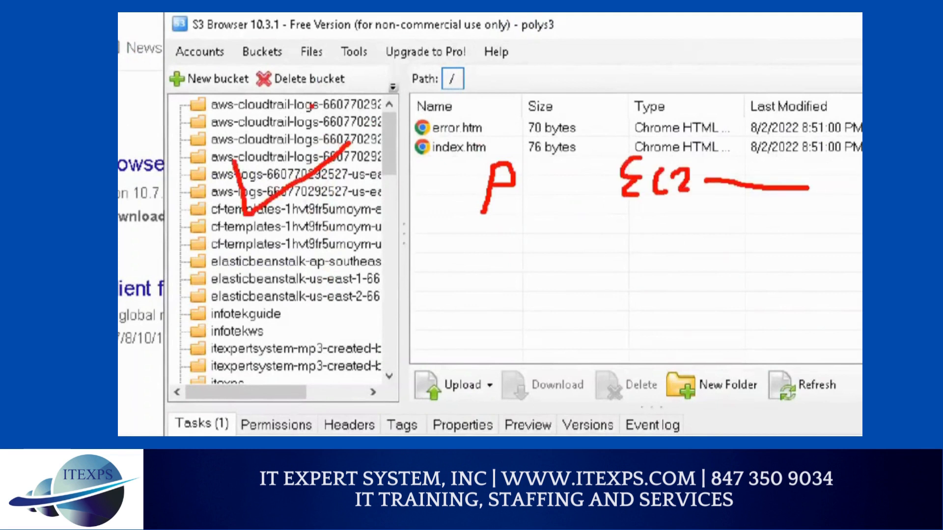
pyautogui.moveTo(314, 104); pyautogui.dragTo(274, 293)
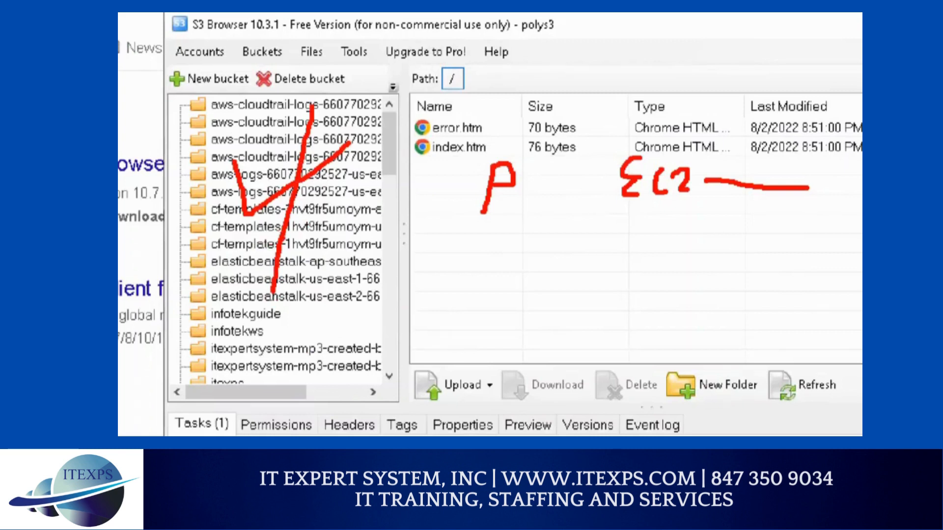
pyautogui.moveTo(663, 227)
pyautogui.mouseDown()
pyautogui.moveTo(635, 248)
pyautogui.moveTo(626, 284)
pyautogui.mouseUp()
pyautogui.moveTo(660, 251)
pyautogui.mouseDown()
pyautogui.moveTo(680, 275)
pyautogui.moveTo(678, 297)
pyautogui.mouseUp()
pyautogui.moveTo(697, 284); pyautogui.dragTo(862, 281)
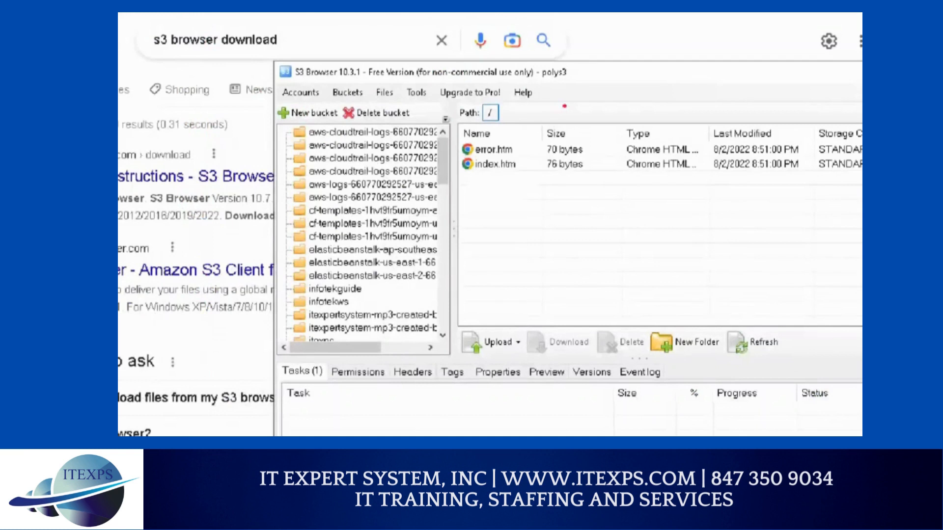
pyautogui.moveTo(547, 67)
pyautogui.mouseDown()
pyautogui.moveTo(573, 263)
pyautogui.moveTo(737, 262)
pyautogui.moveTo(687, 112)
pyautogui.moveTo(602, 89)
pyautogui.moveTo(570, 91)
pyautogui.mouseUp()
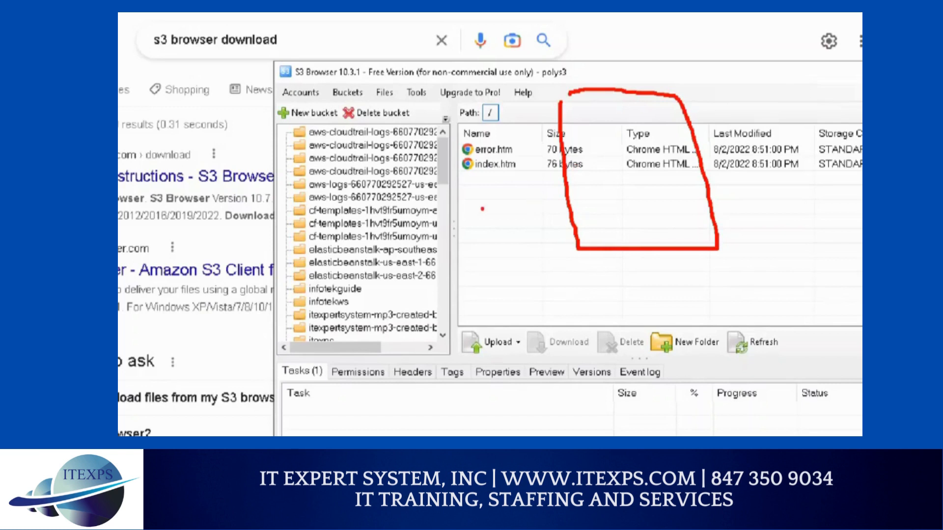
pyautogui.moveTo(411, 192)
pyautogui.mouseDown()
pyautogui.moveTo(546, 187)
pyautogui.moveTo(534, 172)
pyautogui.moveTo(539, 205)
pyautogui.mouseUp()
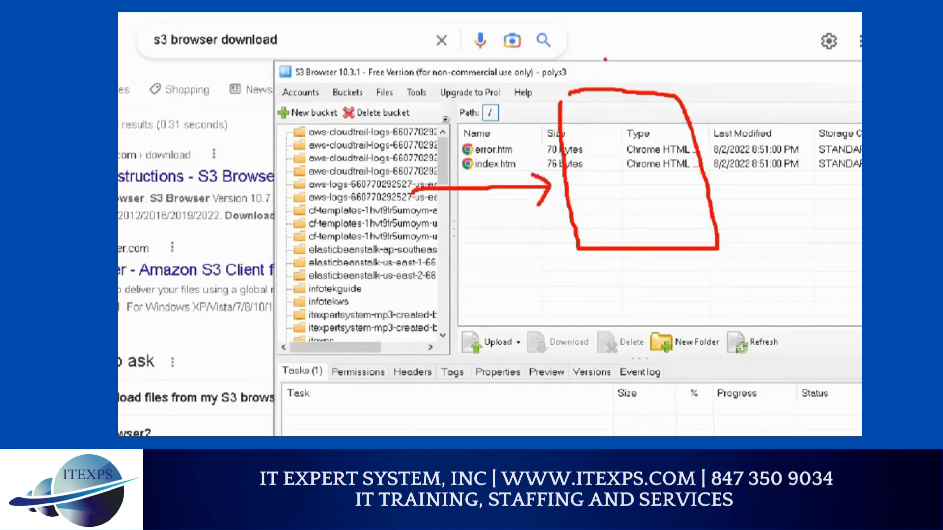
pyautogui.moveTo(602, 58); pyautogui.dragTo(616, 55)
pyautogui.moveTo(618, 74)
pyautogui.mouseDown()
pyautogui.moveTo(620, 62)
pyautogui.moveTo(636, 71)
pyautogui.mouseUp()
pyautogui.moveTo(589, 132)
pyautogui.mouseDown()
pyautogui.moveTo(641, 120)
pyautogui.moveTo(586, 215)
pyautogui.moveTo(582, 140)
pyautogui.mouseUp()
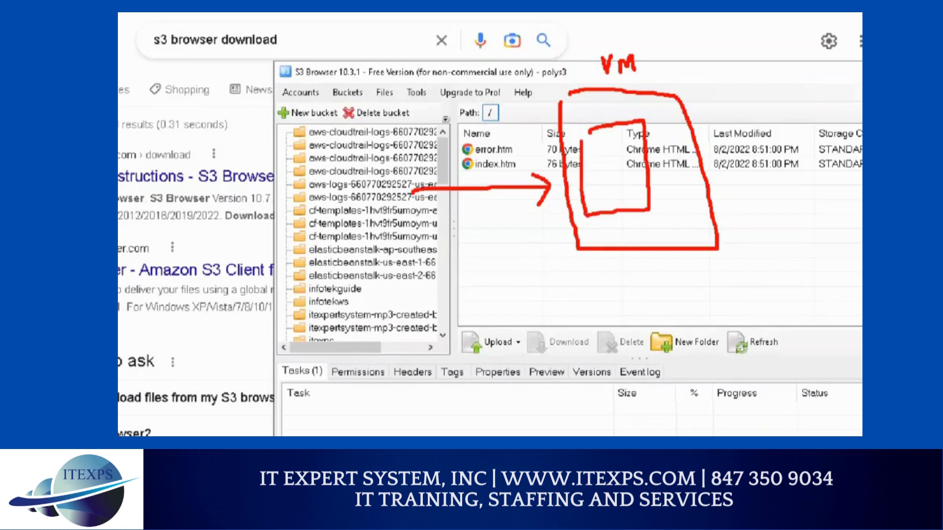
pyautogui.moveTo(348, 158)
pyautogui.mouseDown()
pyautogui.moveTo(421, 149)
pyautogui.moveTo(381, 266)
pyautogui.moveTo(351, 172)
pyautogui.mouseUp()
pyautogui.moveTo(411, 292)
pyautogui.mouseDown()
pyautogui.moveTo(387, 326)
pyautogui.moveTo(432, 304)
pyautogui.moveTo(421, 308)
pyautogui.mouseUp()
pyautogui.moveTo(440, 213); pyautogui.dragTo(542, 213)
pyautogui.moveTo(548, 67); pyautogui.dragTo(578, 68)
pyautogui.moveTo(603, 151)
pyautogui.mouseDown()
pyautogui.moveTo(623, 147)
pyautogui.moveTo(597, 158)
pyautogui.moveTo(766, 140)
pyautogui.mouseUp()
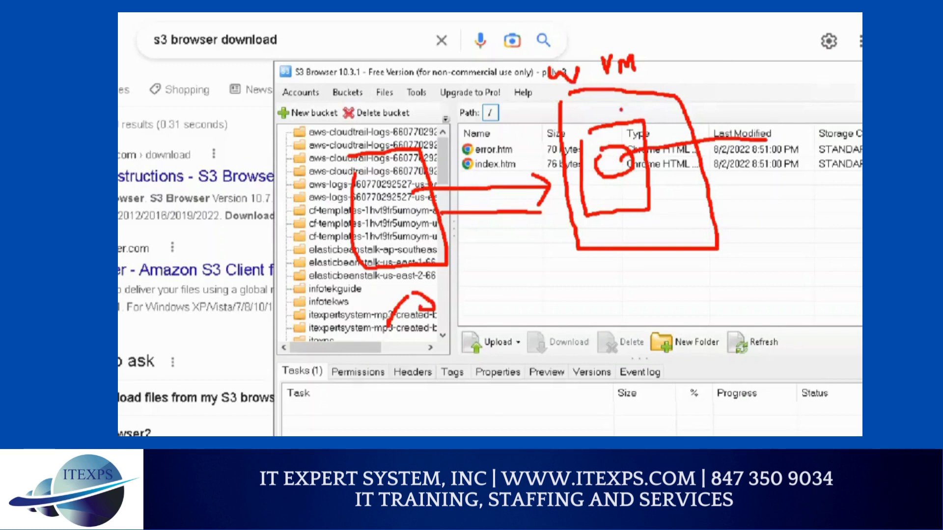
pyautogui.moveTo(608, 80)
pyautogui.mouseDown()
pyautogui.moveTo(645, 74)
pyautogui.moveTo(652, 82)
pyautogui.mouseUp()
pyautogui.moveTo(638, 85); pyautogui.dragTo(612, 118)
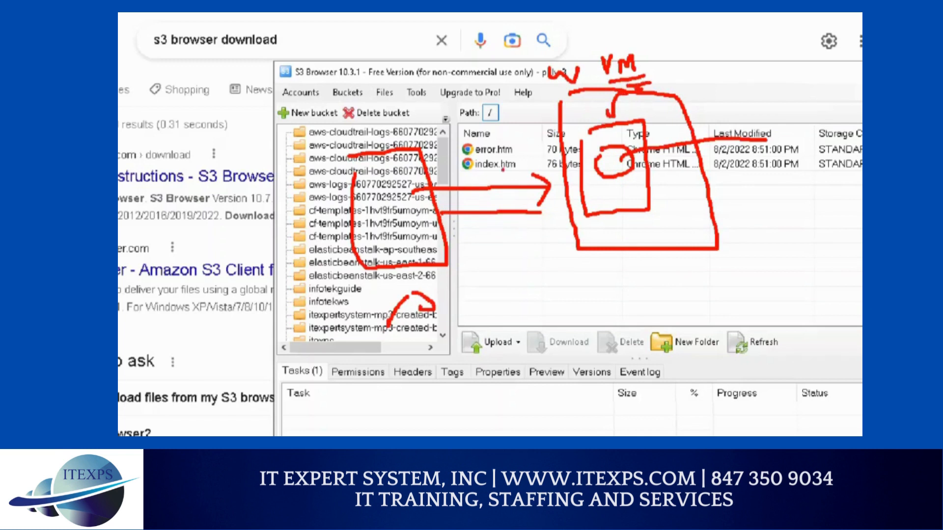
pyautogui.moveTo(330, 133)
pyautogui.mouseDown()
pyautogui.moveTo(452, 305)
pyautogui.moveTo(299, 235)
pyautogui.moveTo(319, 123)
pyautogui.mouseUp()
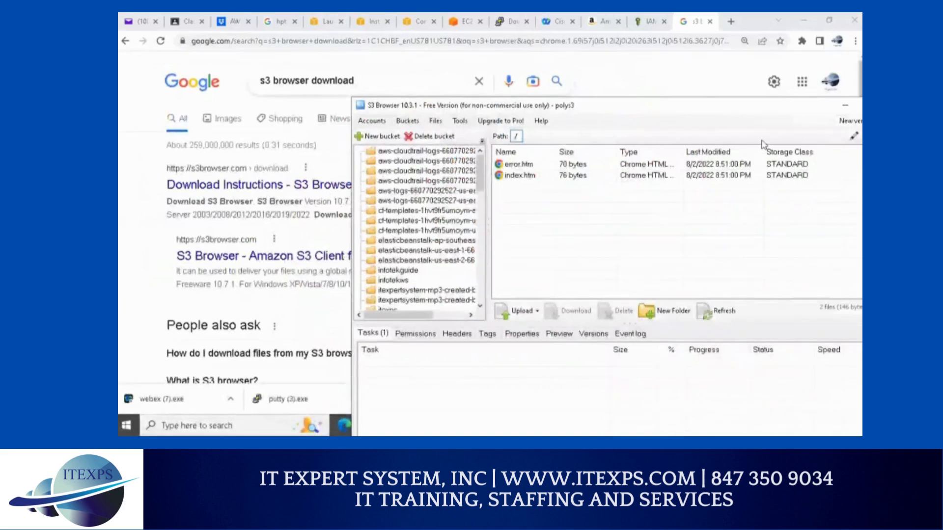
# Bring the S3 Browser window fully into view, minimize it, and switch to the Notepad class notes.
pyautogui.moveTo(781, 110); pyautogui.dragTo(623, 112)
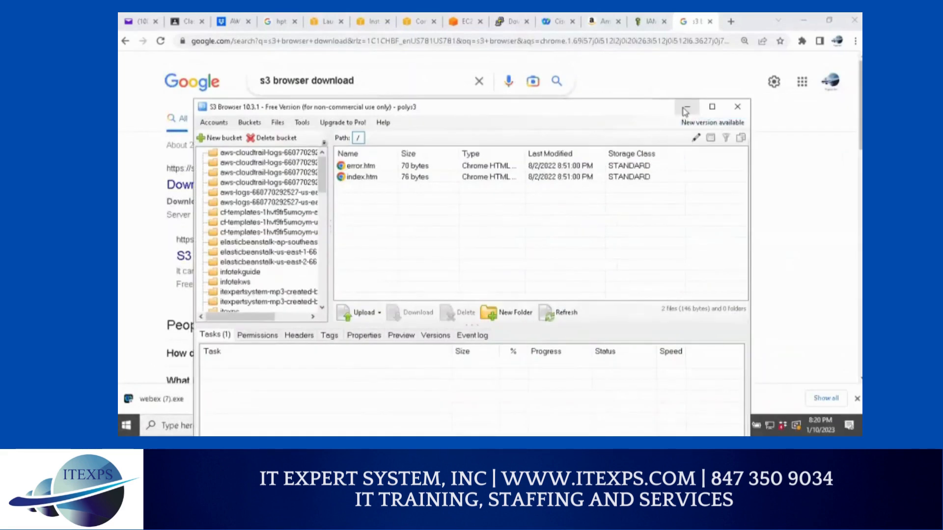
pyautogui.click(685, 111)
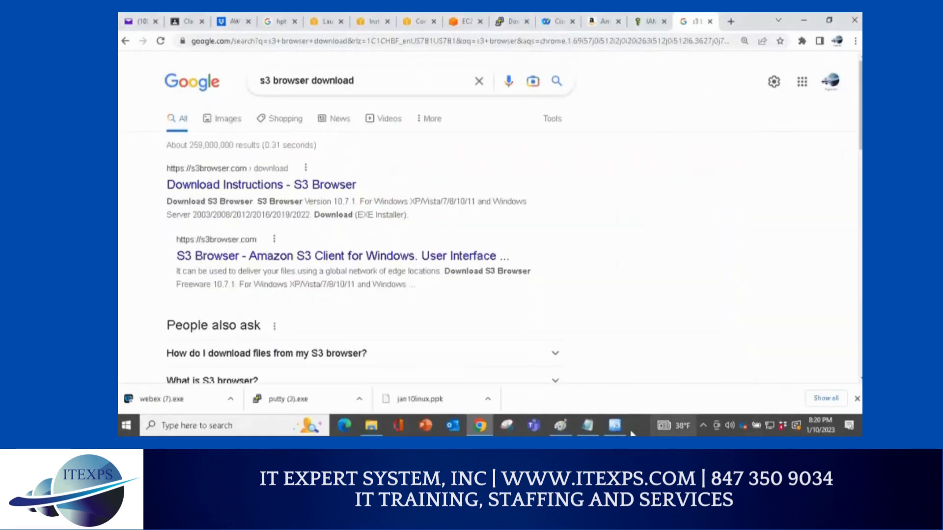
pyautogui.click(588, 425)
# Try to delete the two saved access key lines from the end of the notes.
pyautogui.moveTo(651, 317); pyautogui.dragTo(305, 280)
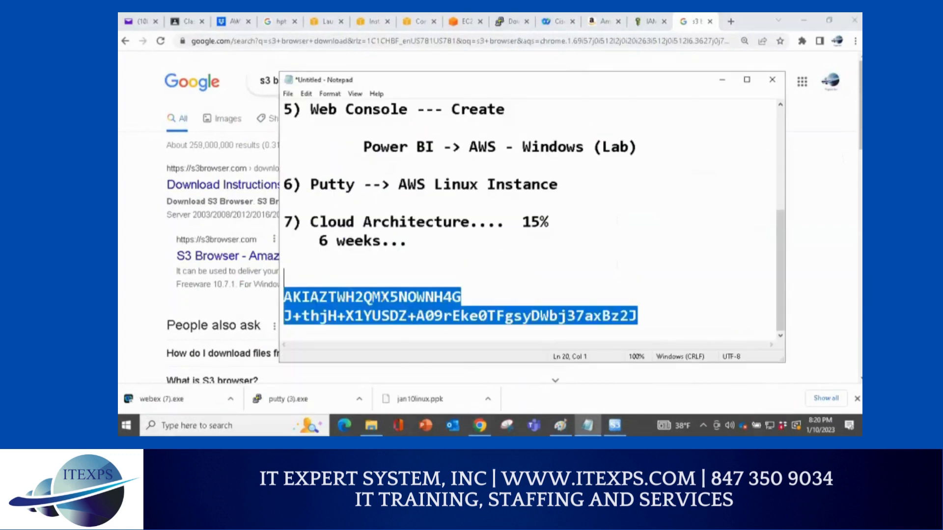
pyautogui.press('Delete')
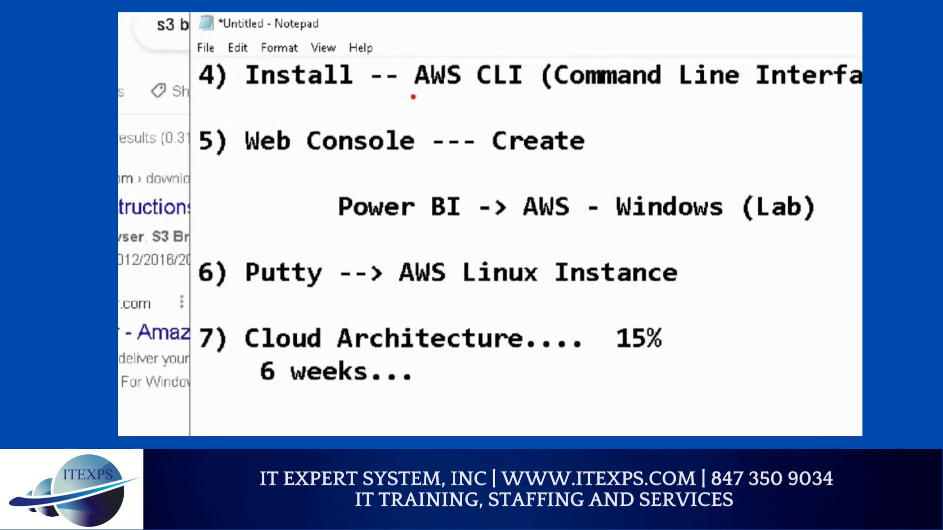
pyautogui.moveTo(410, 96); pyautogui.dragTo(517, 89)
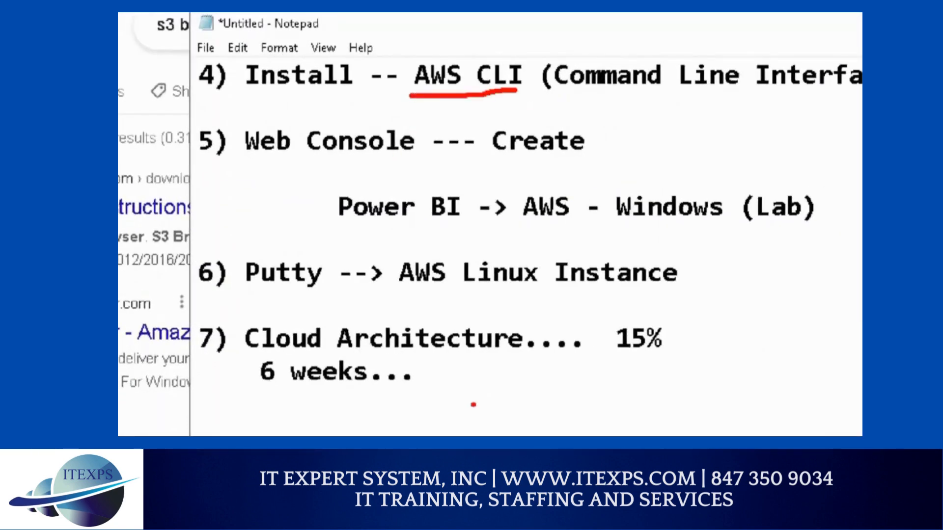
pyautogui.hotkey('ctrl', 'z')
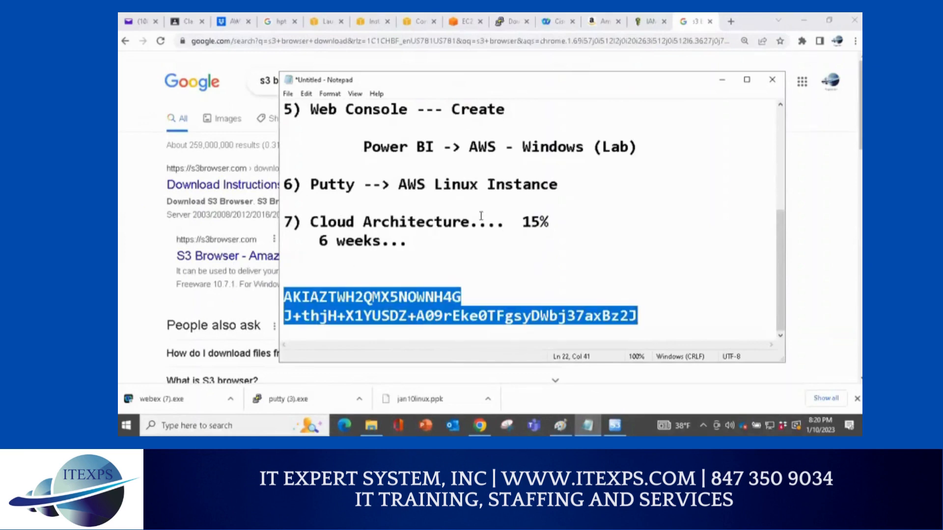
# Review the numbered topics in the notes, highlight item 4 on installing the AWS CLI, and move the Notepad window aside.
pyautogui.scroll(3, 504, 226)
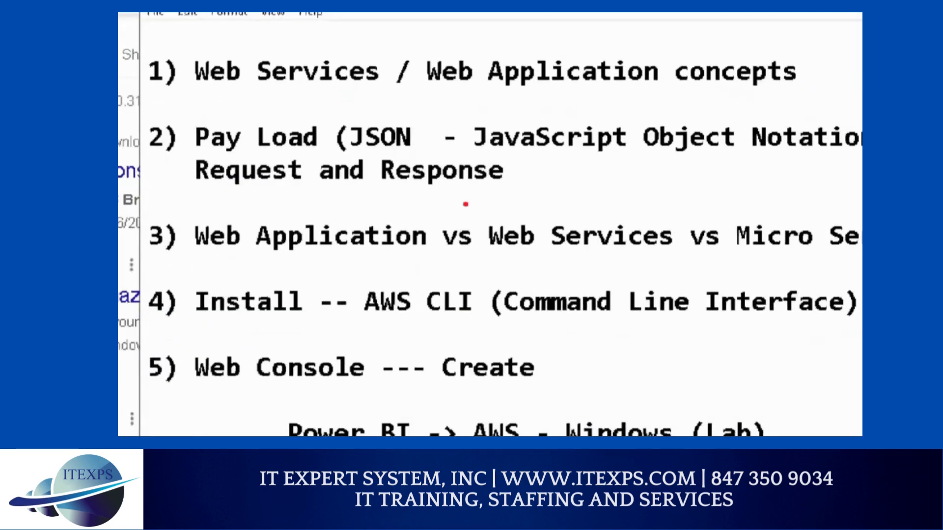
pyautogui.moveTo(358, 319); pyautogui.dragTo(453, 322)
pyautogui.moveTo(478, 251)
pyautogui.mouseDown()
pyautogui.moveTo(477, 292)
pyautogui.moveTo(503, 274)
pyautogui.moveTo(523, 281)
pyautogui.mouseUp()
pyautogui.moveTo(611, 247)
pyautogui.mouseDown()
pyautogui.moveTo(600, 279)
pyautogui.moveTo(619, 283)
pyautogui.mouseUp()
pyautogui.moveTo(628, 263)
pyautogui.mouseDown()
pyautogui.moveTo(621, 284)
pyautogui.moveTo(641, 286)
pyautogui.mouseUp()
pyautogui.moveTo(619, 222)
pyautogui.mouseDown()
pyautogui.moveTo(592, 243)
pyautogui.moveTo(623, 260)
pyautogui.mouseUp()
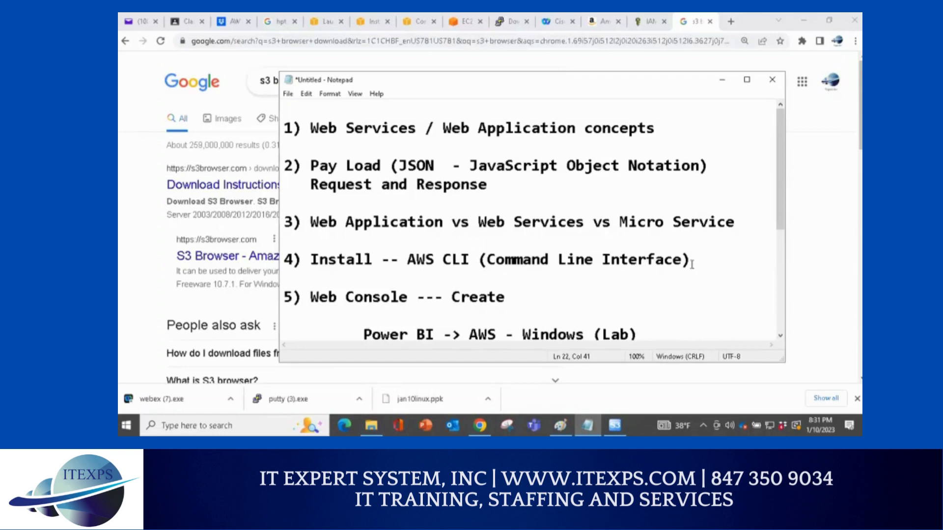
pyautogui.moveTo(673, 259); pyautogui.dragTo(312, 250)
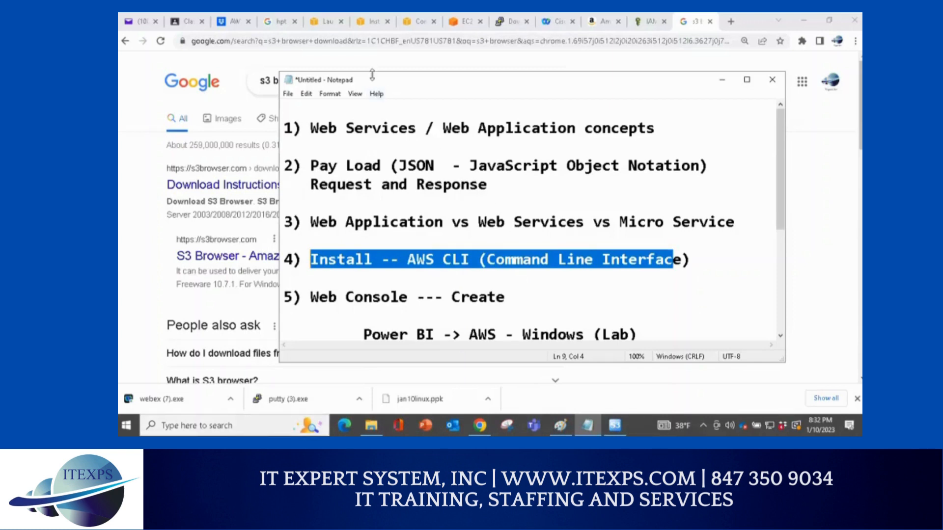
pyautogui.moveTo(375, 83); pyautogui.dragTo(471, 100)
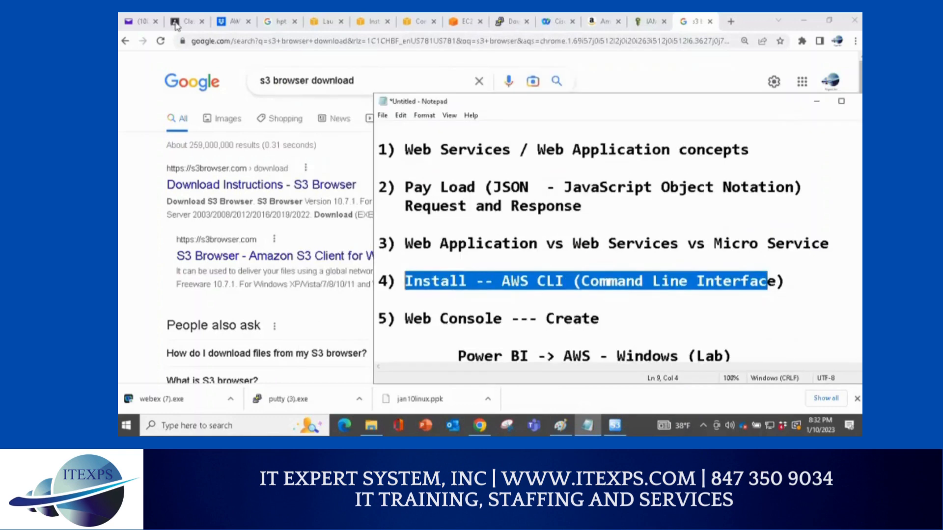
# Switch to the Google Classroom classwork page and examine the Download AWS CLI link under Software to install.
pyautogui.click(186, 21)
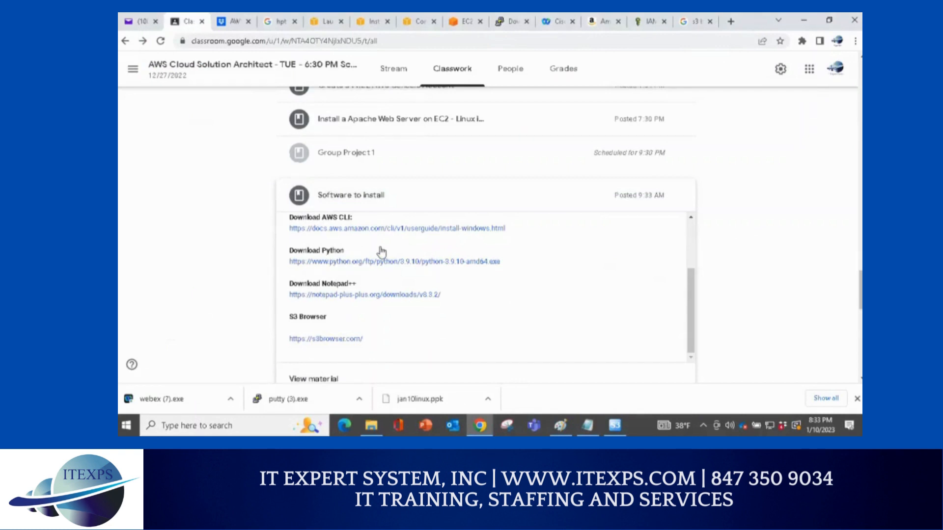
pyautogui.scroll(1, 378, 252)
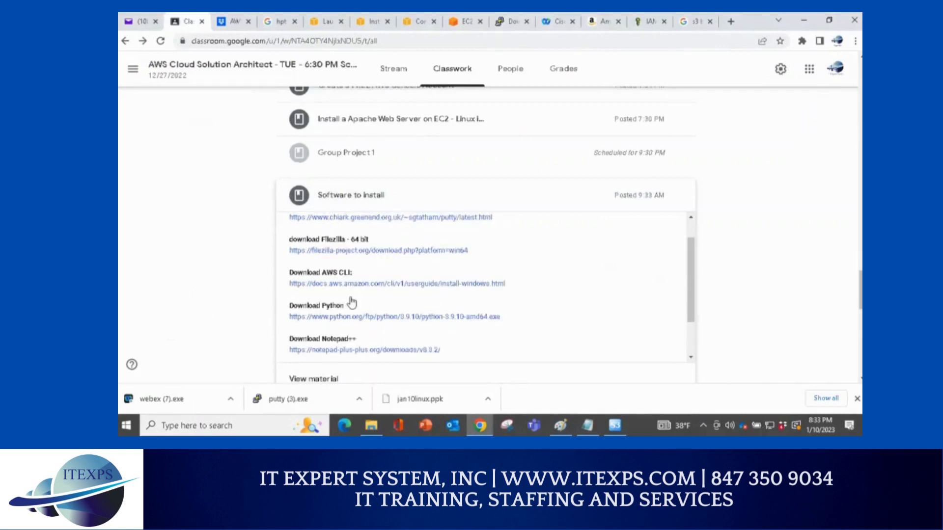
pyautogui.moveTo(296, 290); pyautogui.dragTo(486, 293)
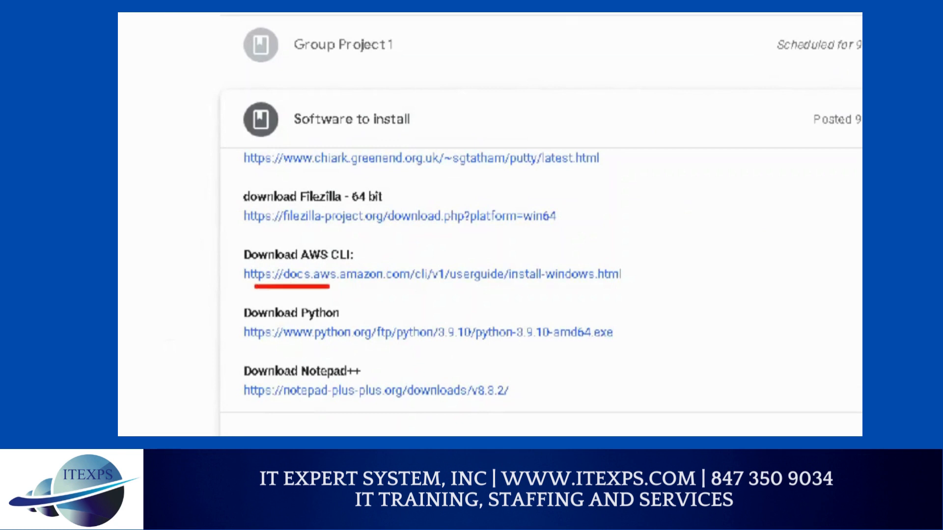
pyautogui.moveTo(587, 290)
pyautogui.mouseDown()
pyautogui.moveTo(644, 251)
pyautogui.moveTo(400, 229)
pyautogui.moveTo(227, 280)
pyautogui.moveTo(269, 290)
pyautogui.mouseUp()
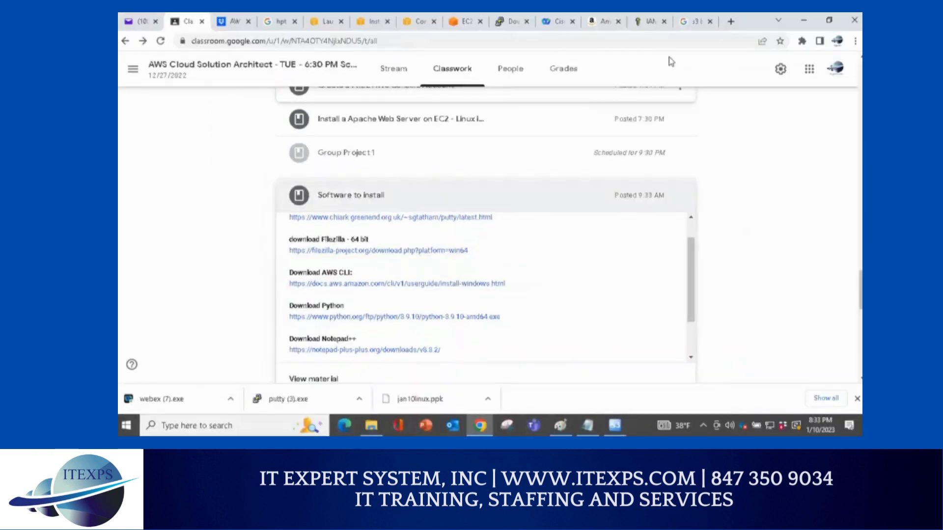
# Search Google in a new tab for "download aws cli for windows", underlining the macOS and Windows suggestions on the way.
pyautogui.click(731, 22)
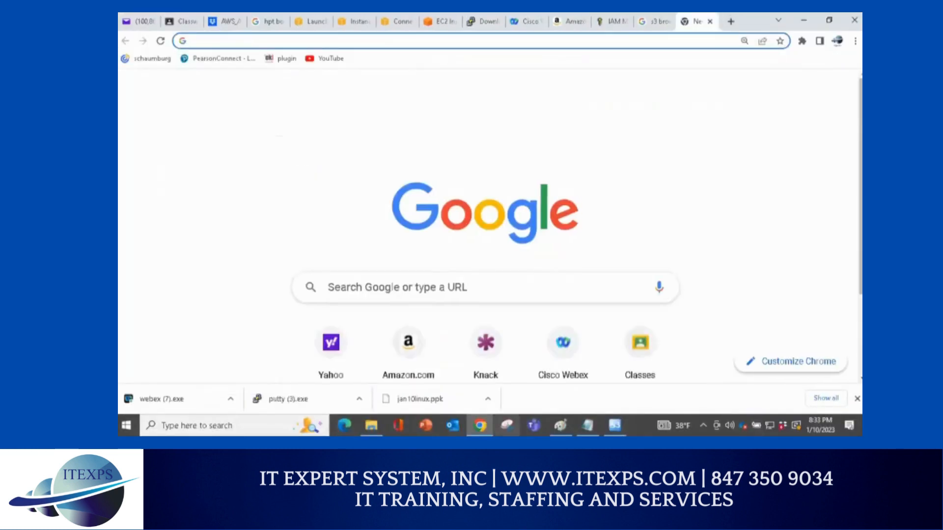
pyautogui.write('download aws')
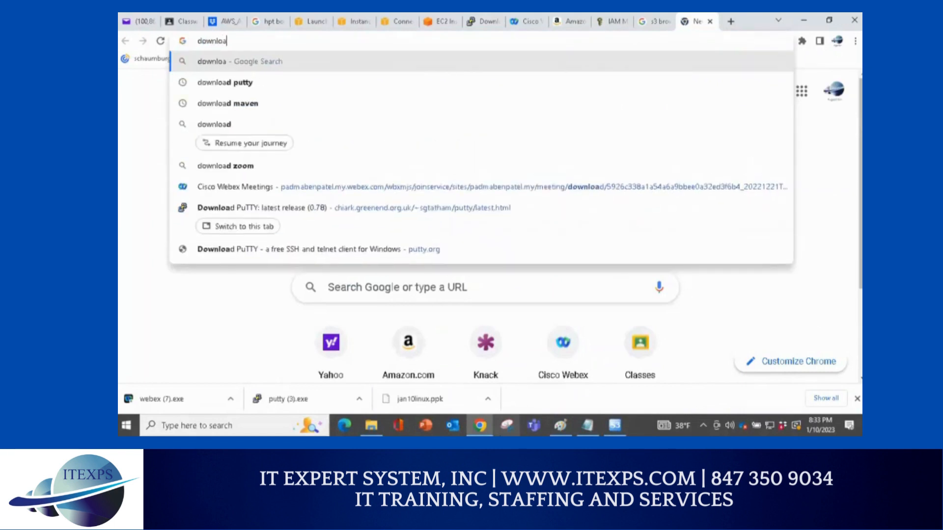
pyautogui.press('BackSpace')
pyautogui.write('s cli')
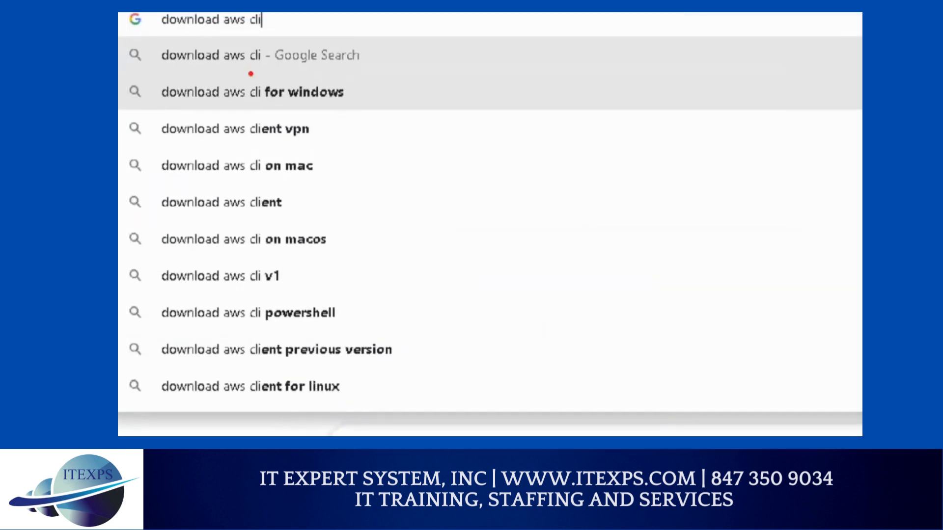
pyautogui.moveTo(257, 249); pyautogui.dragTo(326, 250)
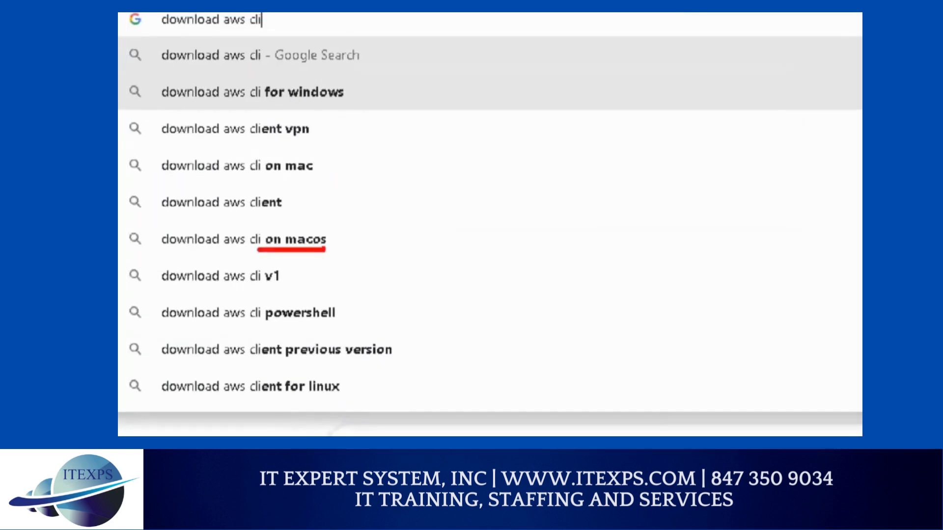
pyautogui.moveTo(251, 251); pyautogui.dragTo(322, 252)
pyautogui.moveTo(237, 178); pyautogui.dragTo(315, 178)
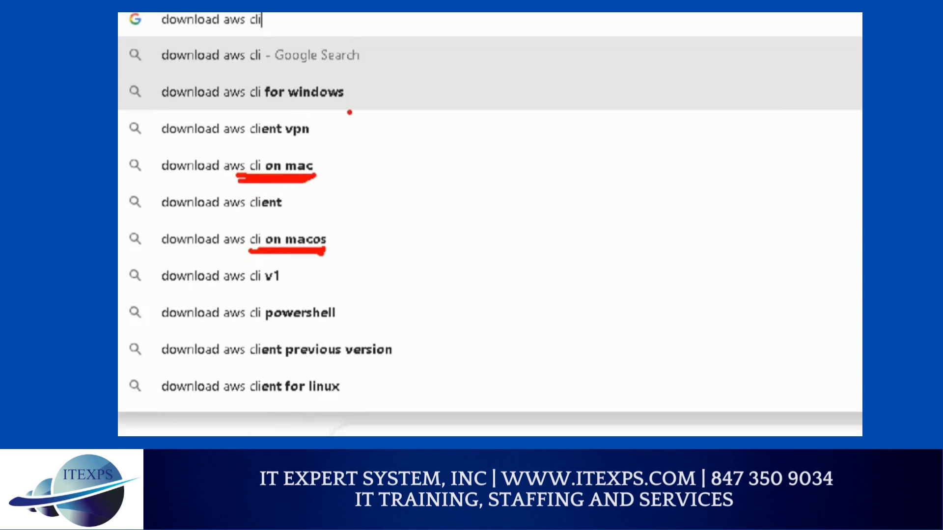
pyautogui.moveTo(225, 104); pyautogui.dragTo(386, 102)
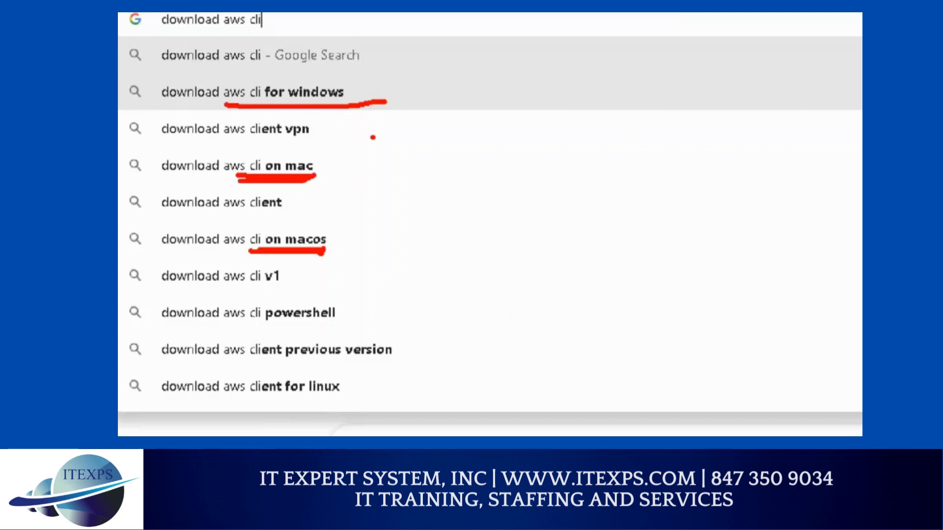
pyautogui.press('Escape')
pyautogui.click(277, 44)
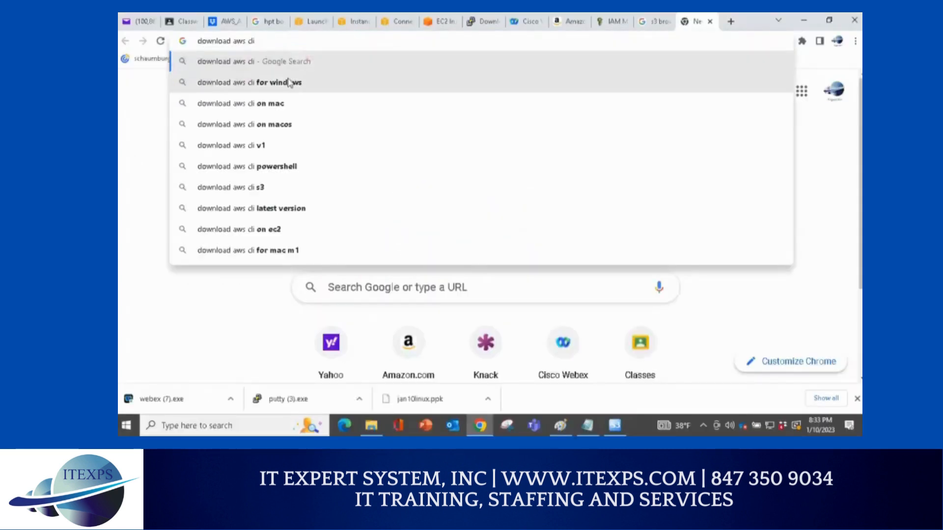
pyautogui.click(268, 82)
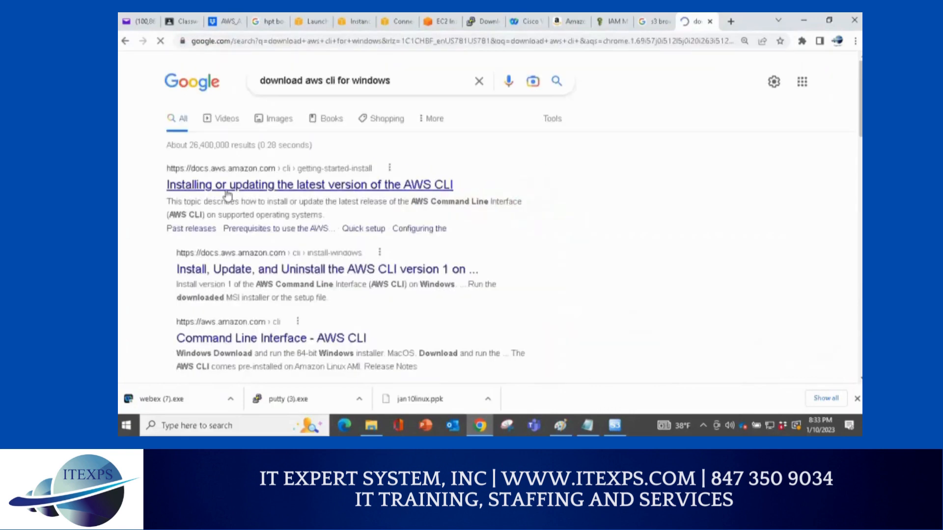
# Circle the AWS documentation search result "Installing or updating the latest version of the AWS CLI" and open that page.
pyautogui.hotkey('ctrl', '1')
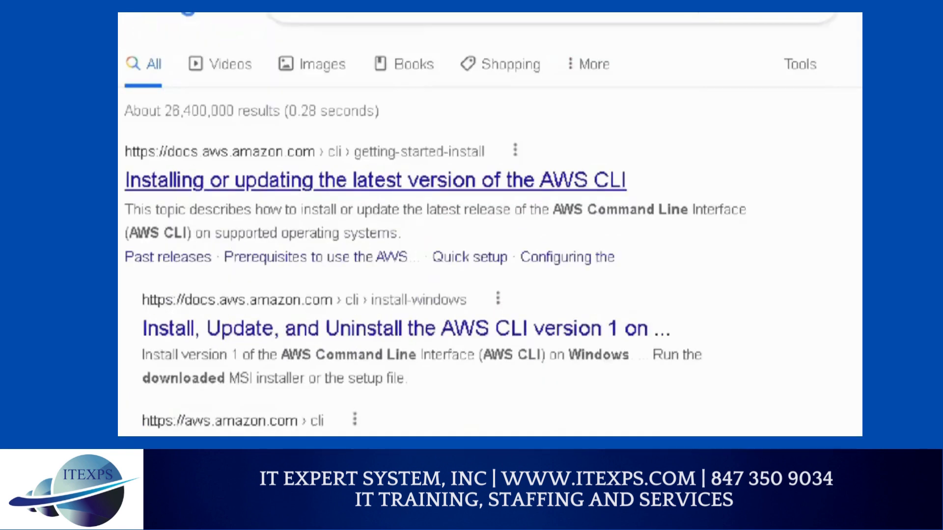
pyautogui.click(207, 193)
pyautogui.moveTo(165, 173)
pyautogui.mouseDown()
pyautogui.moveTo(570, 140)
pyautogui.moveTo(702, 196)
pyautogui.moveTo(230, 196)
pyautogui.moveTo(160, 166)
pyautogui.moveTo(680, 147)
pyautogui.moveTo(707, 192)
pyautogui.moveTo(177, 189)
pyautogui.moveTo(289, 133)
pyautogui.mouseUp()
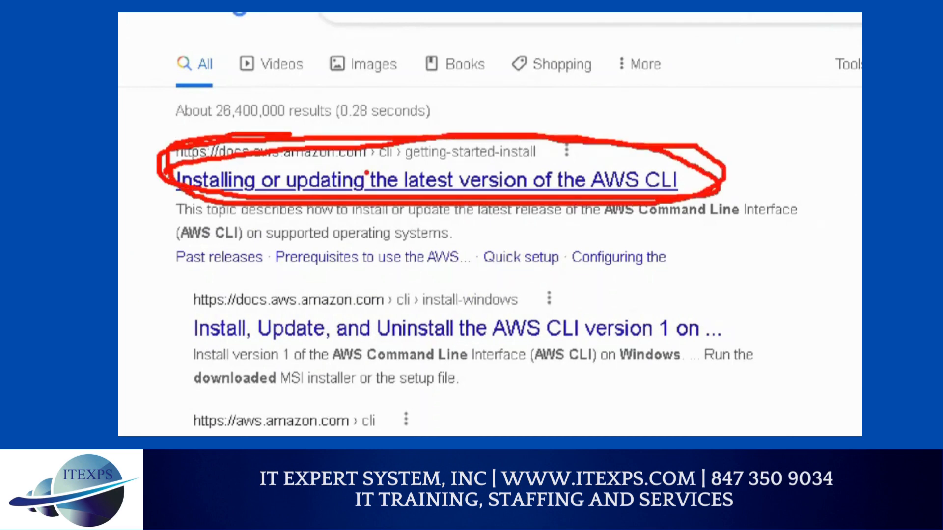
pyautogui.press('Escape')
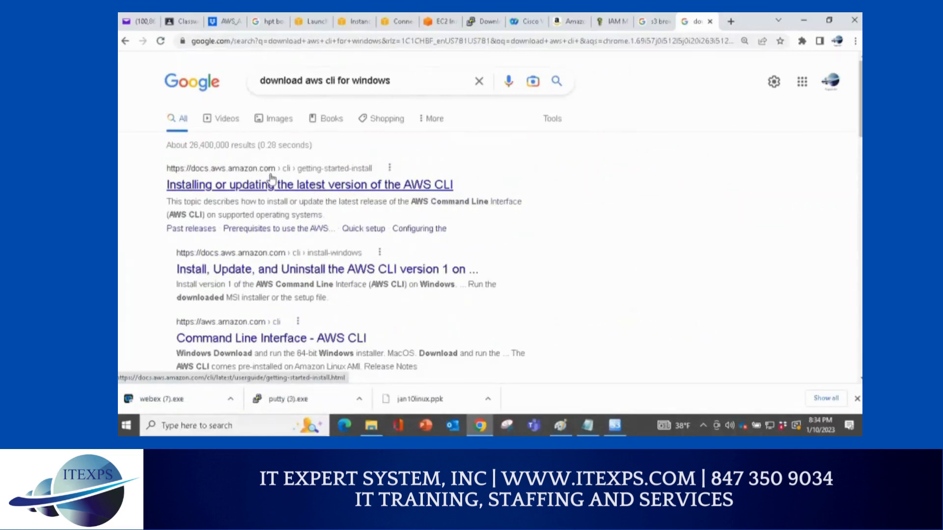
pyautogui.hotkey('ctrl', '1')
pyautogui.moveTo(354, 89)
pyautogui.mouseDown()
pyautogui.moveTo(295, 202)
pyautogui.moveTo(289, 232)
pyautogui.moveTo(305, 234)
pyautogui.mouseUp()
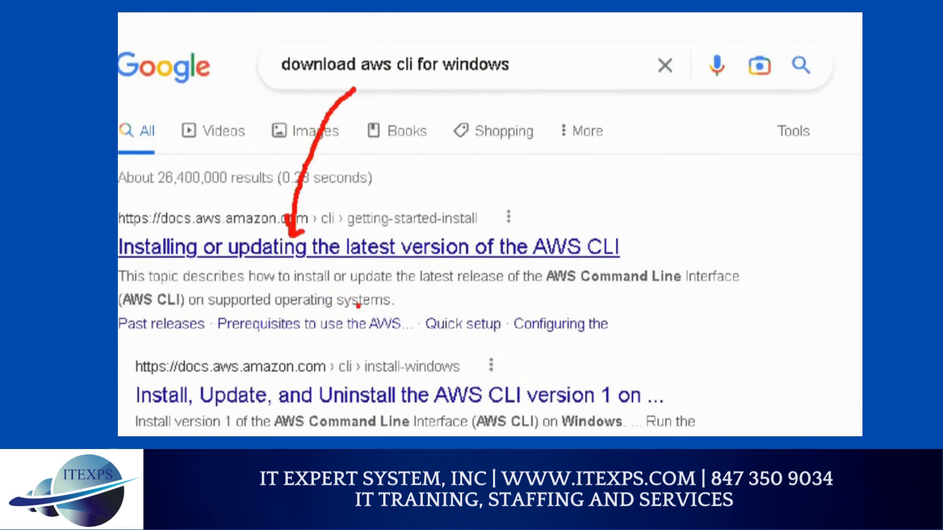
pyautogui.press('Escape')
pyautogui.click(320, 187)
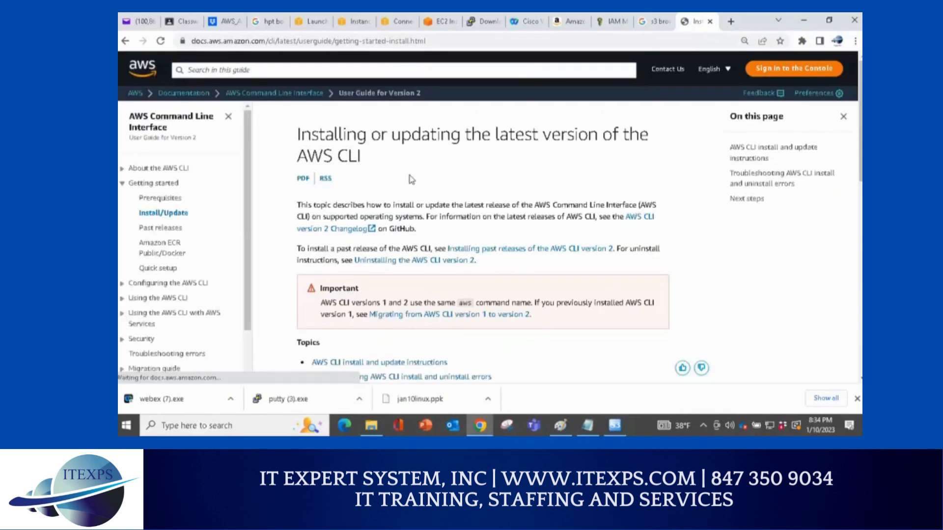
# Underline the reference to the latest AWS CLI releases, view the version 2 Changelog on GitHub, and return to the install guide.
pyautogui.scroll(-1, 412, 186)
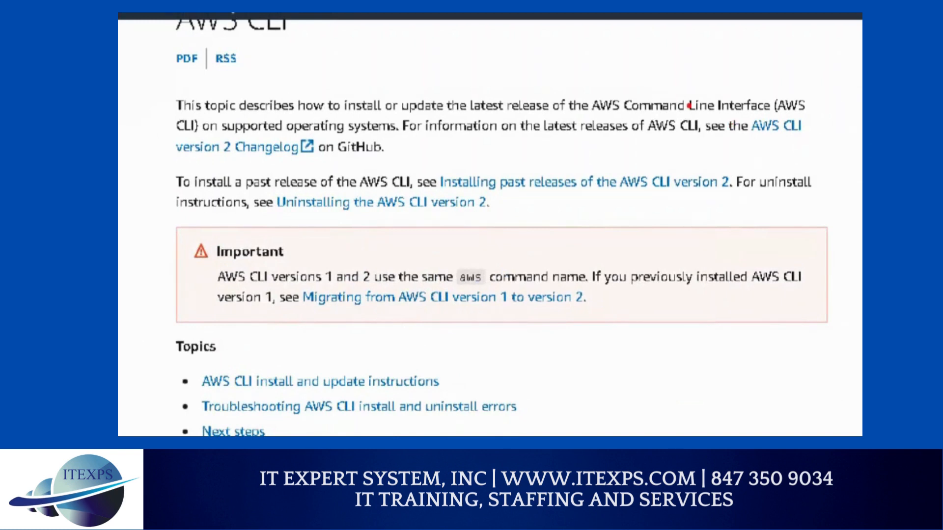
pyautogui.moveTo(543, 138); pyautogui.dragTo(687, 138)
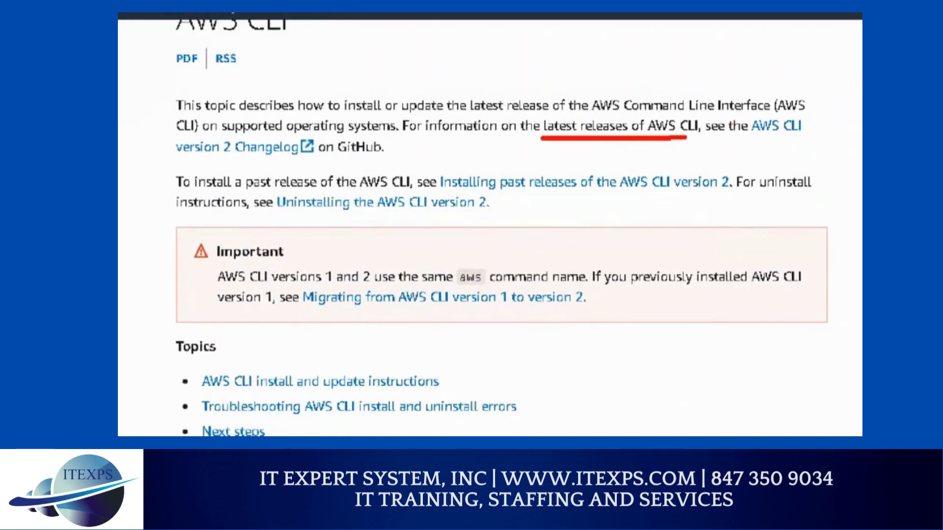
pyautogui.moveTo(745, 140); pyautogui.dragTo(786, 139)
pyautogui.moveTo(172, 158); pyautogui.dragTo(294, 157)
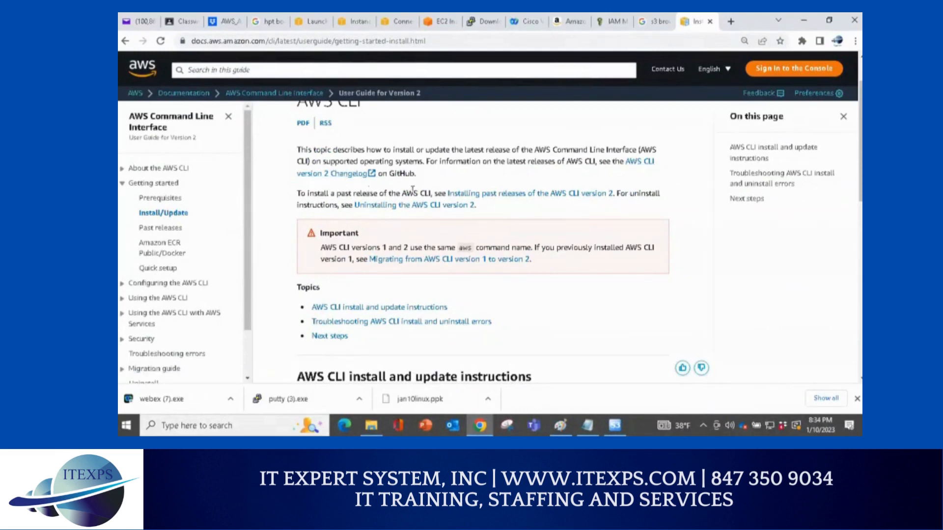
pyautogui.click(634, 168)
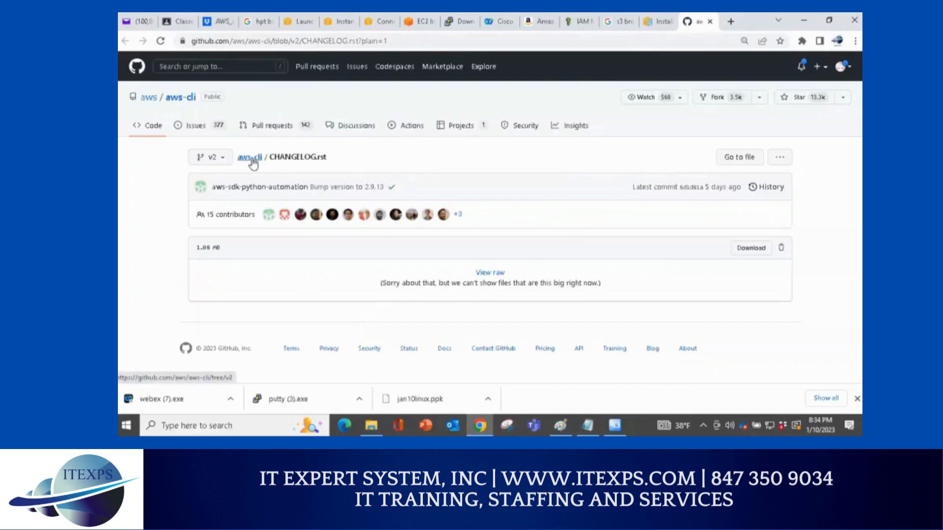
pyautogui.click(652, 25)
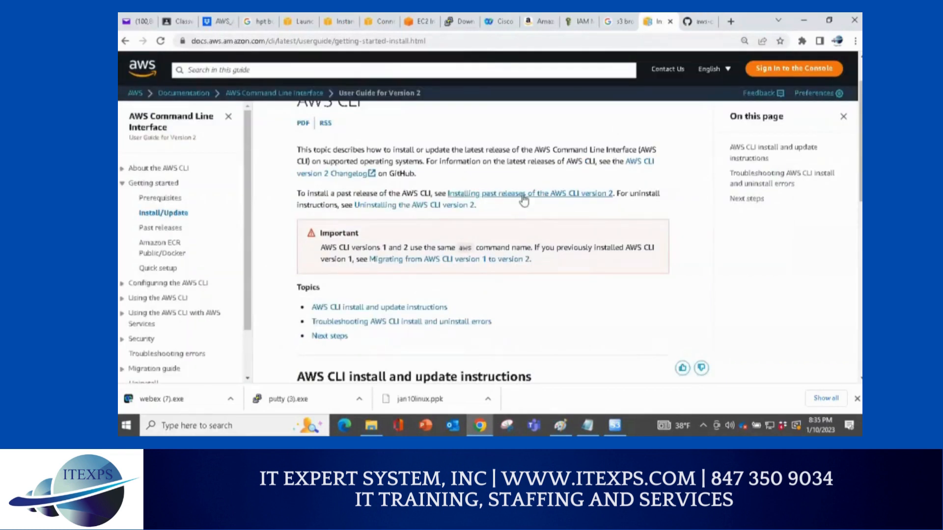
# Open the Quick setup topic in the AWS CLI user guide and skim its configuration instructions.
pyautogui.click(156, 272)
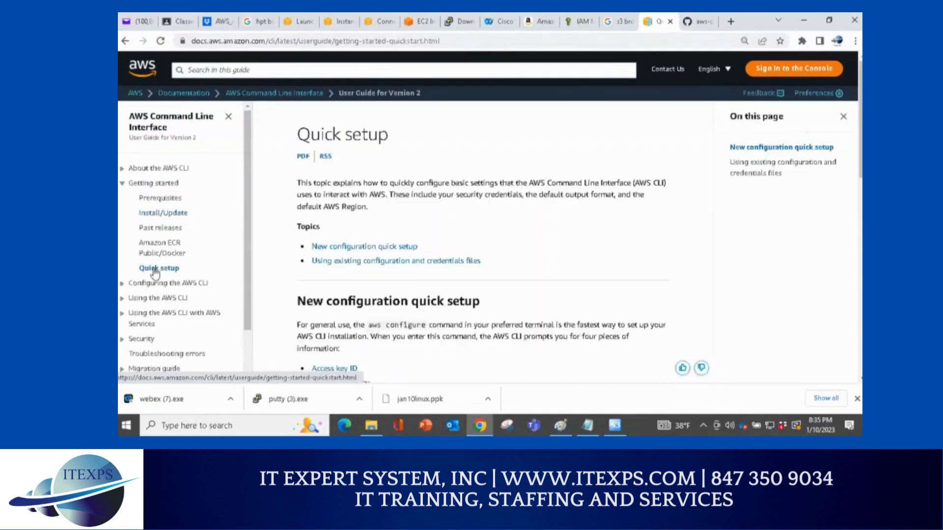
pyautogui.scroll(-2, 440, 251)
pyautogui.scroll(2, 440, 251)
pyautogui.scroll(-4, 440, 251)
pyautogui.scroll(-4, 440, 251)
pyautogui.scroll(8, 441, 250)
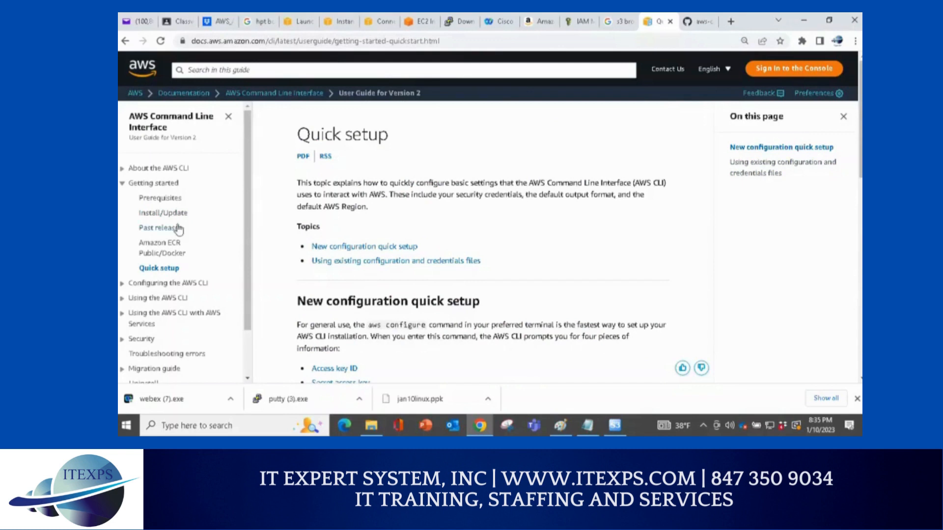
# Return to the Install/Update topic, mark the operating system options, and expand the Windows installation instructions.
pyautogui.click(166, 215)
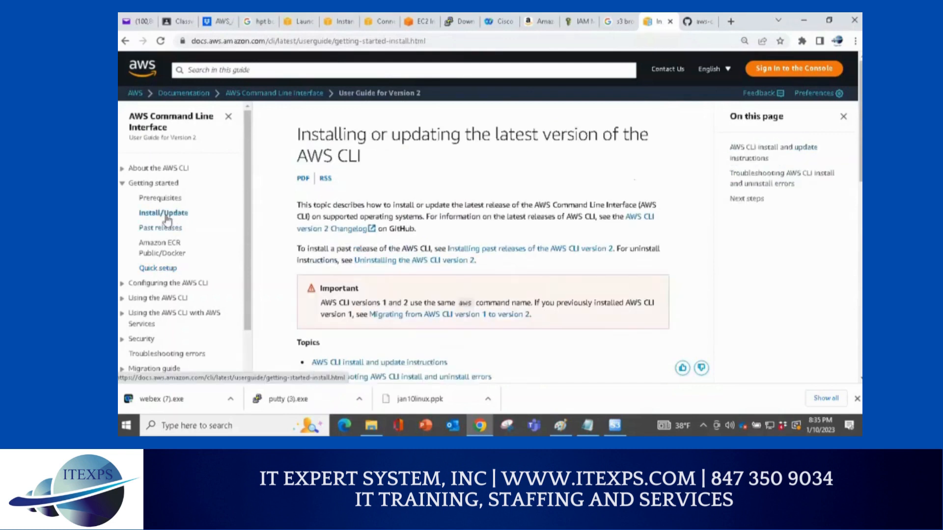
pyautogui.scroll(-1, 418, 275)
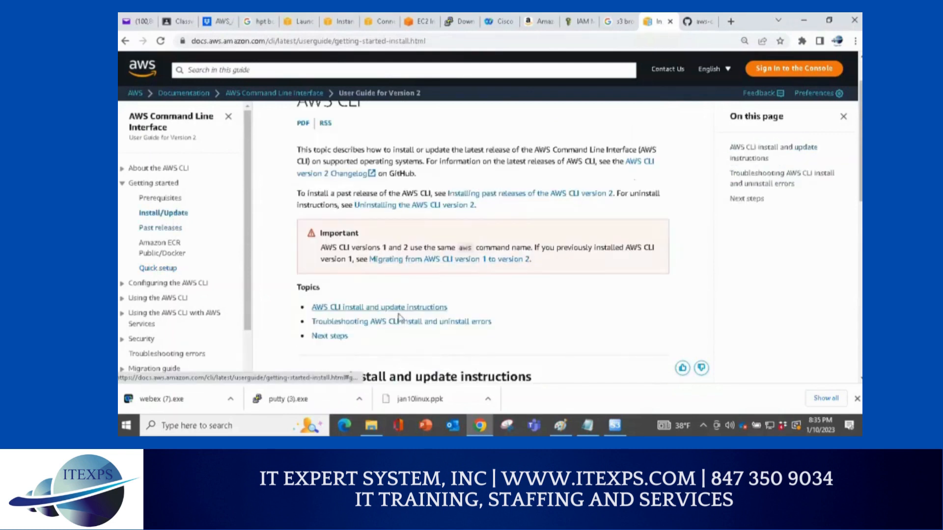
pyautogui.scroll(-2, 393, 314)
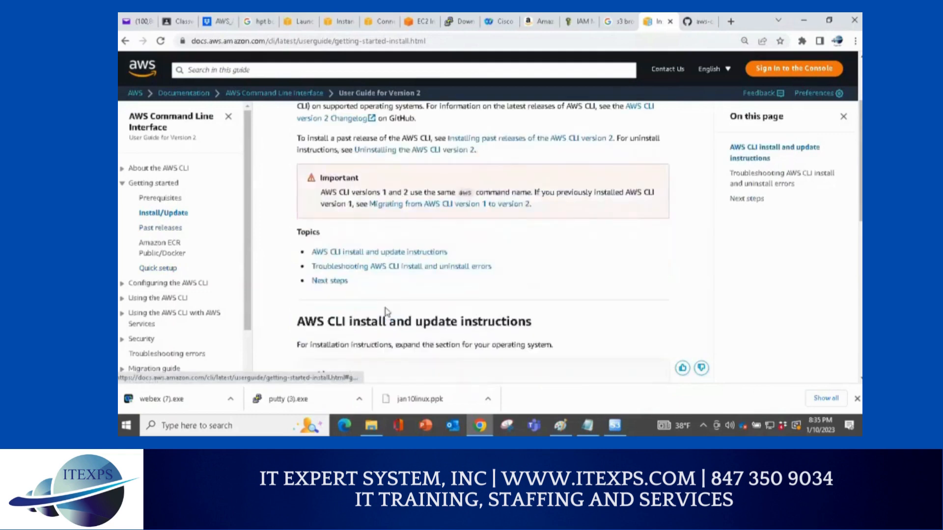
pyautogui.scroll(-1, 386, 312)
pyautogui.scroll(-1, 316, 274)
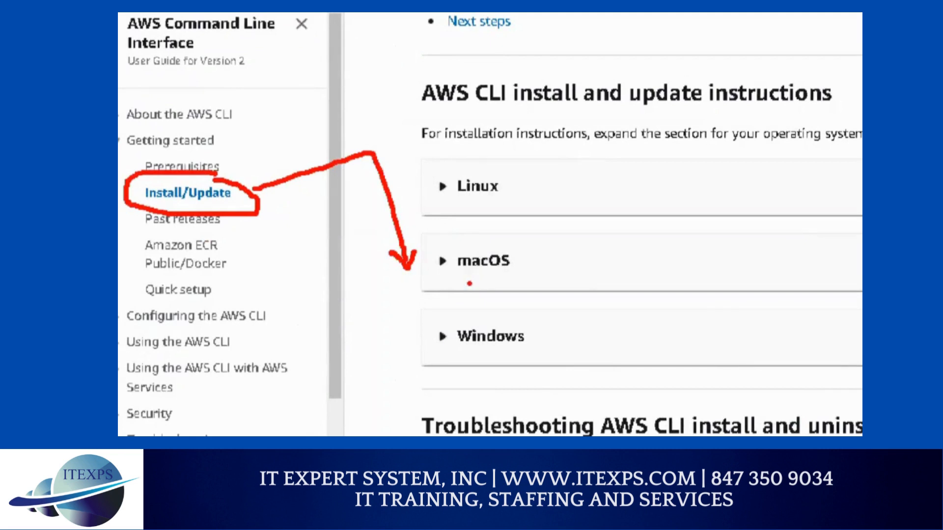
pyautogui.moveTo(466, 277); pyautogui.dragTo(523, 280)
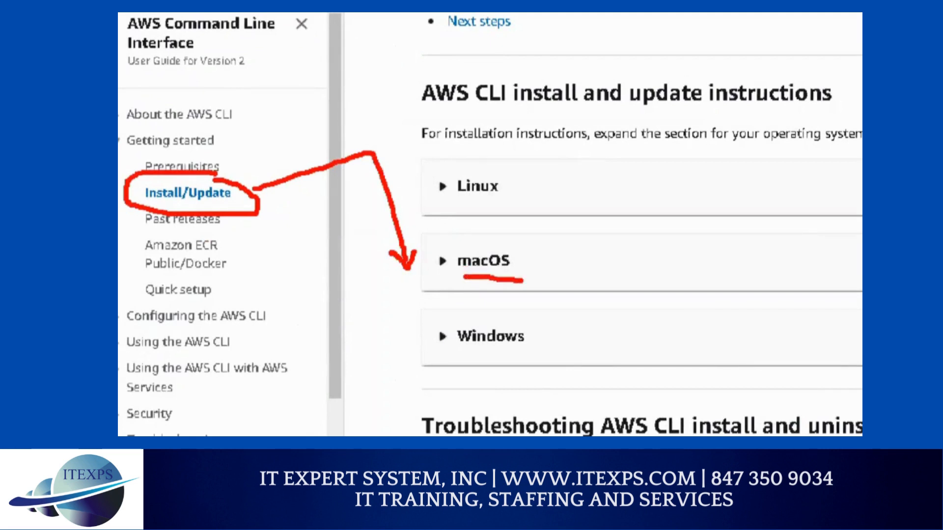
pyautogui.click(452, 336)
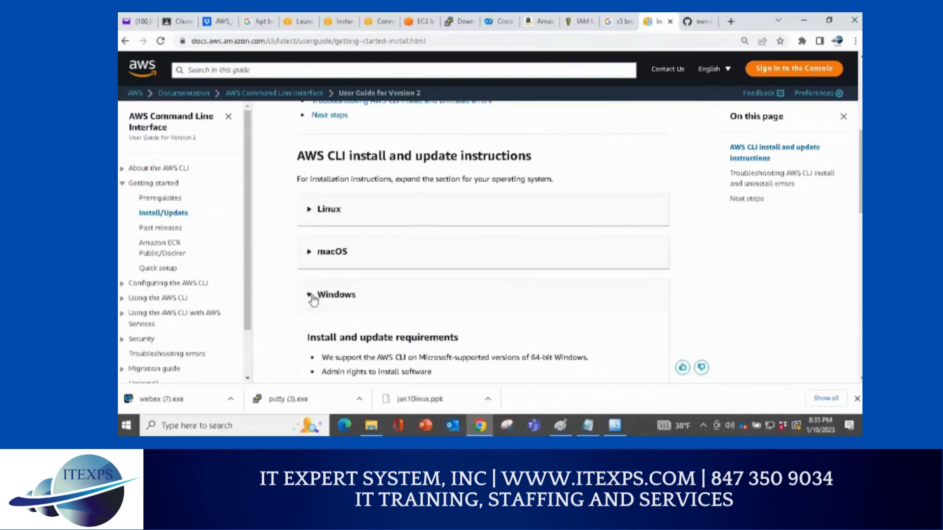
# Download the 64-bit Windows AWS CLI installer AWSCLIV2.msi and mark the downloaded file in the browser.
pyautogui.scroll(-1, 451, 343)
pyautogui.scroll(-3, 314, 300)
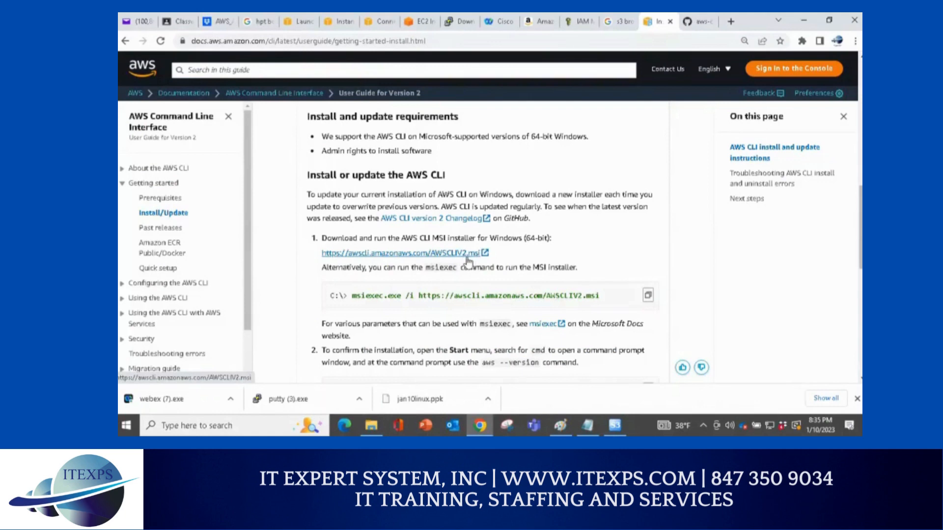
pyautogui.click(394, 264)
pyautogui.moveTo(193, 278)
pyautogui.mouseDown()
pyautogui.moveTo(372, 224)
pyautogui.moveTo(509, 256)
pyautogui.moveTo(245, 284)
pyautogui.moveTo(395, 222)
pyautogui.moveTo(510, 258)
pyautogui.moveTo(476, 284)
pyautogui.mouseUp()
pyautogui.click(464, 253)
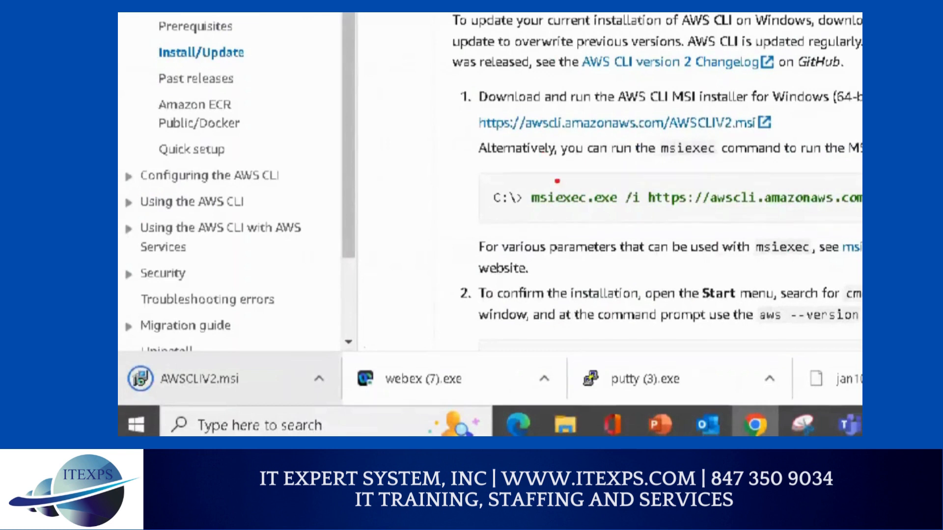
pyautogui.moveTo(568, 132)
pyautogui.mouseDown()
pyautogui.moveTo(238, 357)
pyautogui.moveTo(248, 359)
pyautogui.mouseUp()
pyautogui.moveTo(172, 397); pyautogui.dragTo(212, 394)
pyautogui.moveTo(180, 409); pyautogui.dragTo(214, 407)
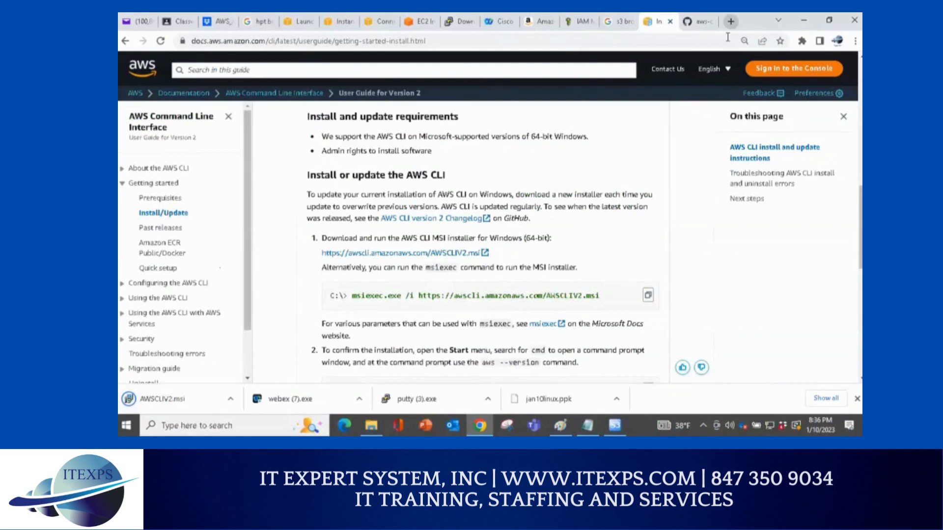
# Search in a new tab for "download python for windows" and open the Python.org downloads page at the active releases table.
pyautogui.click(731, 21)
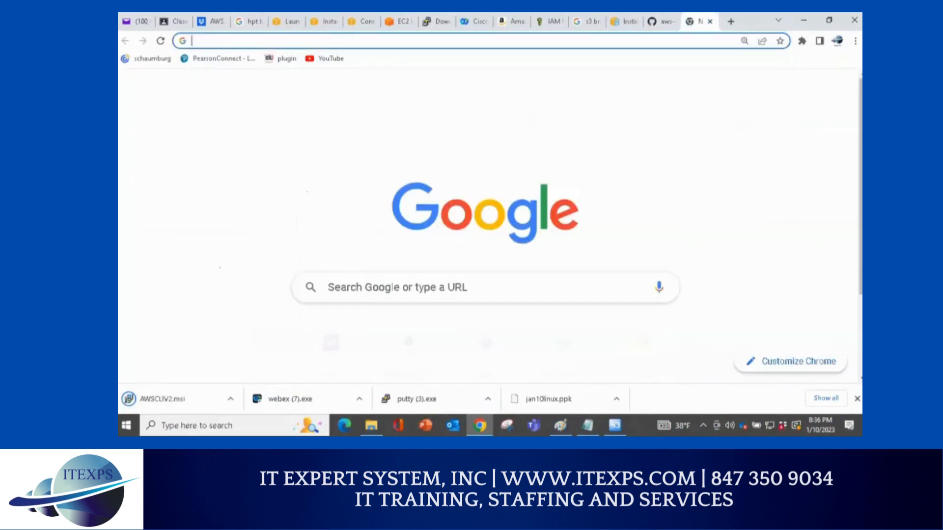
pyautogui.write('downlo')
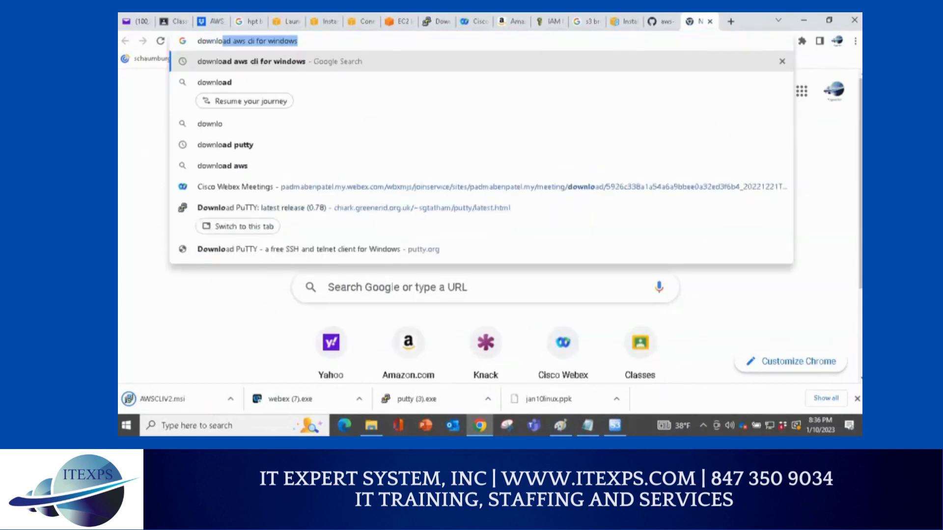
pyautogui.write('ad python for')
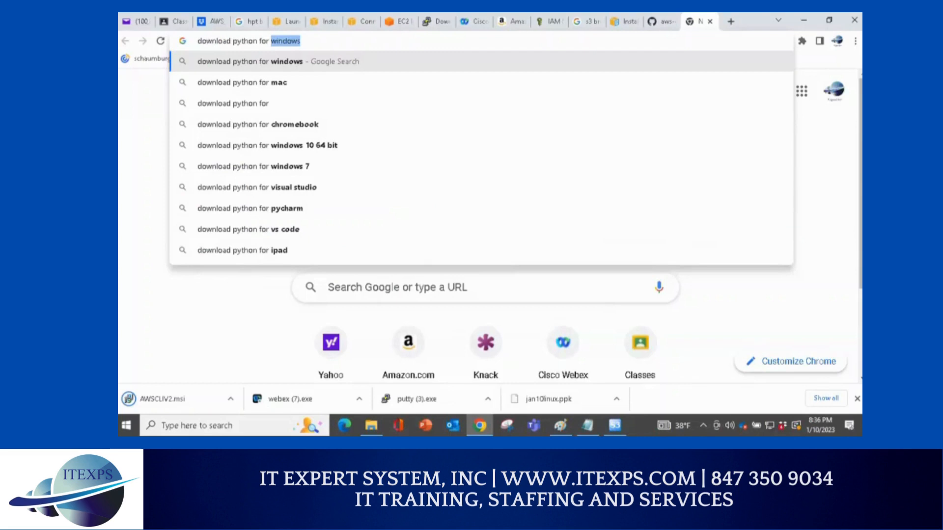
pyautogui.press('Return')
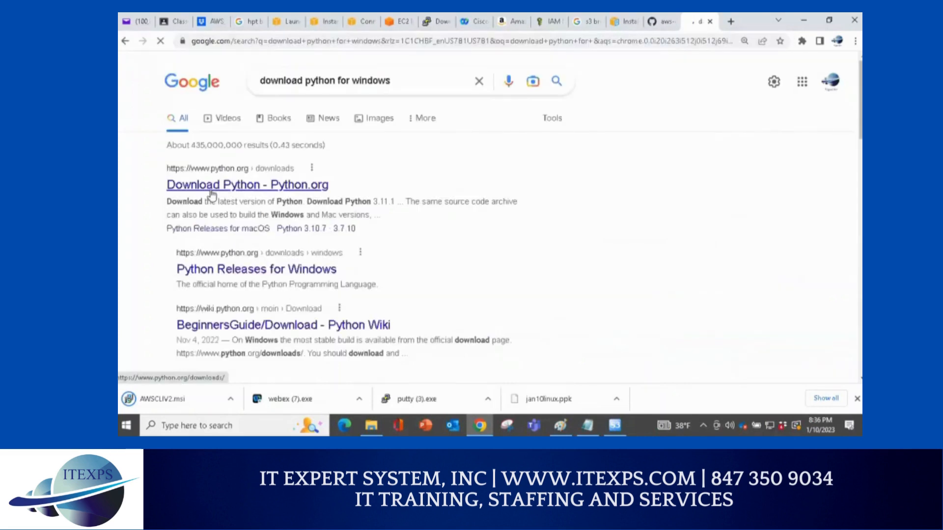
pyautogui.click(212, 195)
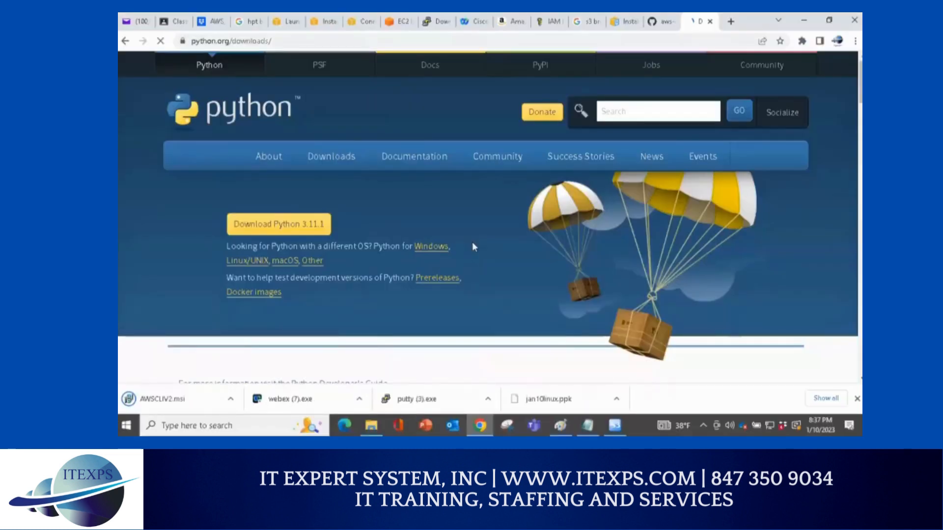
pyautogui.scroll(-3, 473, 242)
pyautogui.scroll(-1, 363, 282)
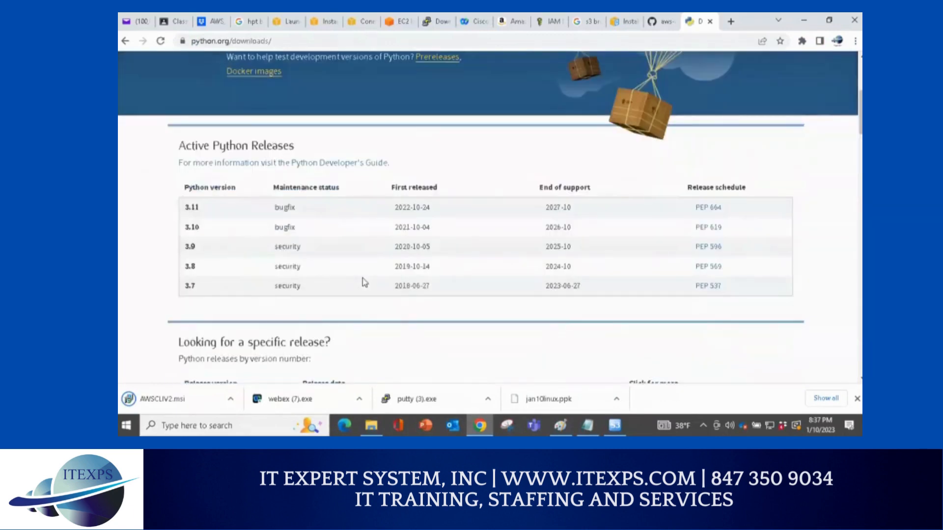
# Look over the Python releases by version number and circle the downloaded AWSCLIV2.msi file in the browser.
pyautogui.scroll(-3, 218, 193)
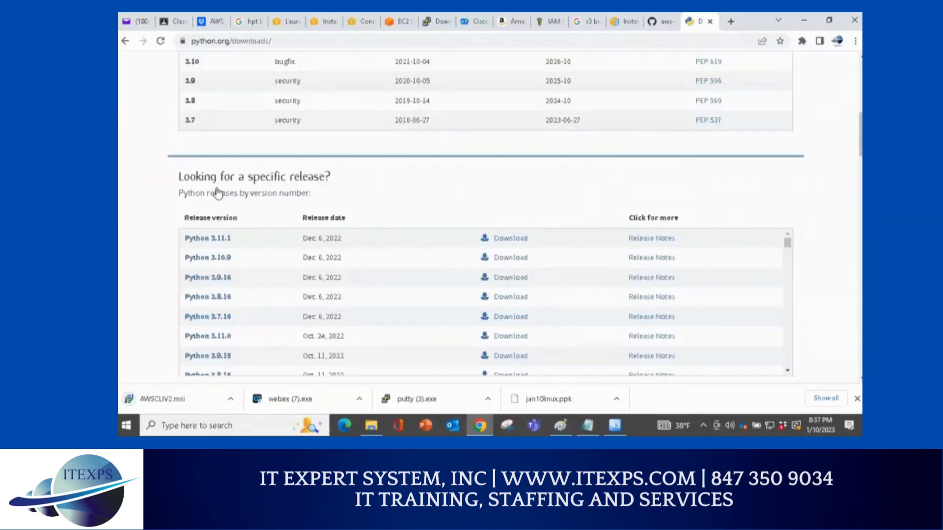
pyautogui.scroll(-1, 218, 193)
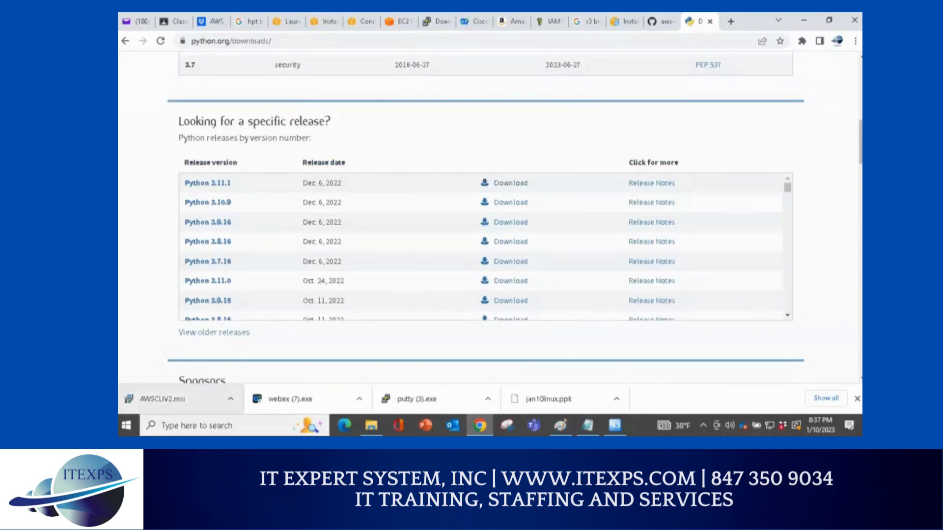
pyautogui.moveTo(149, 373); pyautogui.dragTo(281, 401)
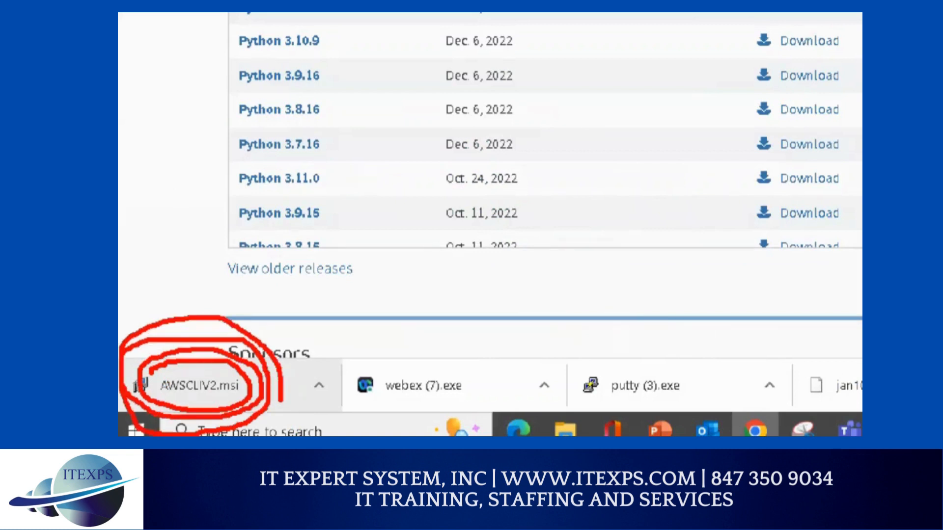
pyautogui.press('Escape')
# Run the downloaded AWSCLIV2.msi, accept the license agreement, keep the default features and location, and start the installation.
pyautogui.click(168, 402)
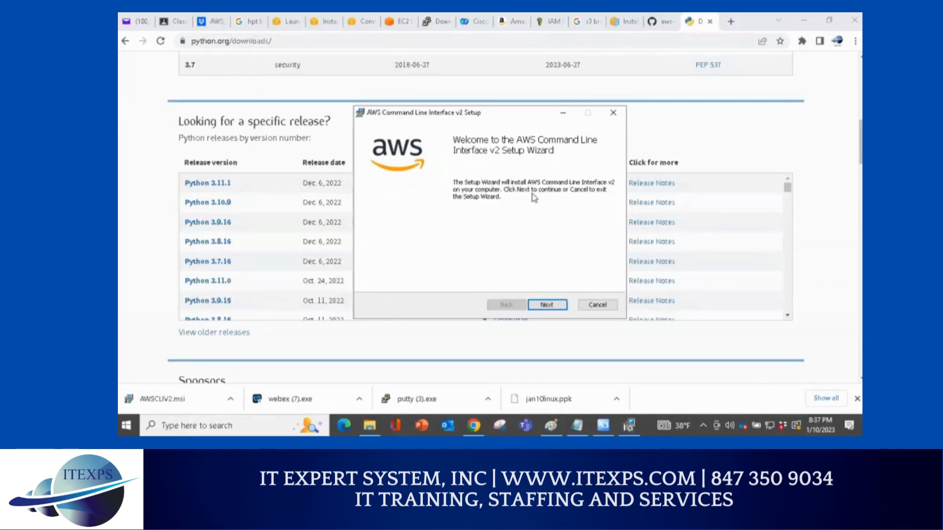
pyautogui.click(545, 306)
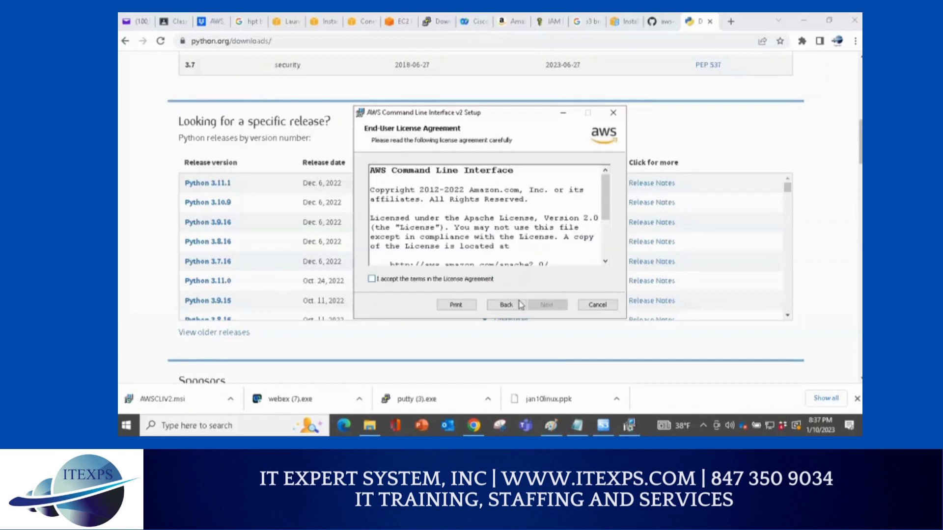
pyautogui.click(372, 279)
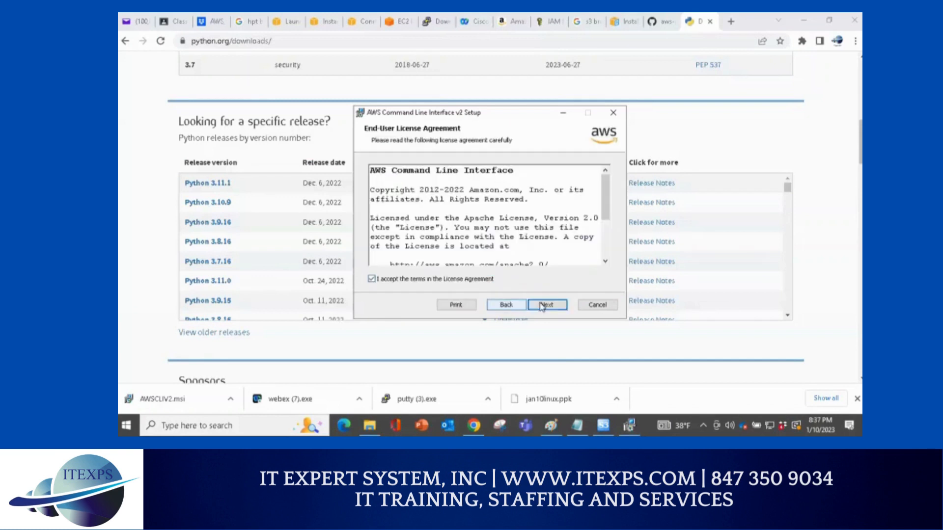
pyautogui.click(542, 306)
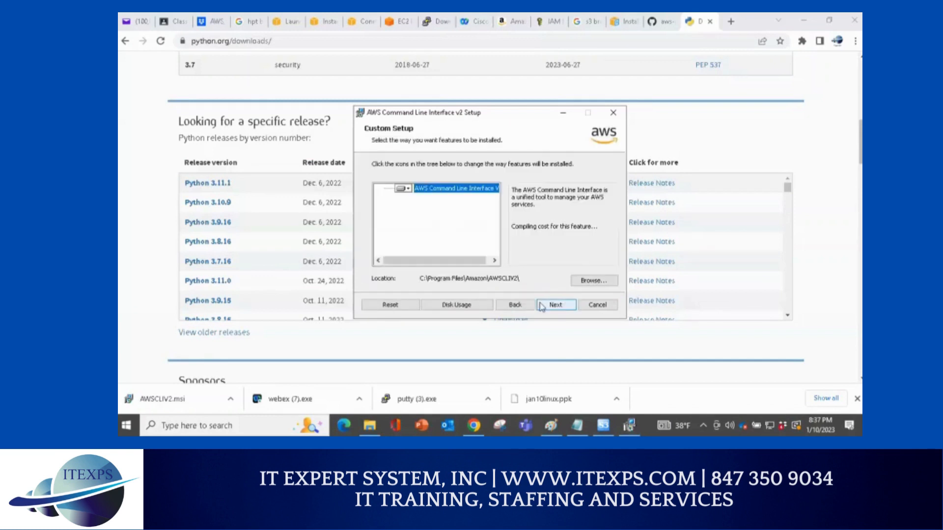
pyautogui.click(541, 306)
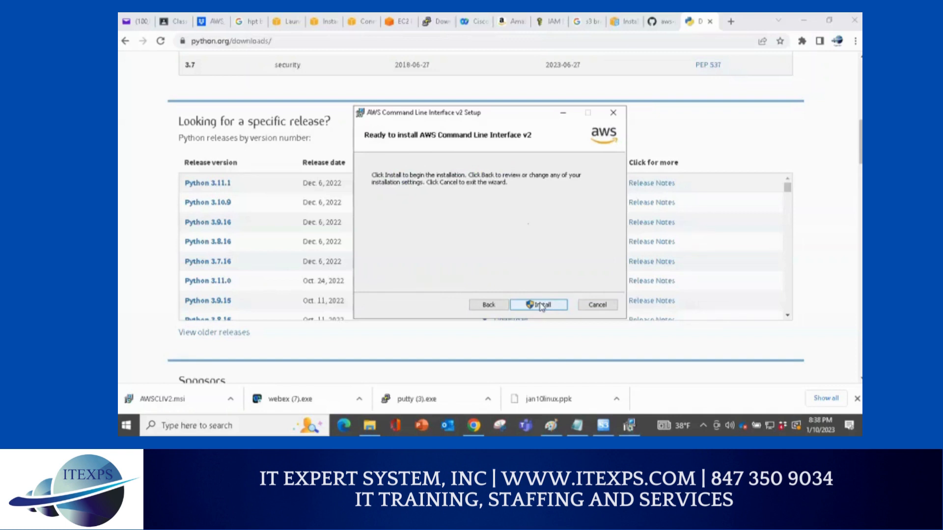
pyautogui.click(542, 305)
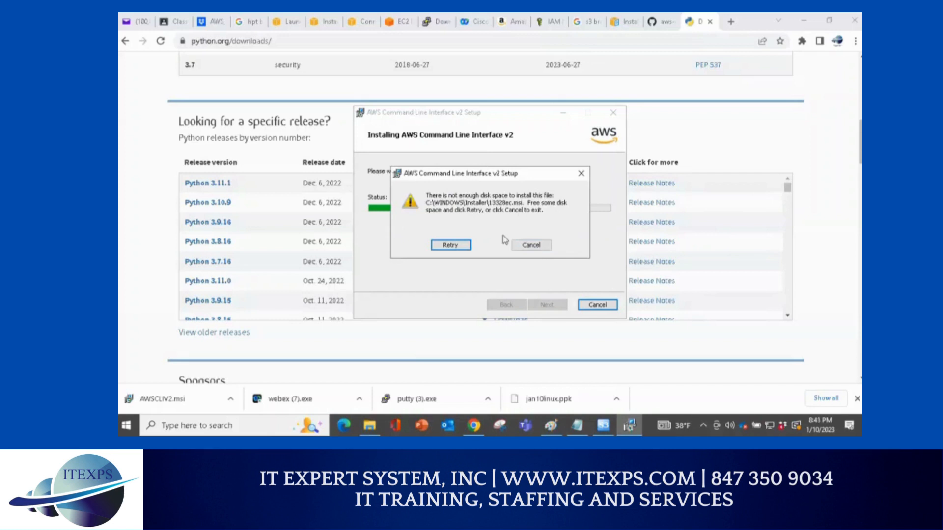
# Open the Downloads folder in File Explorer, sort it by date modified with the newest files first, and widen the window to show file sizes.
pyautogui.click(371, 427)
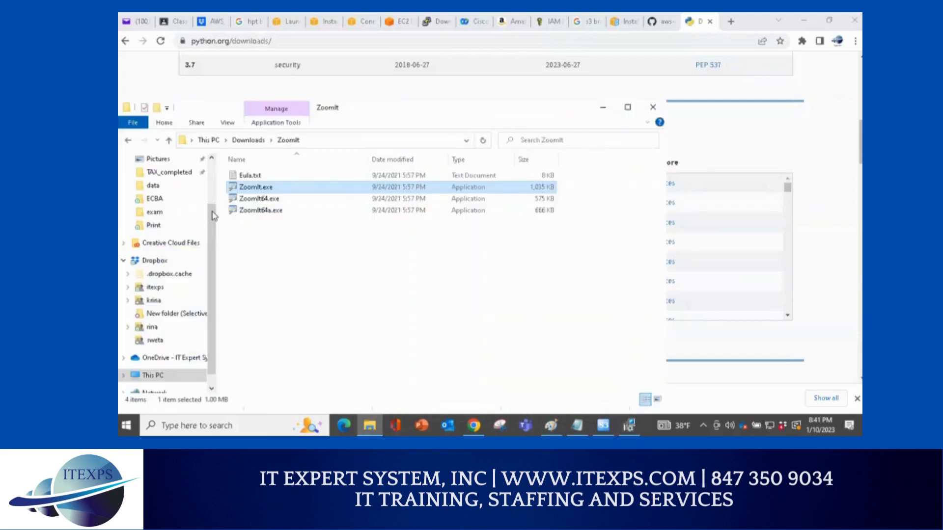
pyautogui.scroll(1, 212, 215)
pyautogui.scroll(1, 215, 211)
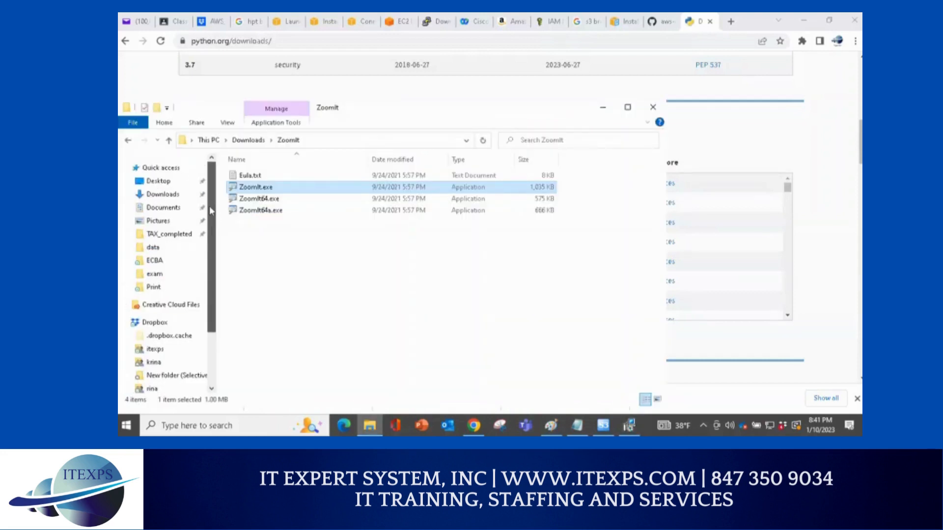
pyautogui.click(163, 194)
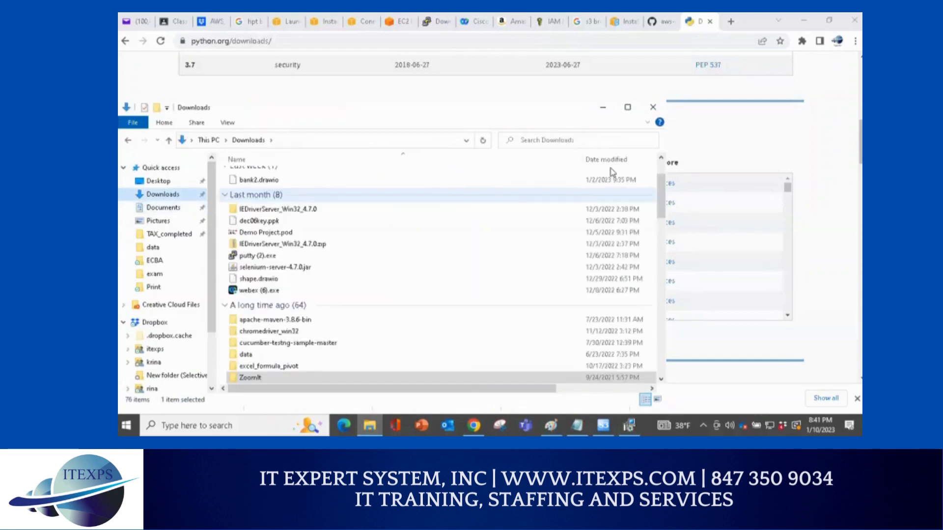
pyautogui.click(610, 160)
pyautogui.scroll(7, 619, 186)
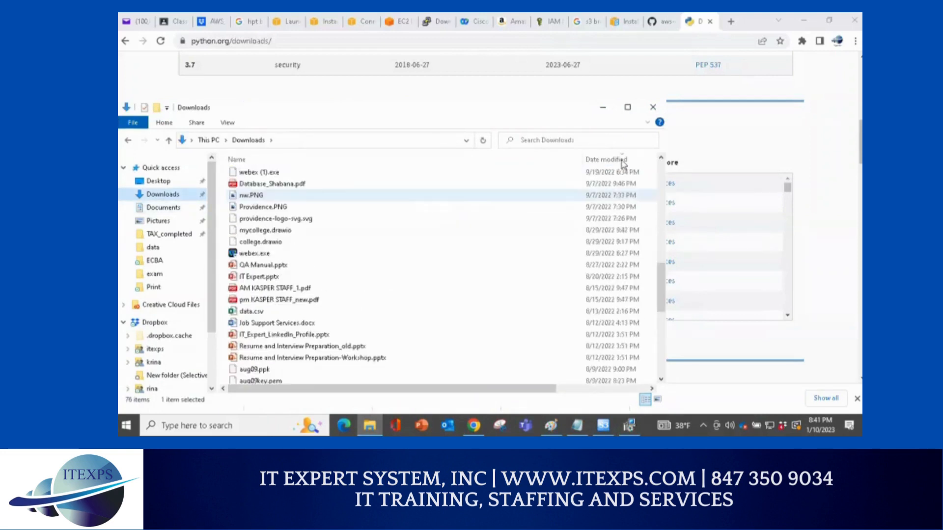
pyautogui.scroll(5, 623, 167)
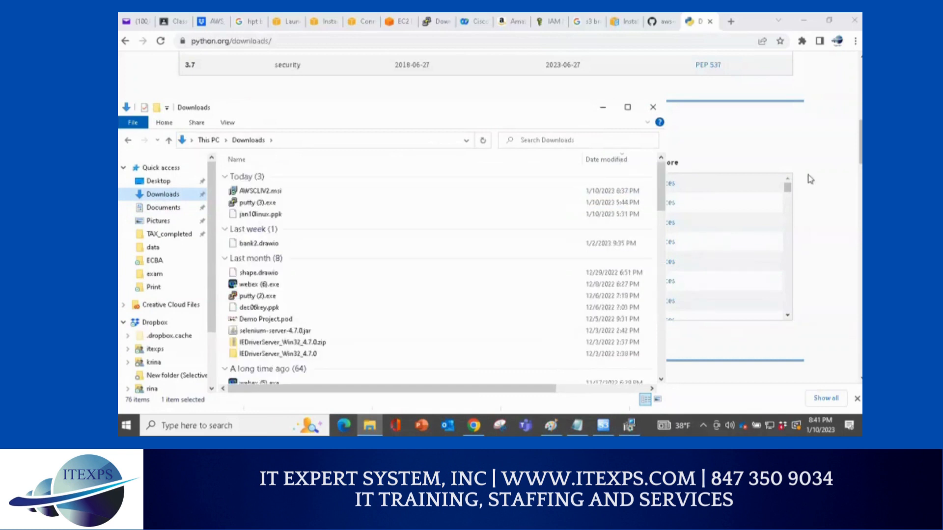
pyautogui.moveTo(810, 179); pyautogui.dragTo(818, 193)
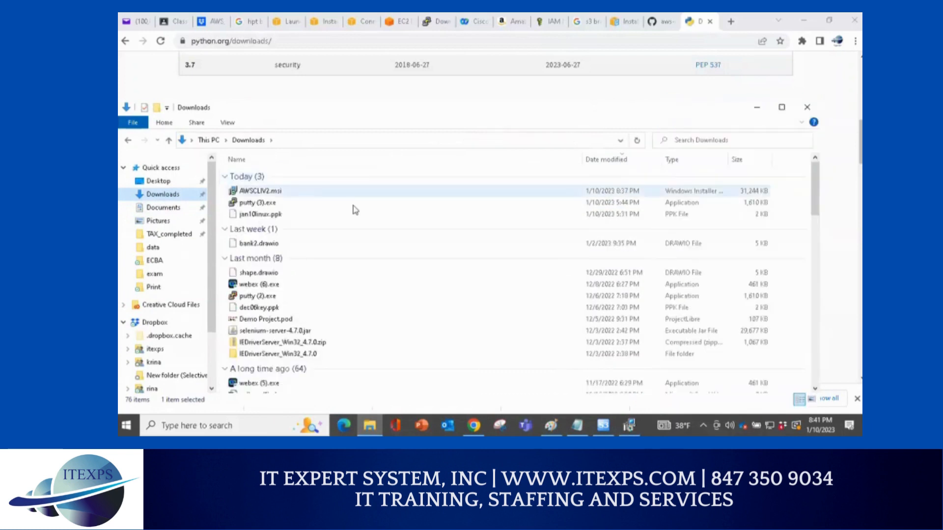
# Delete jenkins.msi, chromedriver_win32.zip, apache-maven-3.8.6-bin.zip and putty (1).exe from the Downloads folder.
pyautogui.scroll(-4, 754, 248)
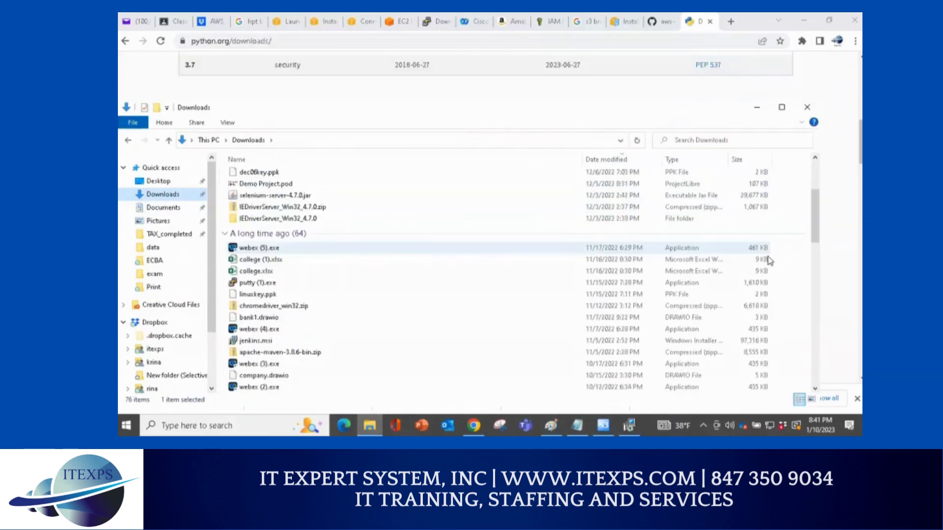
pyautogui.click(744, 341)
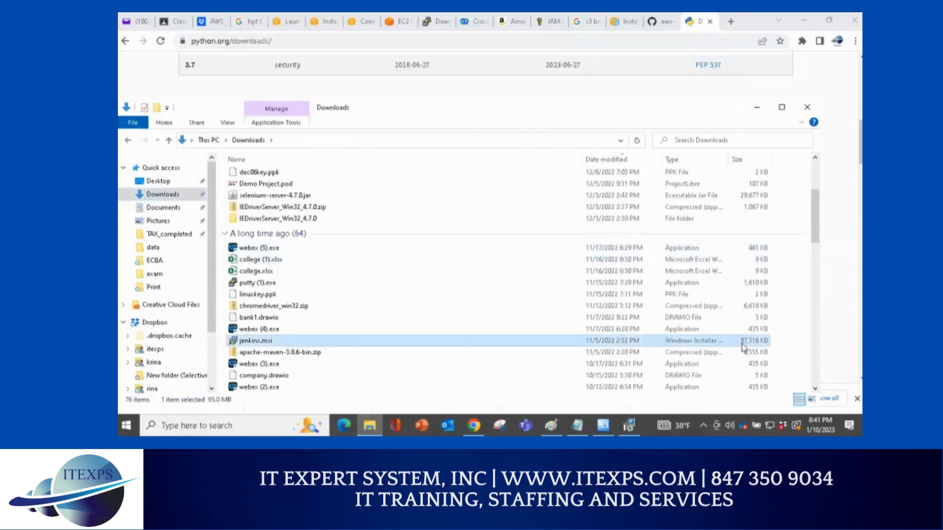
pyautogui.press('Delete')
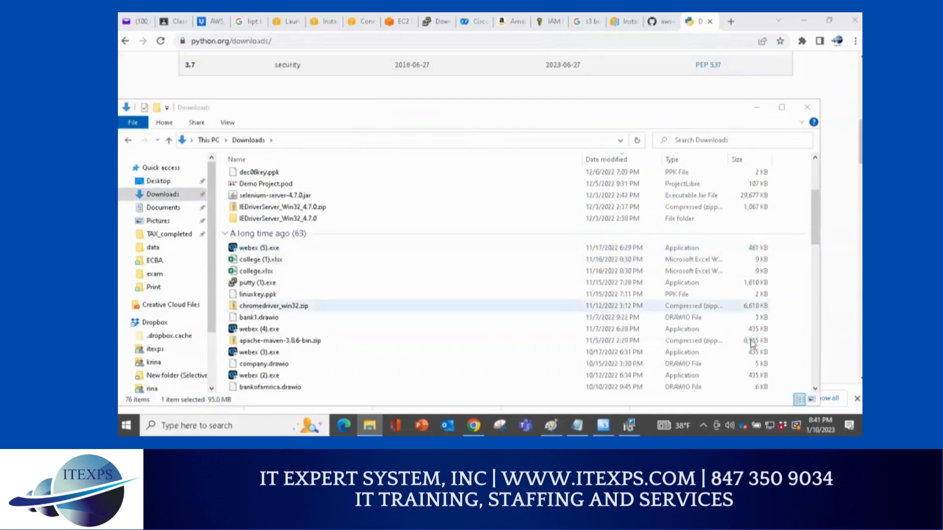
pyautogui.click(753, 306)
pyautogui.press('Delete')
pyautogui.press('Delete')
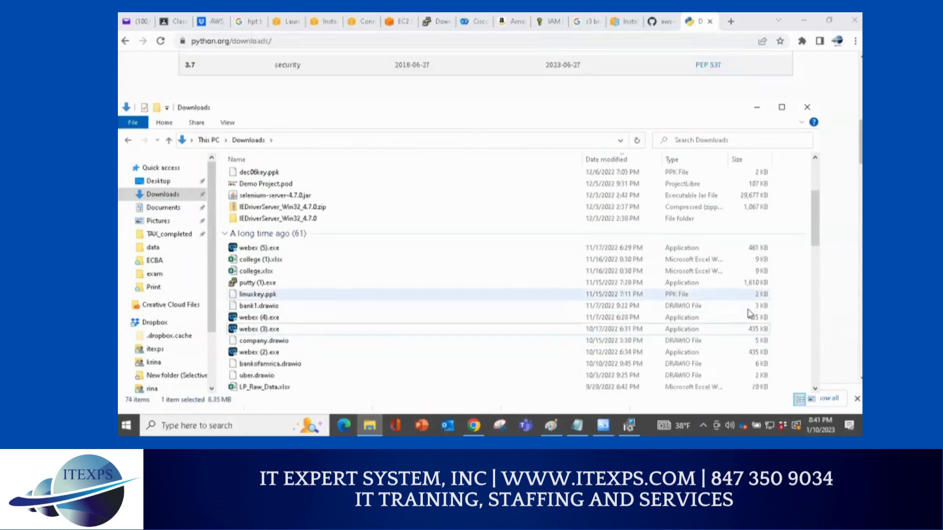
pyautogui.click(754, 283)
pyautogui.press('Delete')
# Delete Sample - Superstore.xls, IT_Expert_LinkedIn_Profile.pptx, QA Manual.pptx and both Resume and Interview Preparation presentations from the Downloads folder.
pyautogui.scroll(-1, 756, 290)
pyautogui.scroll(-3, 756, 290)
pyautogui.click(755, 286)
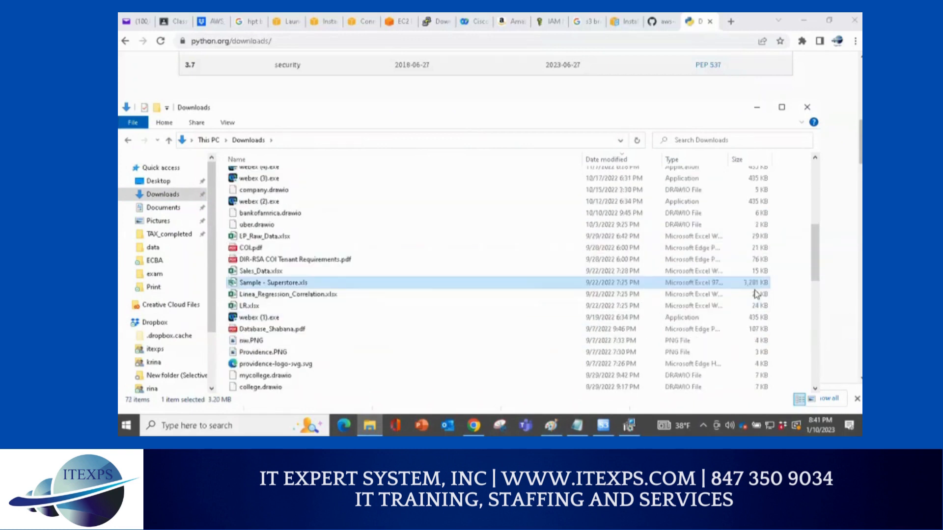
pyautogui.press('Delete')
pyautogui.scroll(-5, 754, 310)
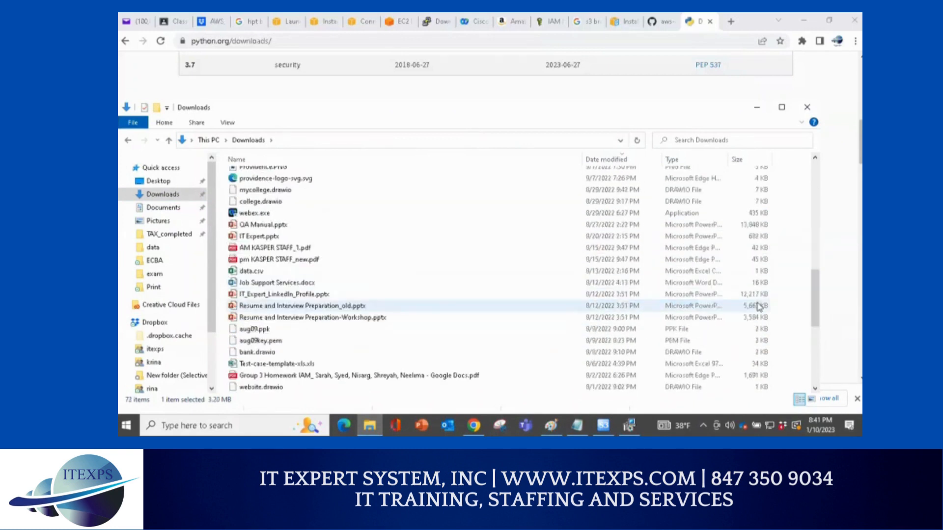
pyautogui.press('Delete')
pyautogui.click(758, 307)
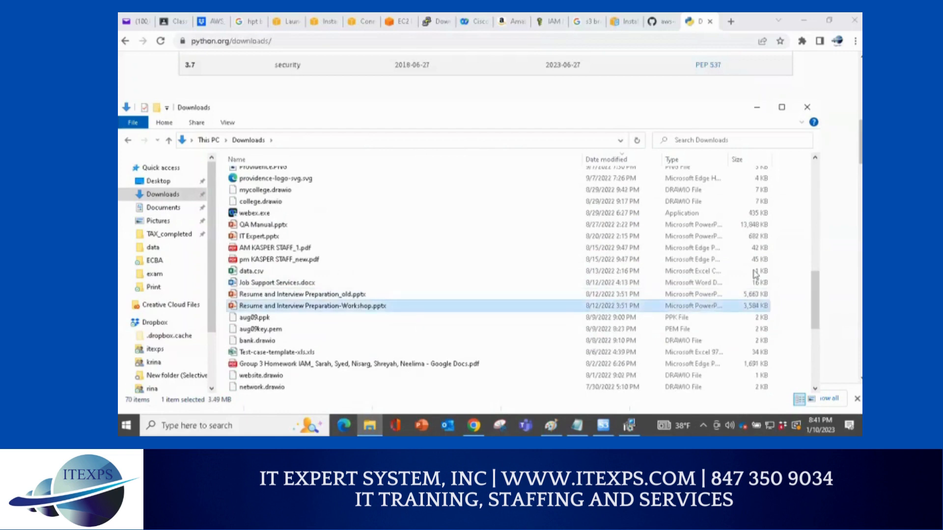
pyautogui.press('Delete')
pyautogui.click(750, 227)
pyautogui.press('Delete')
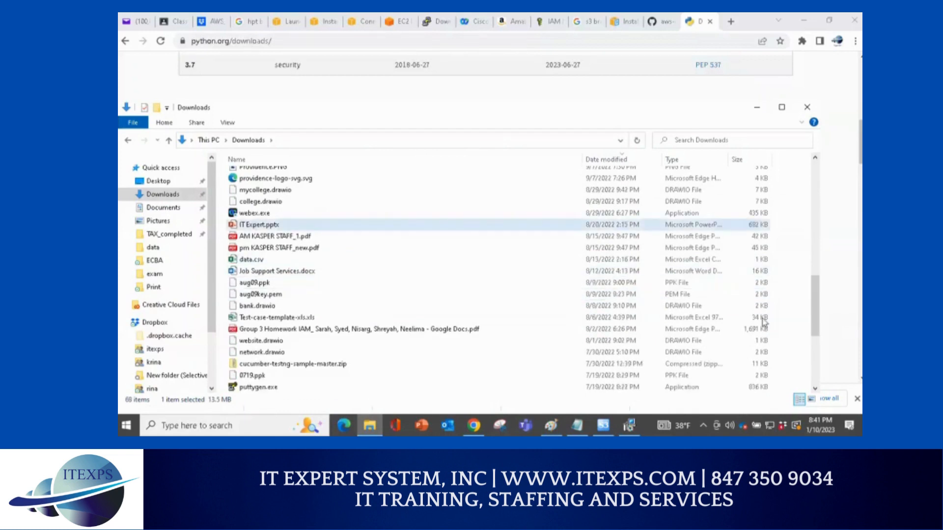
pyautogui.scroll(6, 763, 322)
pyautogui.scroll(5, 759, 285)
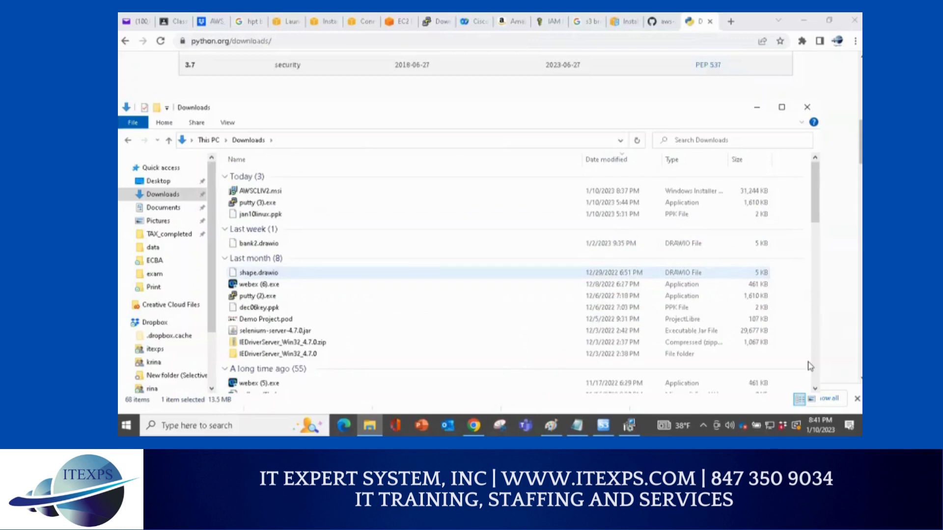
# Open the Recycle Bin from the desktop and permanently delete all the items in it.
pyautogui.press('super+d')
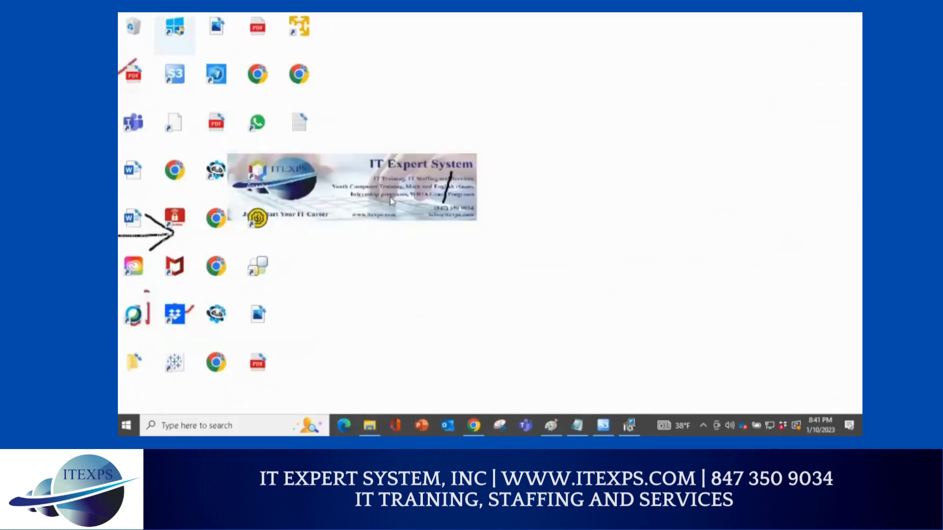
pyautogui.hotkey('ctrl', 'a')
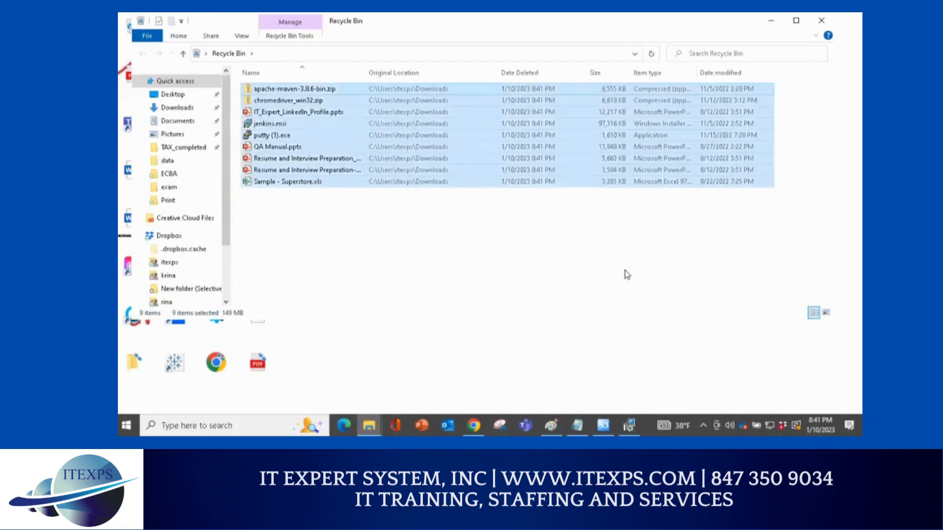
pyautogui.press('Delete')
pyautogui.press('Return')
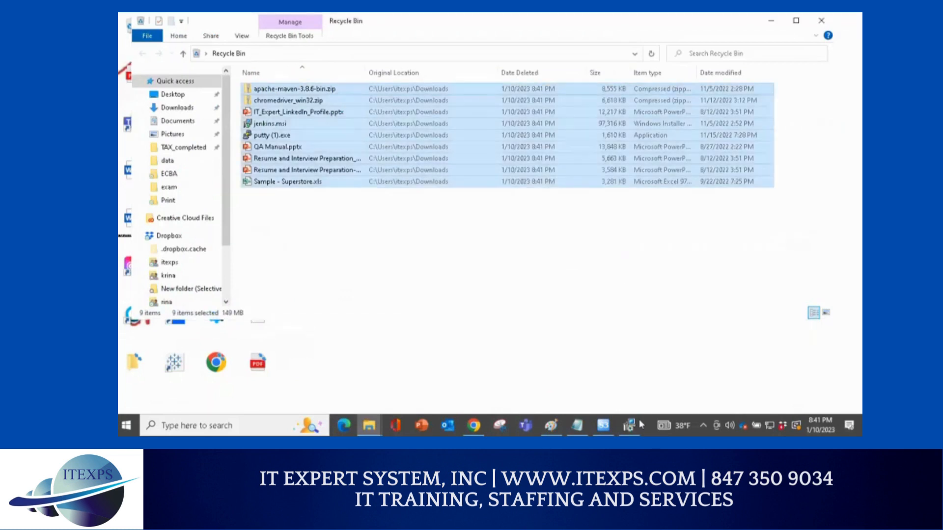
# Return to the AWS Command Line Interface v2 setup, retry the installation, and finish the wizard.
pyautogui.click(631, 425)
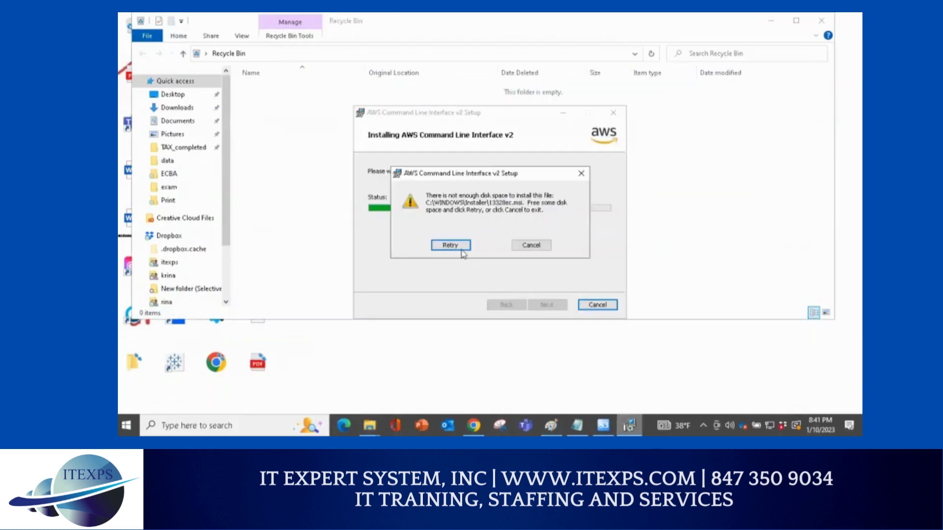
pyautogui.click(450, 245)
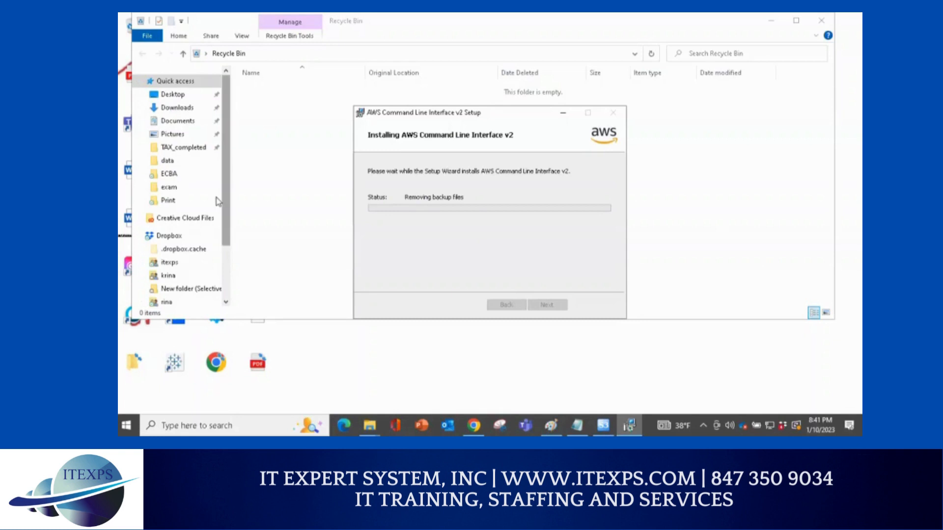
pyautogui.moveTo(223, 198); pyautogui.dragTo(623, 427)
pyautogui.click(624, 426)
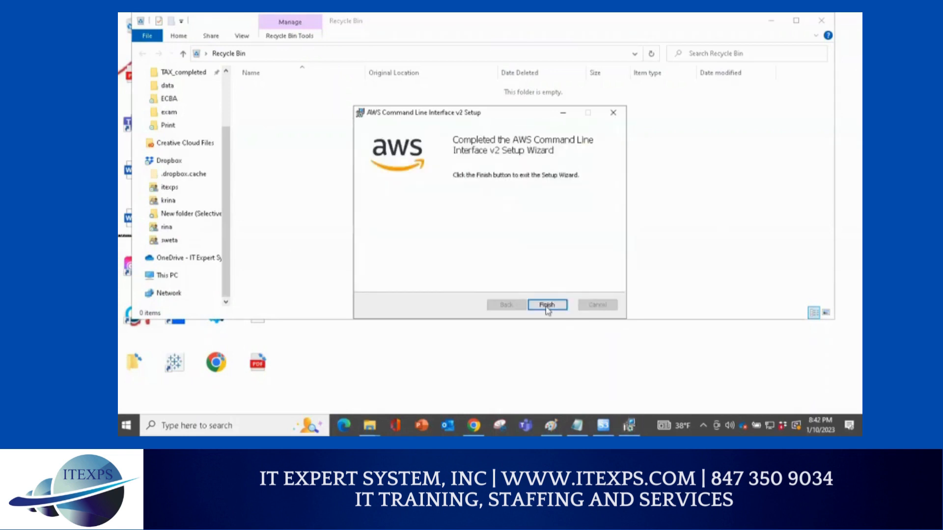
pyautogui.click(547, 305)
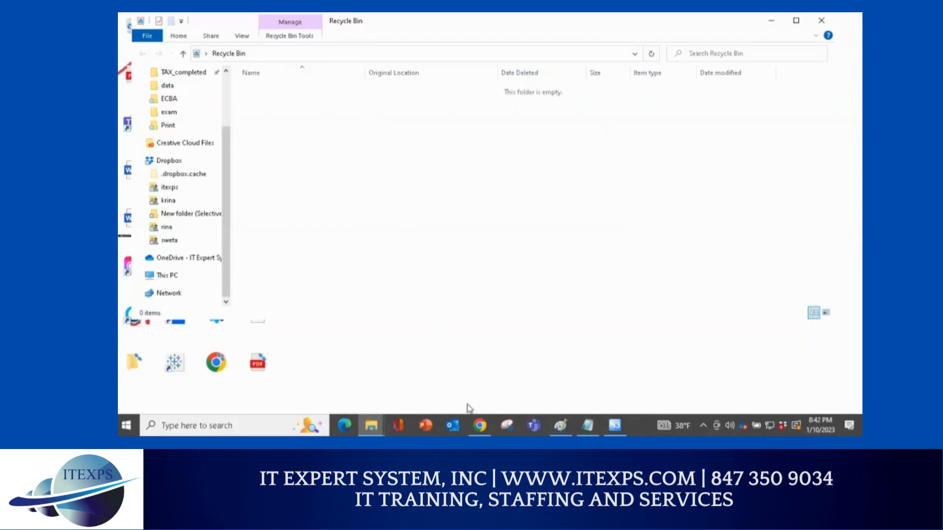
# Switch back to Chrome, close the aws-cli changelog tab on GitHub, and return to the AWS CLI installation instructions.
pyautogui.click(479, 426)
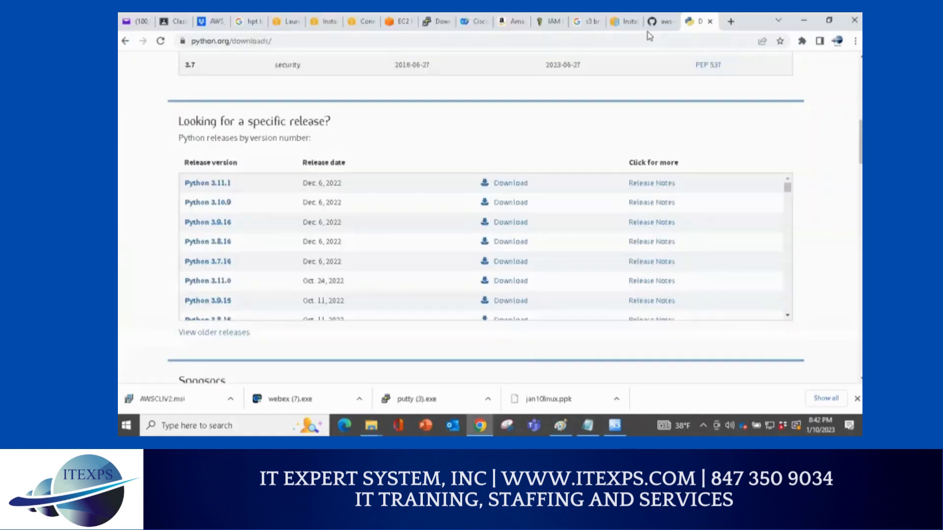
pyautogui.click(666, 24)
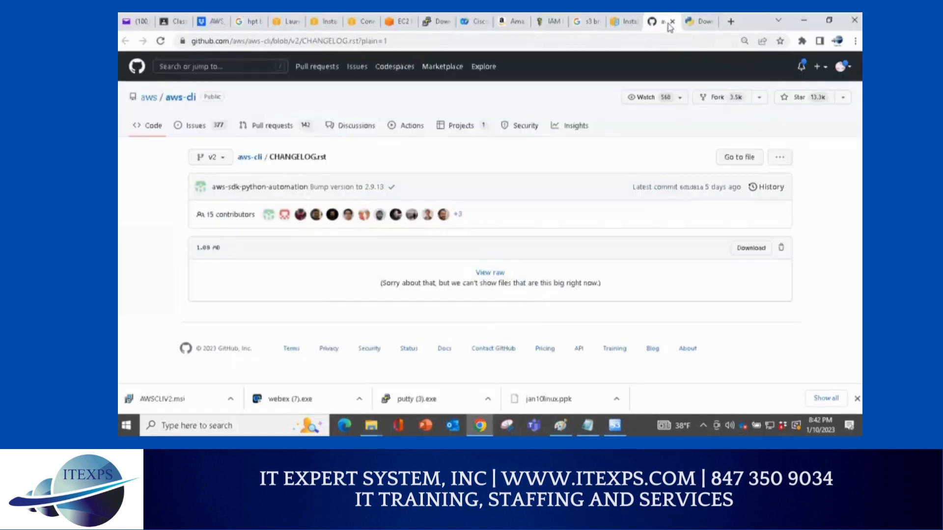
pyautogui.click(671, 21)
pyautogui.click(625, 21)
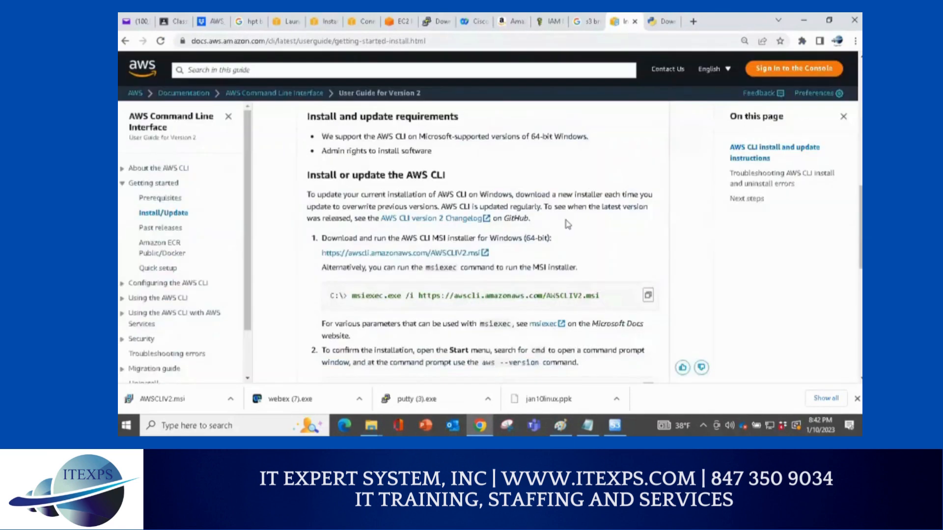
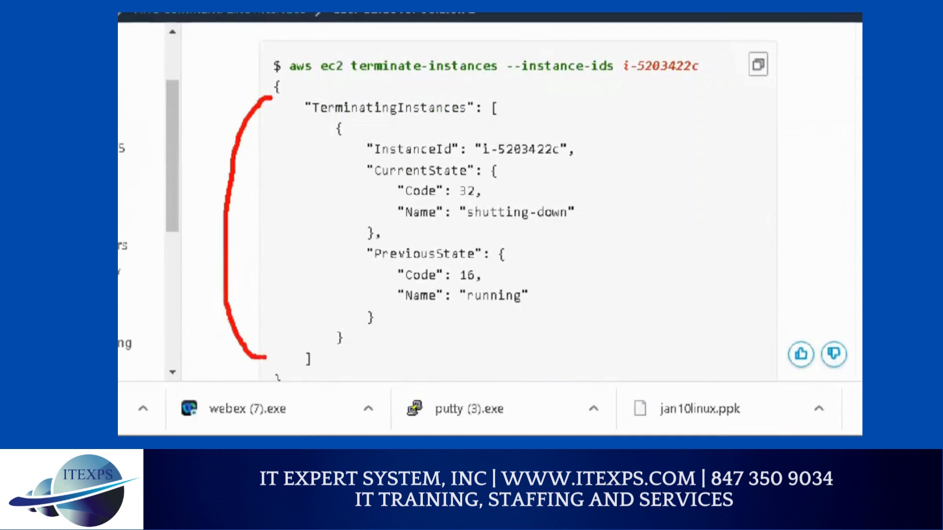
# Write "JSON" in red beside the terminate-instances output and draw an opening and a closing curly brace at its two ends.
pyautogui.moveTo(619, 114)
pyautogui.mouseDown()
pyautogui.moveTo(646, 105)
pyautogui.moveTo(632, 117)
pyautogui.moveTo(632, 148)
pyautogui.moveTo(609, 148)
pyautogui.mouseUp()
pyautogui.moveTo(682, 108)
pyautogui.mouseDown()
pyautogui.moveTo(671, 109)
pyautogui.moveTo(659, 147)
pyautogui.moveTo(652, 146)
pyautogui.moveTo(722, 111)
pyautogui.moveTo(742, 93)
pyautogui.moveTo(739, 78)
pyautogui.mouseUp()
pyautogui.click(707, 131)
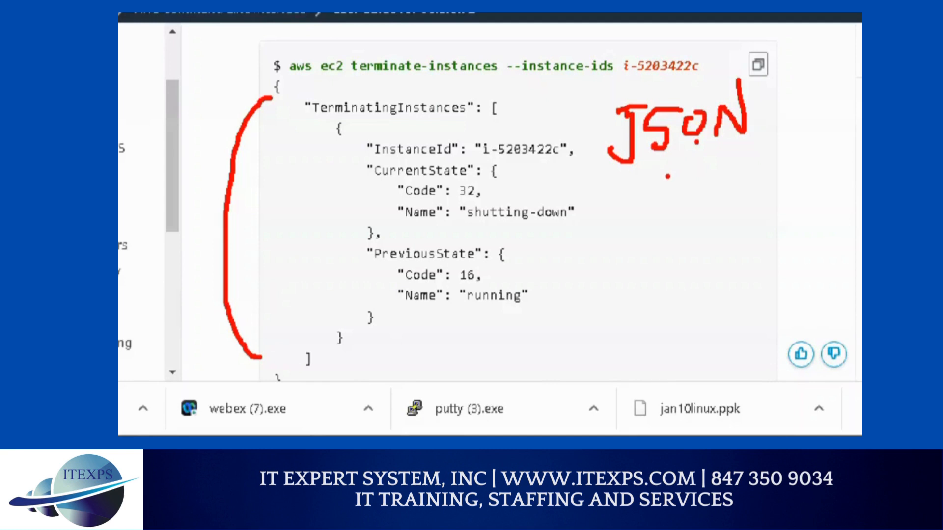
pyautogui.moveTo(260, 67)
pyautogui.mouseDown()
pyautogui.moveTo(248, 100)
pyautogui.moveTo(257, 102)
pyautogui.mouseUp()
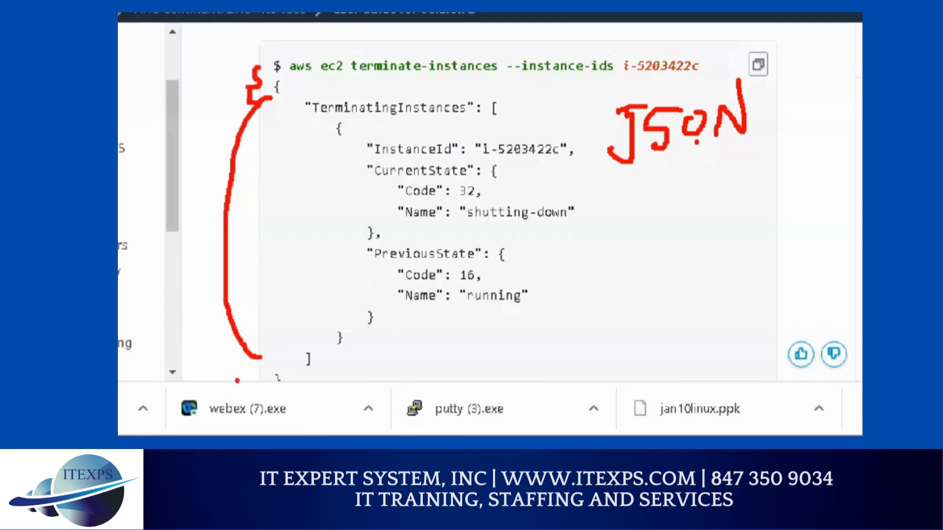
pyautogui.moveTo(236, 368); pyautogui.dragTo(236, 403)
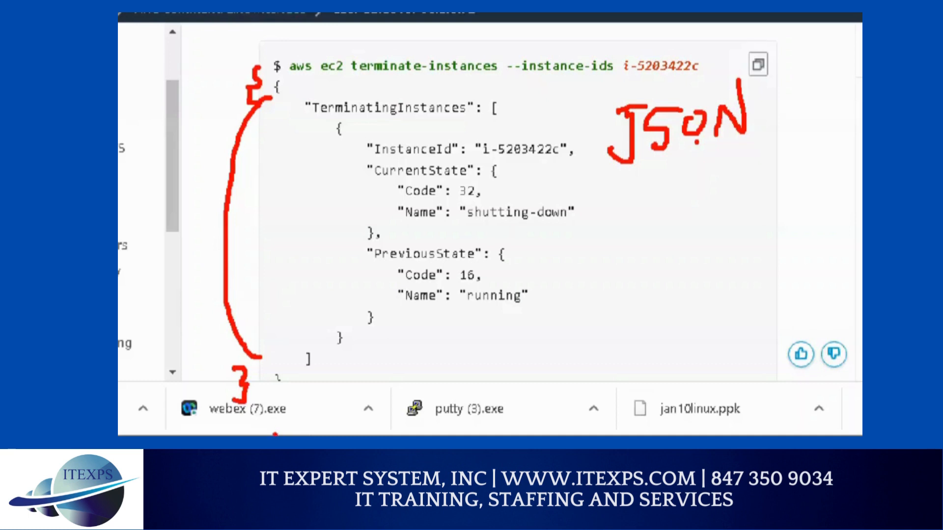
# Label the InstanceId entry with K and V, underline its colon and comma, and point an arrow at the comma after Code 32.
pyautogui.moveTo(416, 127)
pyautogui.mouseDown()
pyautogui.moveTo(413, 139)
pyautogui.moveTo(470, 157)
pyautogui.mouseUp()
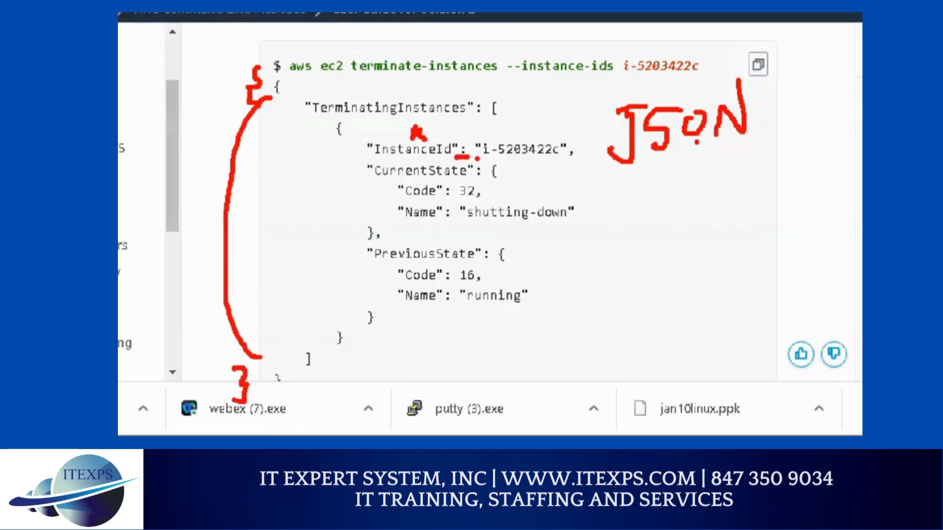
pyautogui.moveTo(500, 125)
pyautogui.mouseDown()
pyautogui.moveTo(507, 136)
pyautogui.moveTo(522, 119)
pyautogui.mouseUp()
pyautogui.moveTo(563, 159); pyautogui.dragTo(574, 158)
pyautogui.click(408, 199)
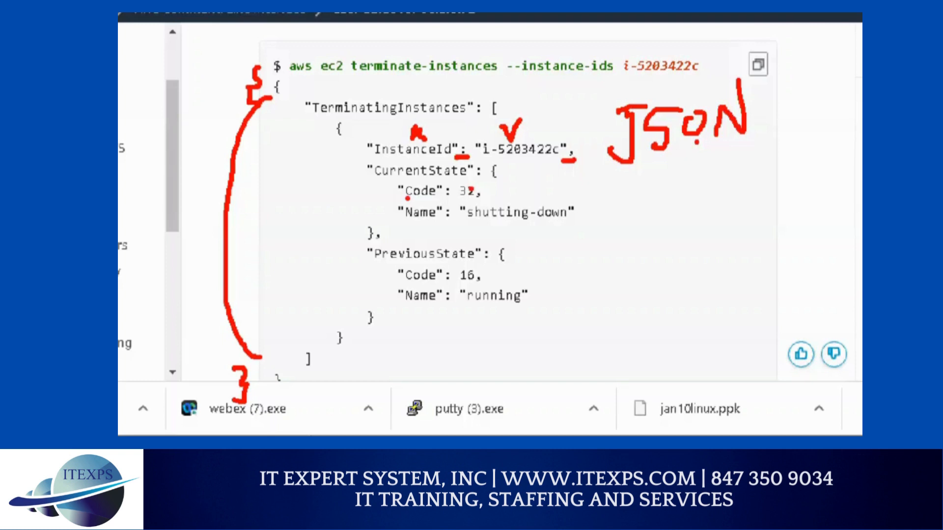
pyautogui.moveTo(515, 180); pyautogui.dragTo(487, 191)
# Write "2 K V" below the JSON label and a "1" beside the opening curly brace.
pyautogui.moveTo(612, 199); pyautogui.dragTo(641, 224)
pyautogui.moveTo(687, 196)
pyautogui.mouseDown()
pyautogui.moveTo(689, 223)
pyautogui.moveTo(719, 229)
pyautogui.mouseUp()
pyautogui.moveTo(768, 188); pyautogui.dragTo(795, 185)
pyautogui.moveTo(201, 73); pyautogui.dragTo(207, 116)
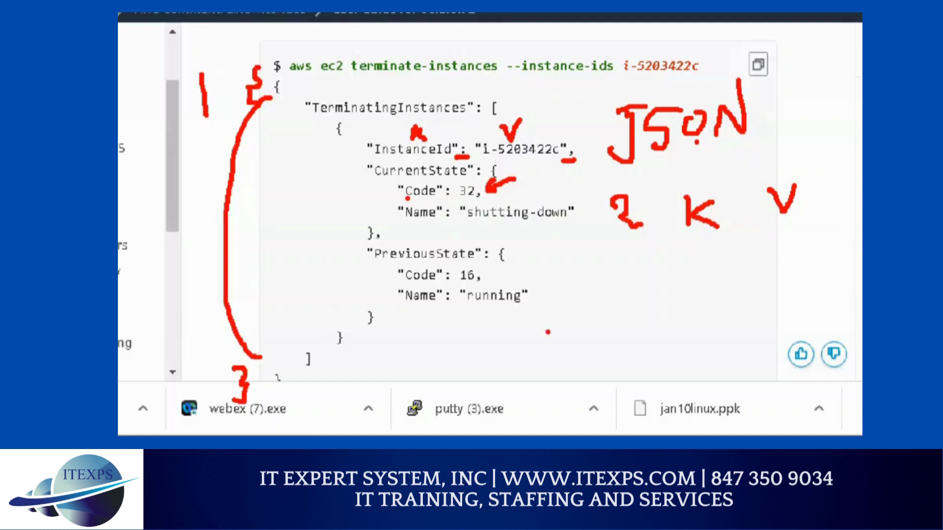
# Draw a sample JSON array beneath the notes, with square brackets around "A" and "B" separated by a comma.
pyautogui.moveTo(510, 320)
pyautogui.mouseDown()
pyautogui.moveTo(484, 362)
pyautogui.moveTo(512, 370)
pyautogui.mouseUp()
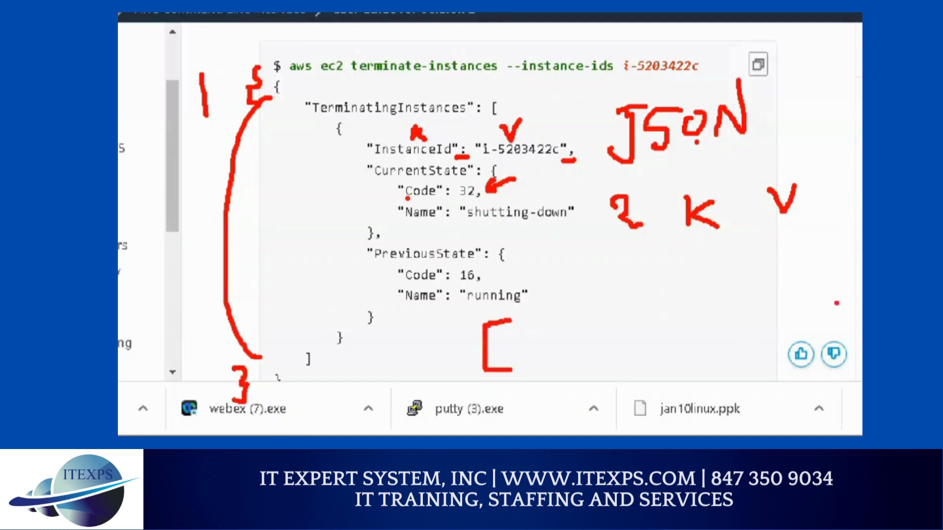
pyautogui.moveTo(806, 302)
pyautogui.mouseDown()
pyautogui.moveTo(833, 337)
pyautogui.moveTo(800, 350)
pyautogui.mouseUp()
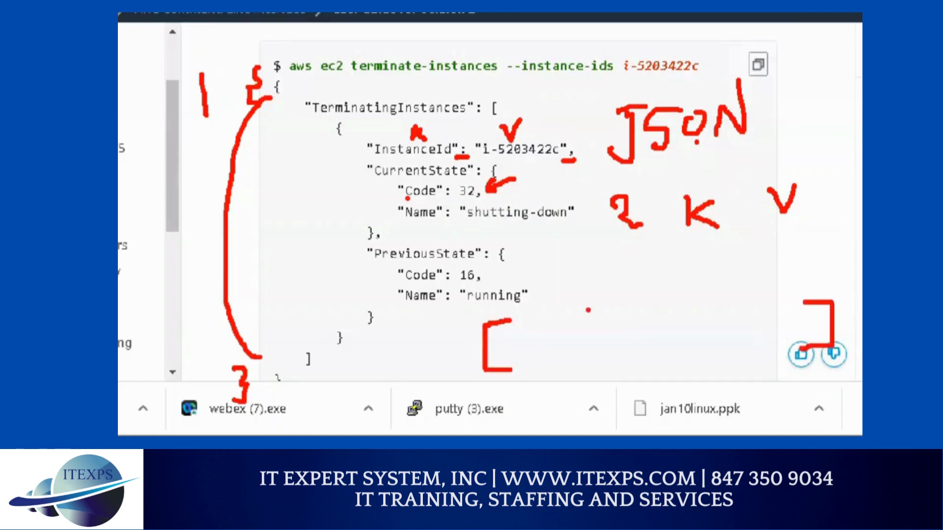
pyautogui.moveTo(565, 291); pyautogui.dragTo(570, 310)
pyautogui.moveTo(575, 293); pyautogui.dragTo(584, 314)
pyautogui.moveTo(591, 307); pyautogui.dragTo(603, 323)
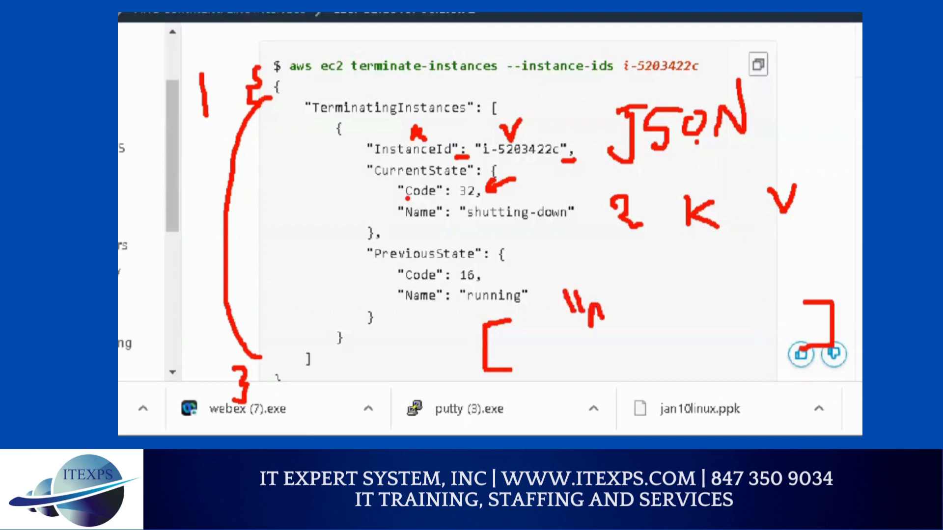
pyautogui.moveTo(614, 285); pyautogui.dragTo(610, 300)
pyautogui.moveTo(627, 285); pyautogui.dragTo(622, 299)
pyautogui.moveTo(656, 324); pyautogui.dragTo(647, 339)
pyautogui.moveTo(683, 281); pyautogui.dragTo(685, 296)
pyautogui.moveTo(692, 280); pyautogui.dragTo(692, 298)
pyautogui.moveTo(707, 289)
pyautogui.mouseDown()
pyautogui.moveTo(707, 322)
pyautogui.moveTo(727, 292)
pyautogui.mouseUp()
pyautogui.moveTo(737, 271); pyautogui.dragTo(738, 284)
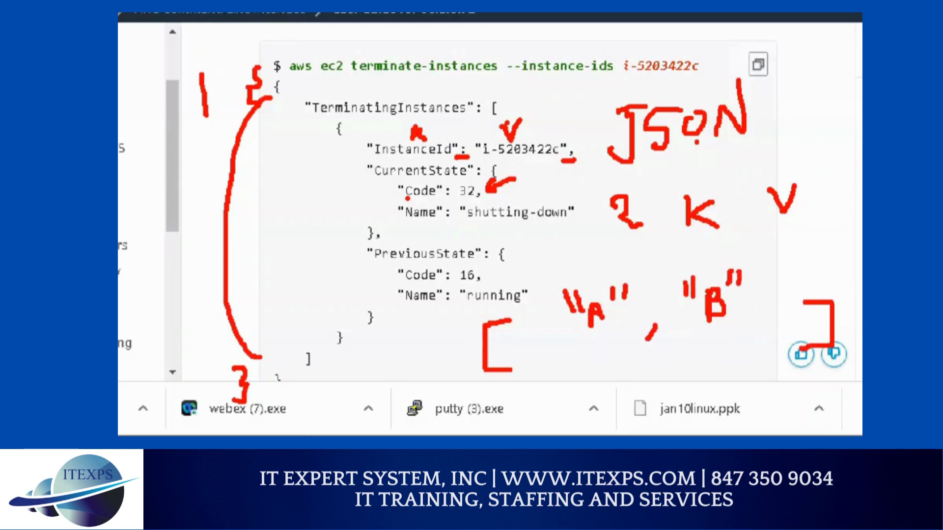
# Circle the square brackets that open and close the TerminatingInstances list and underline the end of its key.
pyautogui.moveTo(499, 92)
pyautogui.mouseDown()
pyautogui.moveTo(488, 117)
pyautogui.moveTo(508, 122)
pyautogui.moveTo(500, 93)
pyautogui.mouseUp()
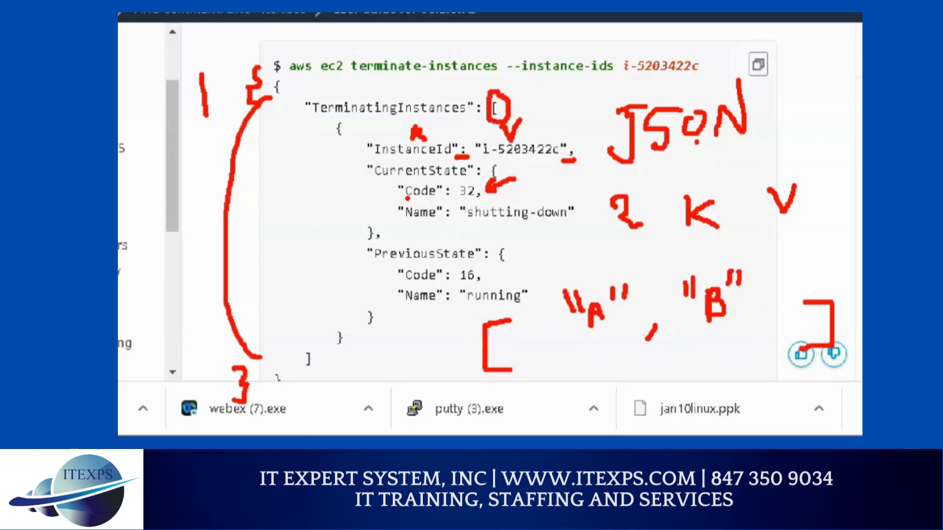
pyautogui.moveTo(298, 345)
pyautogui.mouseDown()
pyautogui.moveTo(322, 352)
pyautogui.moveTo(300, 344)
pyautogui.mouseUp()
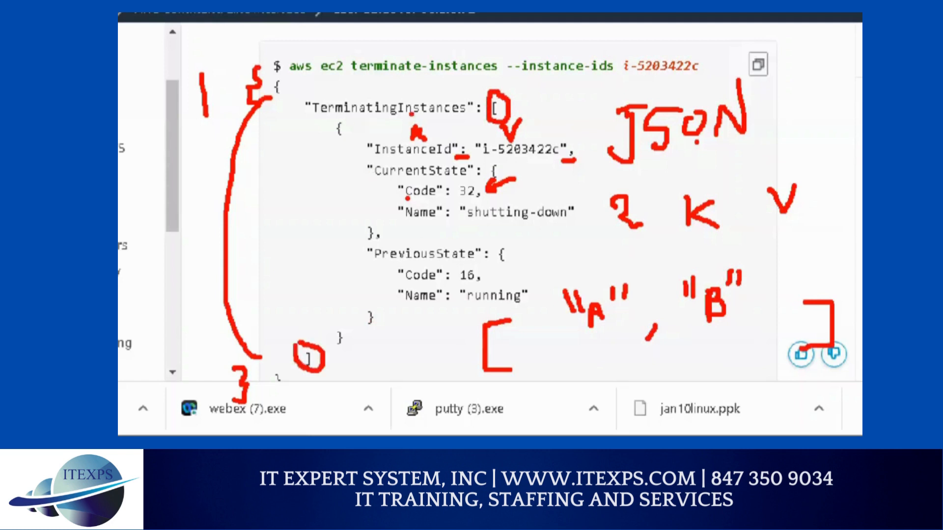
pyautogui.moveTo(448, 112); pyautogui.dragTo(463, 112)
pyautogui.moveTo(510, 105); pyautogui.dragTo(515, 117)
# Underline the CurrentState and PreviousState keys and mark the curly braces that enclose their values.
pyautogui.moveTo(377, 177); pyautogui.dragTo(462, 174)
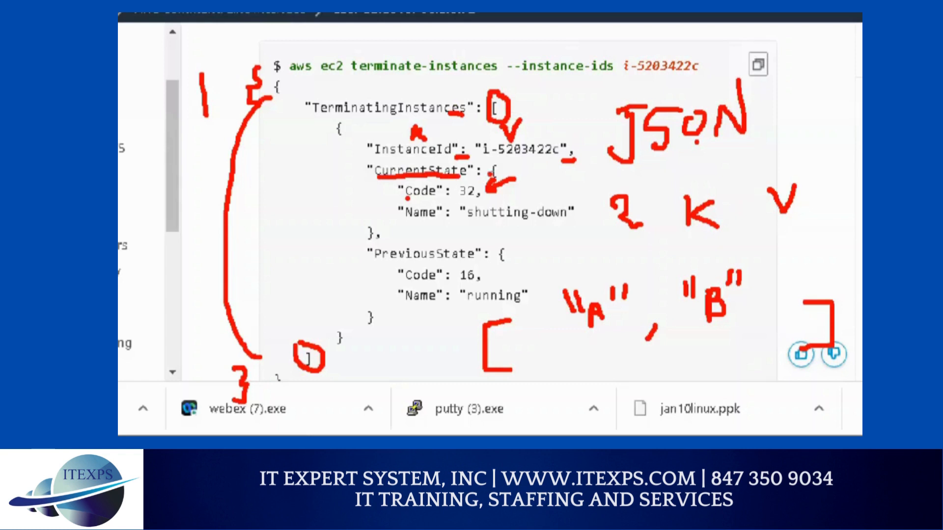
pyautogui.click(500, 167)
pyautogui.moveTo(368, 266); pyautogui.dragTo(459, 255)
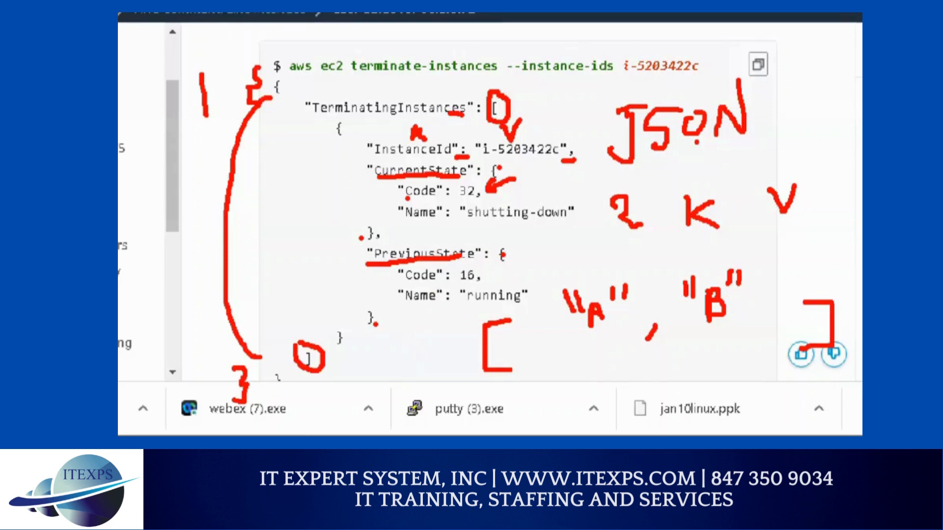
pyautogui.moveTo(386, 256); pyautogui.dragTo(459, 253)
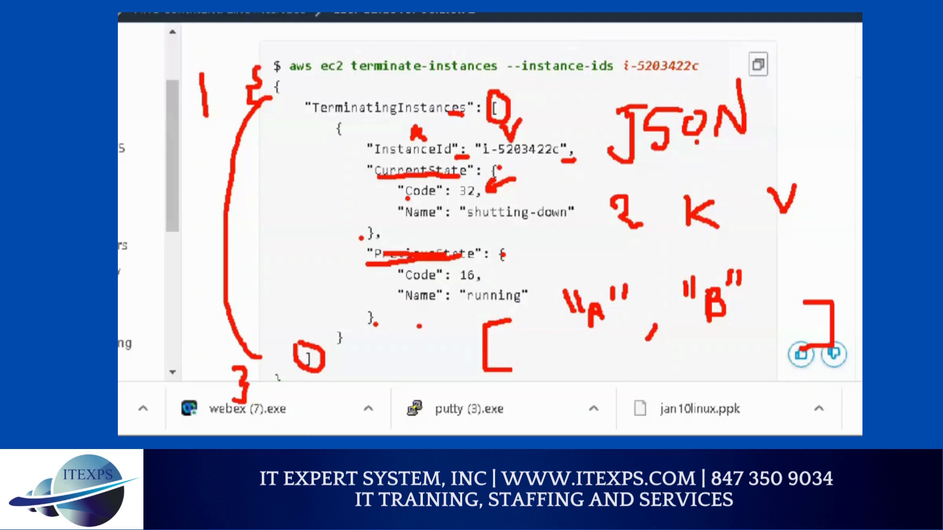
# Clear the annotations, zoom in on the output again, and draw a curve spanning its outer curly braces with a "1" mark beside it.
pyautogui.press('Escape')
pyautogui.hotkey('ctrl', '1')
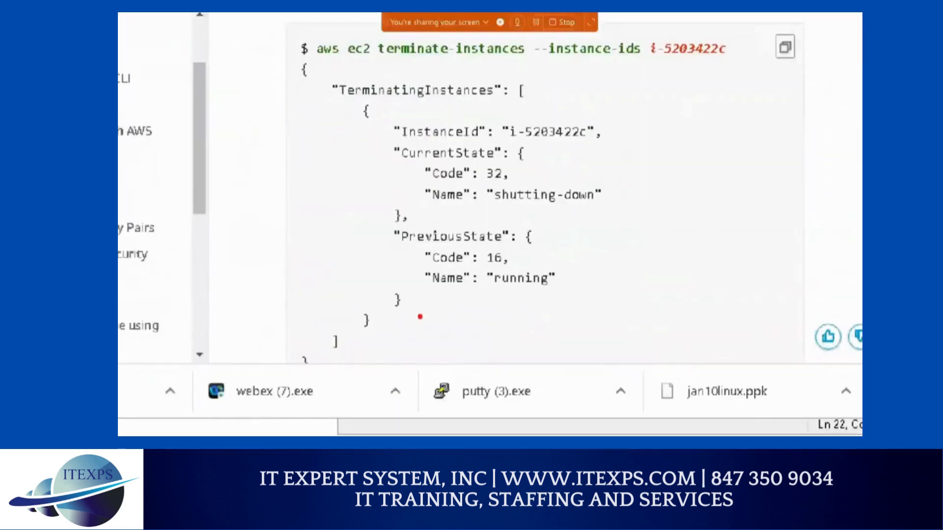
pyautogui.moveTo(353, 182)
pyautogui.mouseDown()
pyautogui.moveTo(331, 224)
pyautogui.moveTo(339, 338)
pyautogui.mouseUp()
pyautogui.moveTo(278, 351); pyautogui.dragTo(293, 359)
pyautogui.moveTo(229, 142); pyautogui.dragTo(237, 163)
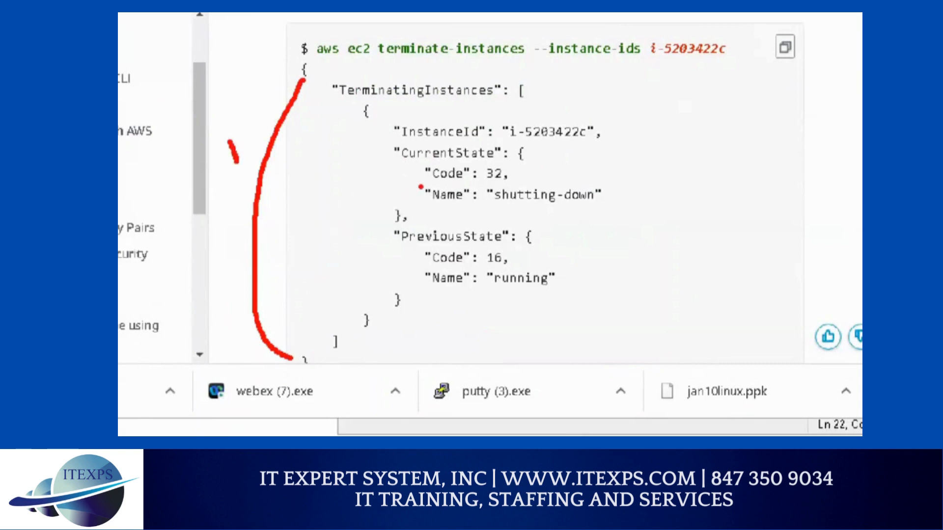
# Mark the CurrentState entry, circle the list's square brackets, and underline PreviousState, labelling it with a K.
pyautogui.moveTo(453, 170); pyautogui.dragTo(499, 170)
pyautogui.moveTo(531, 78)
pyautogui.mouseDown()
pyautogui.moveTo(512, 94)
pyautogui.moveTo(543, 69)
pyautogui.moveTo(519, 73)
pyautogui.mouseUp()
pyautogui.moveTo(332, 323)
pyautogui.mouseDown()
pyautogui.moveTo(351, 343)
pyautogui.moveTo(335, 325)
pyautogui.mouseUp()
pyautogui.moveTo(410, 250); pyautogui.dragTo(480, 251)
pyautogui.moveTo(459, 203)
pyautogui.mouseDown()
pyautogui.moveTo(459, 244)
pyautogui.moveTo(467, 220)
pyautogui.moveTo(480, 226)
pyautogui.moveTo(458, 282)
pyautogui.mouseUp()
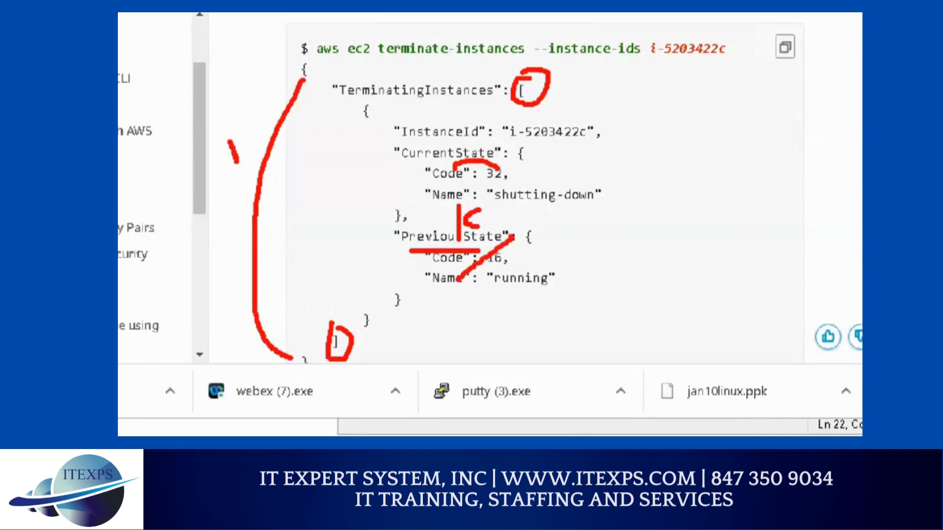
# Search the web for "movie json data" in a new tab and open the prust/wikipedia-movie-data GitHub repository.
pyautogui.press('Escape')
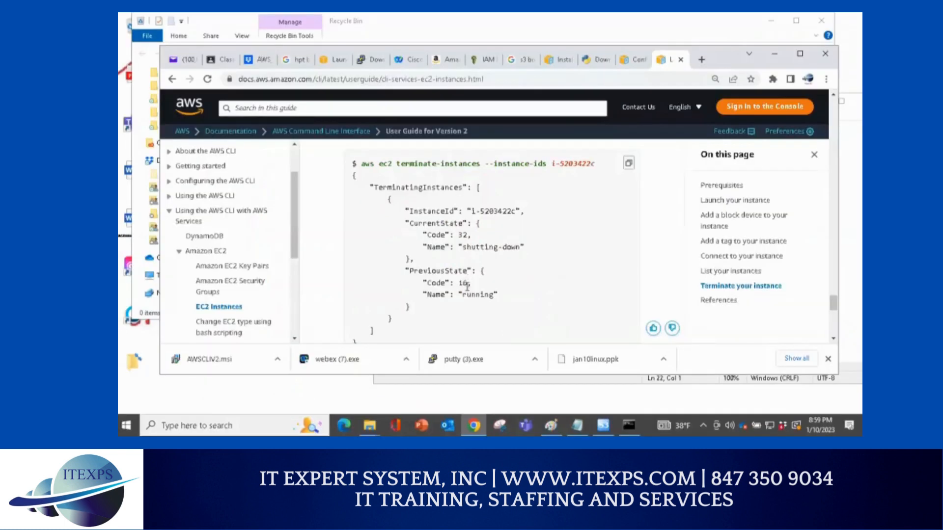
pyautogui.click(701, 59)
pyautogui.write('movie json')
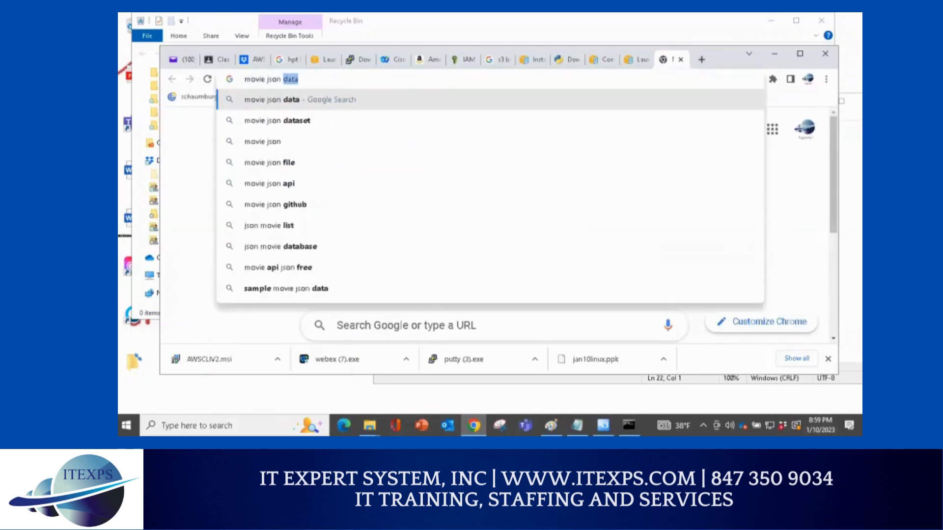
pyautogui.press('Return')
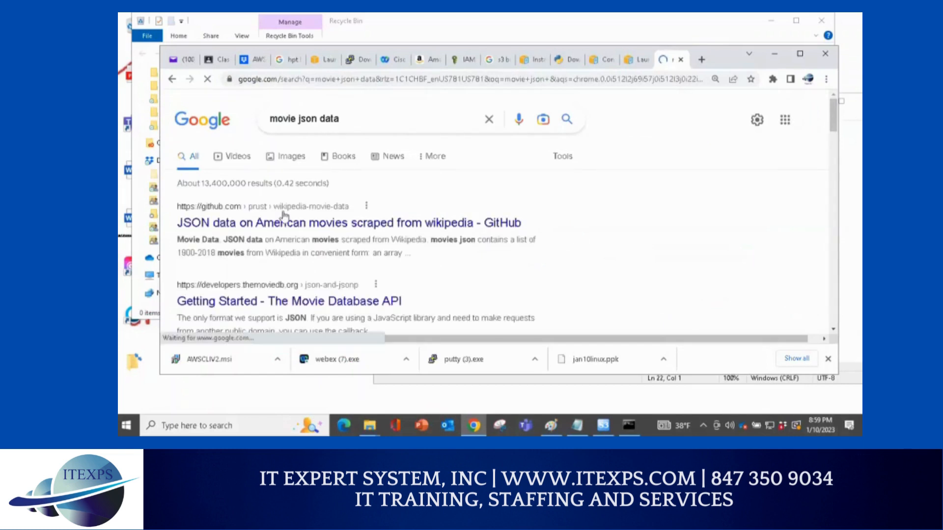
pyautogui.click(284, 224)
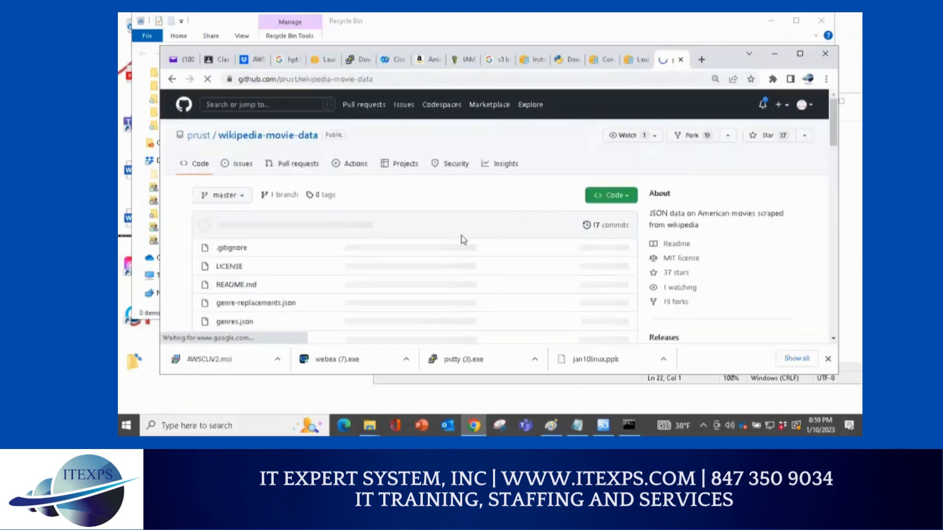
# Open the raw view of the repository's movies.json file and copy its entire content.
pyautogui.scroll(-3, 463, 241)
pyautogui.click(236, 250)
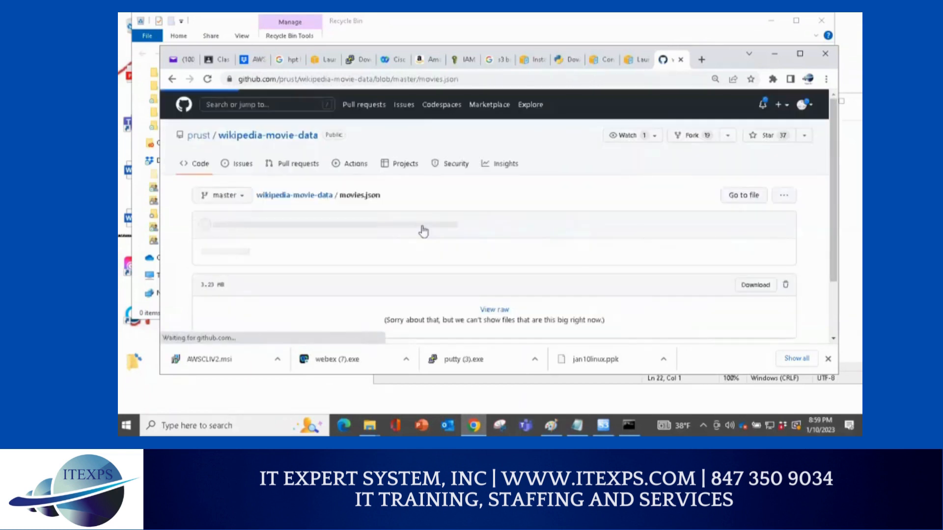
pyautogui.scroll(-3, 424, 231)
pyautogui.click(500, 237)
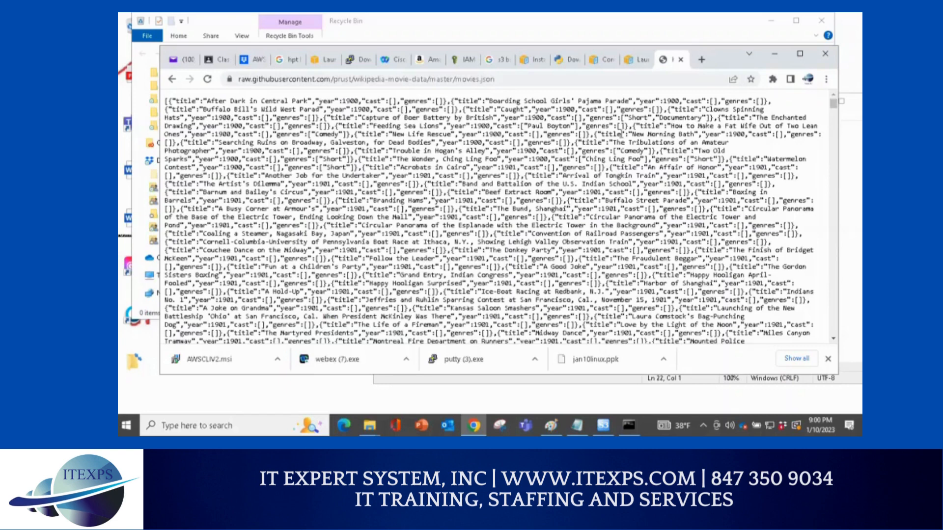
pyautogui.hotkey('ctrl', 'a')
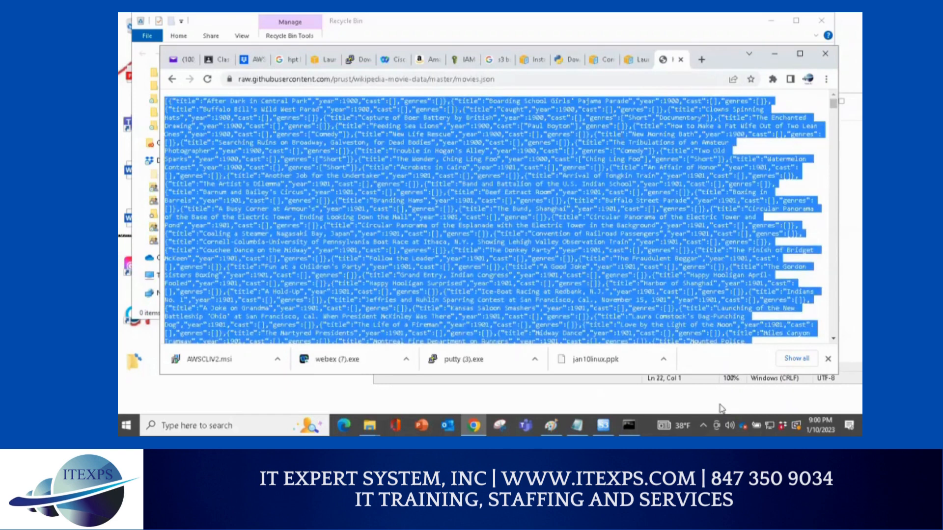
# Search for "json online editor" in another new tab and open the JSON Editor Online site.
pyautogui.hotkey('ctrl', 't')
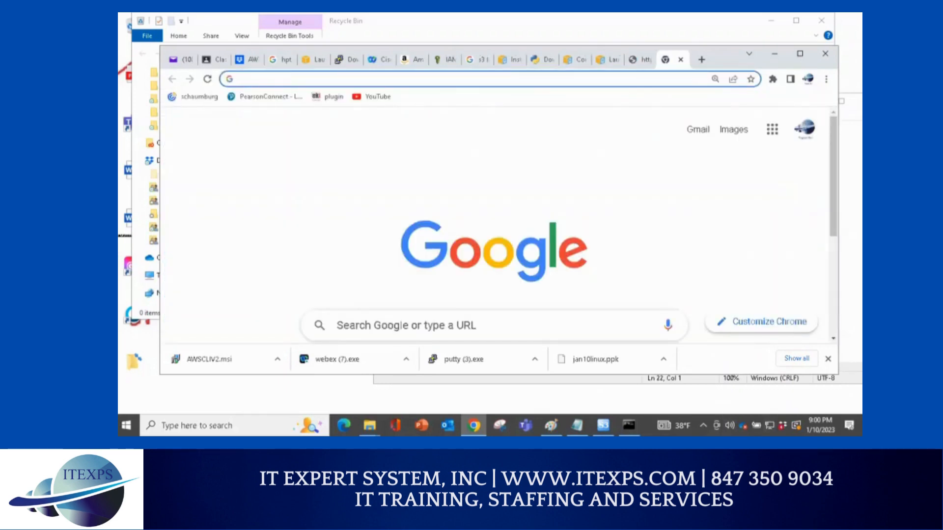
pyautogui.write('json onlin')
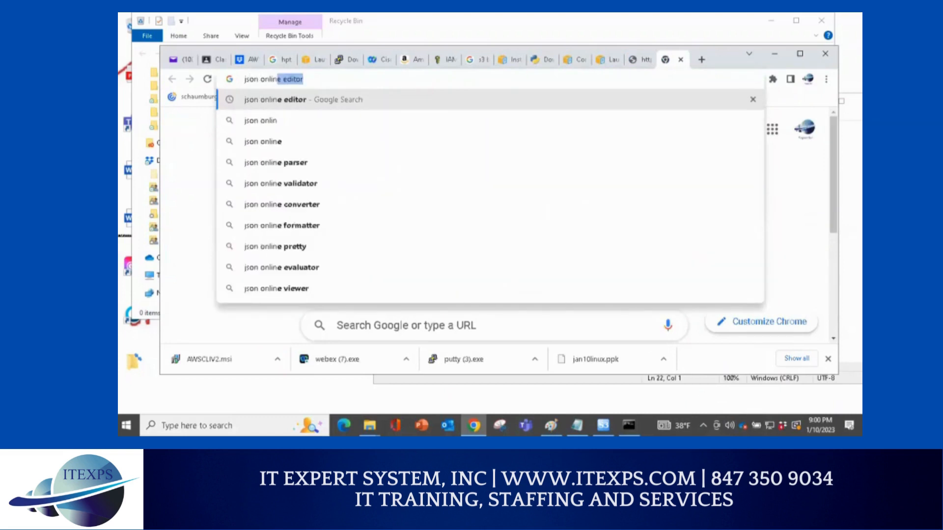
pyautogui.press('Right')
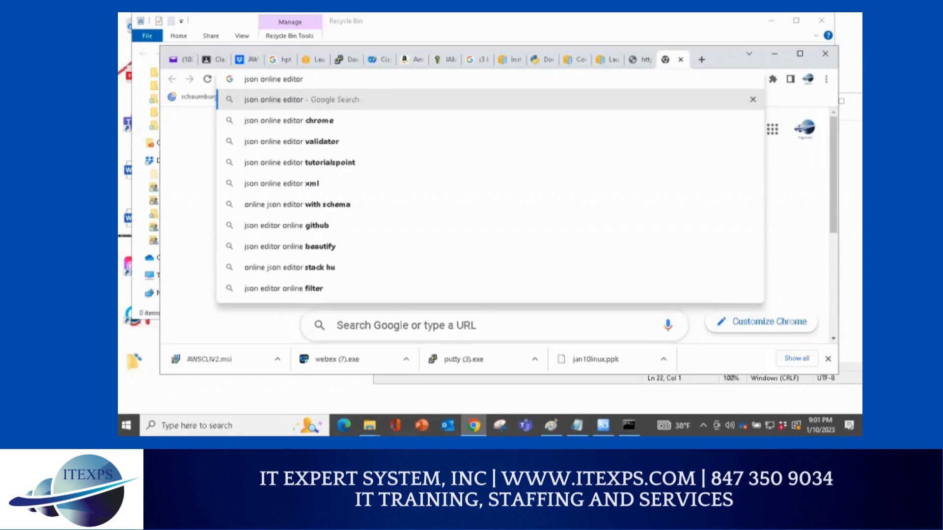
pyautogui.press('Return')
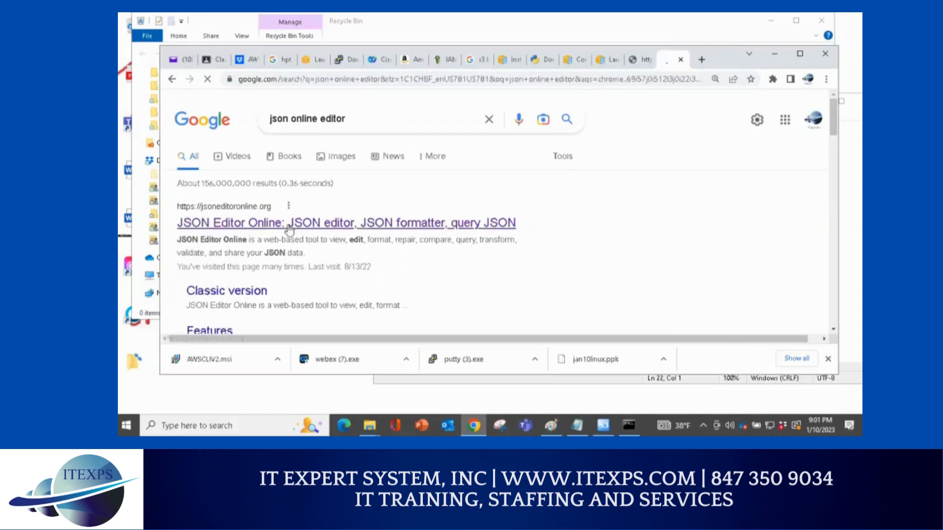
pyautogui.click(290, 227)
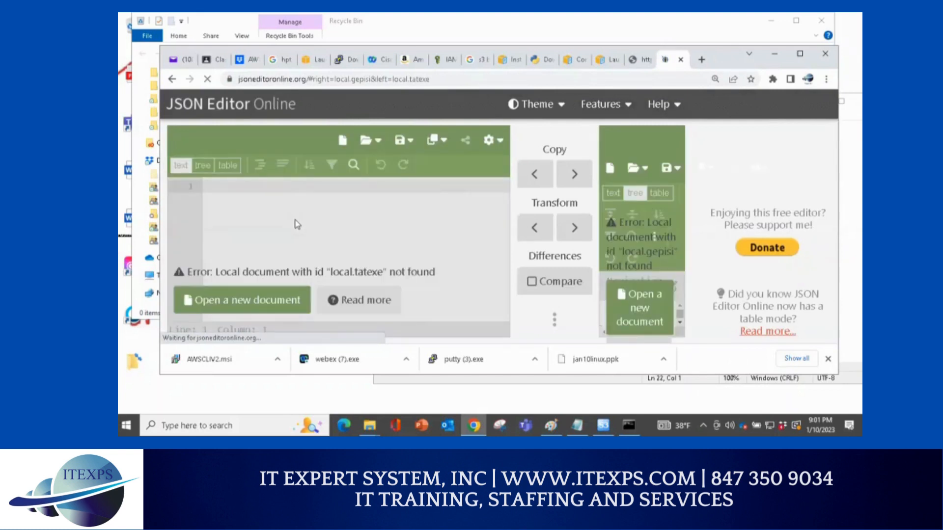
# Try pasting the movie data into the first editor pane and maximize the browser window.
pyautogui.hotkey('ctrl', 'v')
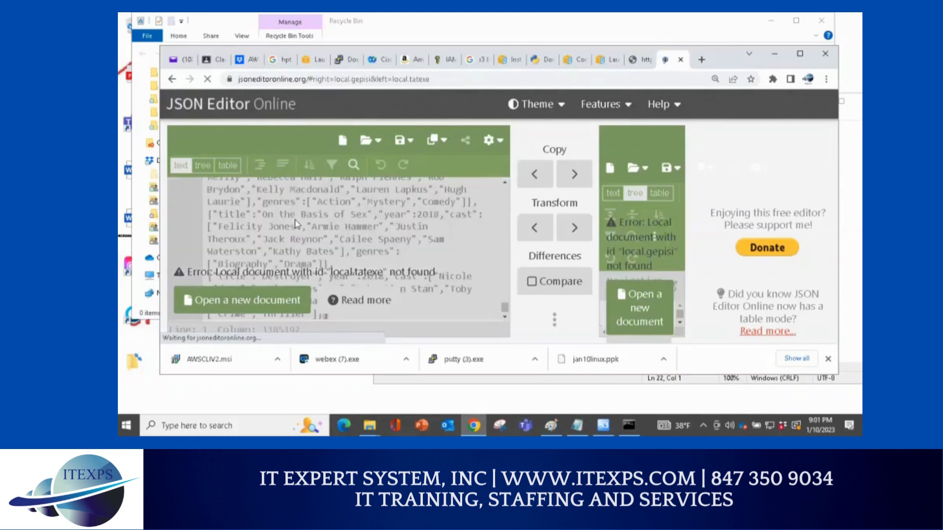
pyautogui.click(492, 140)
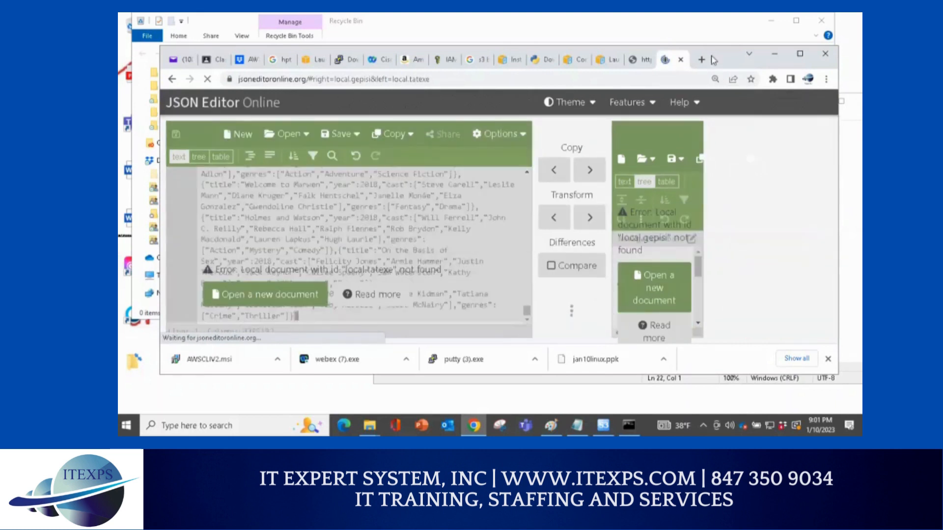
pyautogui.doubleClick(714, 58)
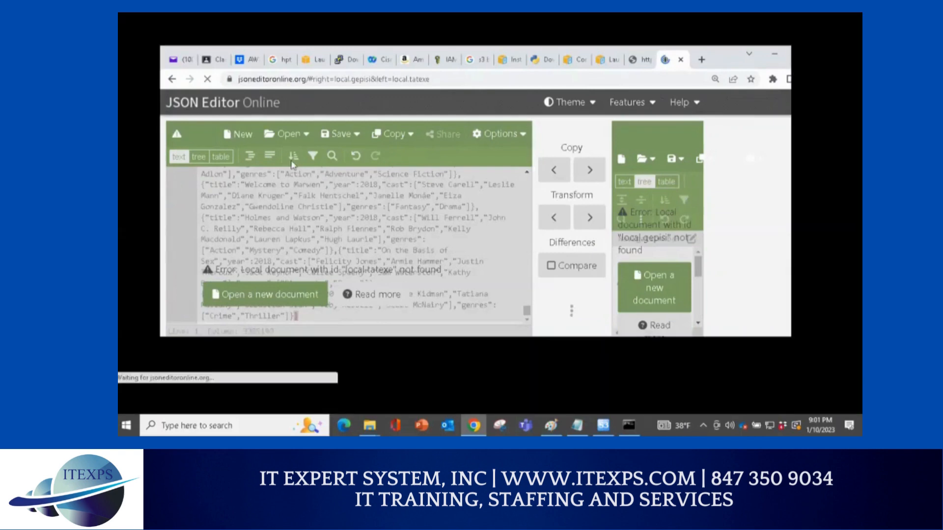
# Magnify the editor and mark the Format command in red, then clear the magnified view.
pyautogui.hotkey('ctrl', '1')
pyautogui.click(249, 158)
pyautogui.moveTo(251, 142); pyautogui.dragTo(231, 165)
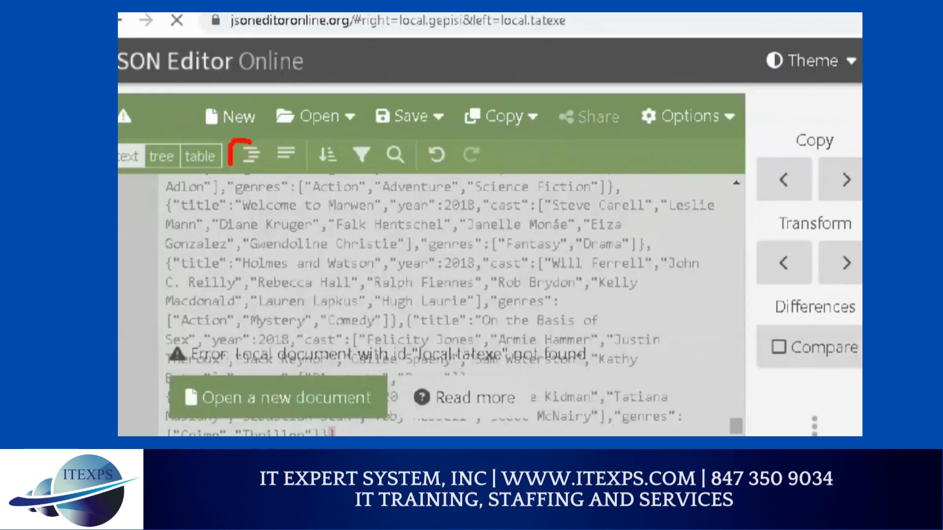
pyautogui.press('Escape')
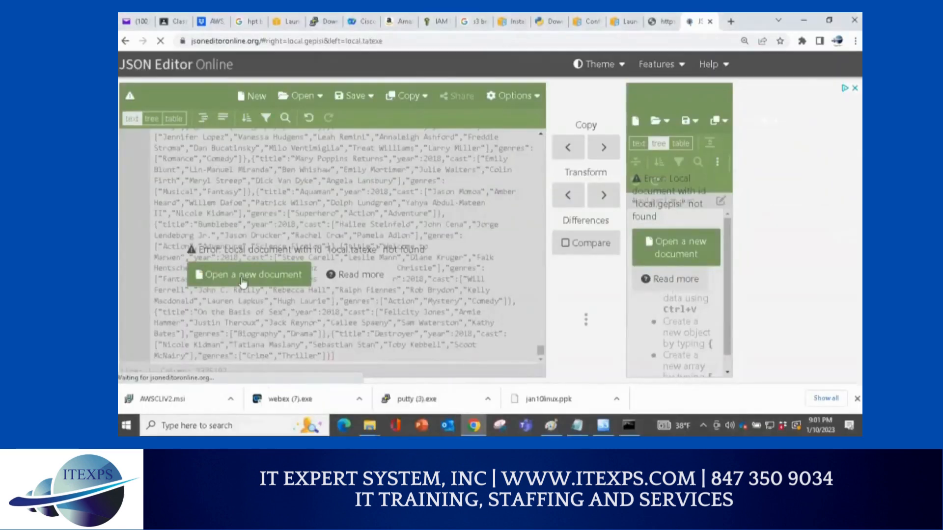
# Open a new document in the first editor pane, paste the copied movie JSON, and go to its first line.
pyautogui.click(245, 280)
pyautogui.hotkey('ctrl', 'v')
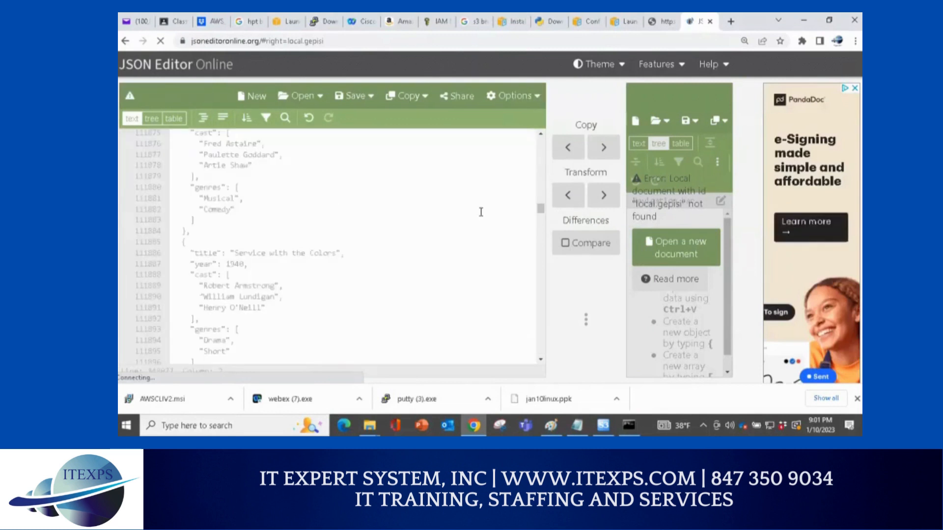
pyautogui.click(540, 211)
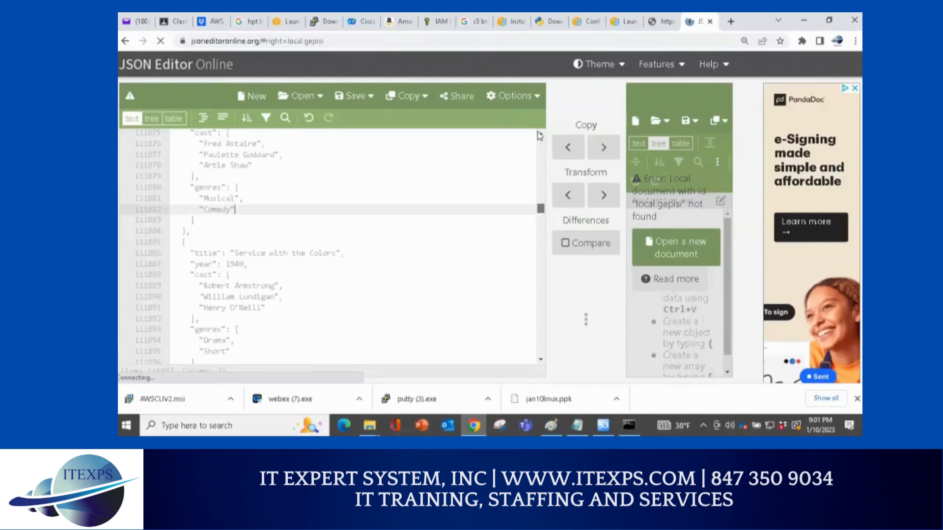
pyautogui.moveTo(540, 136); pyautogui.dragTo(535, 128)
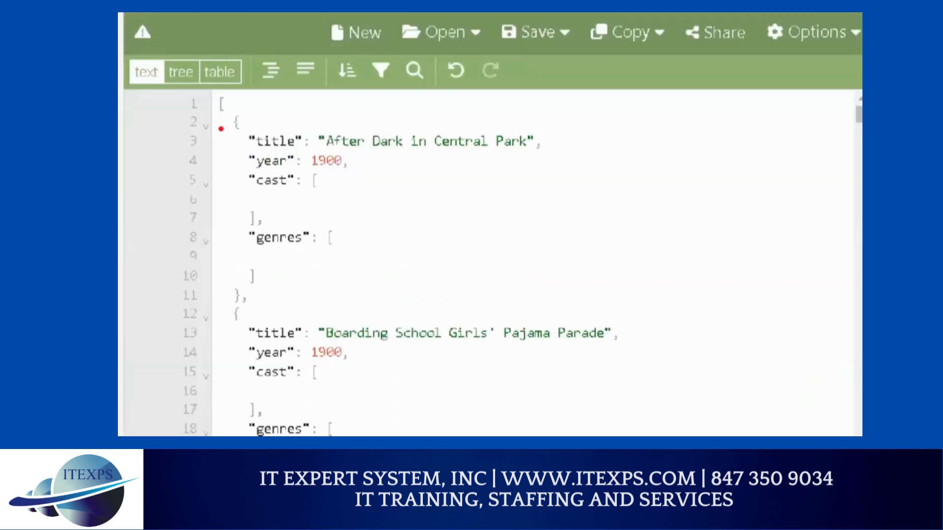
# Mark up the first two movie records in red, highlighting the array bracket, object braces, key-value pairs, cast and genres.
pyautogui.moveTo(224, 89)
pyautogui.mouseDown()
pyautogui.moveTo(206, 106)
pyautogui.moveTo(232, 91)
pyautogui.mouseUp()
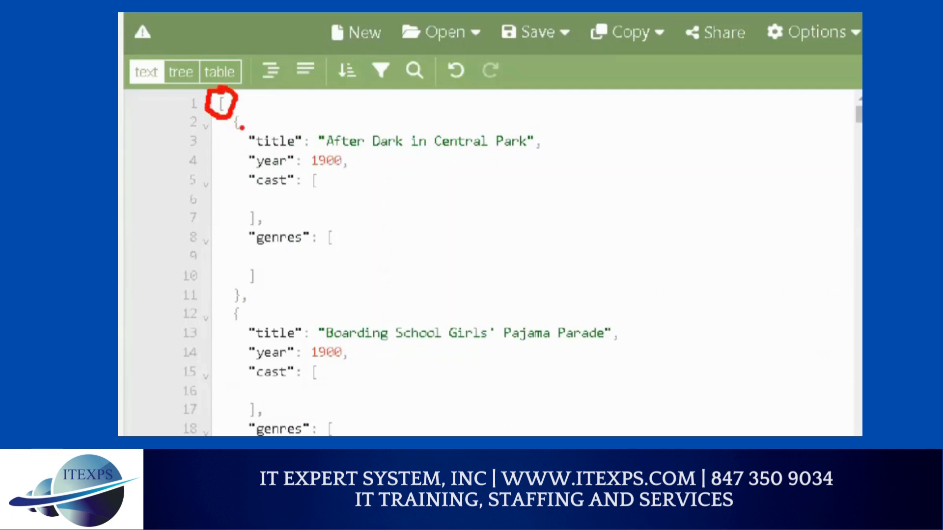
pyautogui.moveTo(242, 127); pyautogui.dragTo(231, 299)
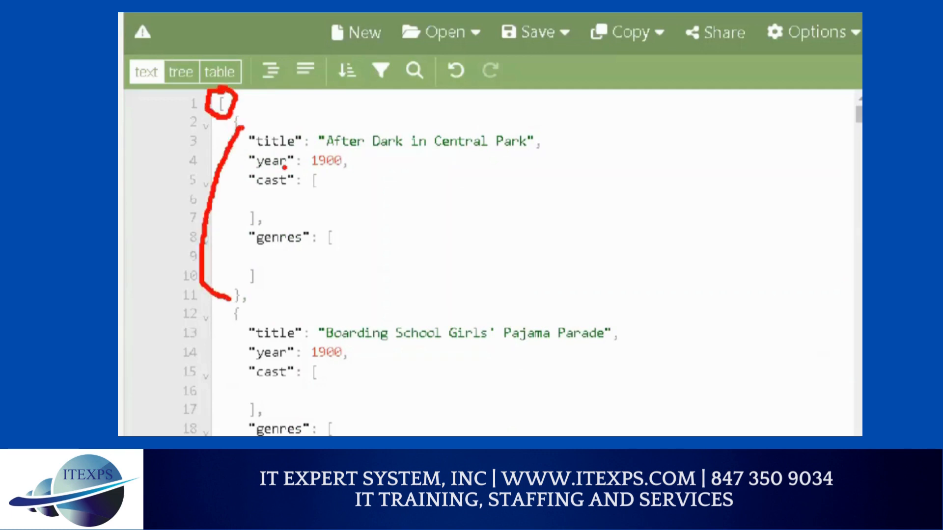
pyautogui.moveTo(278, 107)
pyautogui.mouseDown()
pyautogui.moveTo(275, 140)
pyautogui.moveTo(359, 117)
pyautogui.mouseUp()
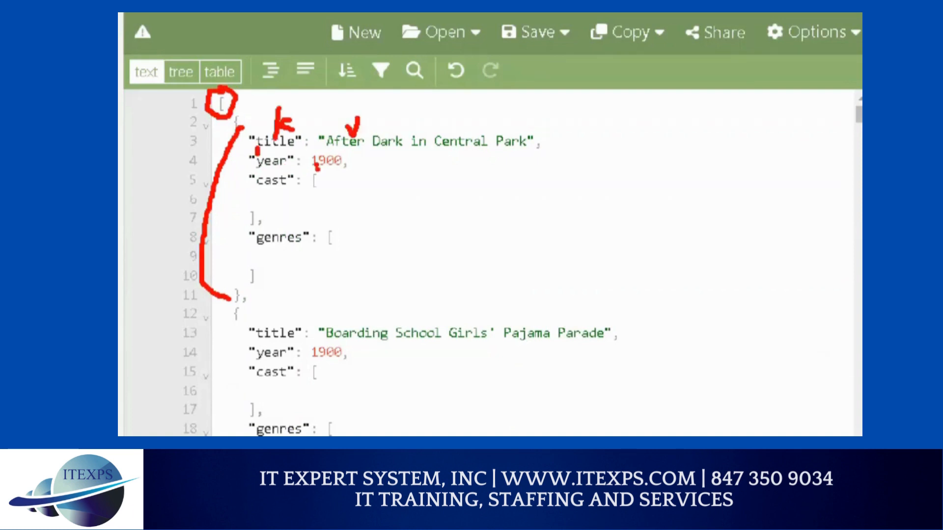
pyautogui.moveTo(257, 191)
pyautogui.mouseDown()
pyautogui.moveTo(284, 191)
pyautogui.moveTo(261, 214)
pyautogui.mouseUp()
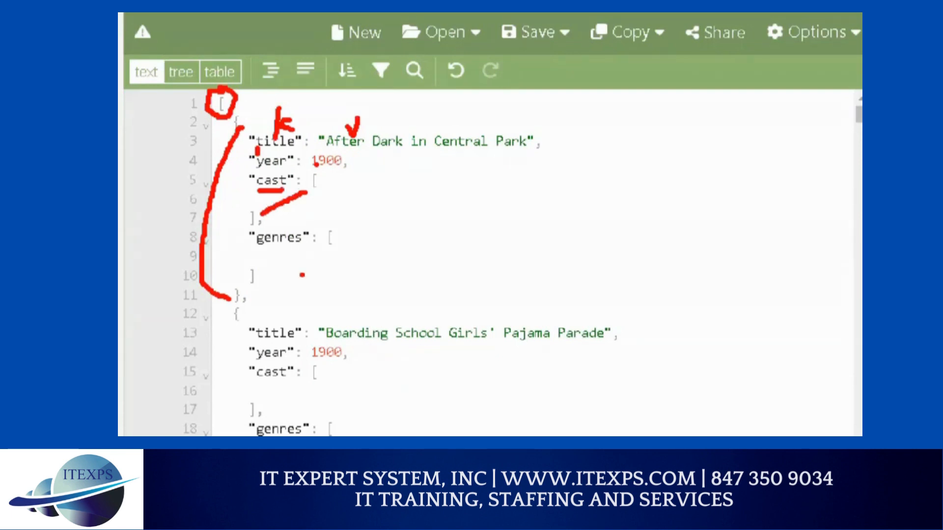
pyautogui.click(283, 247)
pyautogui.moveTo(331, 250); pyautogui.dragTo(256, 282)
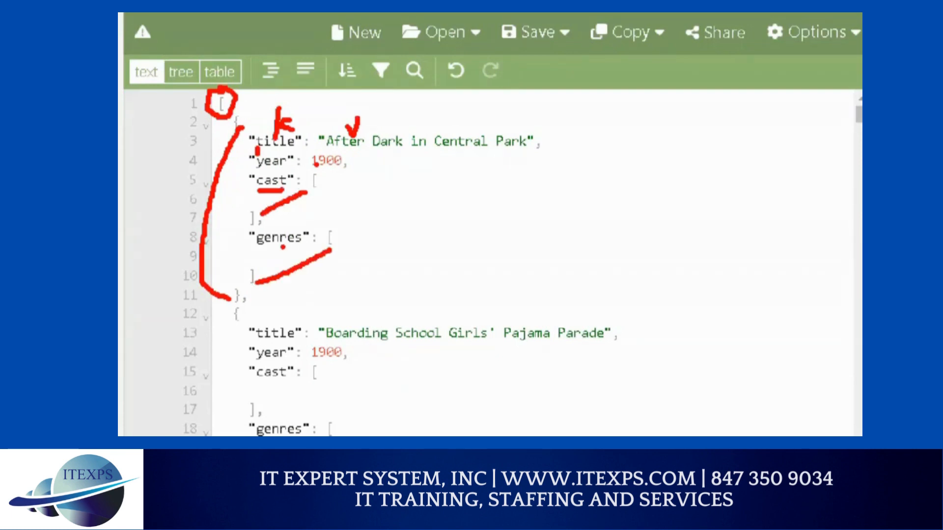
pyautogui.moveTo(275, 322); pyautogui.dragTo(359, 314)
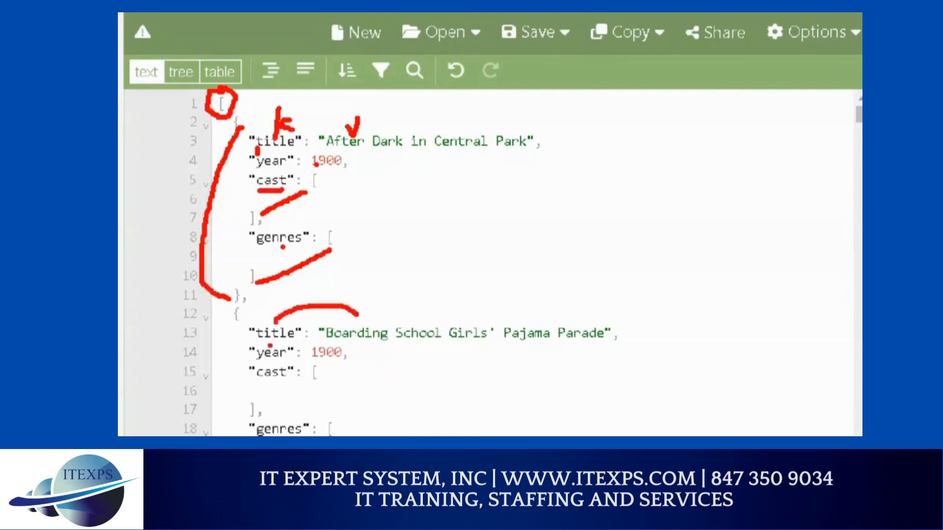
pyautogui.moveTo(270, 345); pyautogui.dragTo(317, 344)
pyautogui.moveTo(274, 371); pyautogui.dragTo(241, 406)
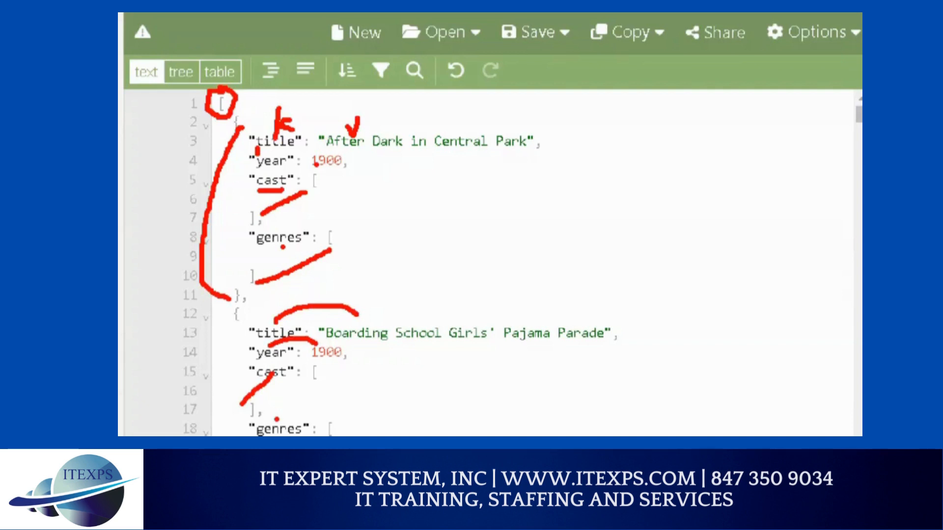
pyautogui.press('Escape')
# Find the "Another Job for the Undertaker" record and mark its title key and value, comma and cast array.
pyautogui.scroll(-14, 369, 228)
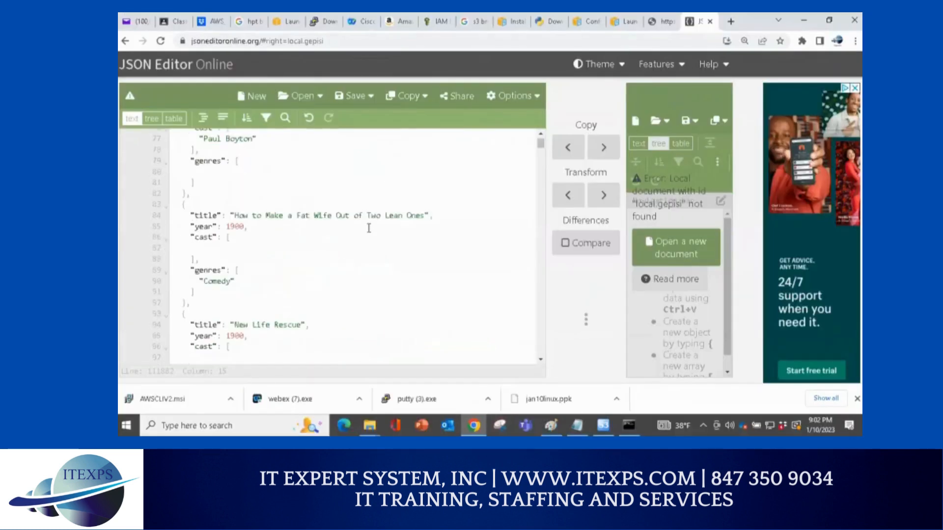
pyautogui.scroll(-15, 369, 228)
pyautogui.scroll(-20, 369, 230)
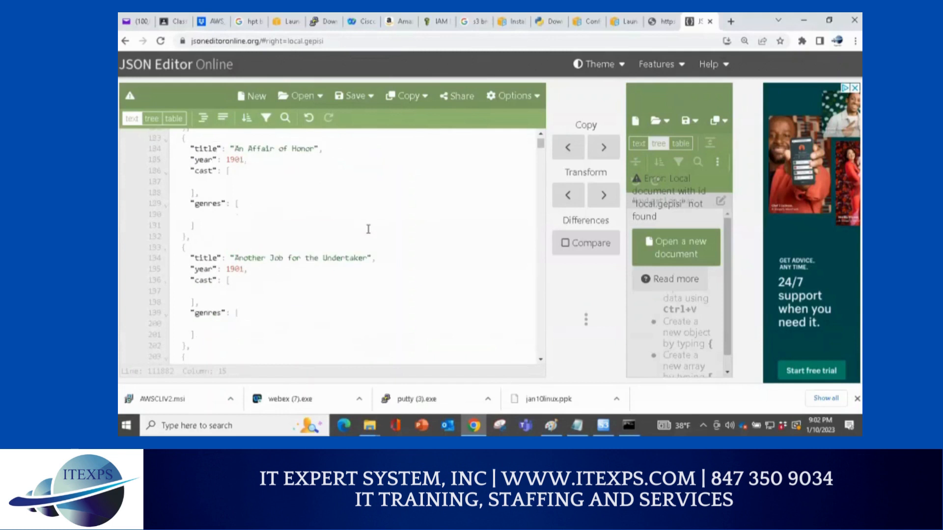
pyautogui.hotkey('ctrl', '1')
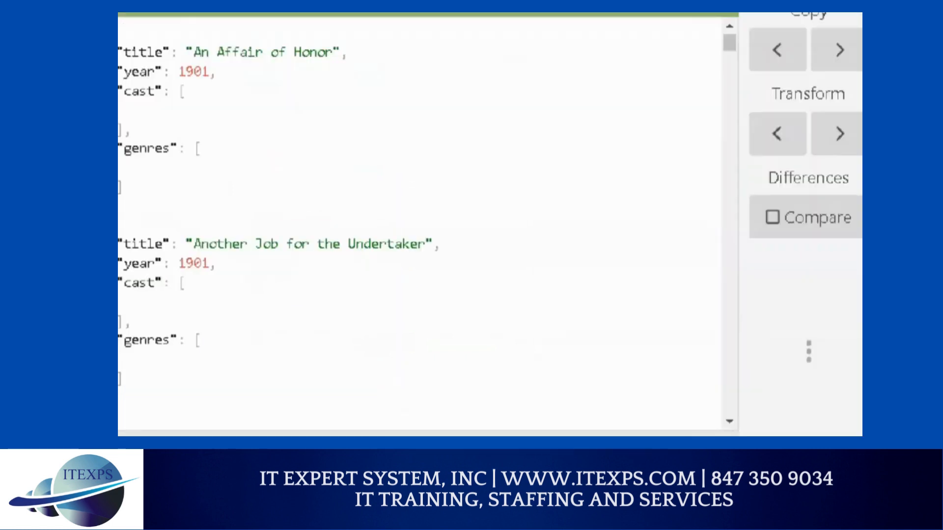
pyautogui.click(199, 225)
pyautogui.moveTo(190, 216)
pyautogui.mouseDown()
pyautogui.moveTo(207, 221)
pyautogui.moveTo(210, 240)
pyautogui.mouseUp()
pyautogui.moveTo(315, 220); pyautogui.dragTo(340, 216)
pyautogui.moveTo(507, 222)
pyautogui.mouseDown()
pyautogui.moveTo(520, 215)
pyautogui.moveTo(485, 245)
pyautogui.mouseUp()
pyautogui.moveTo(162, 240)
pyautogui.mouseDown()
pyautogui.moveTo(158, 276)
pyautogui.moveTo(167, 293)
pyautogui.moveTo(187, 295)
pyautogui.moveTo(162, 318)
pyautogui.mouseUp()
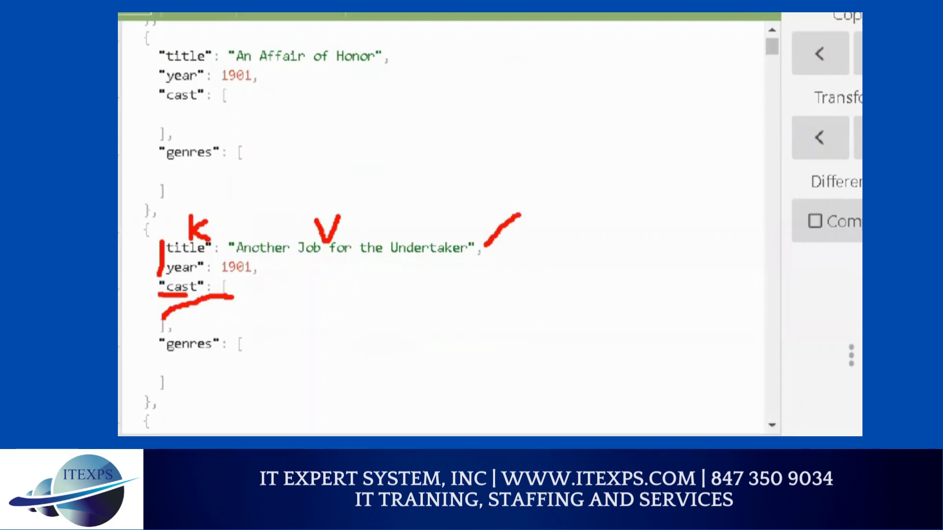
pyautogui.press('Escape')
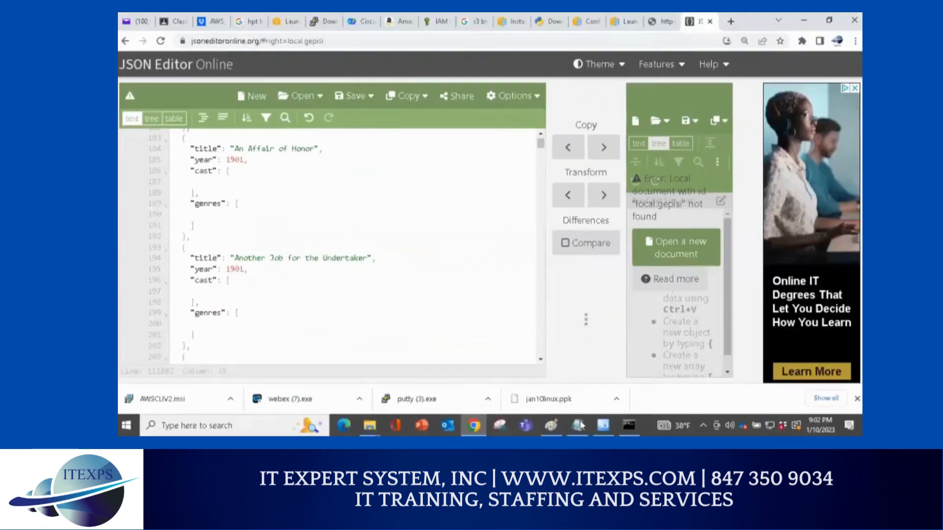
# Switch to the AWS console, search its services for EC2, and open the EC2 dashboard.
pyautogui.click(628, 426)
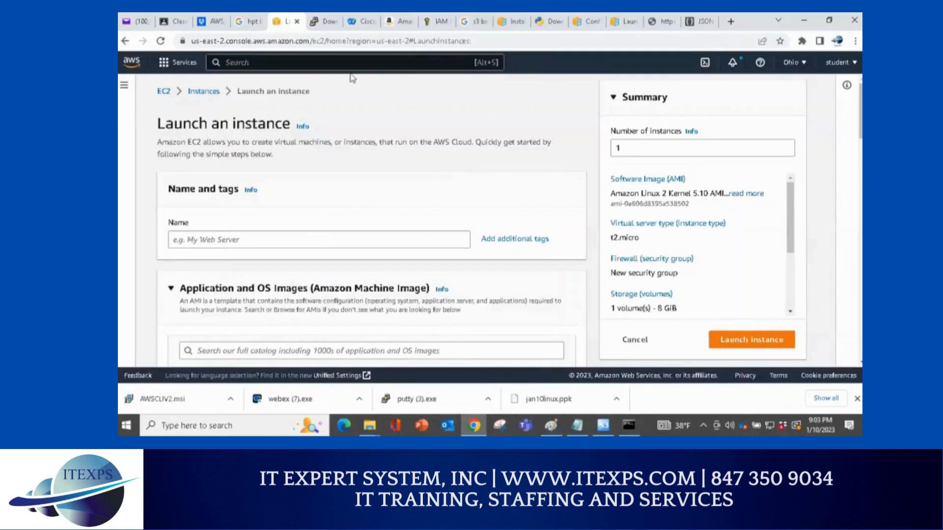
pyautogui.click(337, 65)
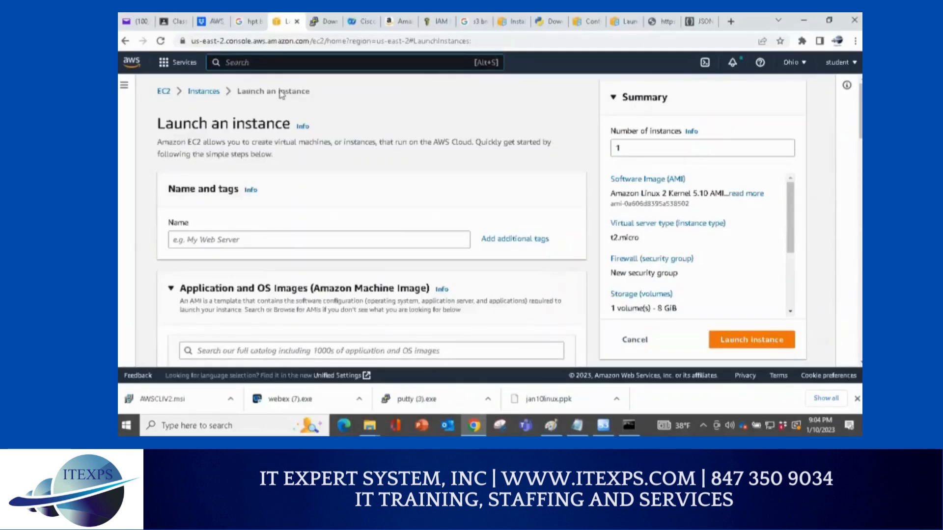
pyautogui.click(234, 61)
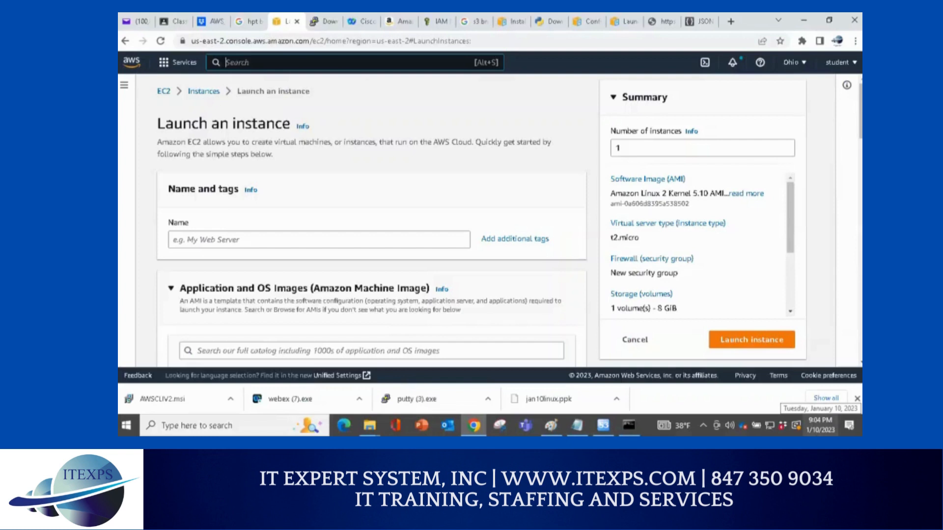
pyautogui.write('Ec')
pyautogui.press('BackSpace')
pyautogui.write('C')
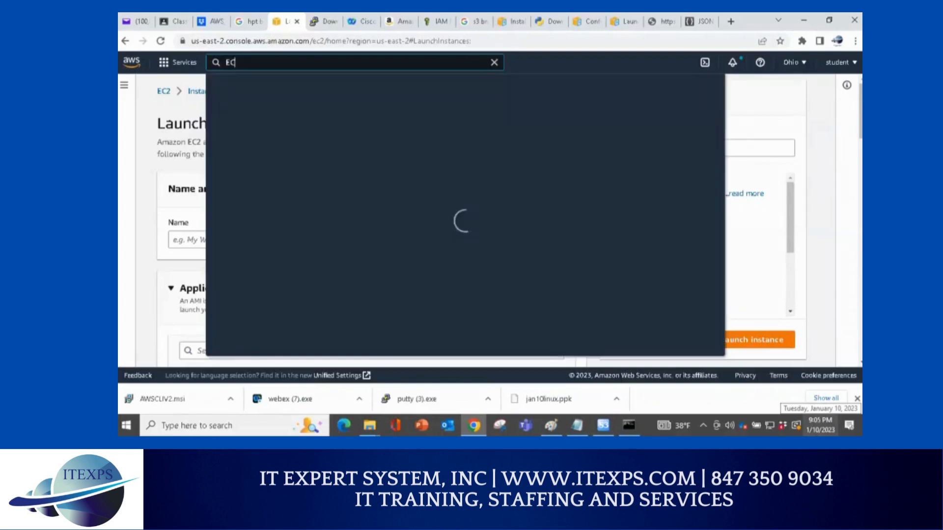
pyautogui.write('2')
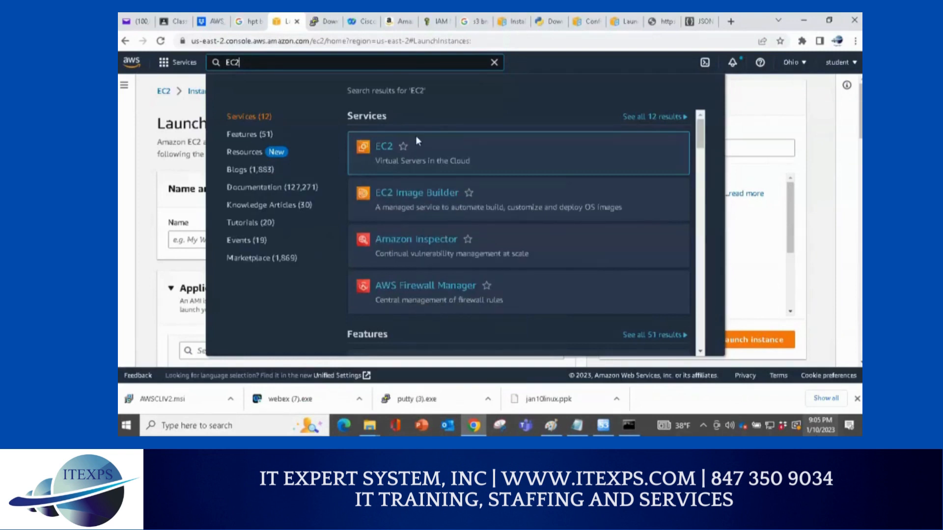
pyautogui.moveTo(384, 154)
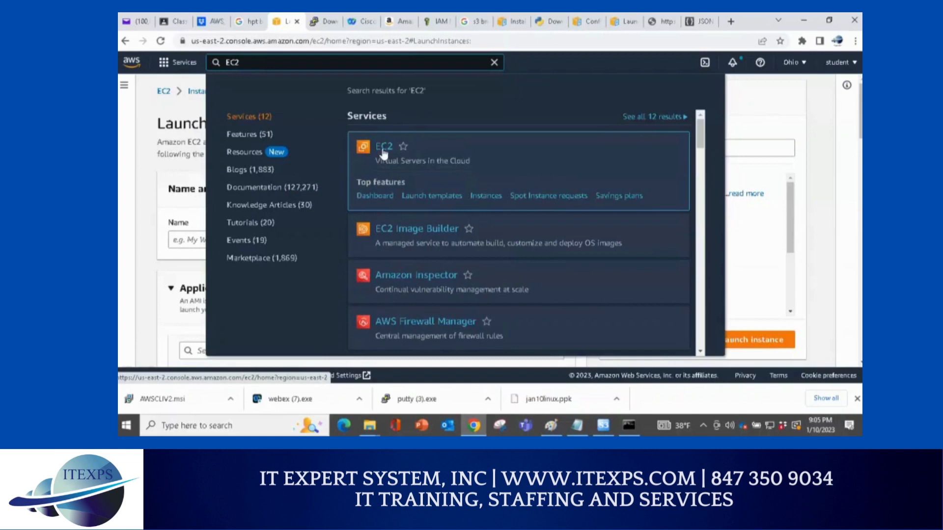
pyautogui.click(384, 148)
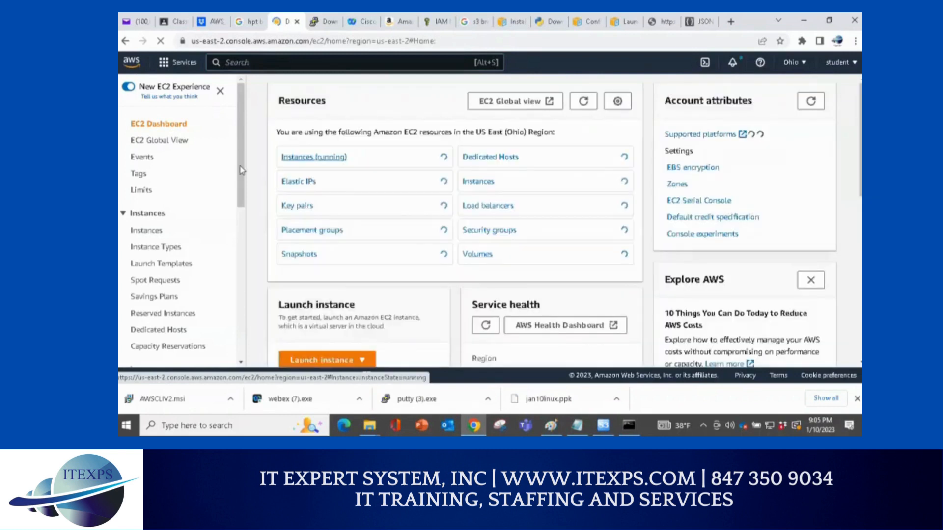
# Open the EC2 Instances list and start launching a new instance.
pyautogui.scroll(-2, 241, 201)
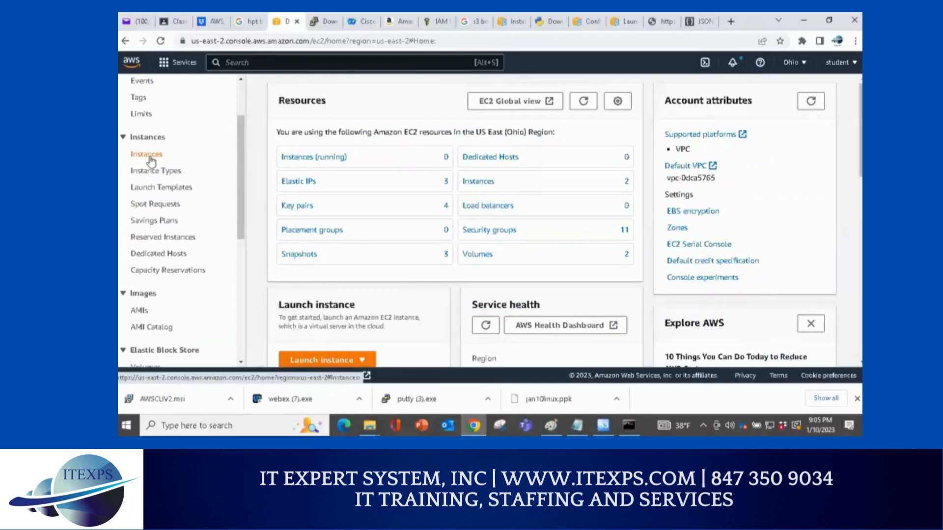
pyautogui.click(149, 156)
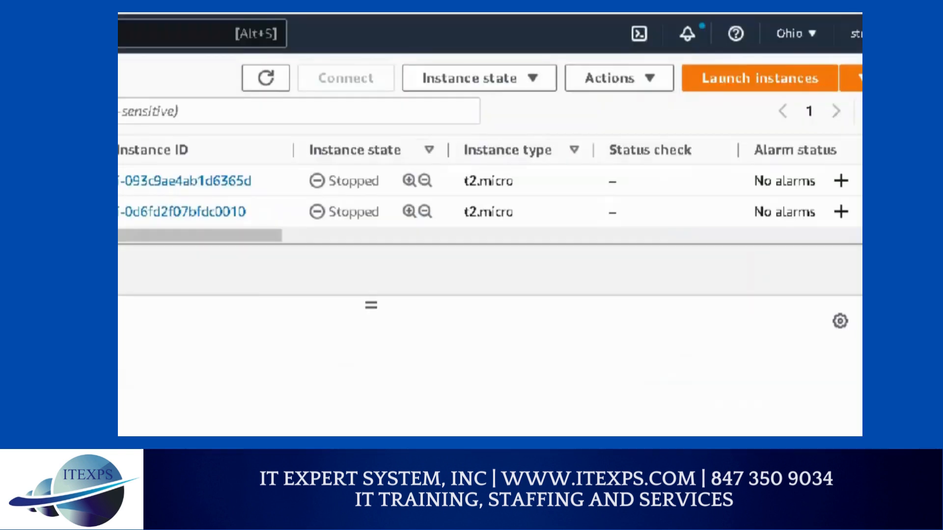
pyautogui.moveTo(663, 135)
pyautogui.mouseDown()
pyautogui.moveTo(712, 104)
pyautogui.moveTo(708, 118)
pyautogui.mouseUp()
pyautogui.click(708, 139)
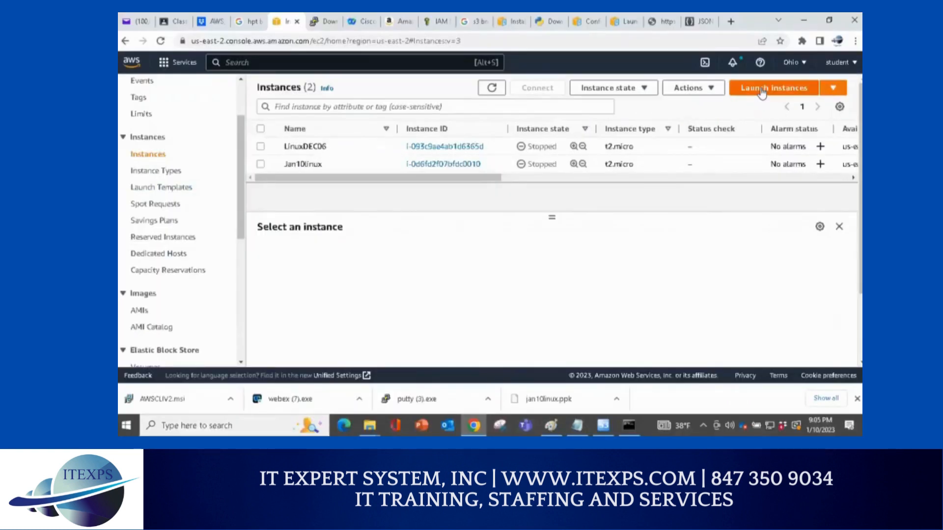
pyautogui.click(762, 91)
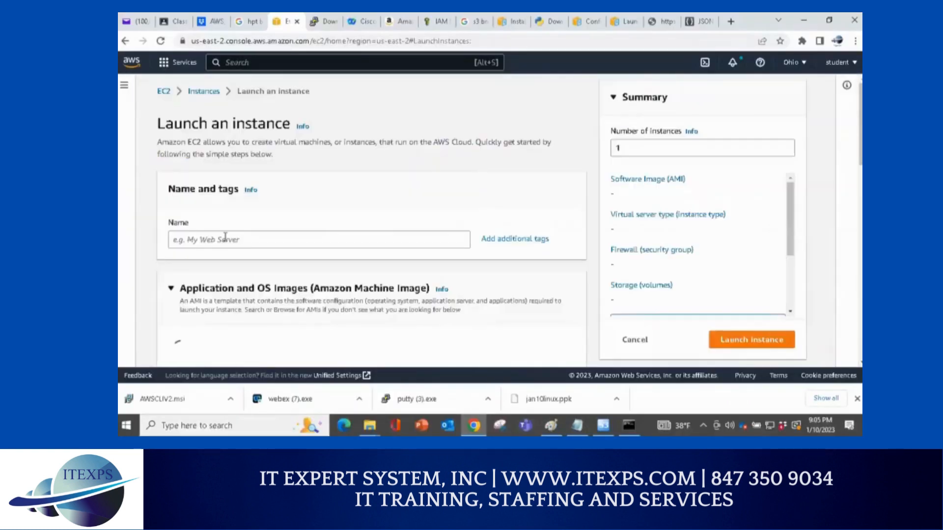
# Name the new instance jan10windows.
pyautogui.click(229, 250)
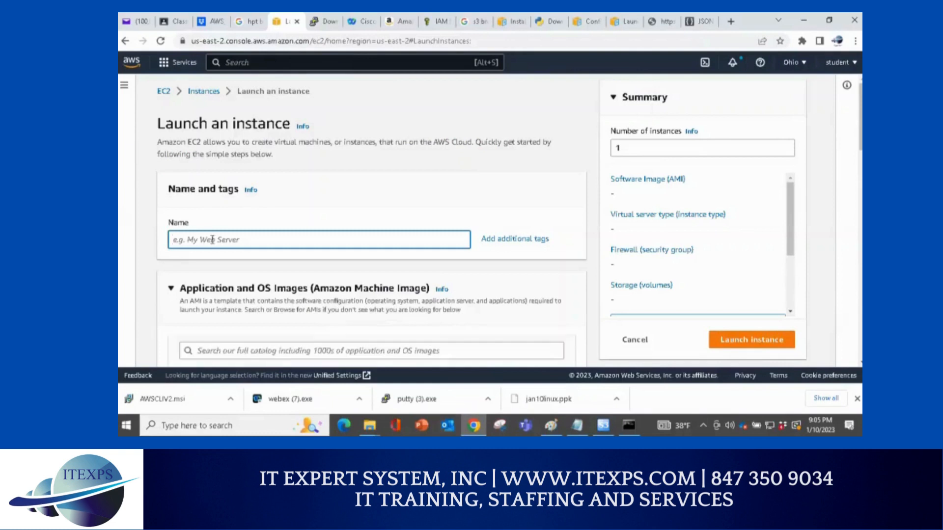
pyautogui.write('ja')
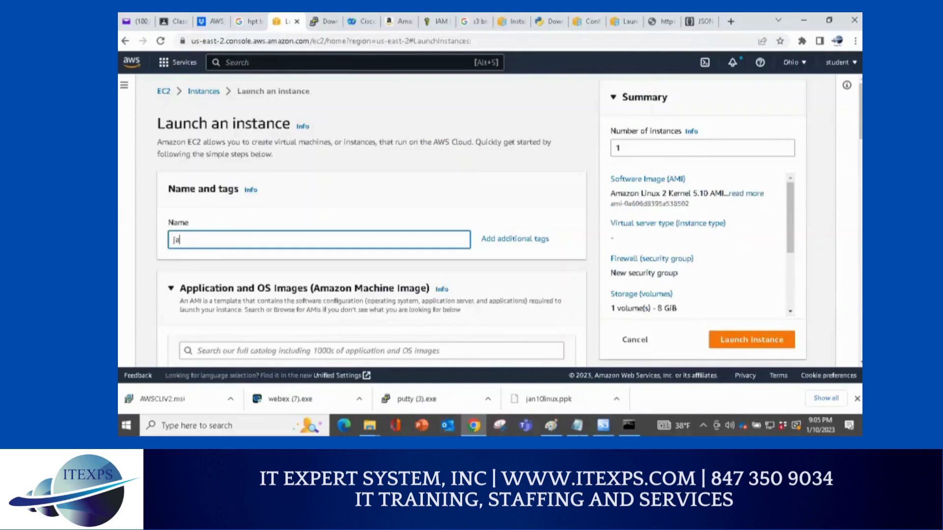
pyautogui.write('n')
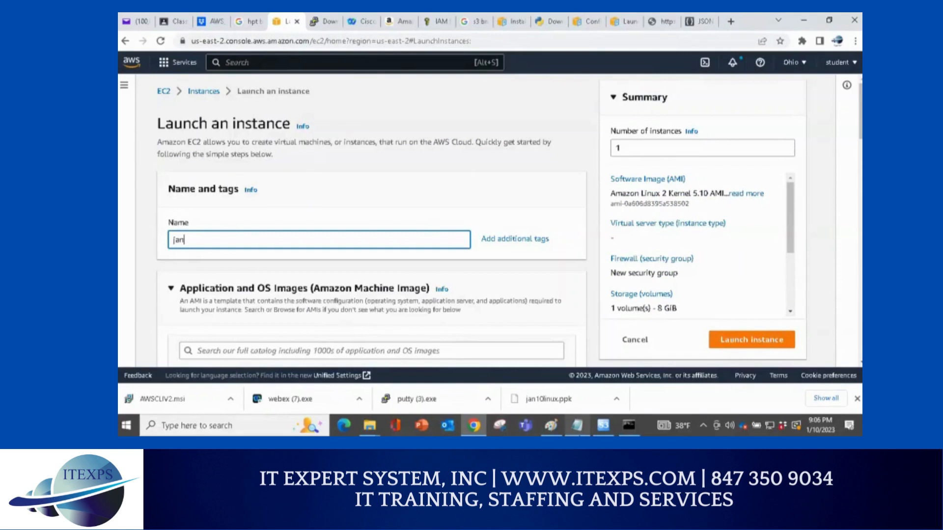
pyautogui.write('10windows')
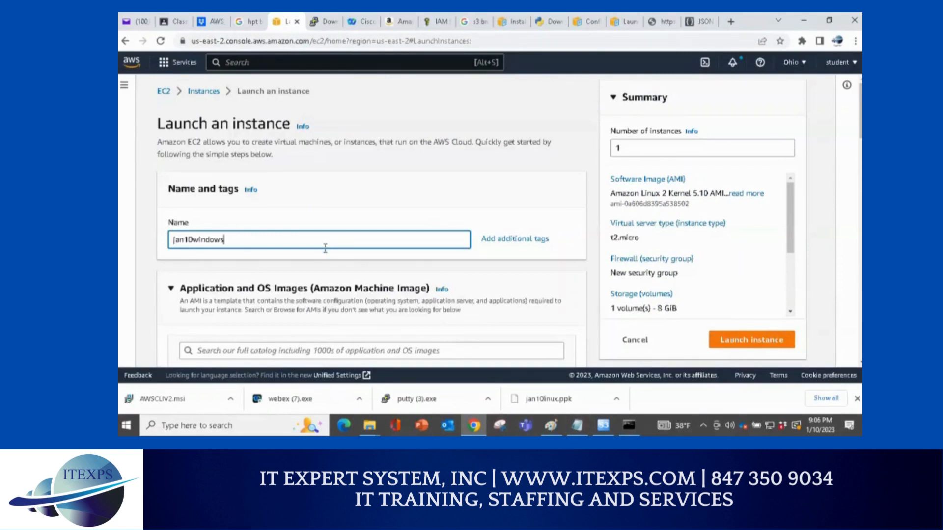
# Choose the Windows quick-start image, Microsoft Windows Server 2022 Base, for the instance.
pyautogui.scroll(-3, 325, 248)
pyautogui.scroll(-1, 320, 246)
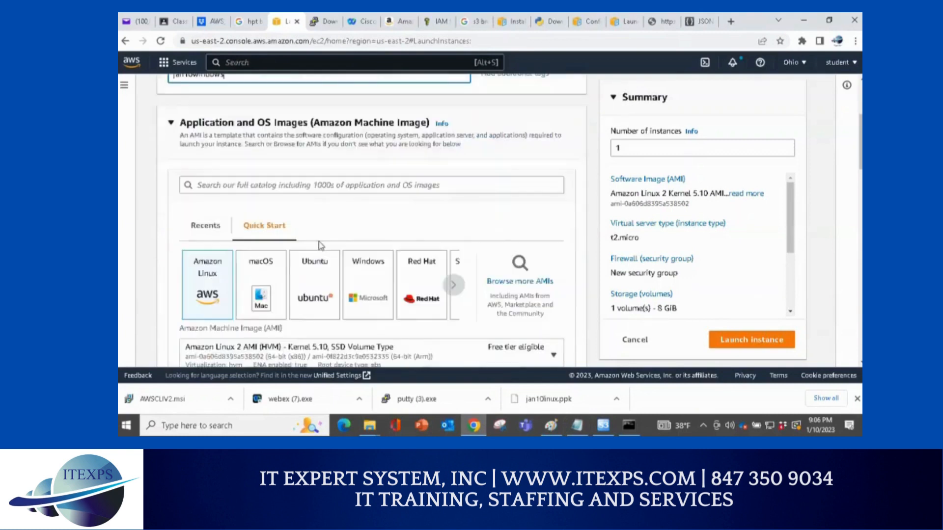
pyautogui.click(366, 279)
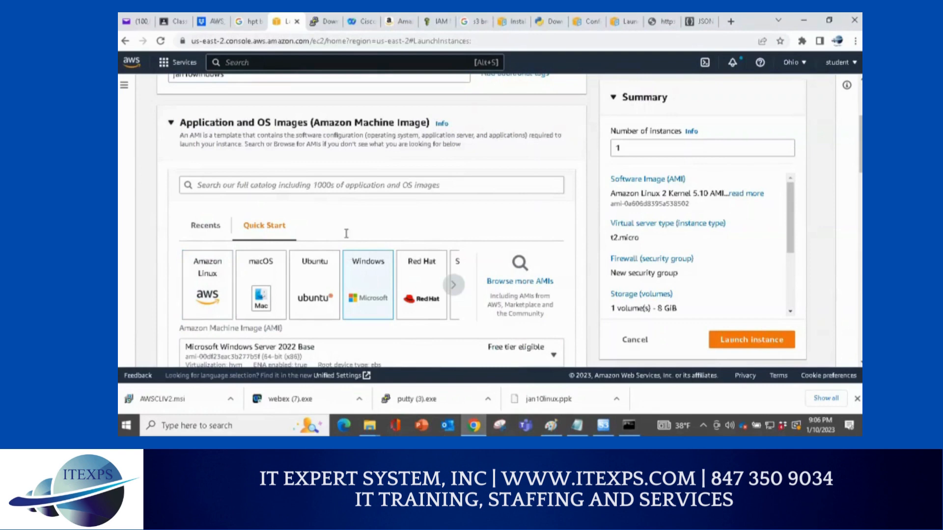
pyautogui.scroll(1, 374, 271)
pyautogui.scroll(-1, 552, 317)
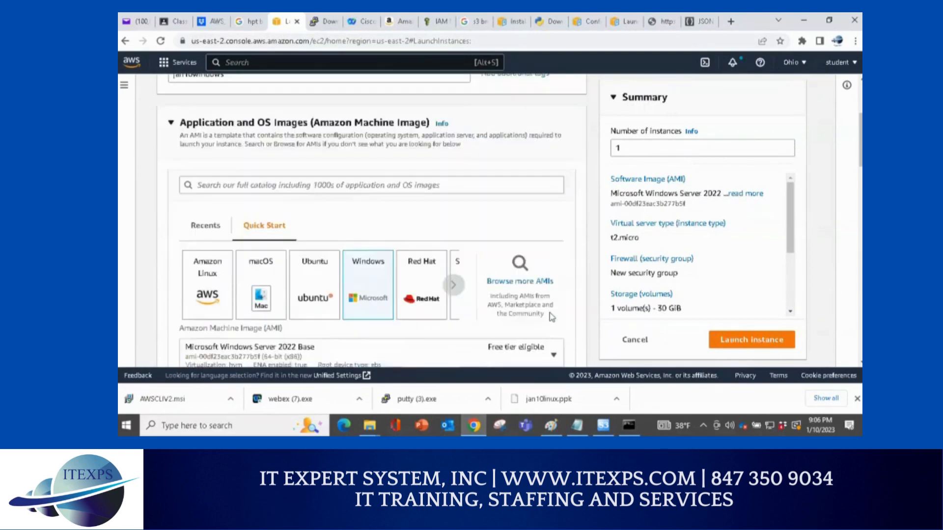
# Magnify the image section and mark the Windows tile, the 2022 Base version and the free tier label in red.
pyautogui.scroll(-1, 552, 316)
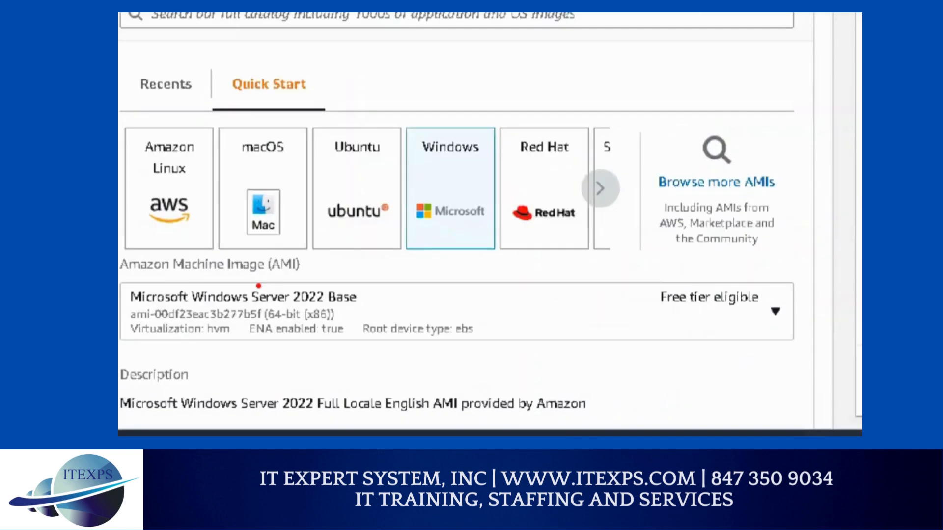
pyautogui.moveTo(435, 216)
pyautogui.mouseDown()
pyautogui.moveTo(426, 249)
pyautogui.moveTo(358, 276)
pyautogui.mouseUp()
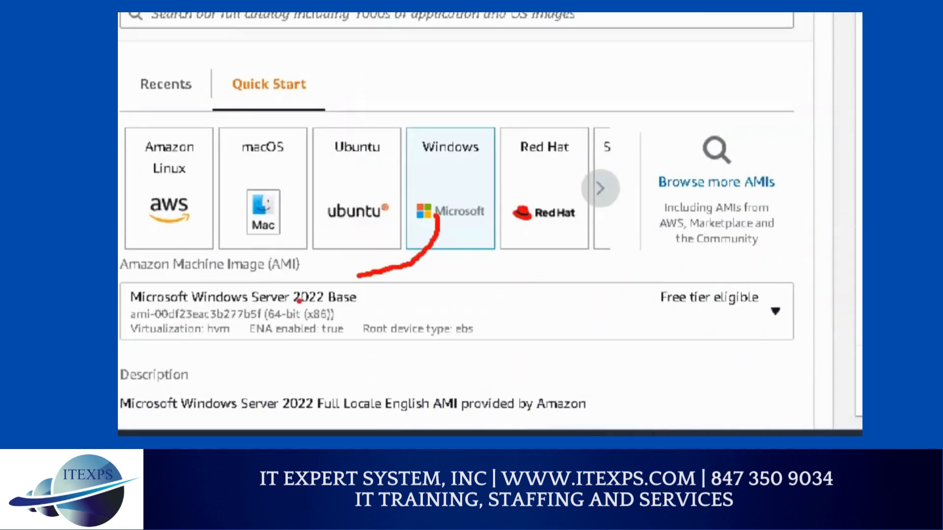
pyautogui.moveTo(291, 300); pyautogui.dragTo(345, 301)
pyautogui.moveTo(653, 307); pyautogui.dragTo(743, 310)
pyautogui.moveTo(669, 321); pyautogui.dragTo(728, 317)
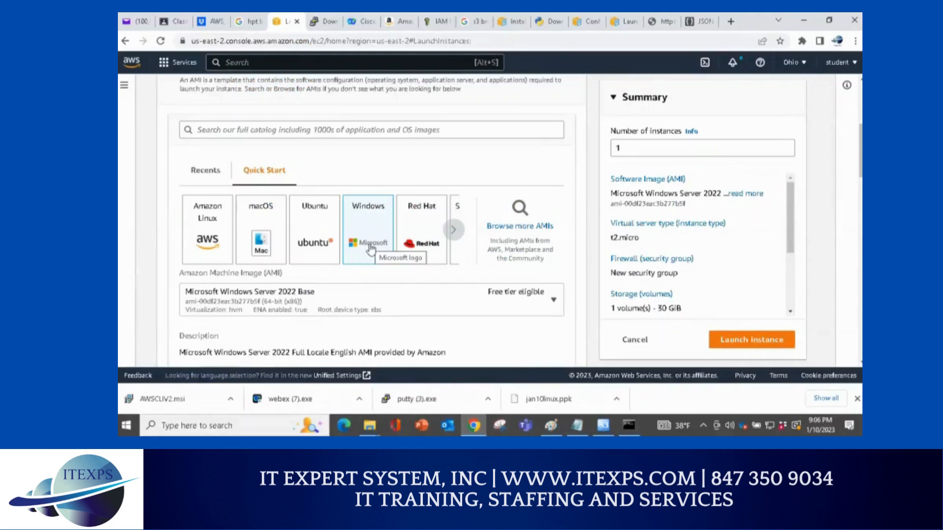
# Review the Windows image's description and AMI ID by highlighting them, and look over the instance type.
pyautogui.scroll(-3, 244, 264)
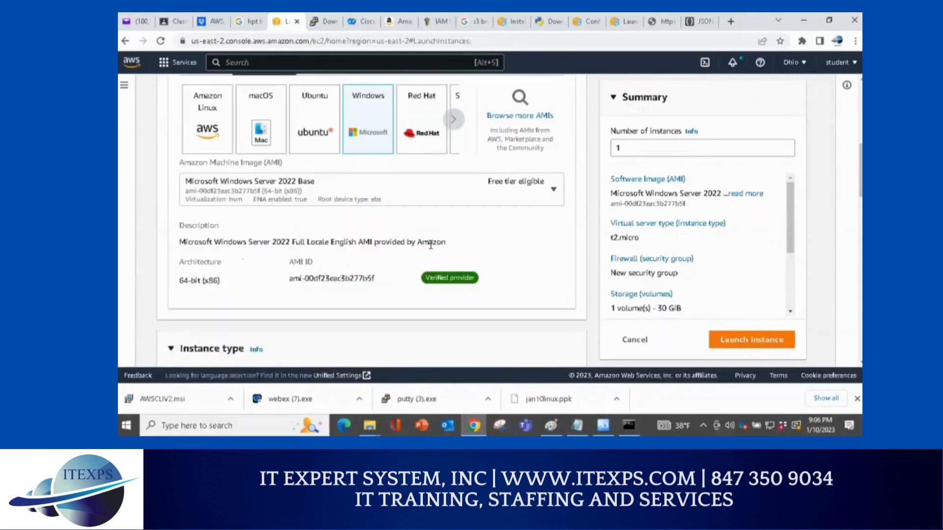
pyautogui.moveTo(430, 243); pyautogui.dragTo(223, 243)
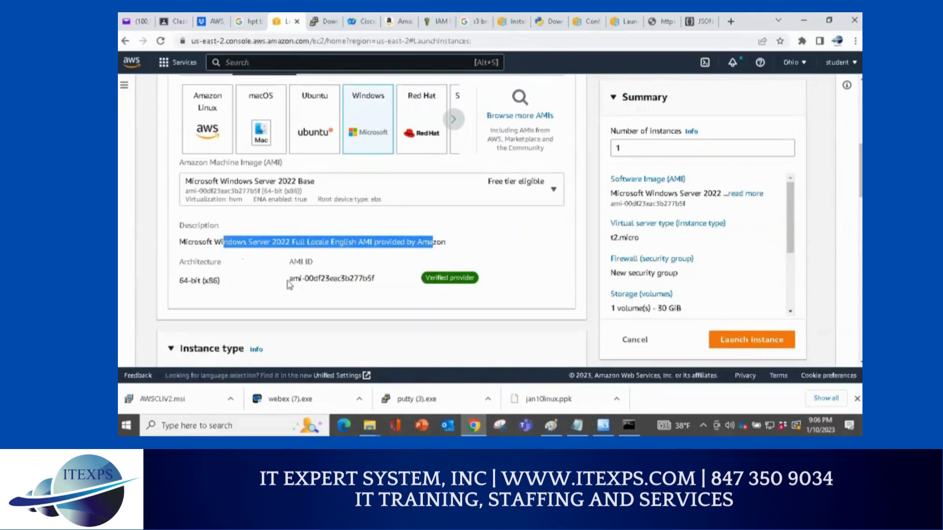
pyautogui.tripleClick(349, 304)
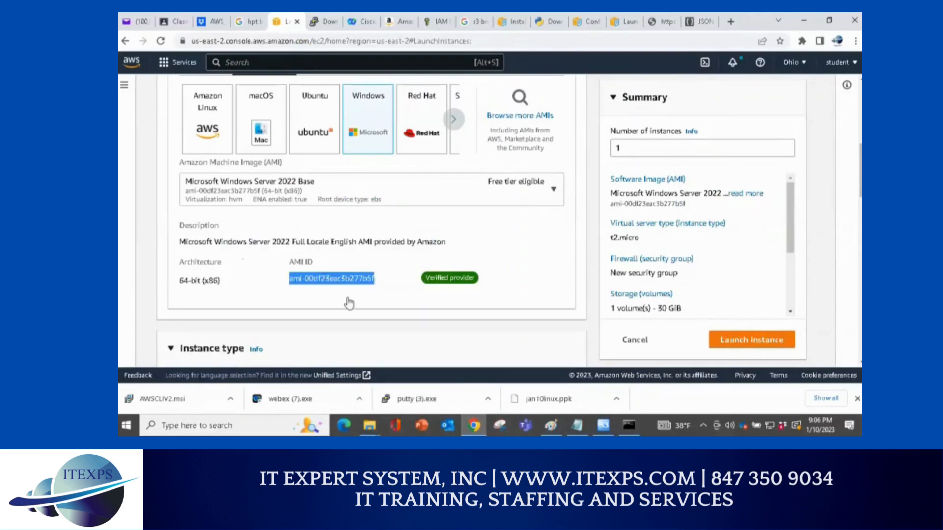
pyautogui.scroll(-3, 180, 244)
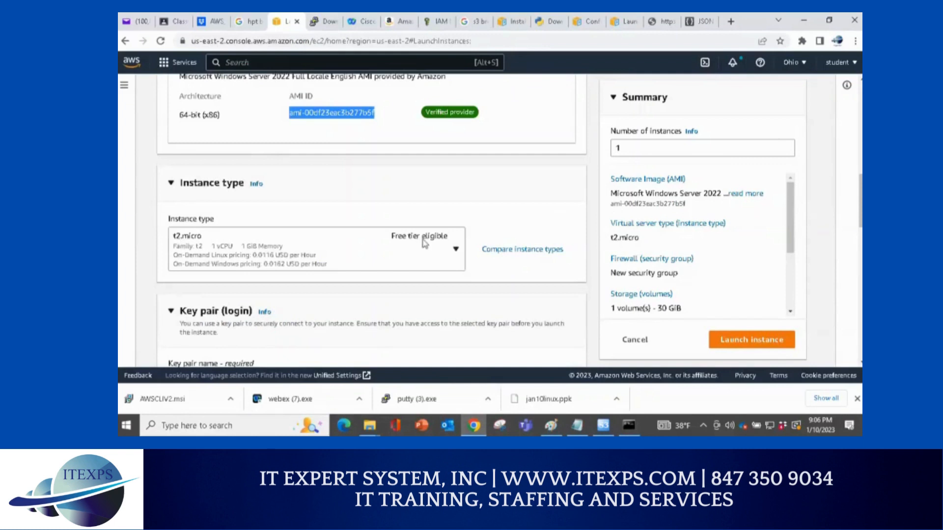
# Start creating a new login key pair and name it jan10windows.
pyautogui.scroll(-1, 453, 278)
pyautogui.scroll(-1, 454, 278)
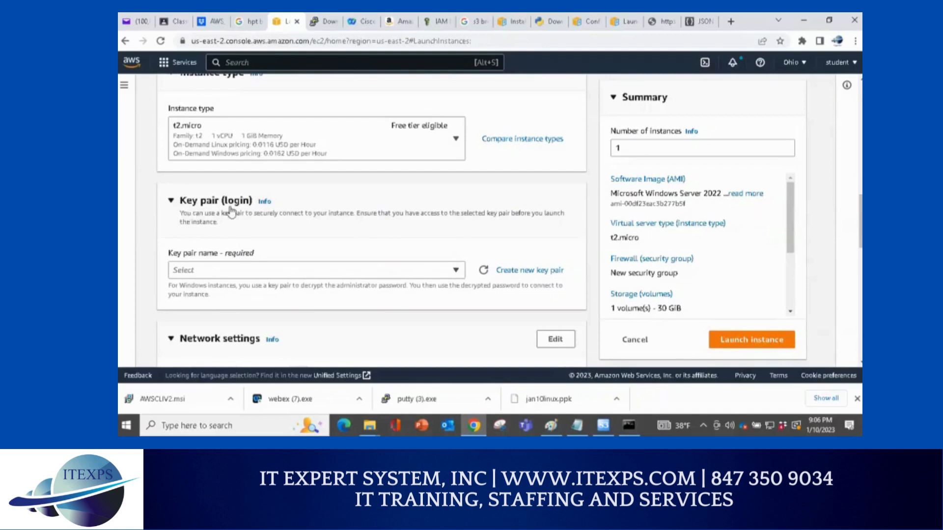
pyautogui.click(525, 273)
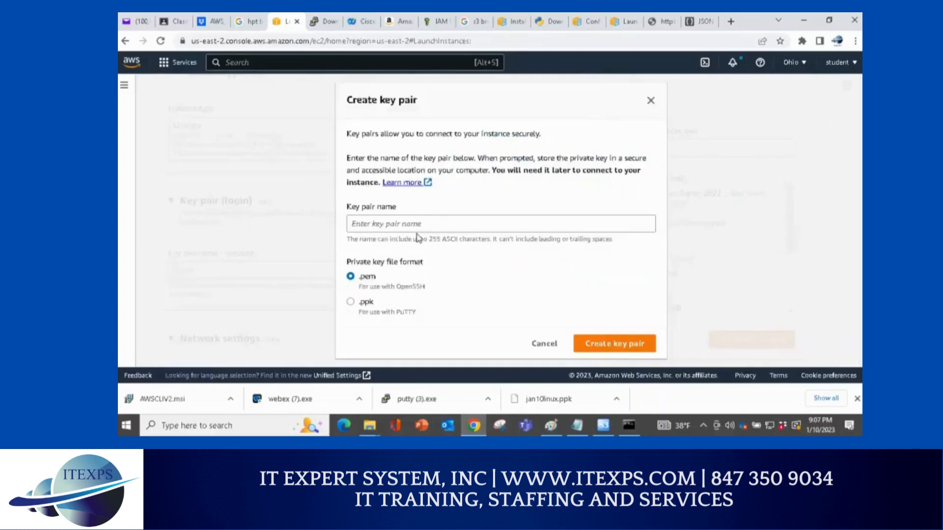
pyautogui.click(404, 223)
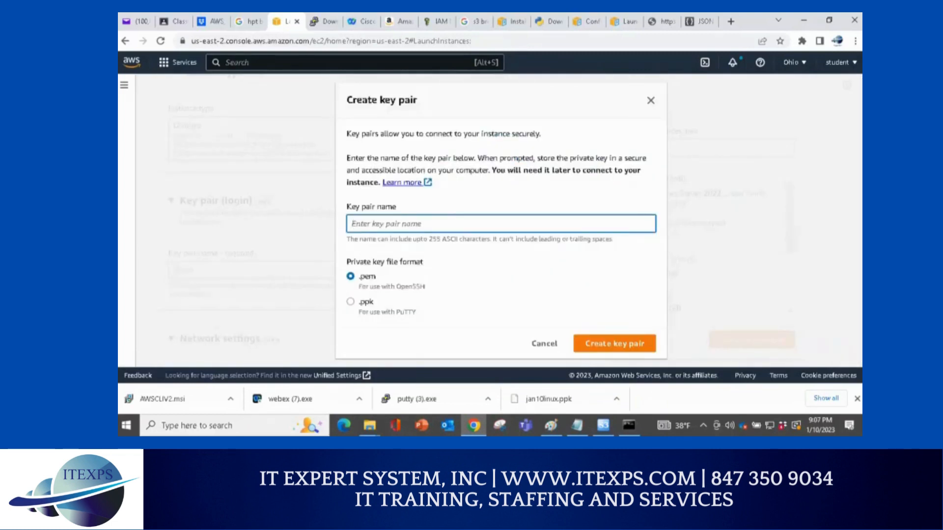
pyautogui.write('jan10windows')
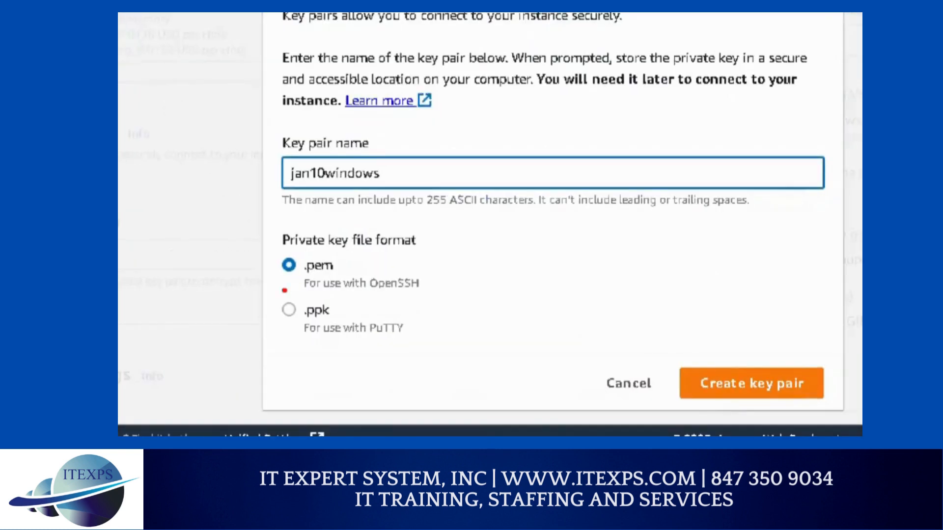
# Mark the .pem and .ppk format options and the key pair name in red, then create the key pair in .pem format.
pyautogui.moveTo(284, 290)
pyautogui.mouseDown()
pyautogui.moveTo(432, 268)
pyautogui.moveTo(322, 256)
pyautogui.mouseUp()
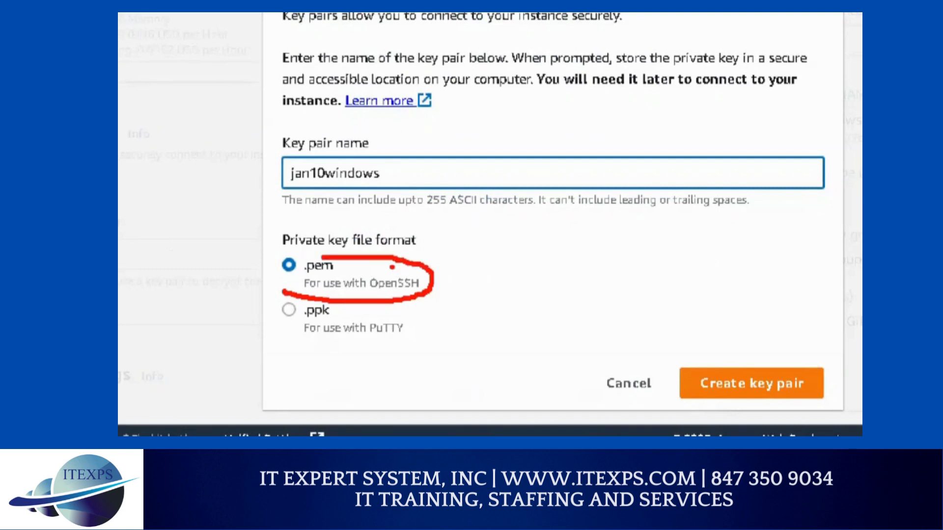
pyautogui.moveTo(305, 339); pyautogui.dragTo(416, 337)
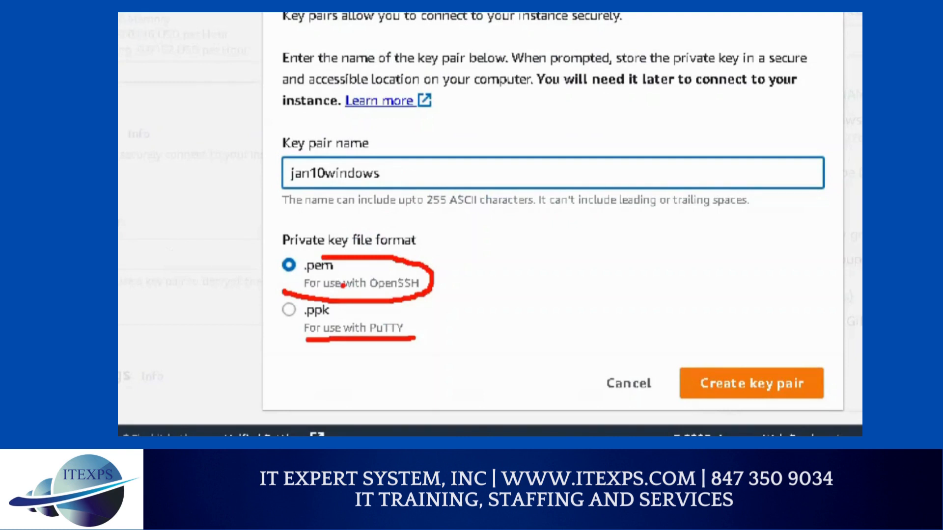
pyautogui.moveTo(290, 188); pyautogui.dragTo(310, 188)
pyautogui.press('Escape')
pyautogui.click(602, 346)
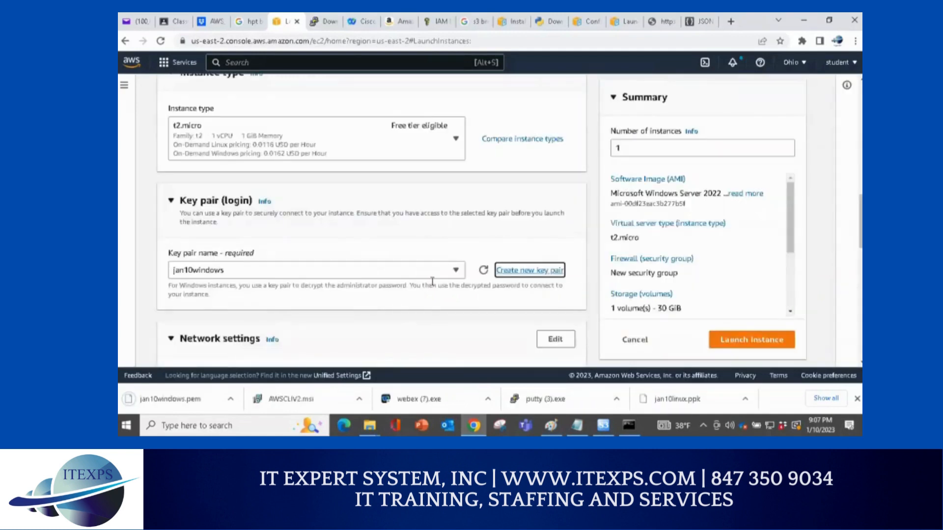
# Magnify the network settings and mark the VPC, subnet preference and enabled auto-assign public IP in red, adding freehand strokes beside them.
pyautogui.scroll(-2, 430, 283)
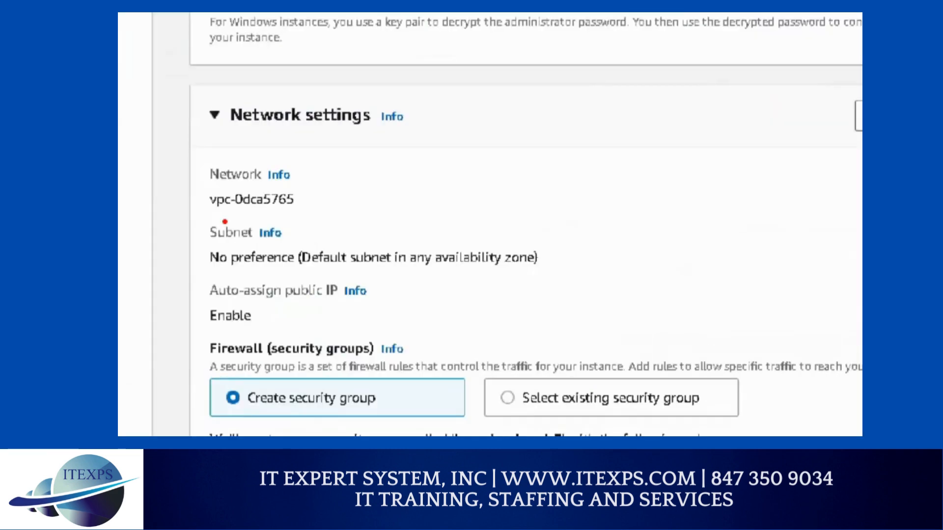
pyautogui.moveTo(206, 213)
pyautogui.mouseDown()
pyautogui.moveTo(303, 212)
pyautogui.moveTo(206, 184)
pyautogui.moveTo(203, 212)
pyautogui.mouseUp()
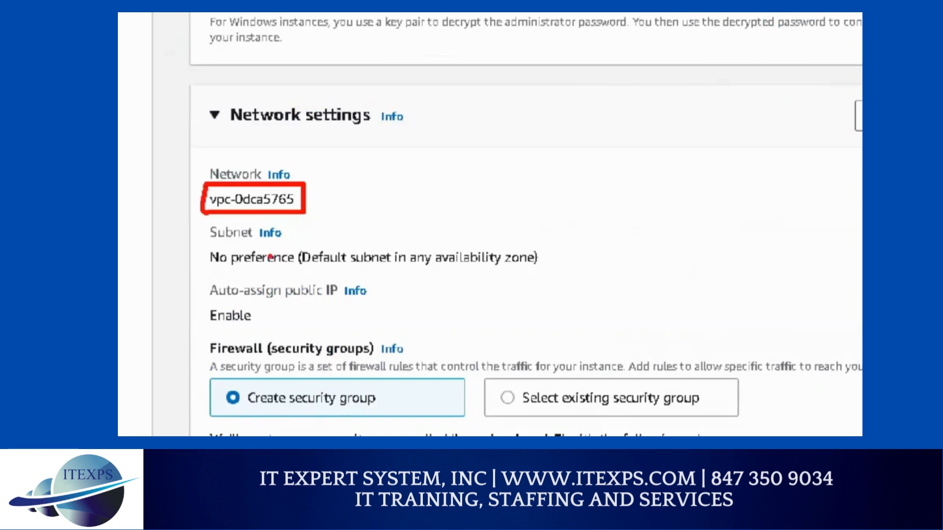
pyautogui.moveTo(203, 271); pyautogui.dragTo(271, 270)
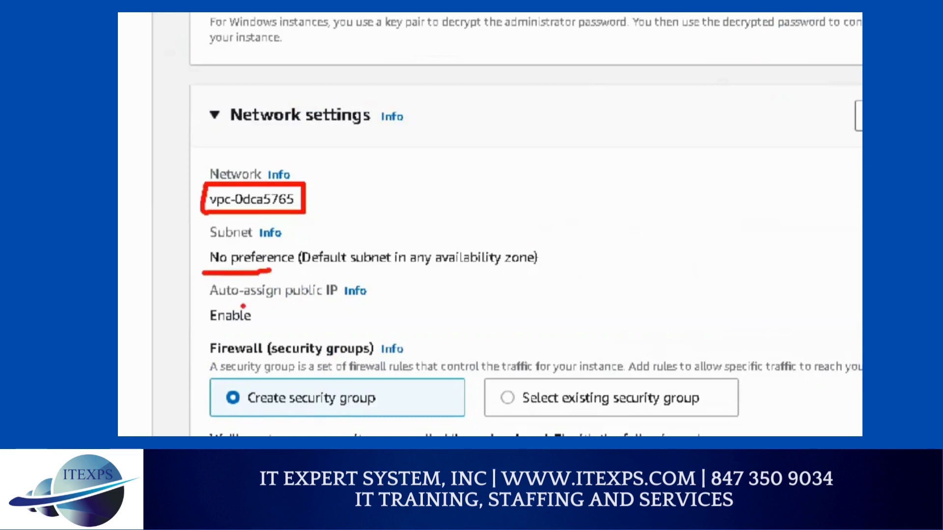
pyautogui.moveTo(214, 303); pyautogui.dragTo(346, 303)
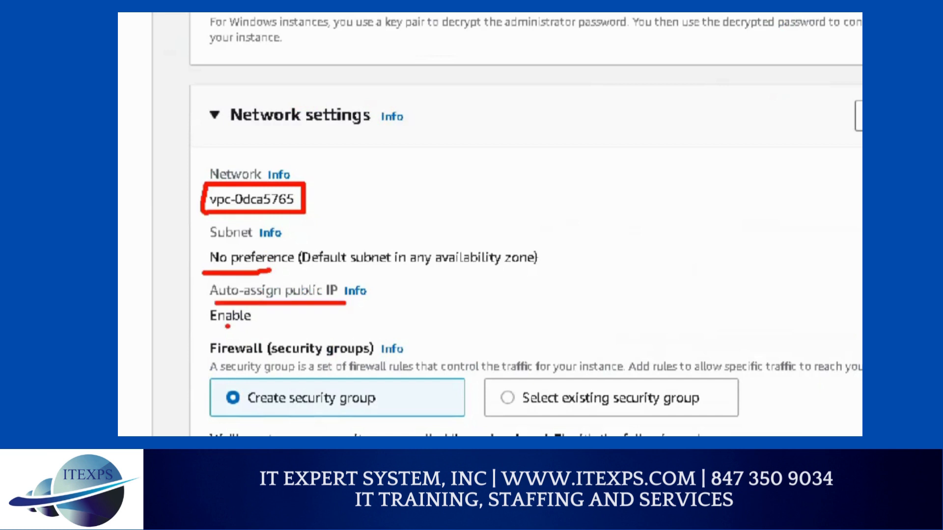
pyautogui.moveTo(201, 330); pyautogui.dragTo(271, 329)
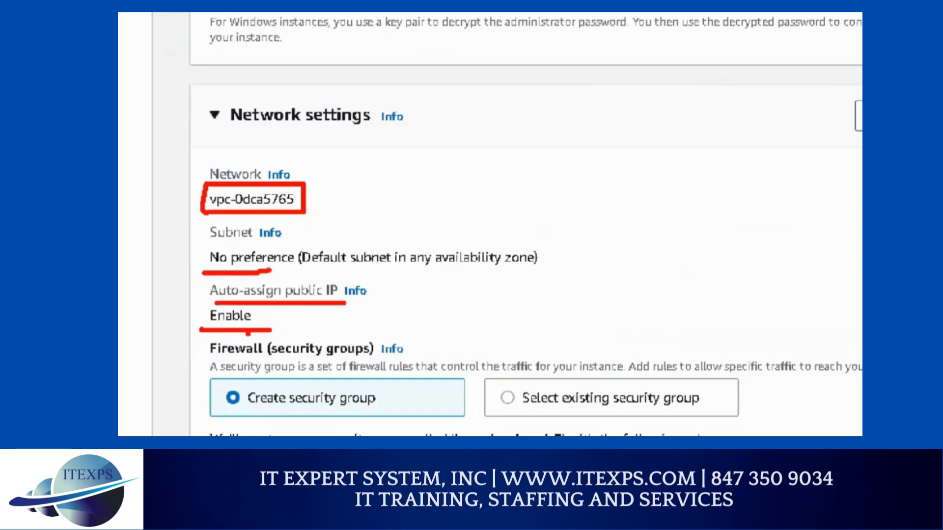
pyautogui.moveTo(463, 155)
pyautogui.mouseDown()
pyautogui.moveTo(487, 229)
pyautogui.moveTo(491, 309)
pyautogui.mouseUp()
pyautogui.moveTo(533, 170)
pyautogui.mouseDown()
pyautogui.moveTo(559, 177)
pyautogui.moveTo(541, 206)
pyautogui.mouseUp()
pyautogui.moveTo(578, 165)
pyautogui.mouseDown()
pyautogui.moveTo(584, 186)
pyautogui.moveTo(579, 171)
pyautogui.mouseUp()
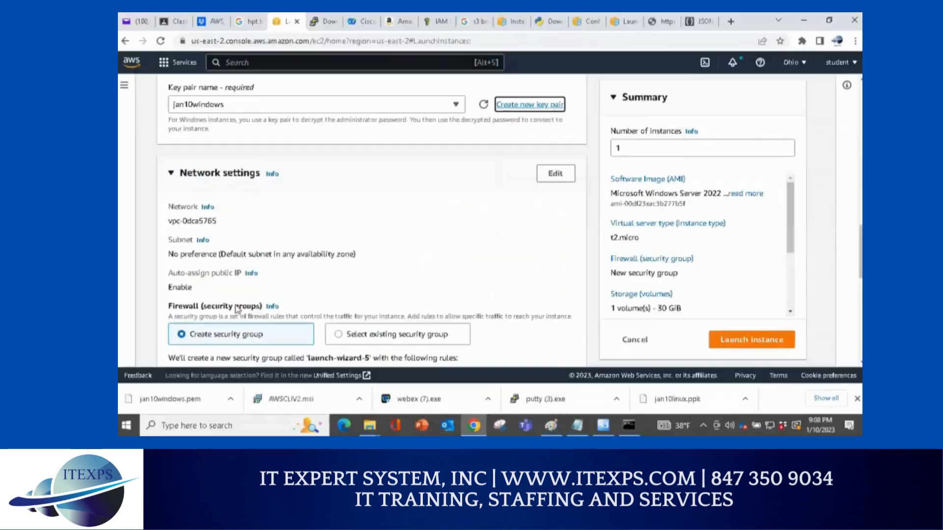
# Highlight the new security group name launch-wizard-5, and allow HTTPS and HTTP traffic from the internet.
pyautogui.scroll(-3, 231, 273)
pyautogui.scroll(-1, 230, 273)
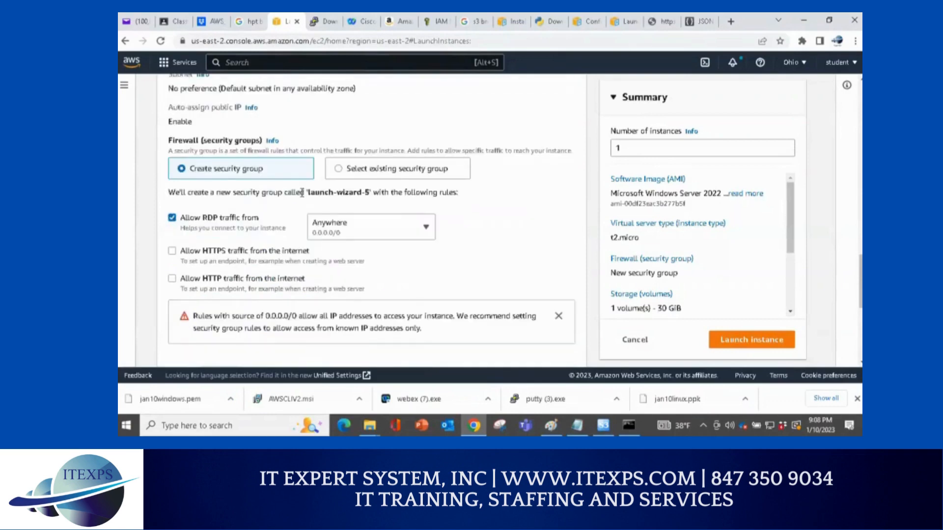
pyautogui.moveTo(357, 192); pyautogui.dragTo(309, 192)
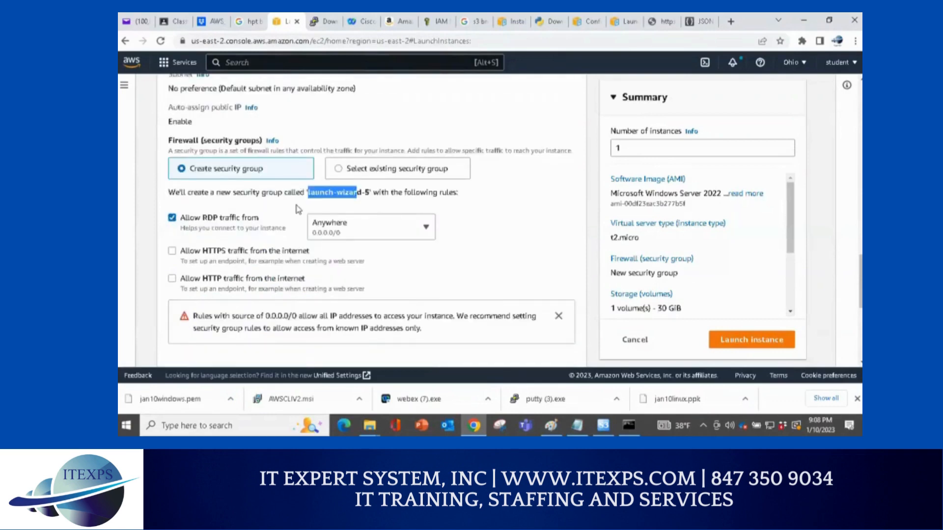
pyautogui.moveTo(370, 192); pyautogui.dragTo(309, 192)
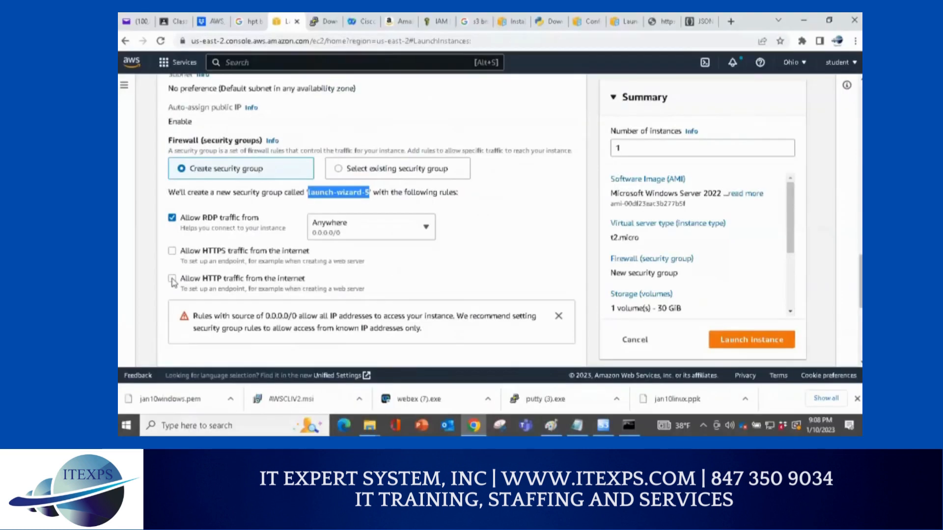
pyautogui.click(158, 290)
pyautogui.click(158, 338)
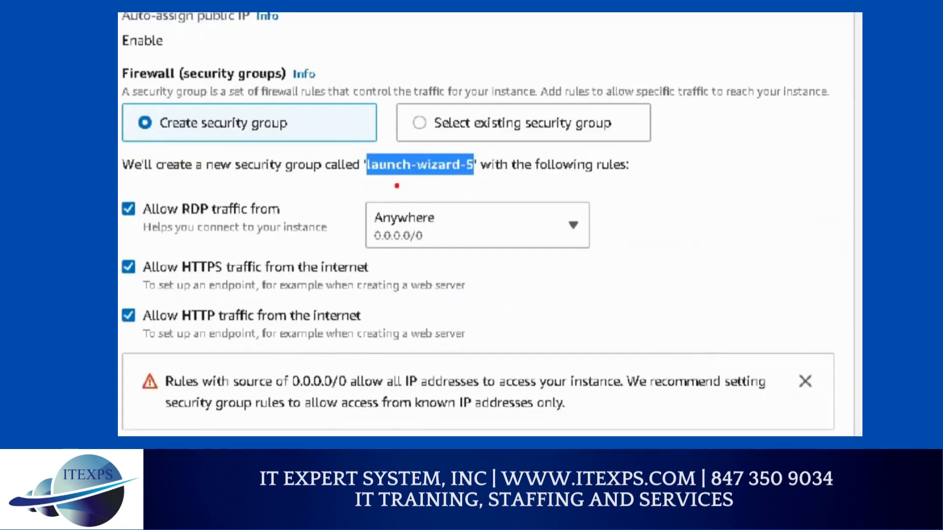
# Mark the launch-wizard-5 name and the Create security group option in red, and keep Anywhere as the RDP traffic source.
pyautogui.moveTo(356, 179); pyautogui.dragTo(478, 178)
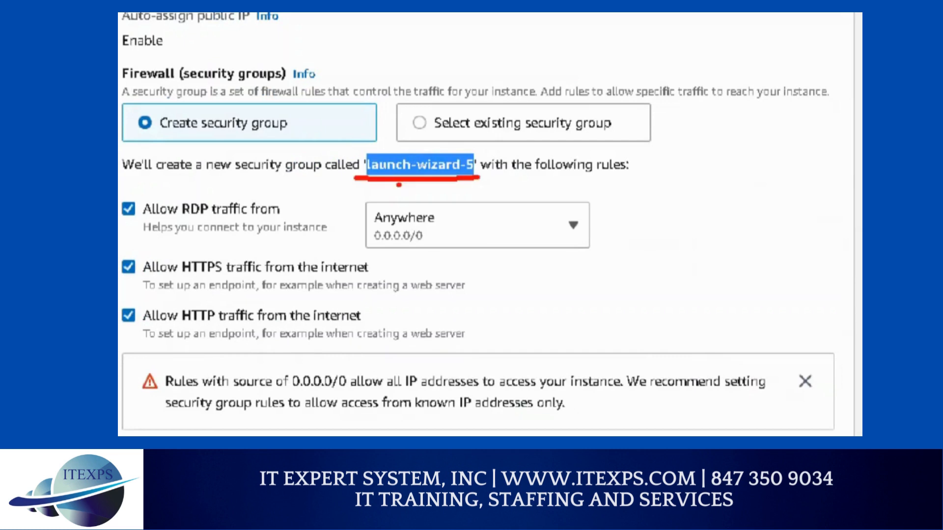
pyautogui.moveTo(367, 186); pyautogui.dragTo(476, 185)
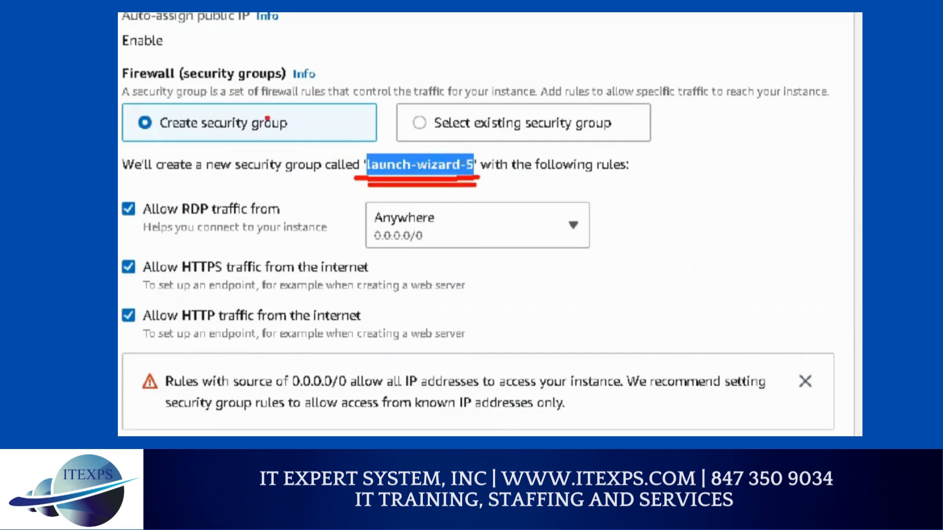
pyautogui.moveTo(267, 118); pyautogui.dragTo(157, 150)
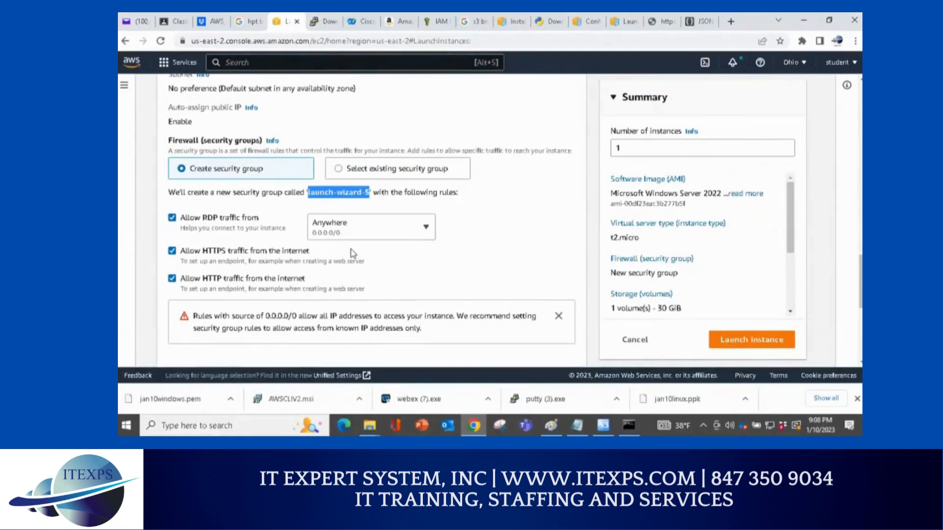
pyautogui.click(426, 228)
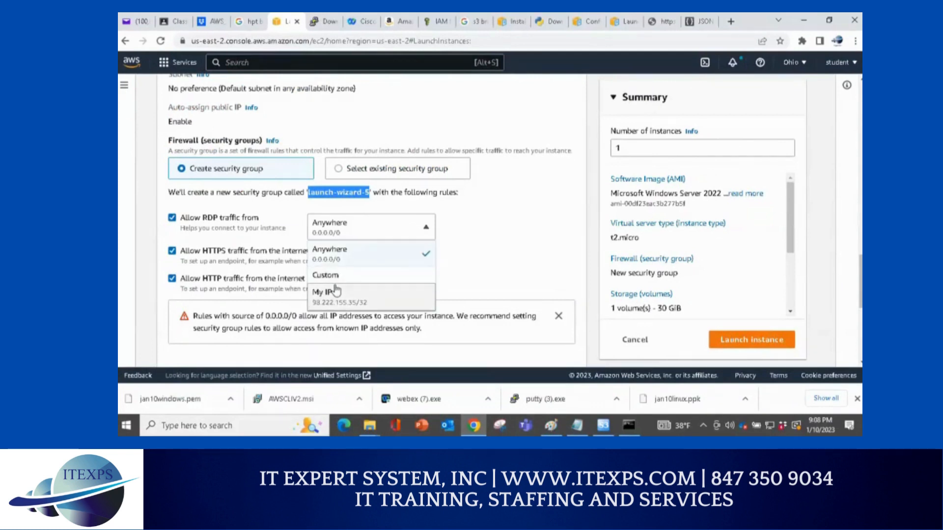
pyautogui.click(319, 255)
# Mark the 30 GiB root volume size in red under storage, and launch the instance.
pyautogui.scroll(-2, 352, 246)
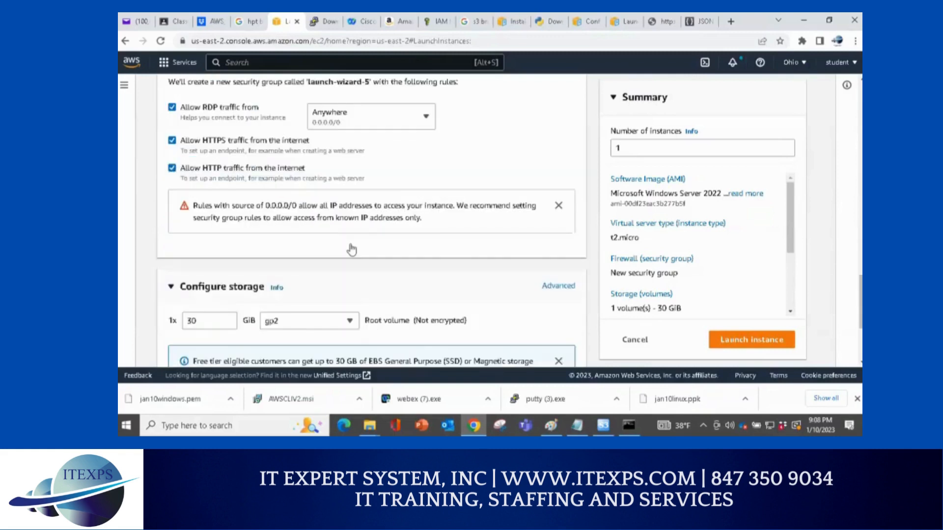
pyautogui.scroll(-3, 352, 249)
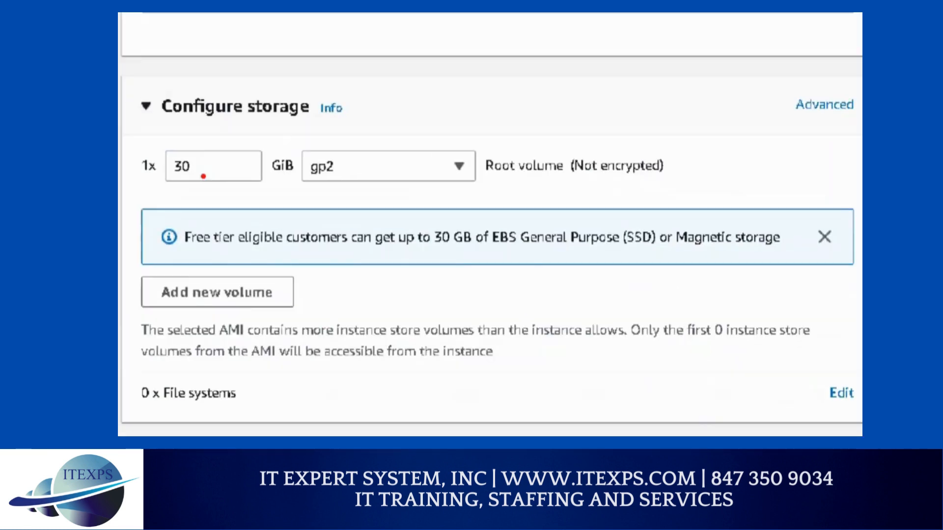
pyautogui.moveTo(203, 176); pyautogui.dragTo(202, 180)
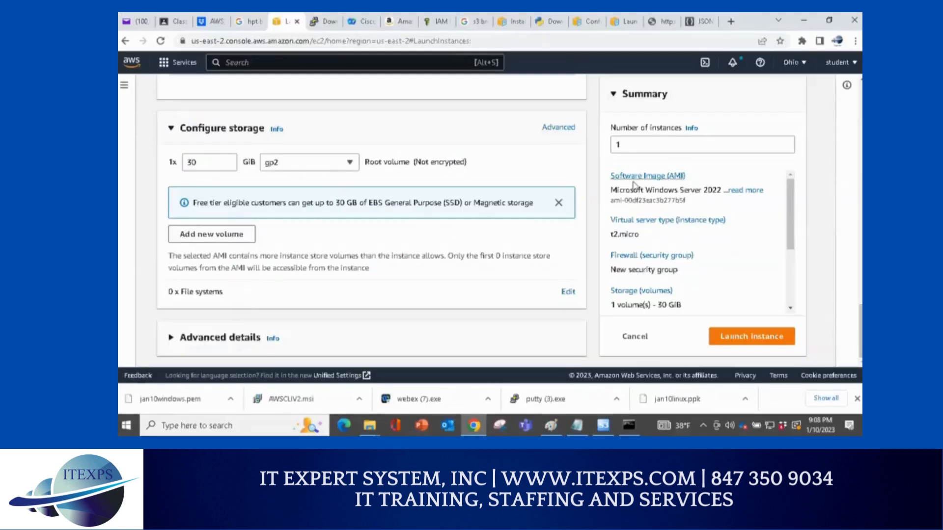
pyautogui.click(734, 338)
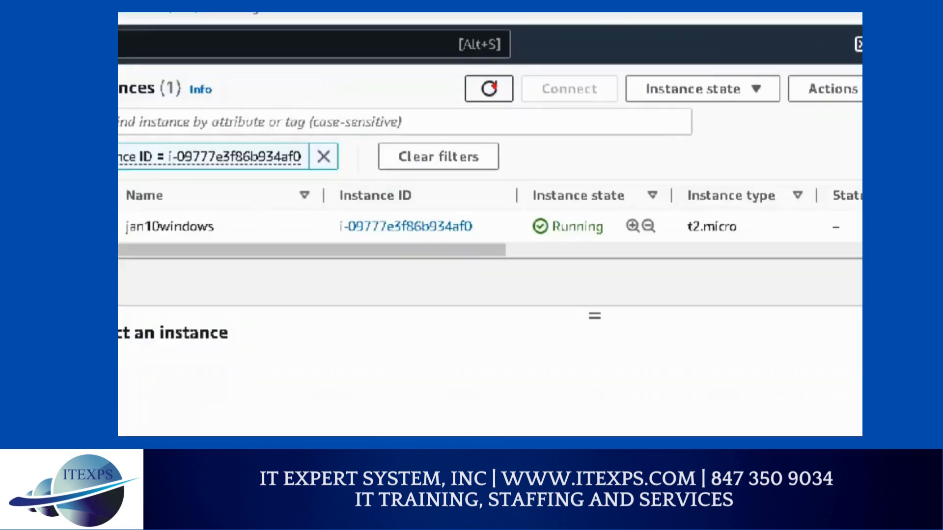
# Refresh the instances list to update the status of jan10windows, and mark the refresh control in red.
pyautogui.click(489, 88)
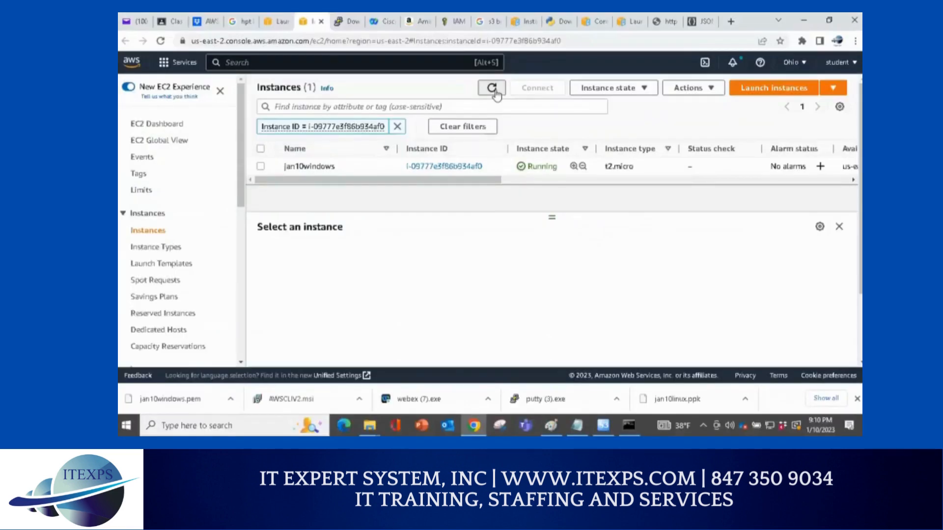
pyautogui.click(494, 90)
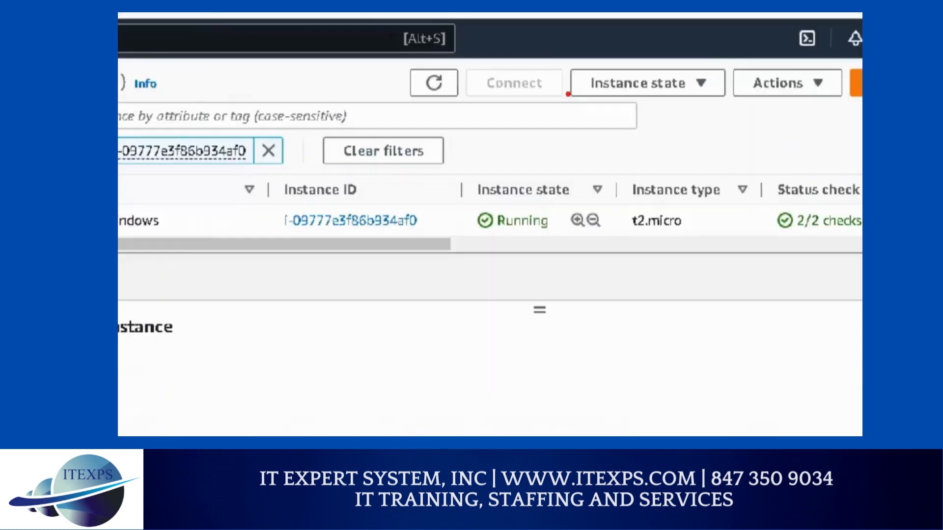
pyautogui.moveTo(449, 65)
pyautogui.mouseDown()
pyautogui.moveTo(404, 91)
pyautogui.moveTo(435, 85)
pyautogui.mouseUp()
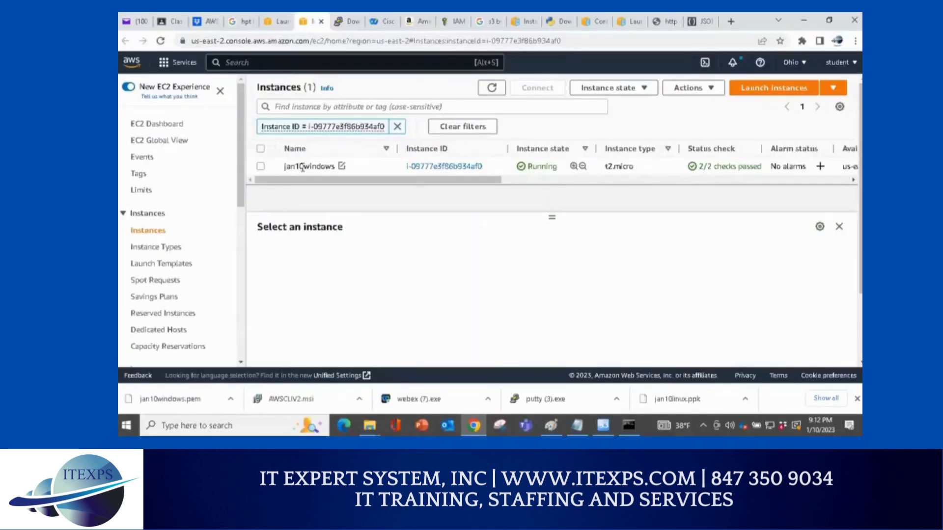
# Select the jan10windows instance and mark its name, its status check and an arrow towards Connect in red.
pyautogui.click(303, 167)
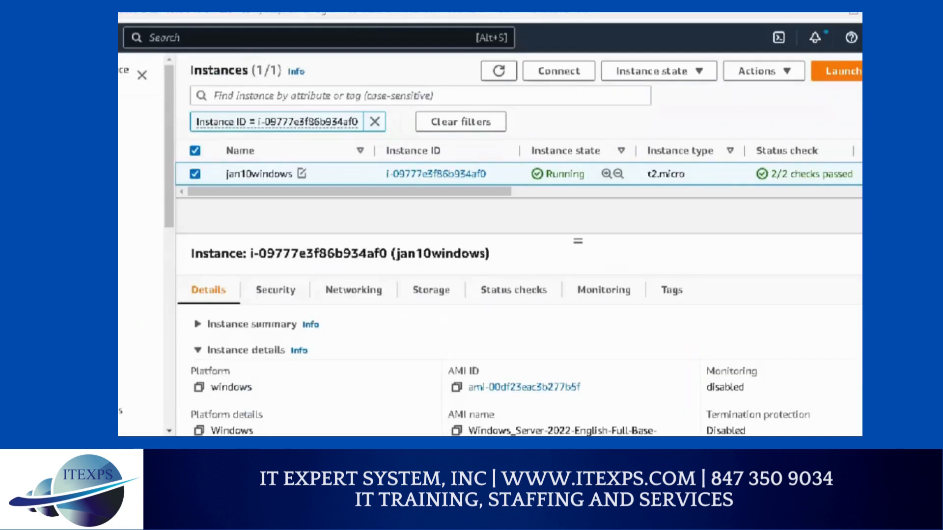
pyautogui.moveTo(270, 164)
pyautogui.mouseDown()
pyautogui.moveTo(274, 185)
pyautogui.moveTo(506, 88)
pyautogui.moveTo(504, 74)
pyautogui.moveTo(515, 96)
pyautogui.mouseUp()
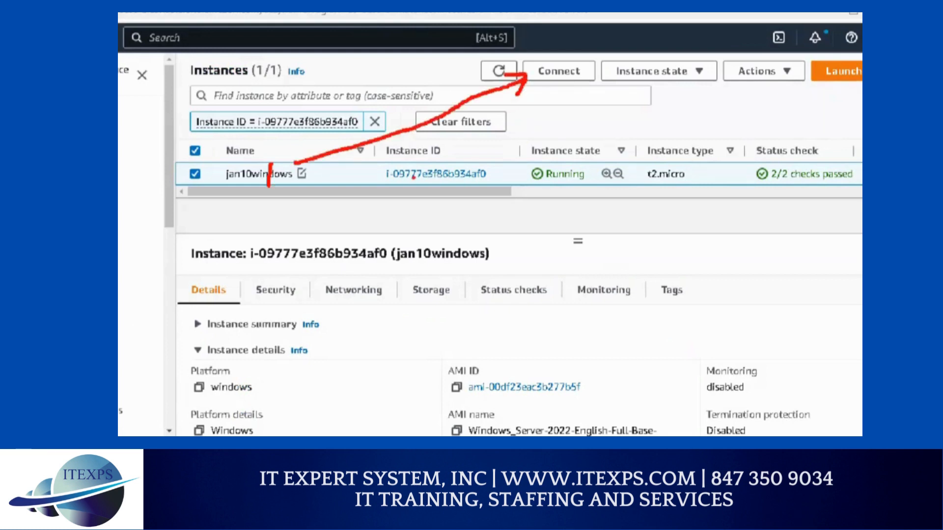
pyautogui.moveTo(236, 185); pyautogui.dragTo(263, 184)
pyautogui.moveTo(813, 153); pyautogui.dragTo(757, 157)
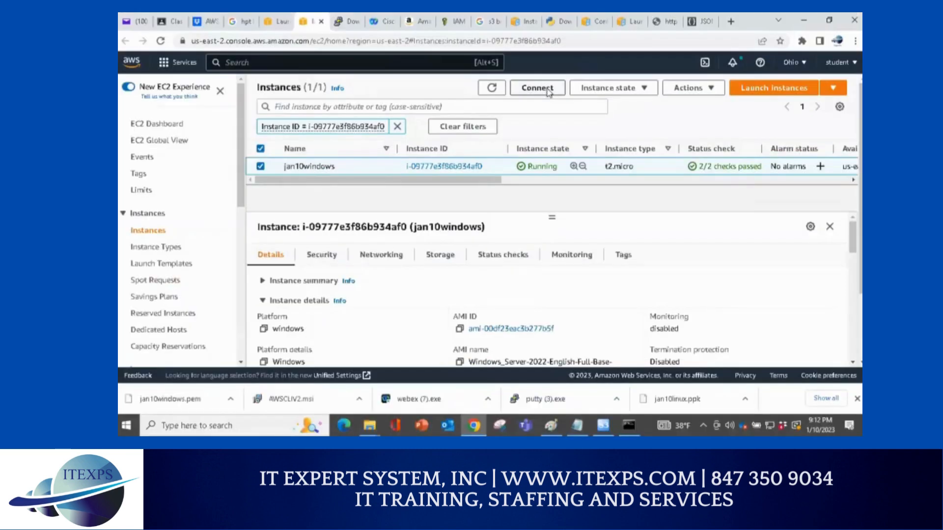
# Open the connection options for jan10windows, mark RDP client in red and switch to that method.
pyautogui.click(559, 71)
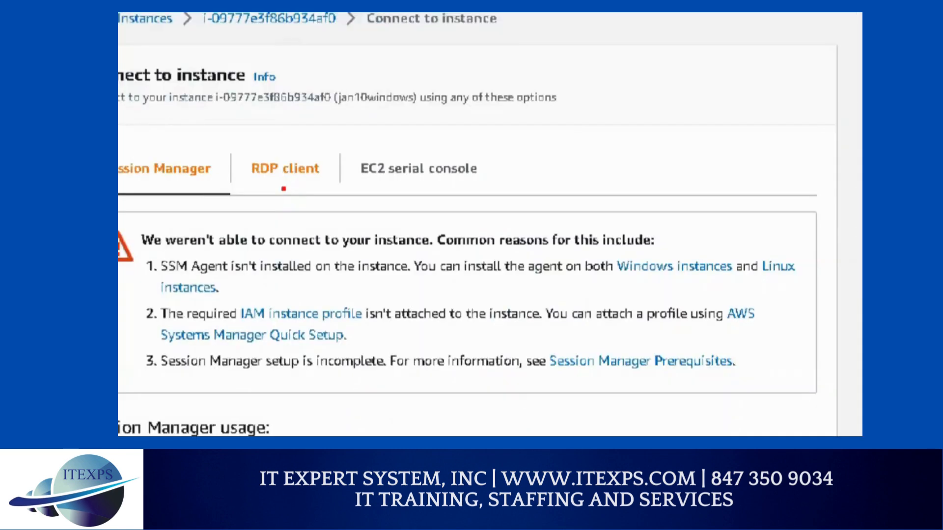
pyautogui.moveTo(290, 164); pyautogui.dragTo(288, 188)
pyautogui.moveTo(296, 146); pyautogui.dragTo(261, 186)
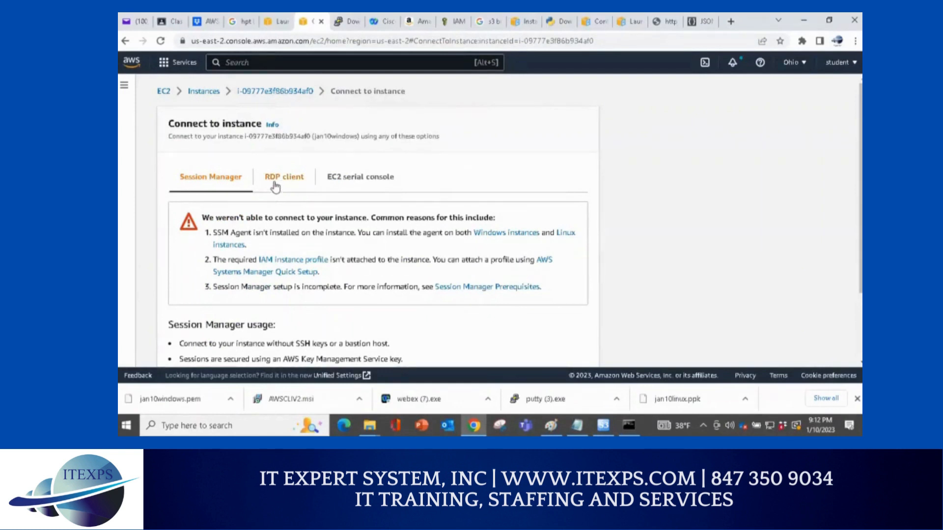
pyautogui.click(275, 182)
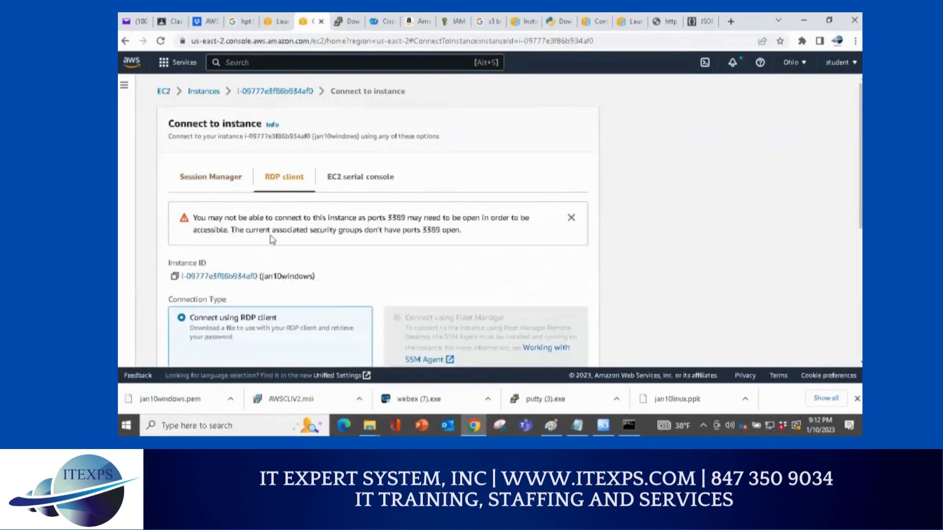
# Draw a red arrow from the RDP client option to the remote desktop file download, and download that file.
pyautogui.scroll(-2, 272, 239)
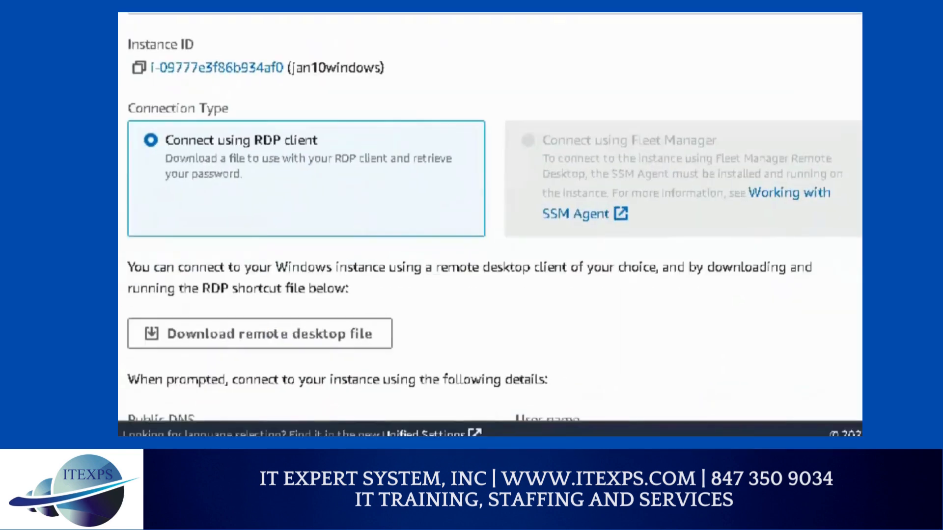
pyautogui.moveTo(257, 178)
pyautogui.mouseDown()
pyautogui.moveTo(249, 315)
pyautogui.moveTo(270, 307)
pyautogui.mouseUp()
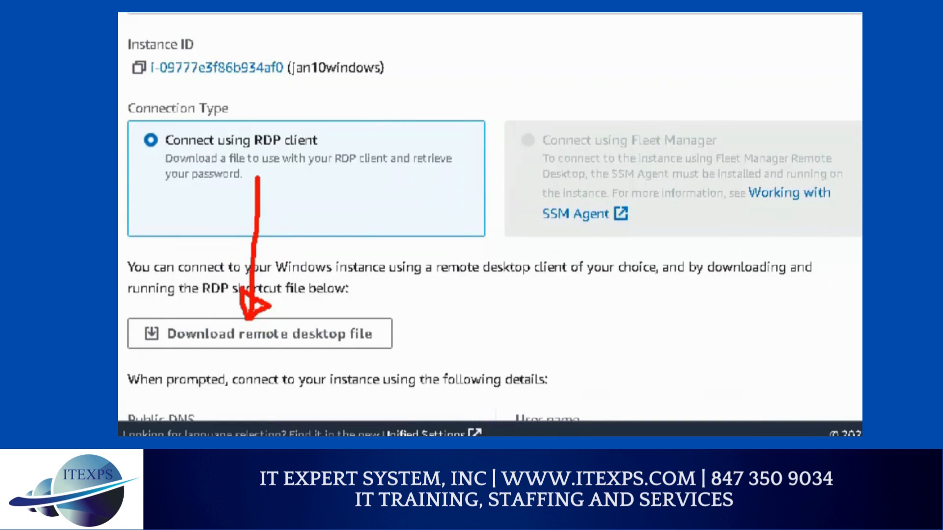
pyautogui.click(248, 337)
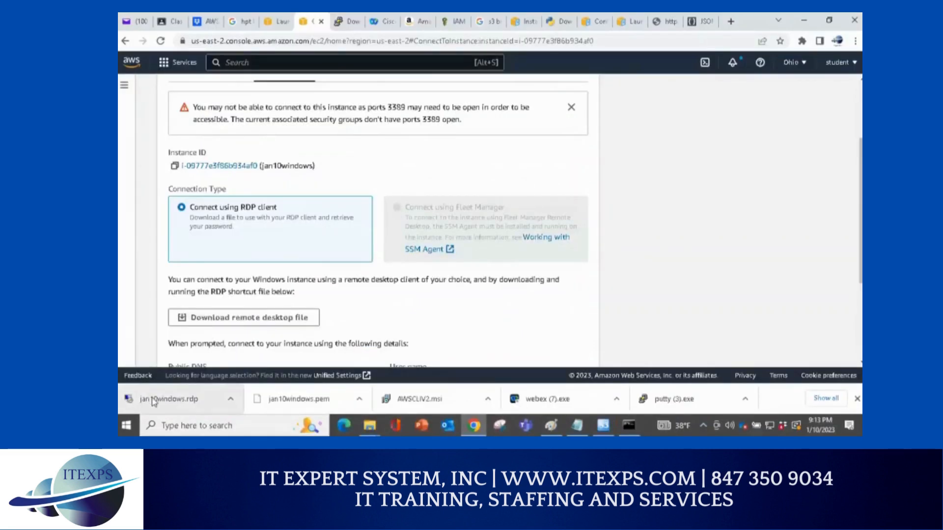
# Try to connect to the instance with the downloaded jan10windows.rdp file, and dismiss the credentials request.
pyautogui.click(153, 402)
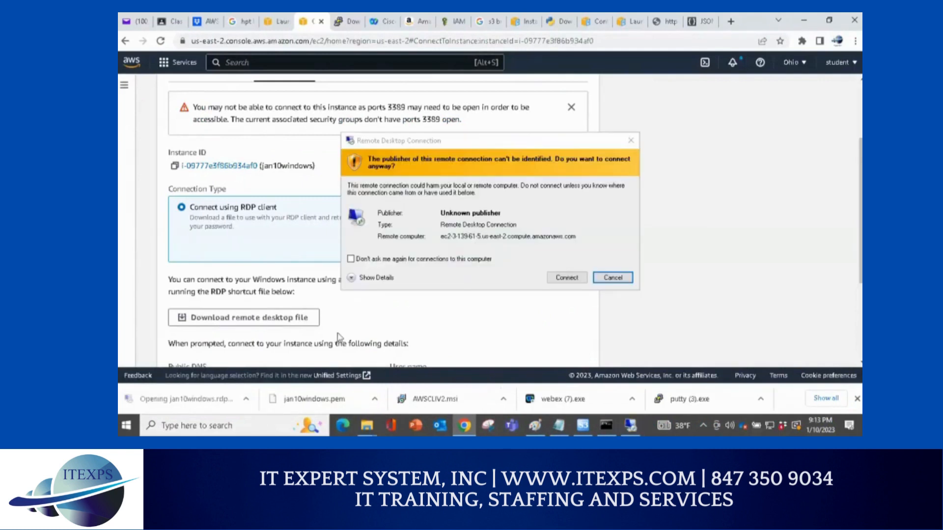
pyautogui.click(563, 281)
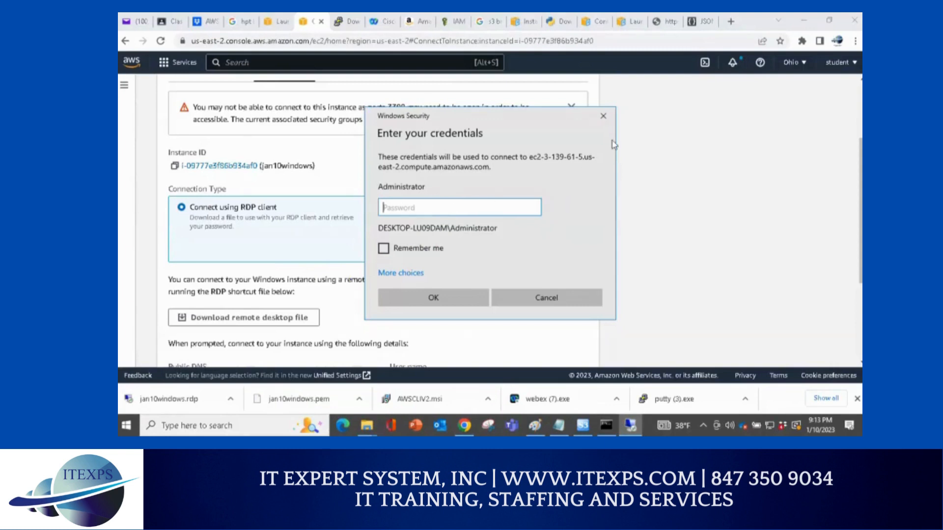
pyautogui.click(604, 117)
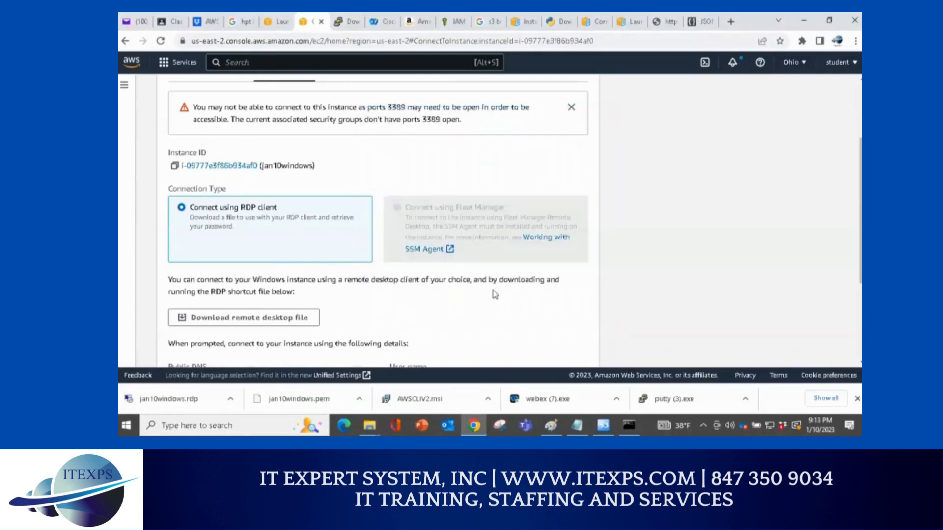
# Mark the way from the remote desktop file download to the password retrieval option in red, and open the Windows password retrieval page.
pyautogui.scroll(1, 311, 224)
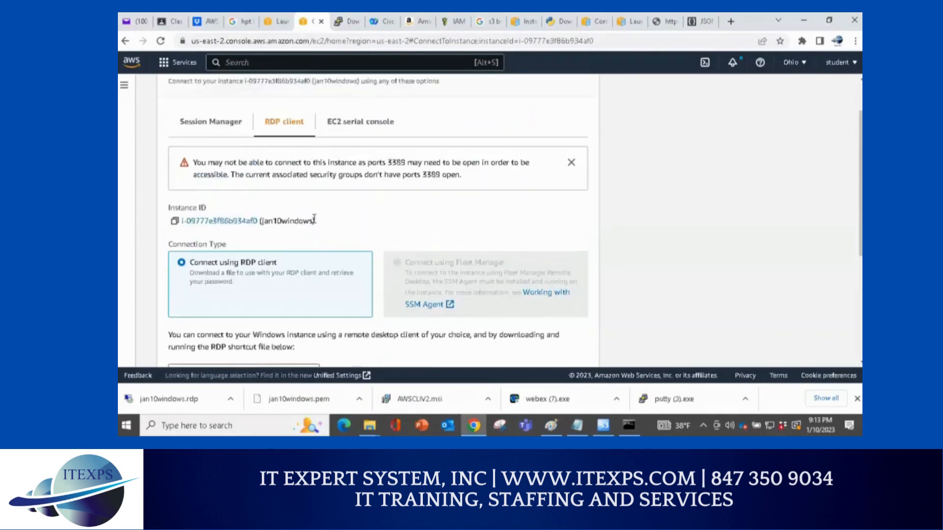
pyautogui.scroll(-2, 331, 225)
pyautogui.scroll(-1, 331, 225)
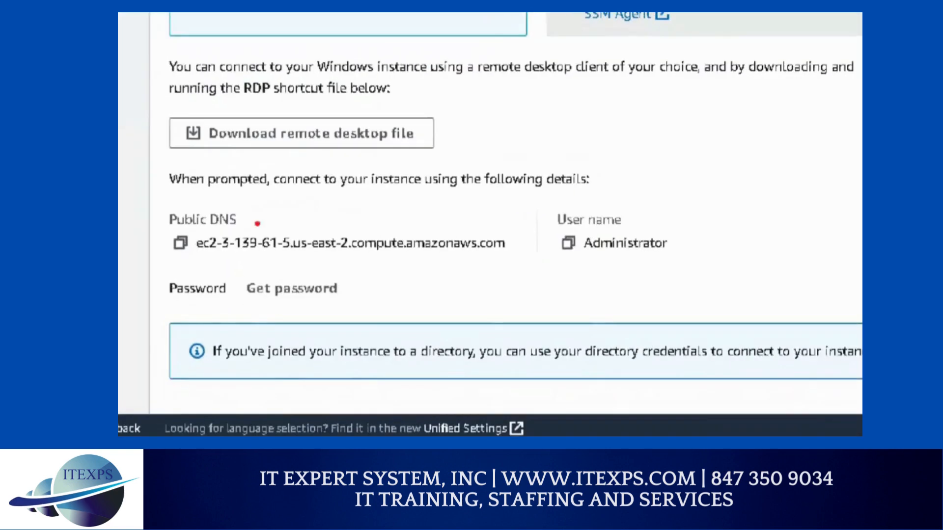
pyautogui.moveTo(234, 214); pyautogui.dragTo(234, 236)
pyautogui.moveTo(286, 183); pyautogui.dragTo(287, 267)
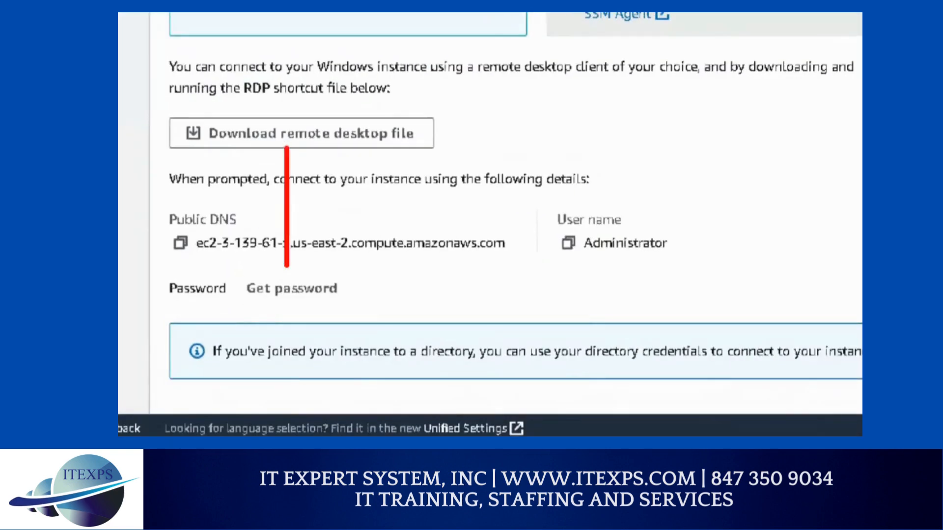
pyautogui.moveTo(241, 298); pyautogui.dragTo(333, 307)
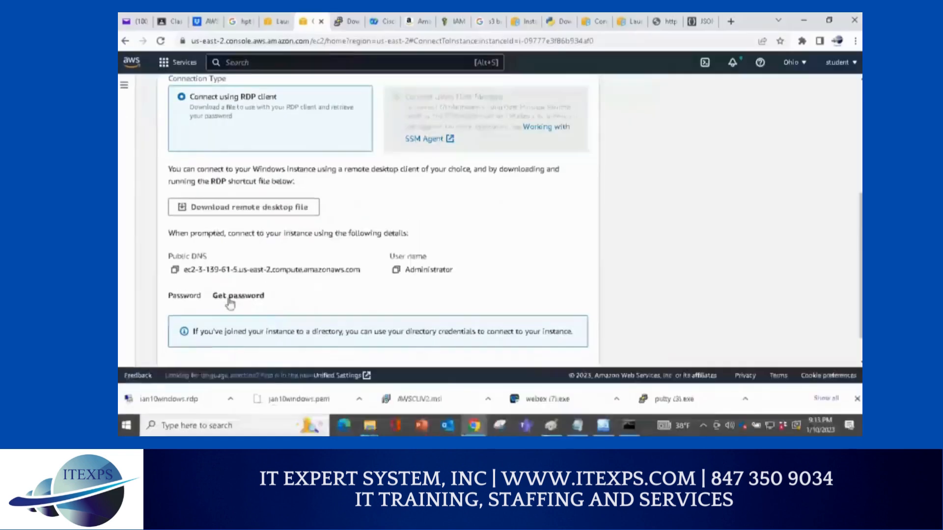
pyautogui.click(292, 288)
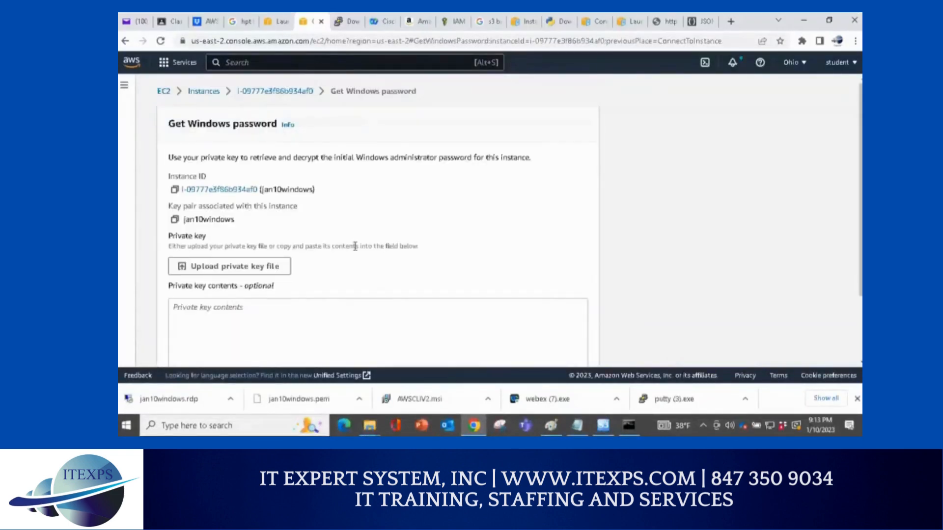
# Upload the private key file jan10windows.pem from Downloads and decrypt the Windows administrator password.
pyautogui.scroll(-2, 355, 246)
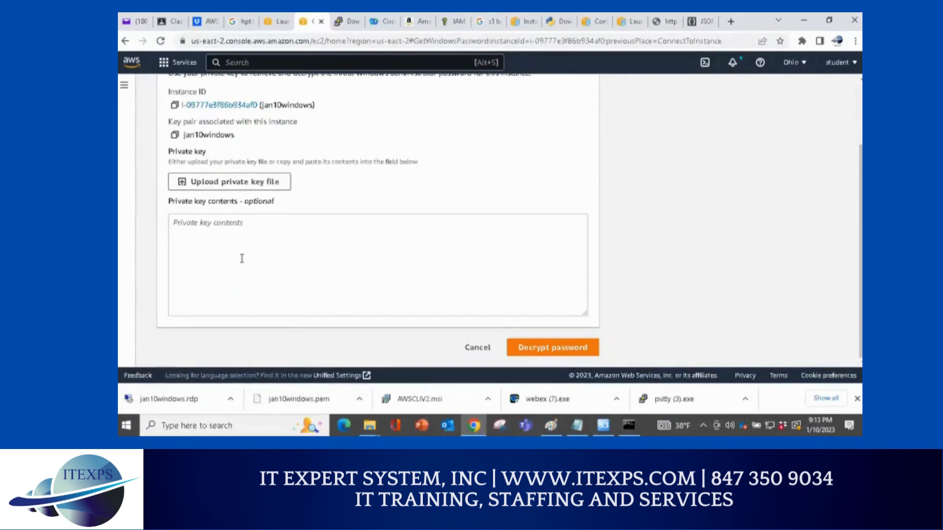
pyautogui.click(247, 188)
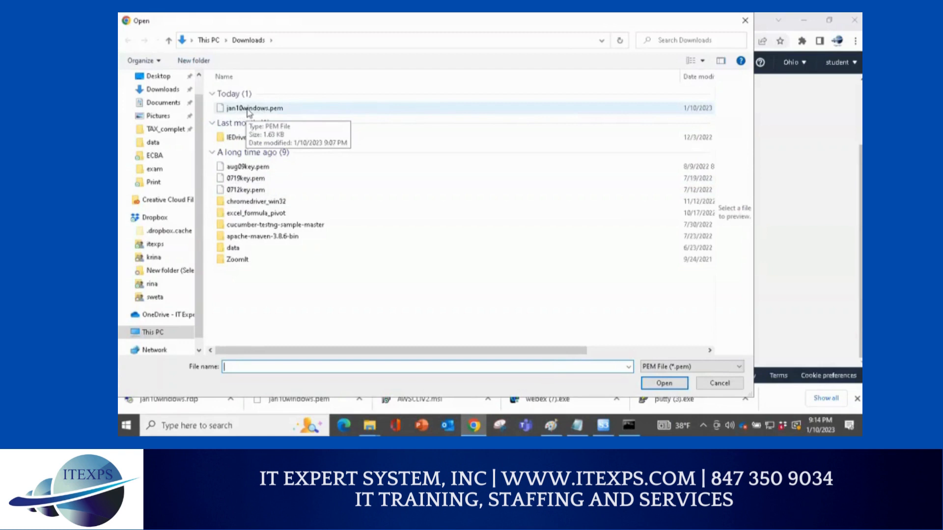
pyautogui.doubleClick(247, 109)
pyautogui.scroll(-5, 422, 265)
pyautogui.scroll(-2, 545, 268)
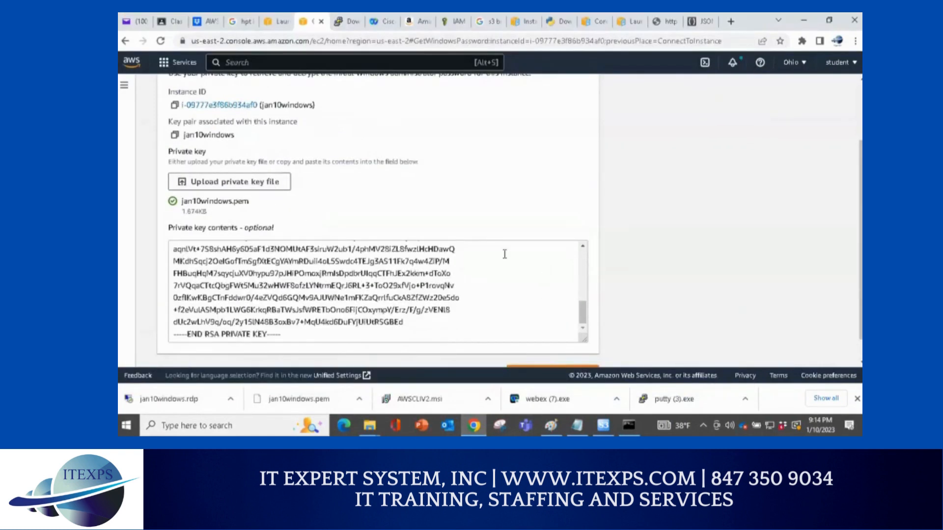
pyautogui.scroll(-1, 559, 265)
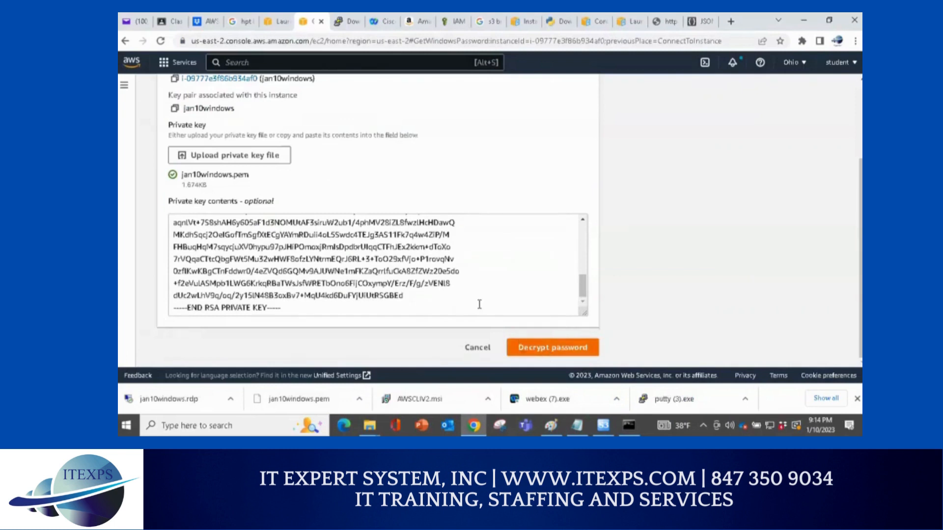
pyautogui.click(526, 351)
pyautogui.scroll(-2, 385, 293)
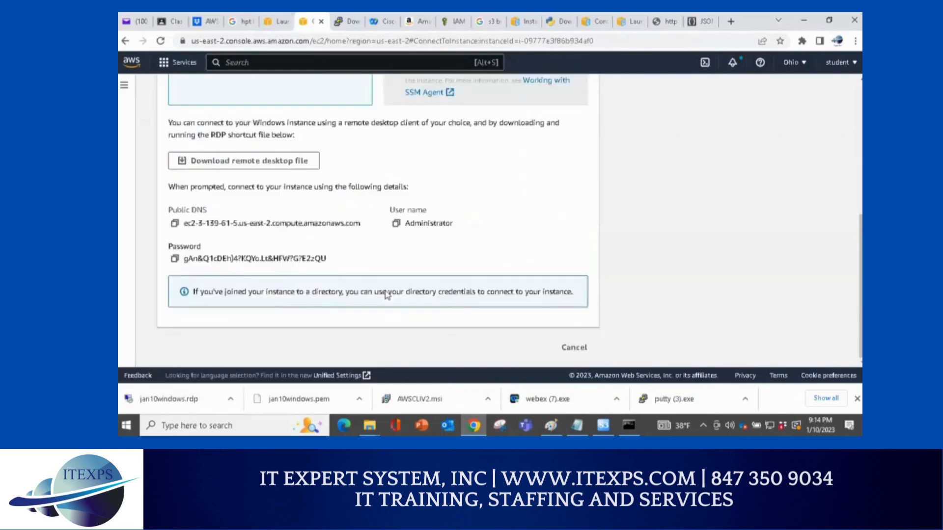
# Review the RDP connection details of jan10windows and copy the decrypted administrator password.
pyautogui.scroll(2, 385, 294)
pyautogui.scroll(2, 386, 293)
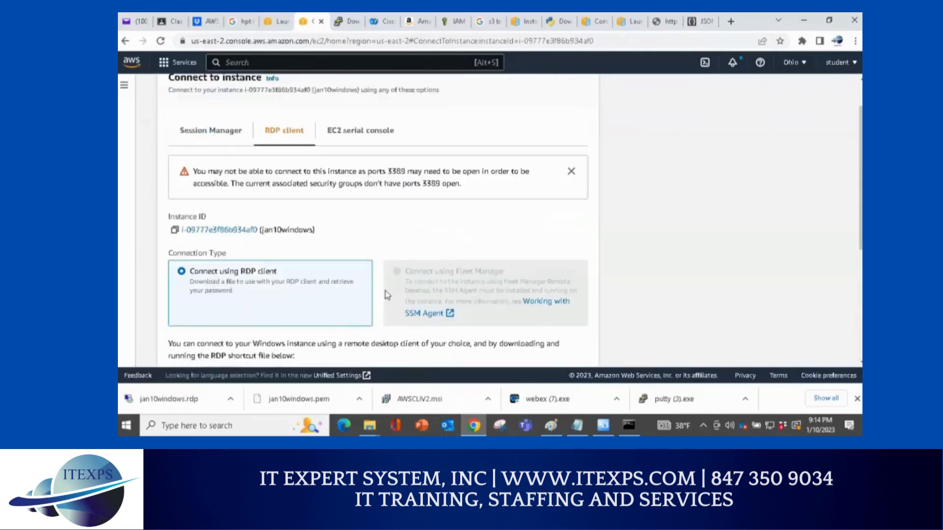
pyautogui.scroll(-4, 386, 294)
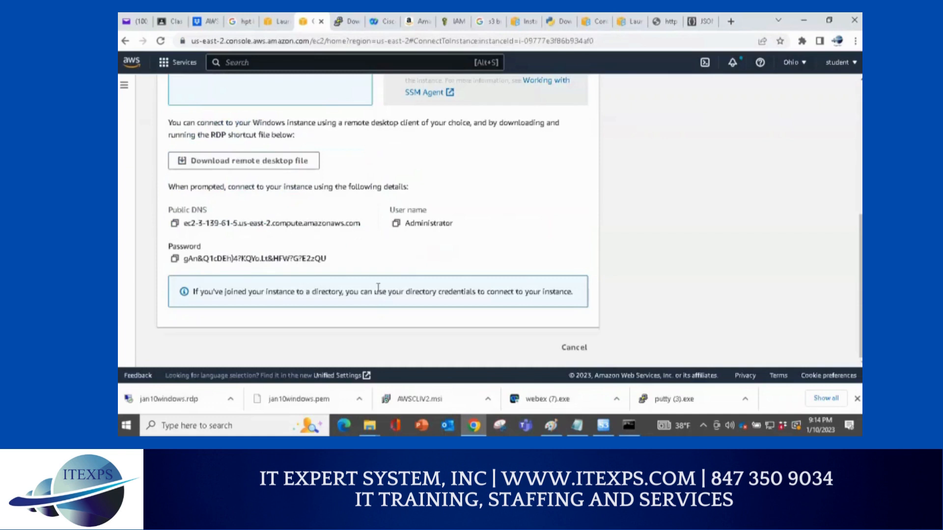
pyautogui.moveTo(328, 259); pyautogui.dragTo(177, 263)
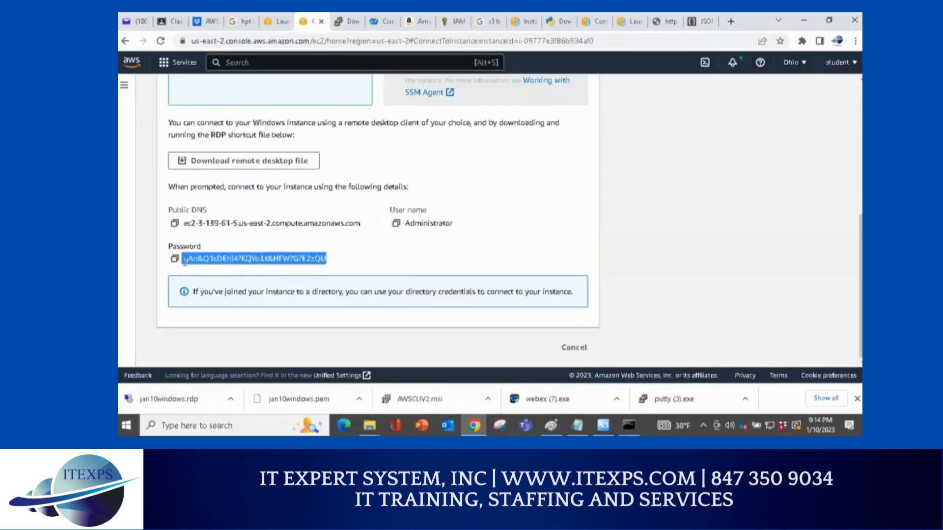
pyautogui.click(175, 260)
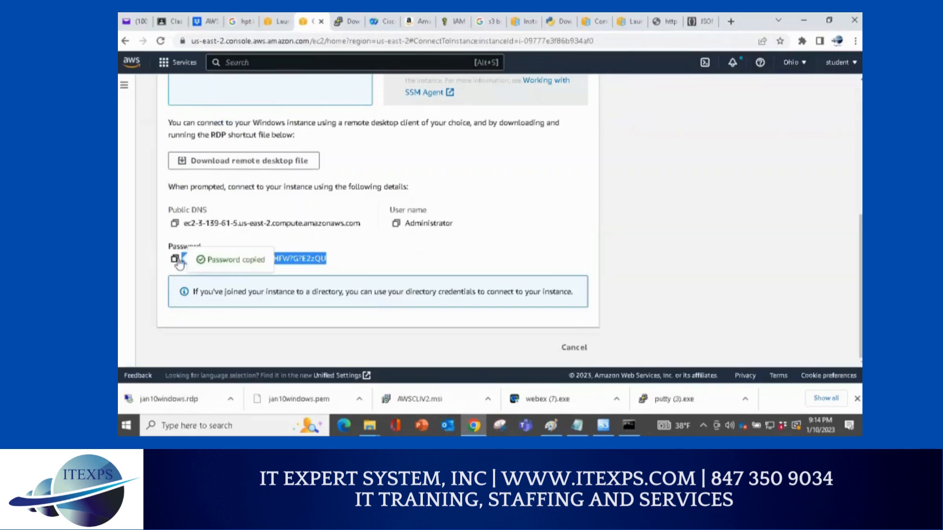
# Switch to Notepad, paste the administrator password on a new line at the end of the notes, and highlight it.
pyautogui.click(577, 426)
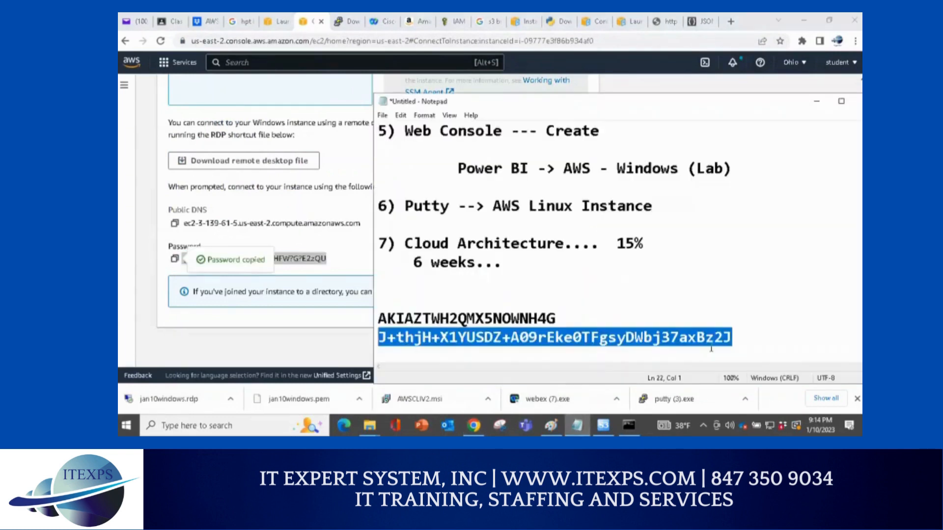
pyautogui.click(715, 339)
pyautogui.click(759, 344)
pyautogui.press('Return')
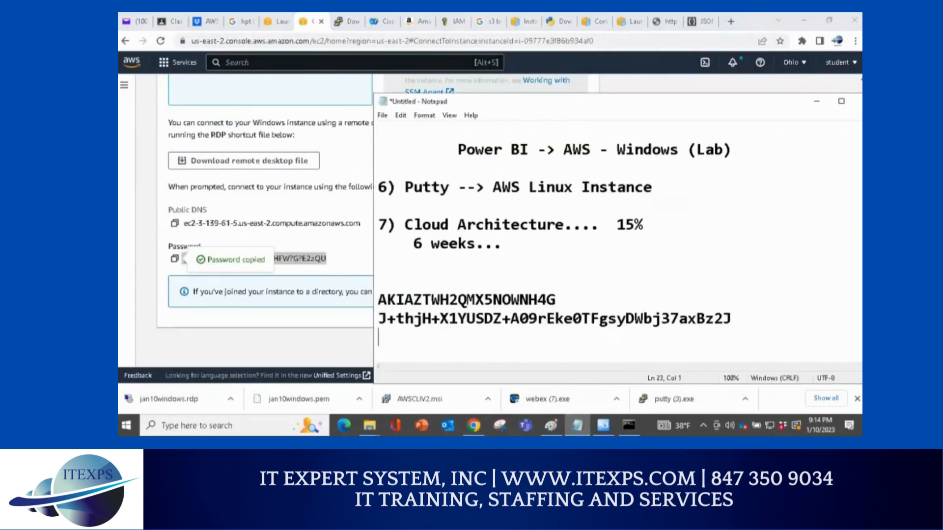
pyautogui.hotkey('ctrl', 'v')
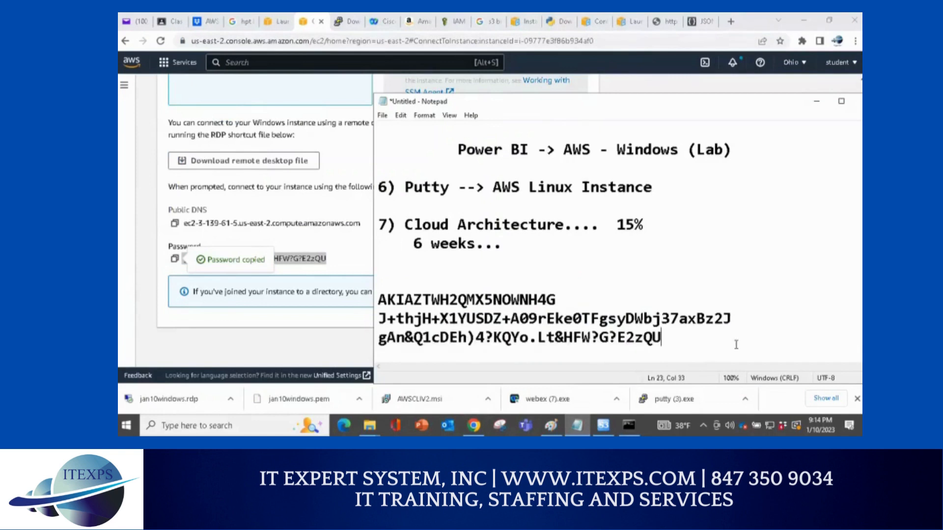
pyautogui.moveTo(662, 338); pyautogui.dragTo(382, 338)
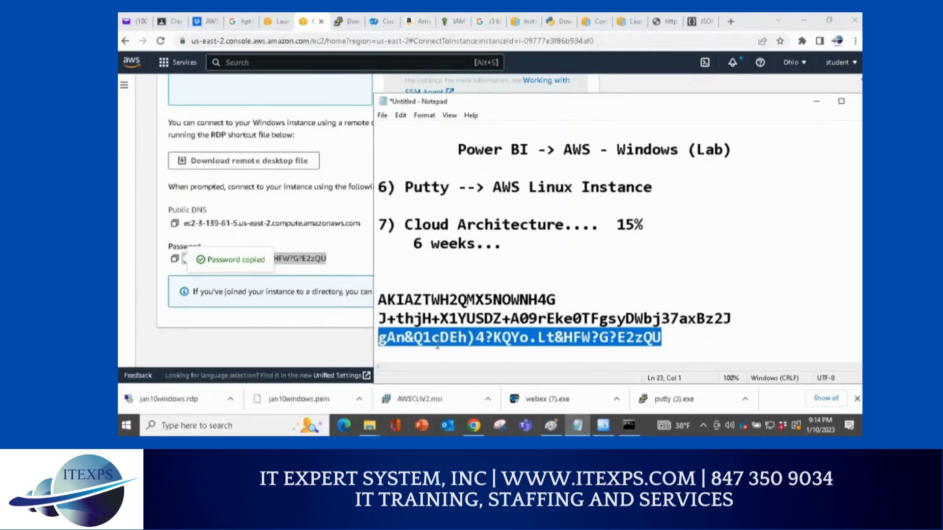
# Return to the browser, mark the downloaded jan10windows.rdp file and the decrypted password in red, and leave the annotation view.
pyautogui.click(289, 347)
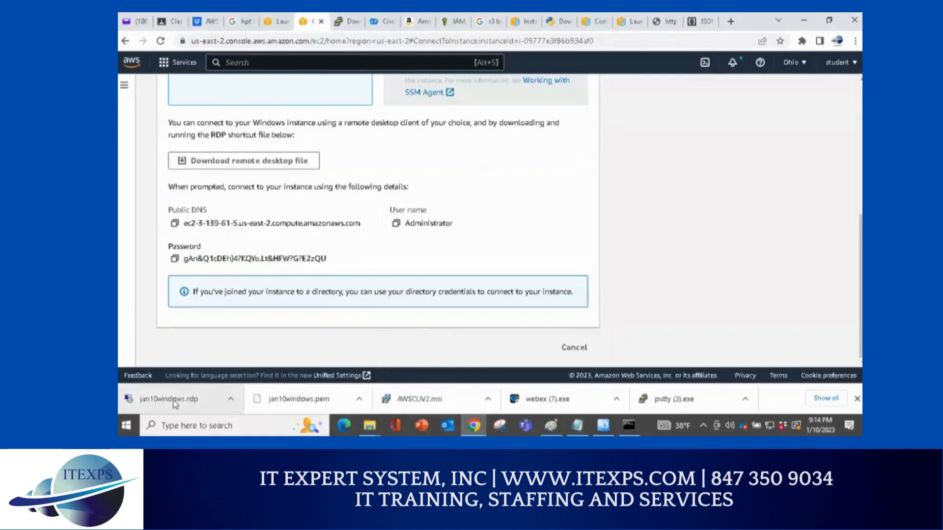
pyautogui.hotkey('ctrl', '1')
pyautogui.click(183, 389)
pyautogui.moveTo(182, 390)
pyautogui.mouseDown()
pyautogui.moveTo(206, 423)
pyautogui.moveTo(188, 414)
pyautogui.mouseUp()
pyautogui.moveTo(224, 171); pyautogui.dragTo(260, 141)
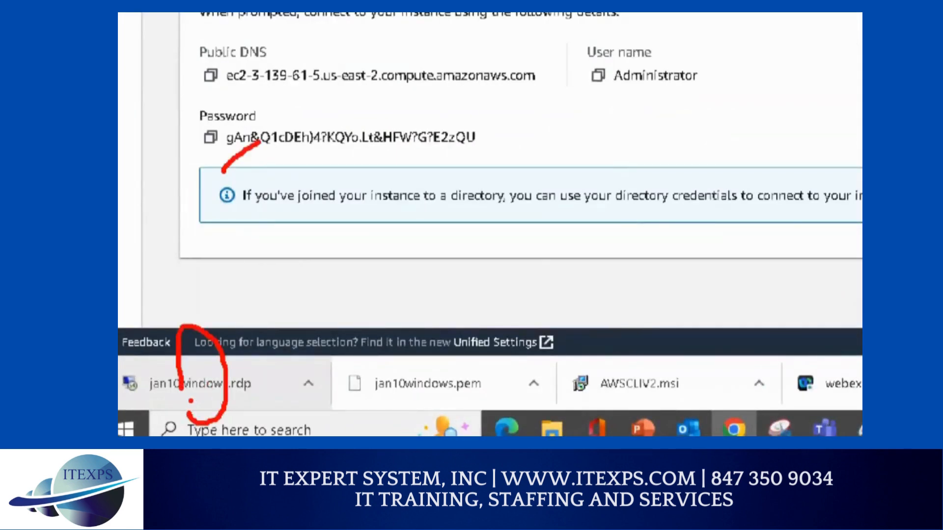
pyautogui.press('Escape')
# Connect with jan10windows.rdp despite the unknown publisher, entering the Administrator account password and having the credentials remembered.
pyautogui.click(165, 404)
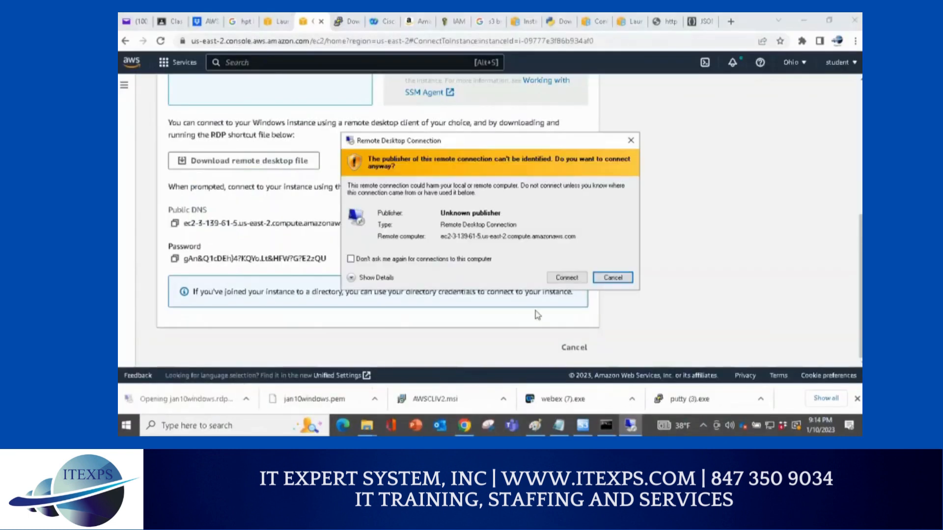
pyautogui.click(558, 278)
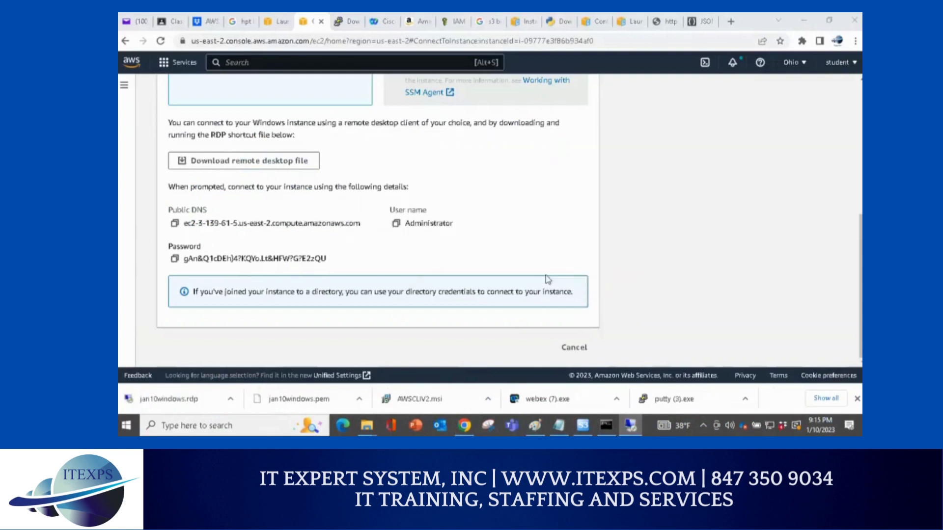
pyautogui.hotkey('ctrl', 'v')
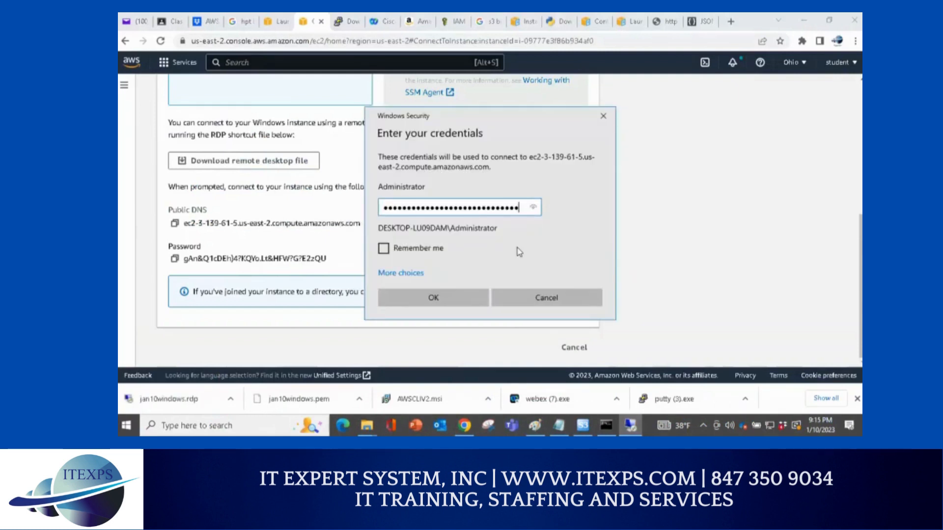
pyautogui.click(384, 249)
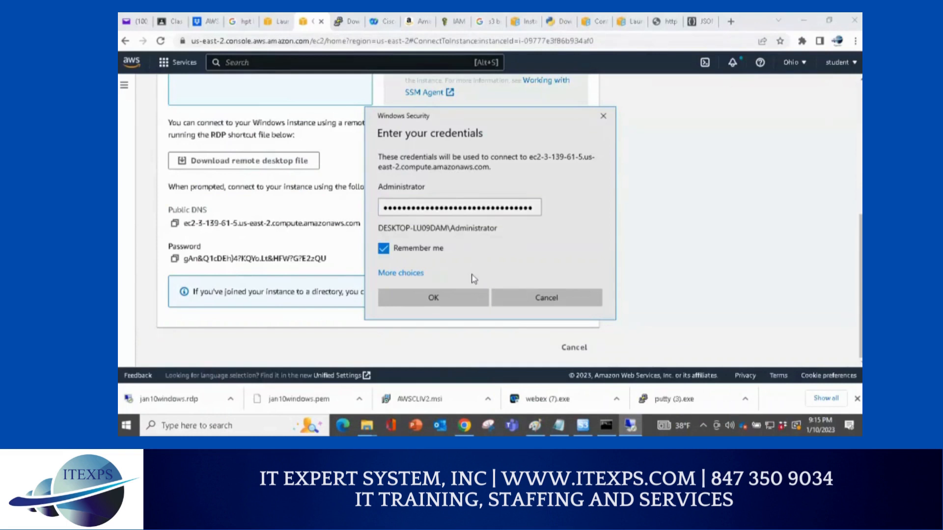
pyautogui.click(449, 305)
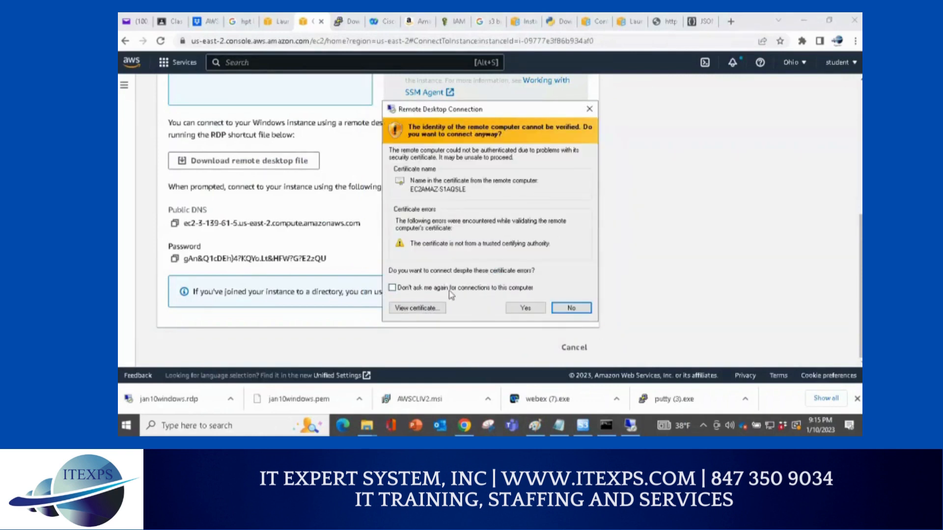
# Accept the remote computer's certificate without being asked again, and allow the server to be discoverable on its network.
pyautogui.click(416, 289)
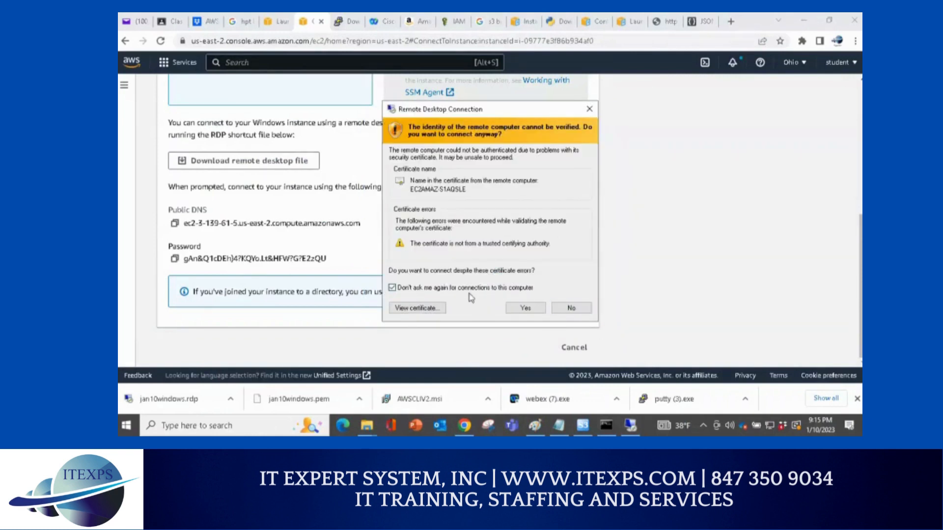
pyautogui.click(523, 310)
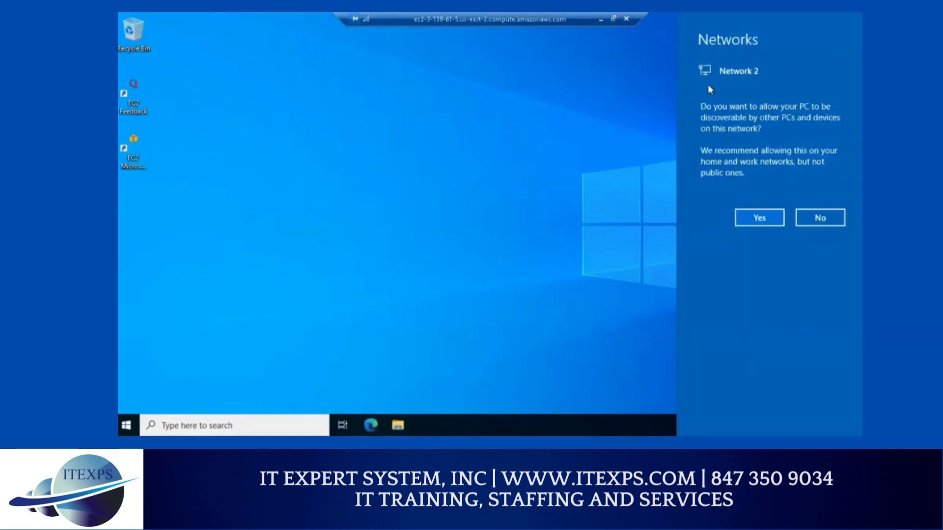
pyautogui.click(753, 218)
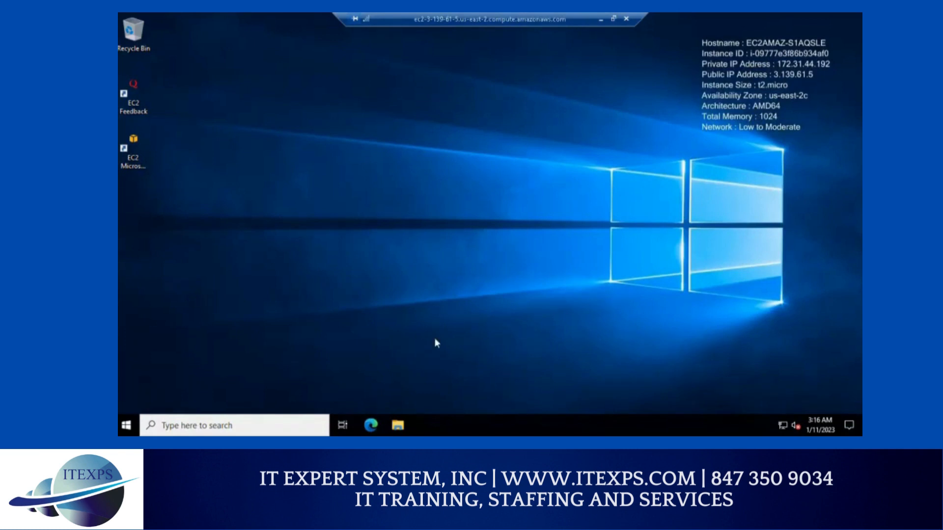
# Launch Microsoft Edge on the remote server and complete its first-run setup without signing in or syncing data.
pyautogui.click(371, 426)
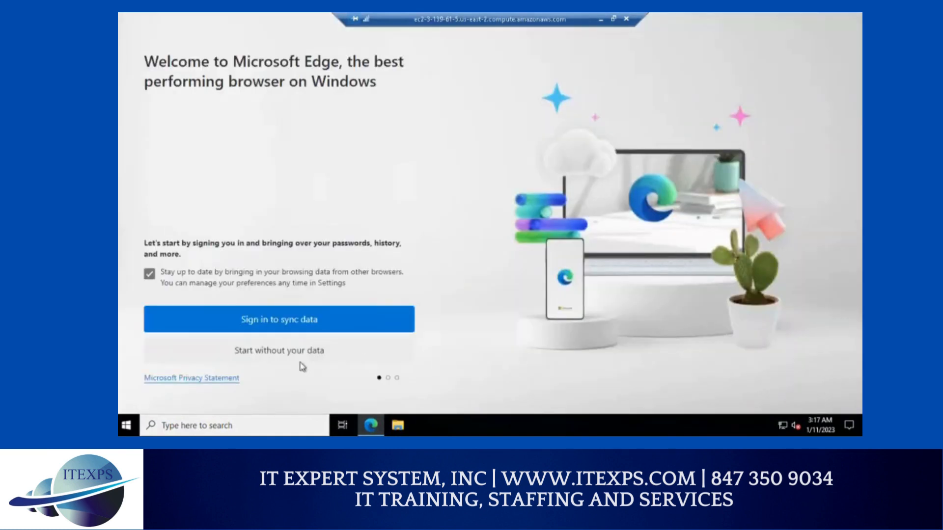
pyautogui.click(274, 351)
pyautogui.click(280, 364)
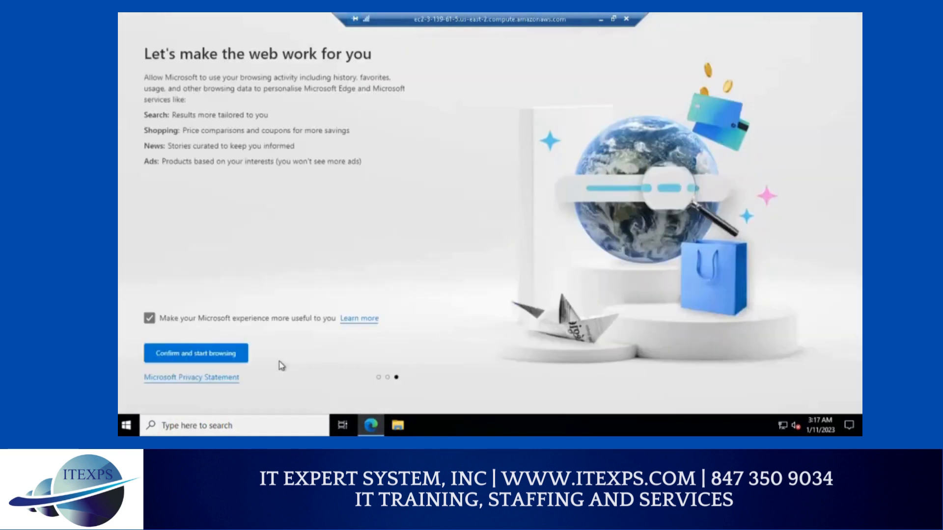
pyautogui.click(227, 360)
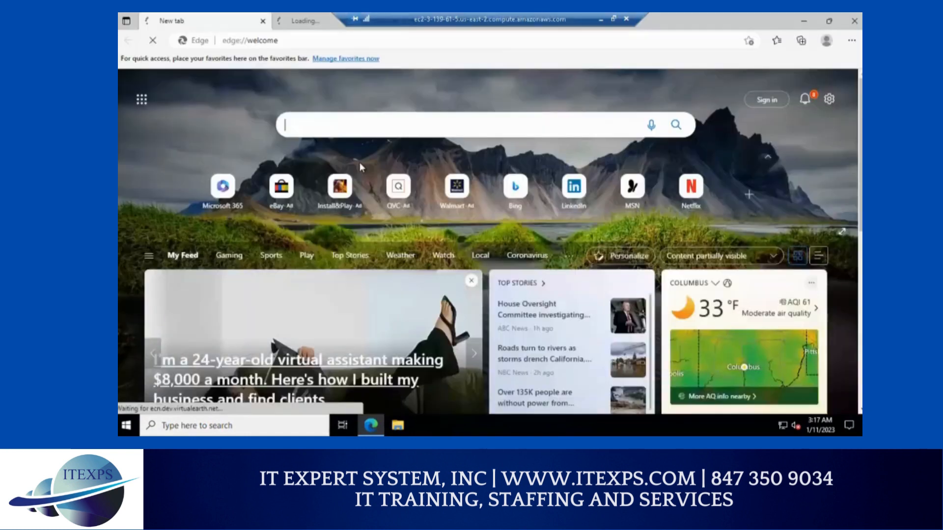
# Go to google.com in the remote server's browser and decline the offer to sign in to Google.
pyautogui.click(295, 41)
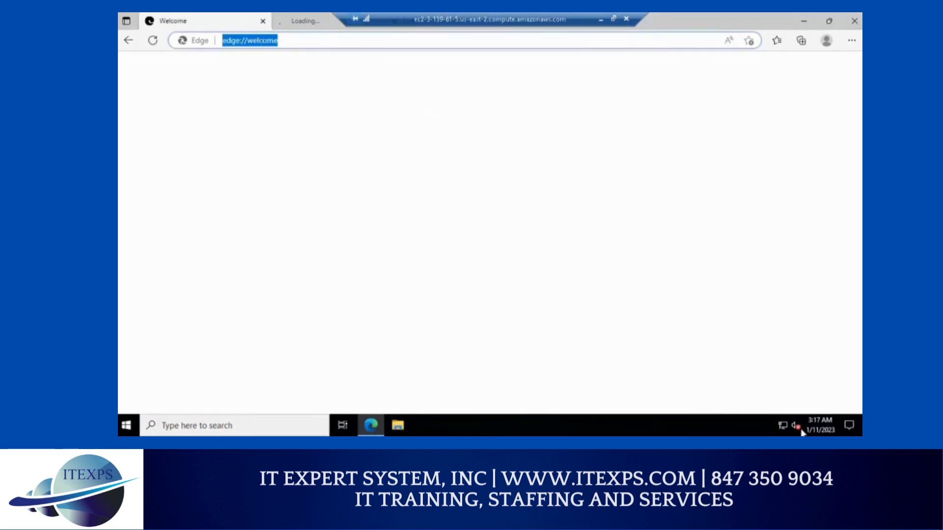
pyautogui.write('goo')
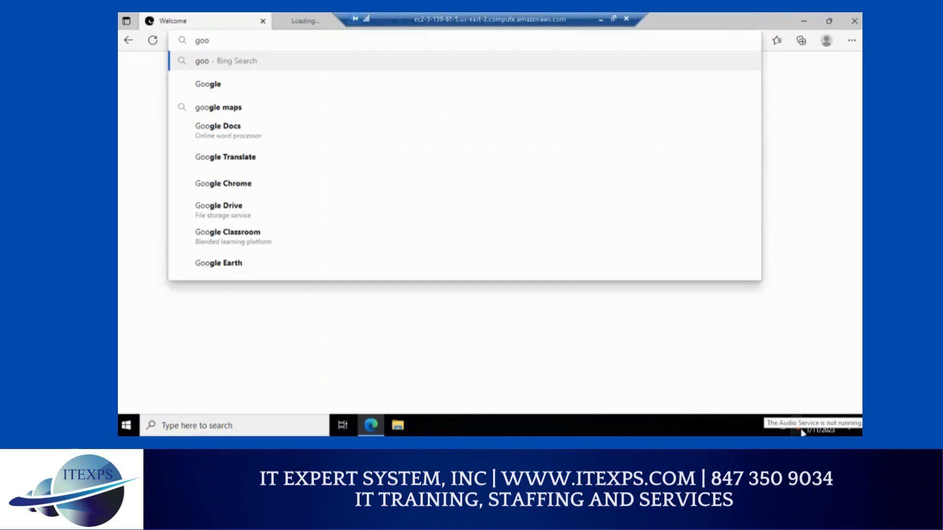
pyautogui.write('gl')
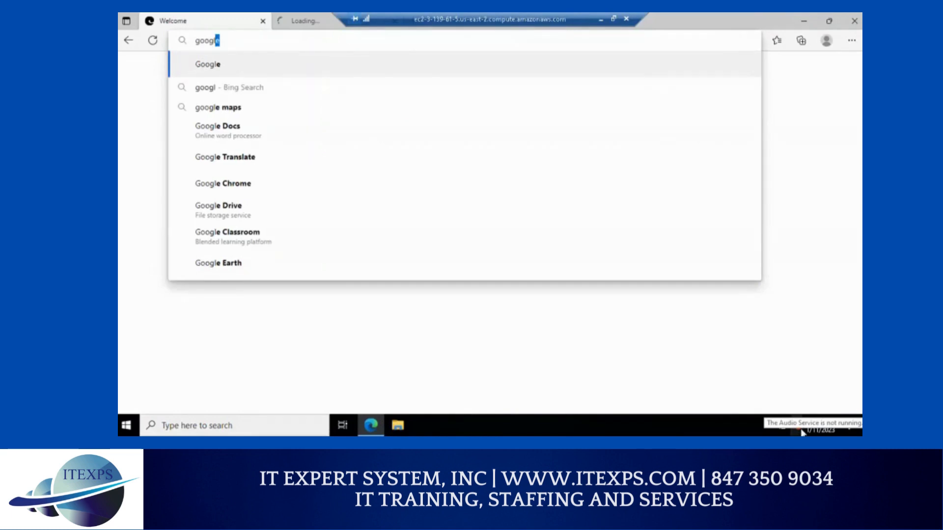
pyautogui.write('e.com')
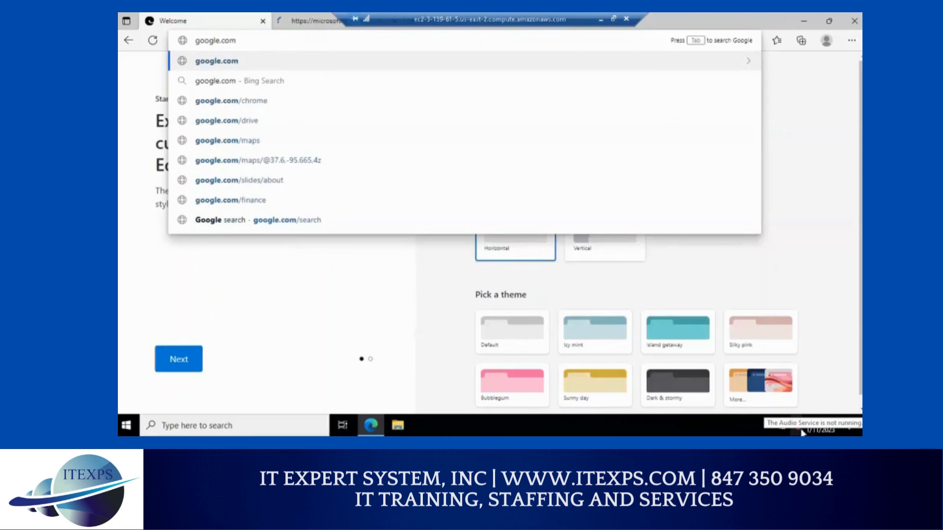
pyautogui.press('Return')
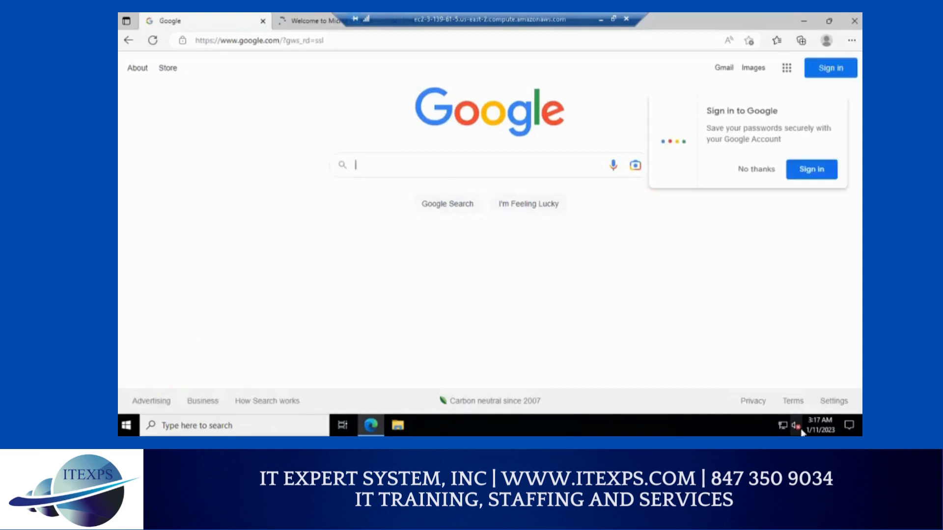
pyautogui.click(759, 172)
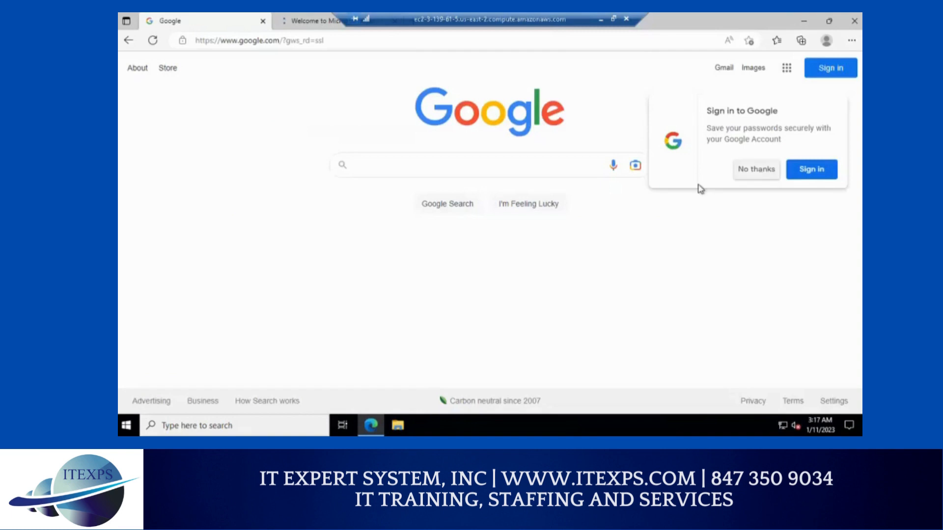
# Search Google for power bi desktop and open the Microsoft Power BI Downloads result.
pyautogui.click(476, 165)
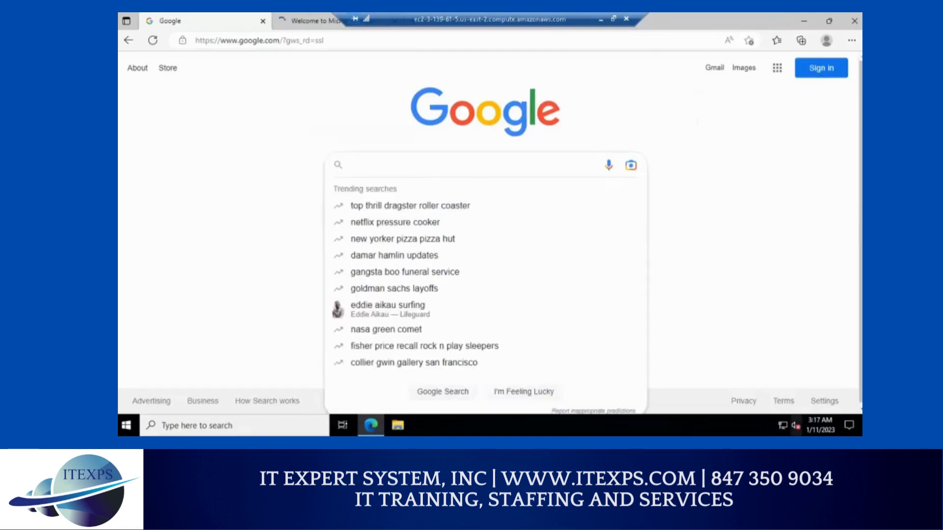
pyautogui.write('Po')
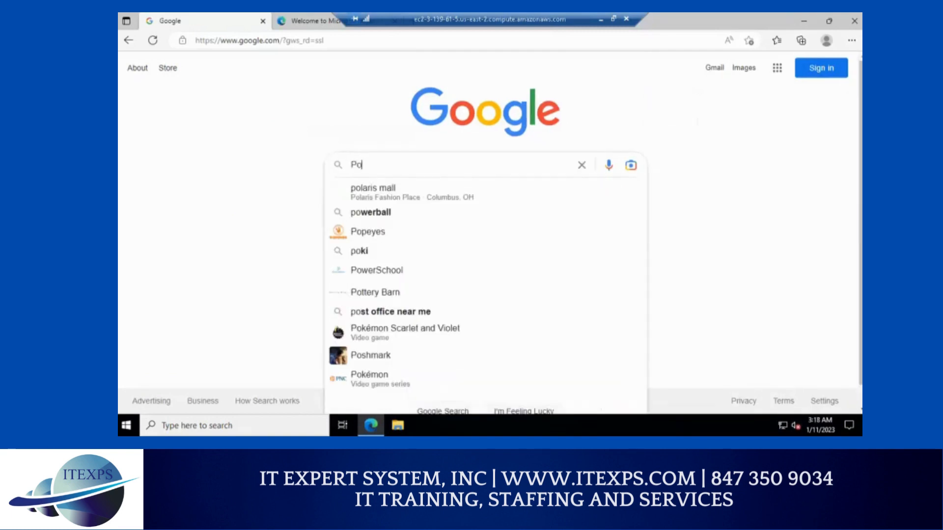
pyautogui.write('werBI')
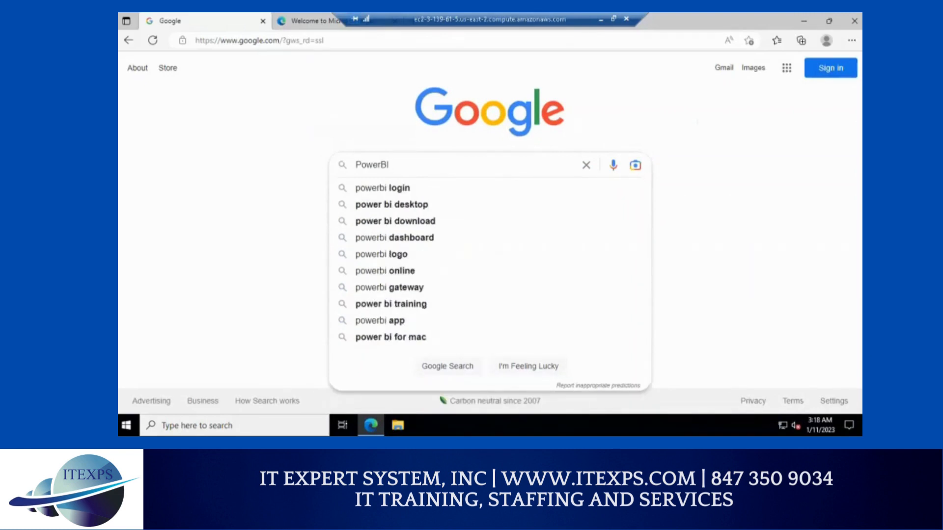
pyautogui.press('Down')
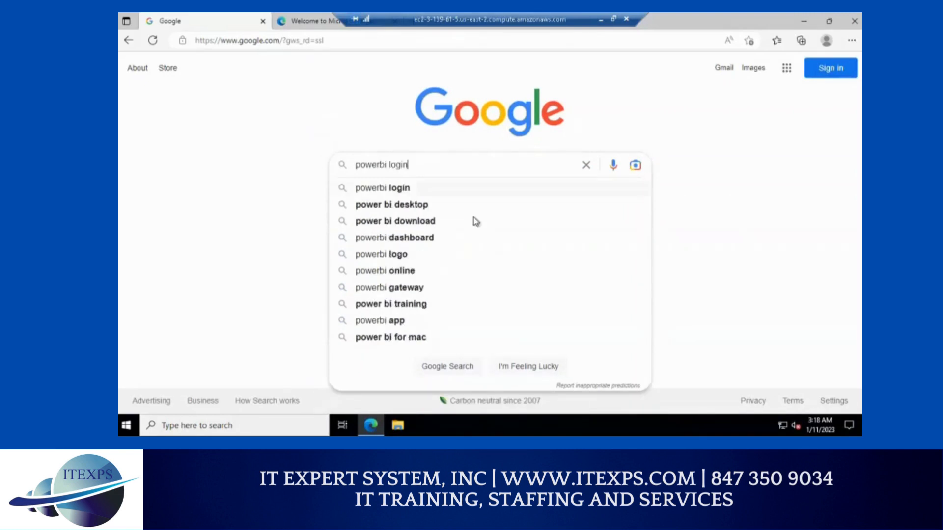
pyautogui.click(446, 208)
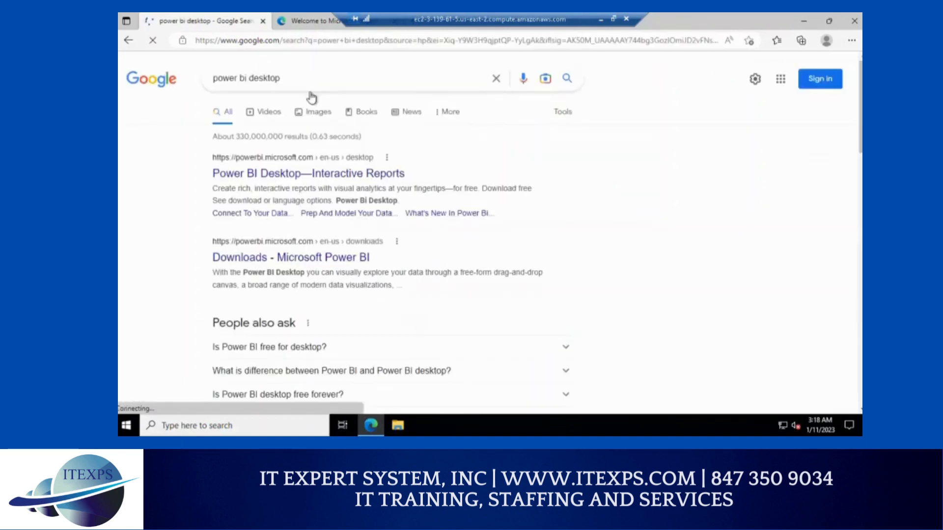
pyautogui.click(282, 264)
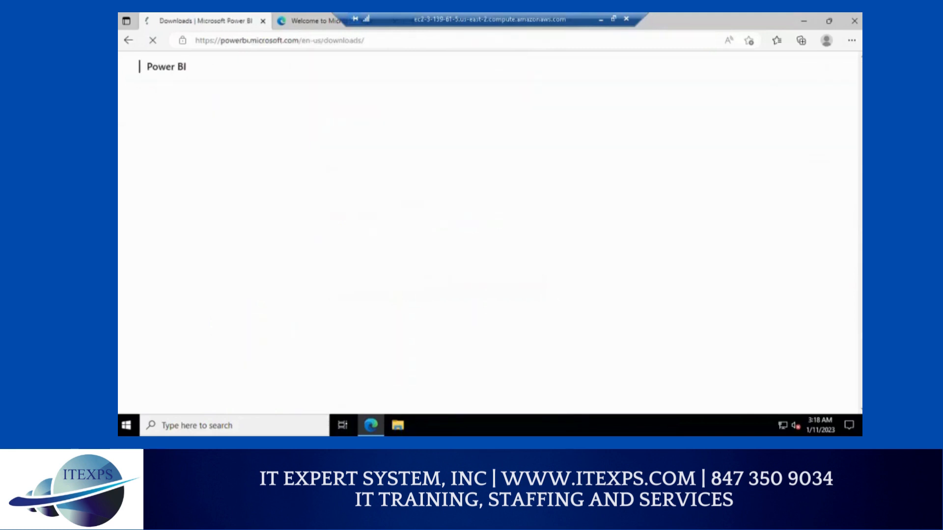
# Try the standard Microsoft Power BI Desktop download, then return to the Power BI downloads page.
pyautogui.scroll(-4, 408, 241)
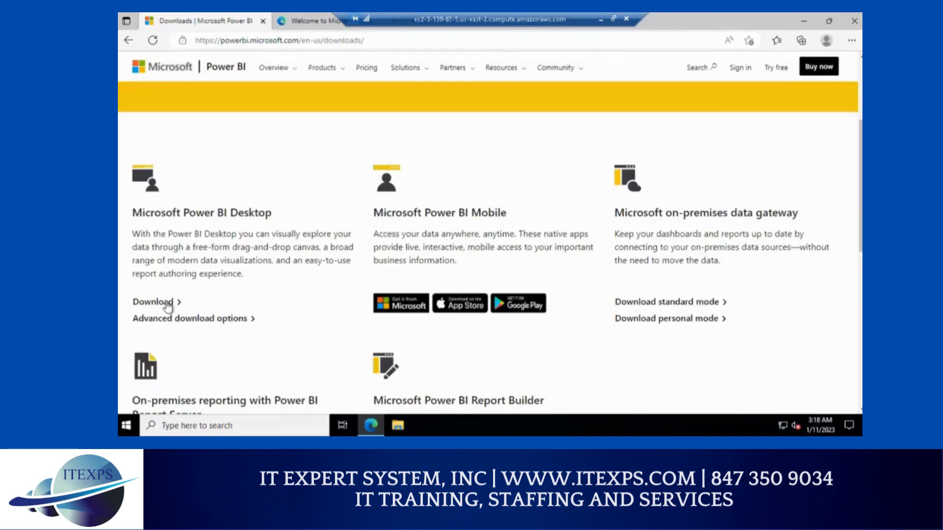
pyautogui.click(173, 305)
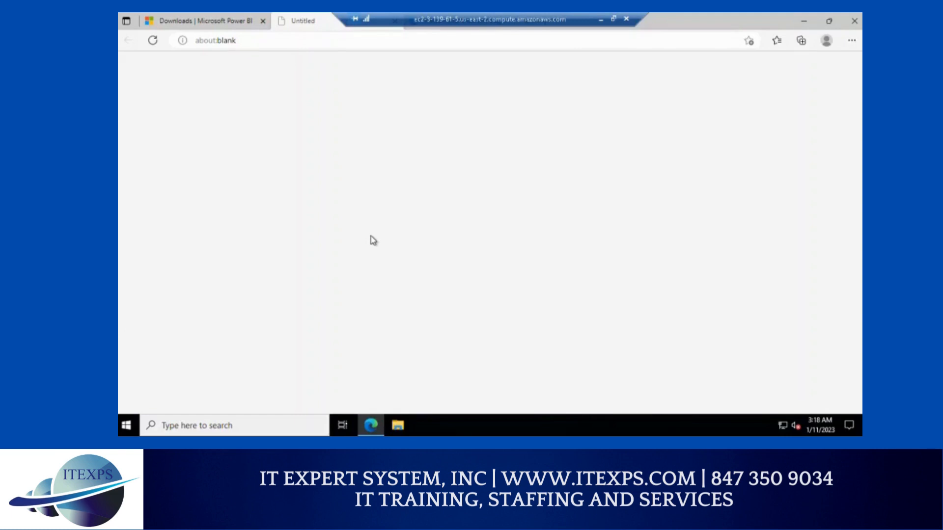
pyautogui.click(235, 22)
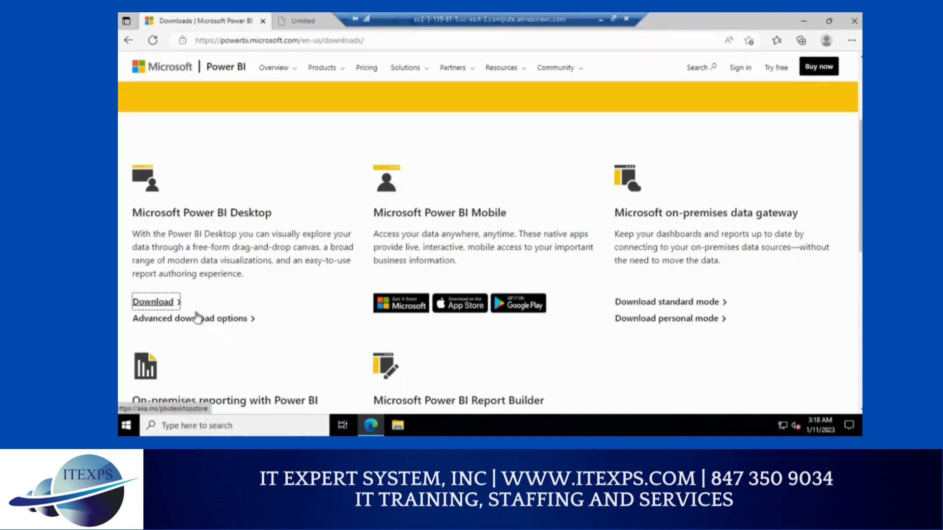
# Download PBIDesktopSetup_x64.exe in English through the advanced download options for Microsoft Power BI Desktop.
pyautogui.click(203, 319)
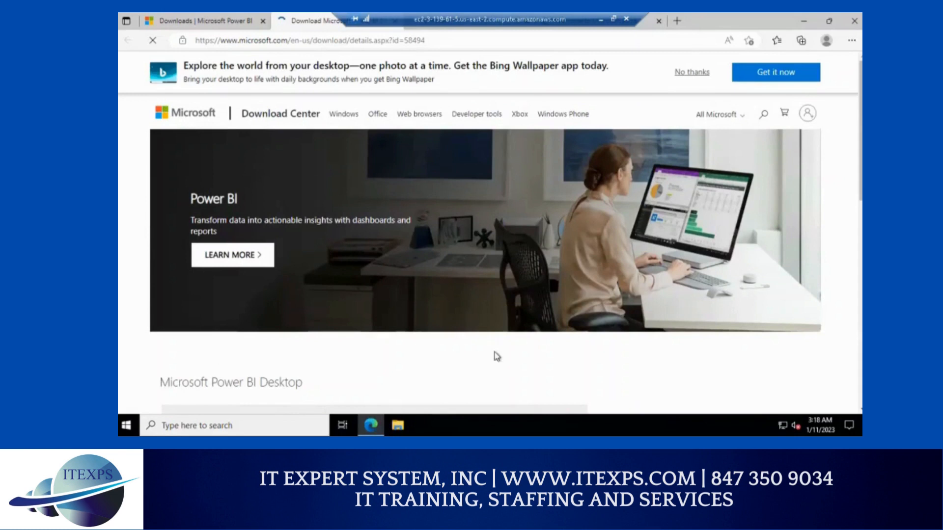
pyautogui.scroll(-8, 494, 355)
pyautogui.scroll(2, 472, 200)
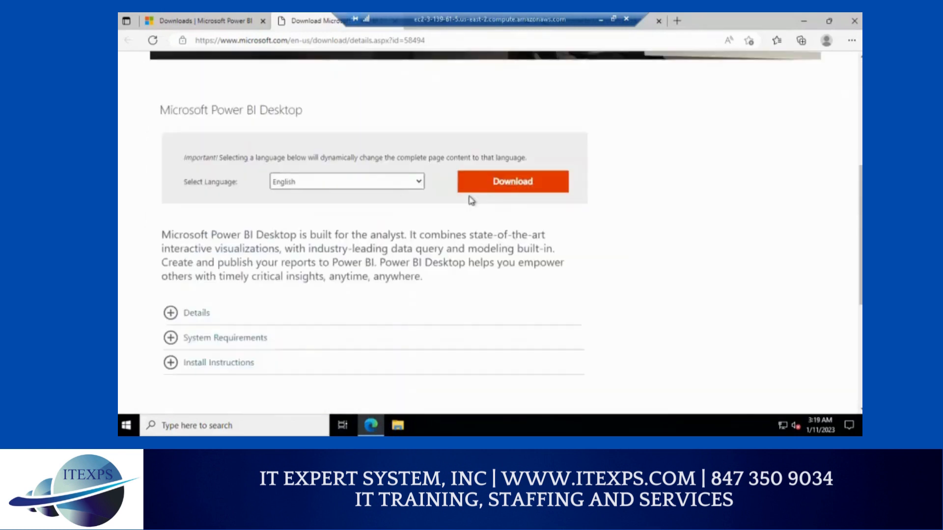
pyautogui.click(499, 188)
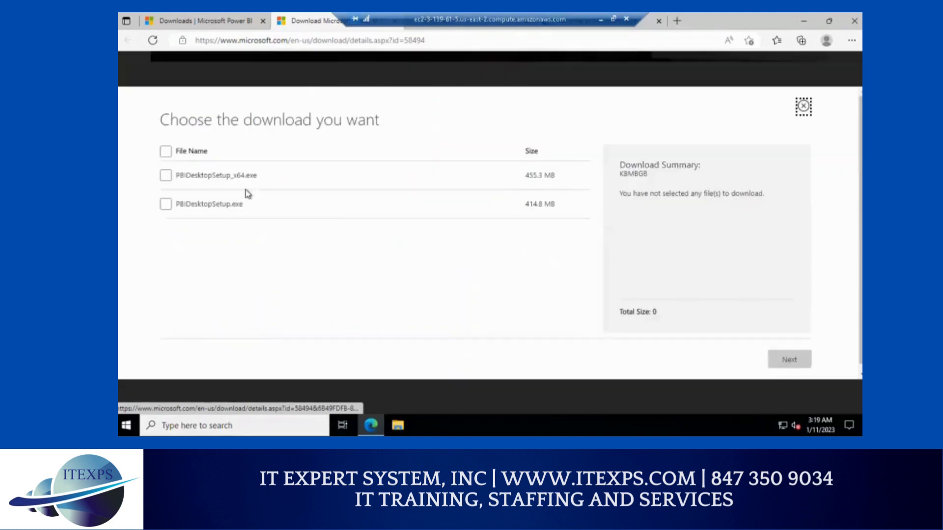
pyautogui.click(166, 175)
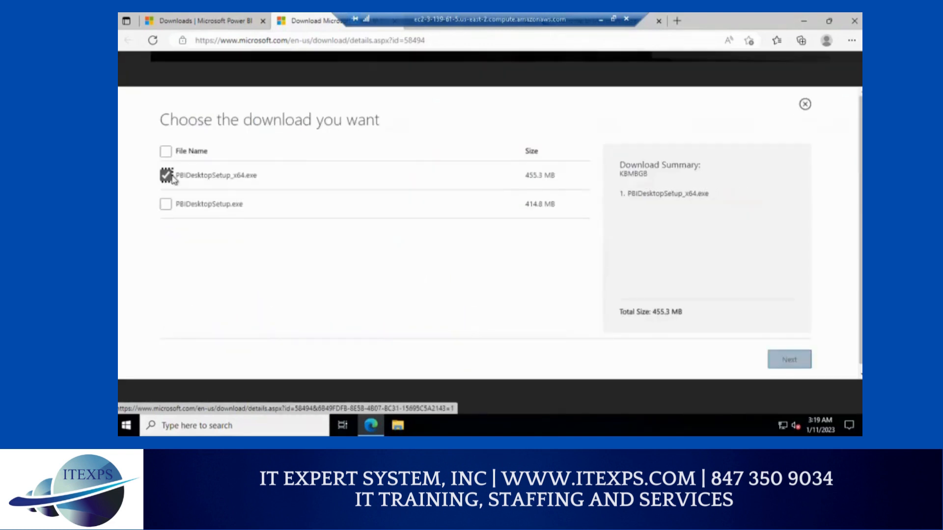
pyautogui.click(771, 364)
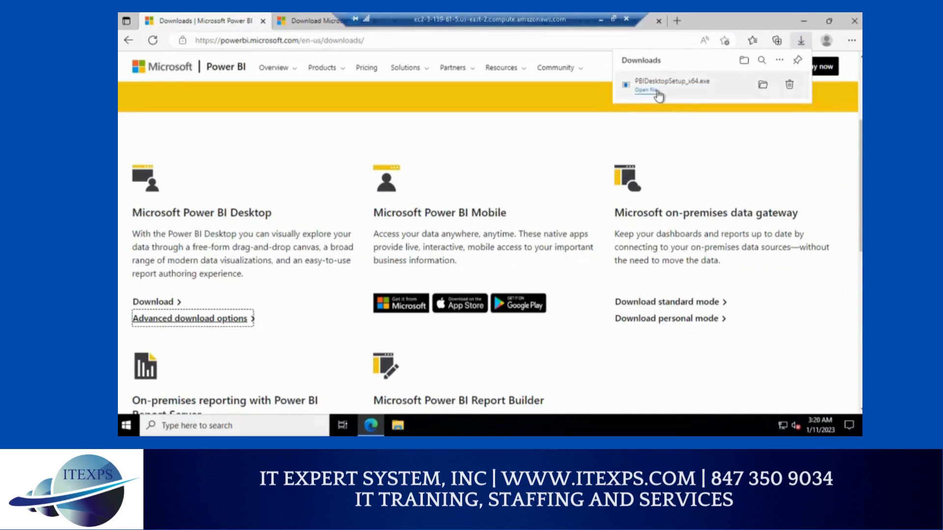
# Run the downloaded PBIDesktopSetup_x64.exe and start the setup wizard with English as the language.
pyautogui.click(656, 93)
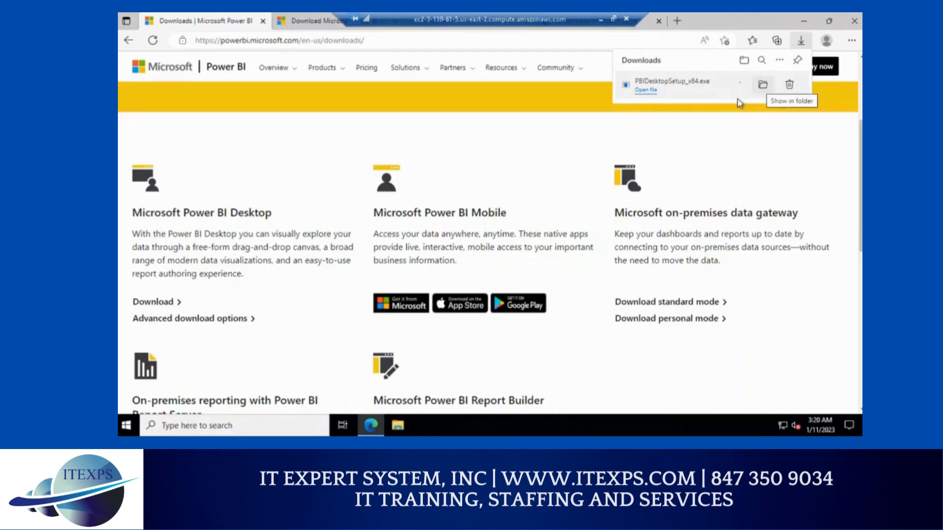
pyautogui.click(757, 90)
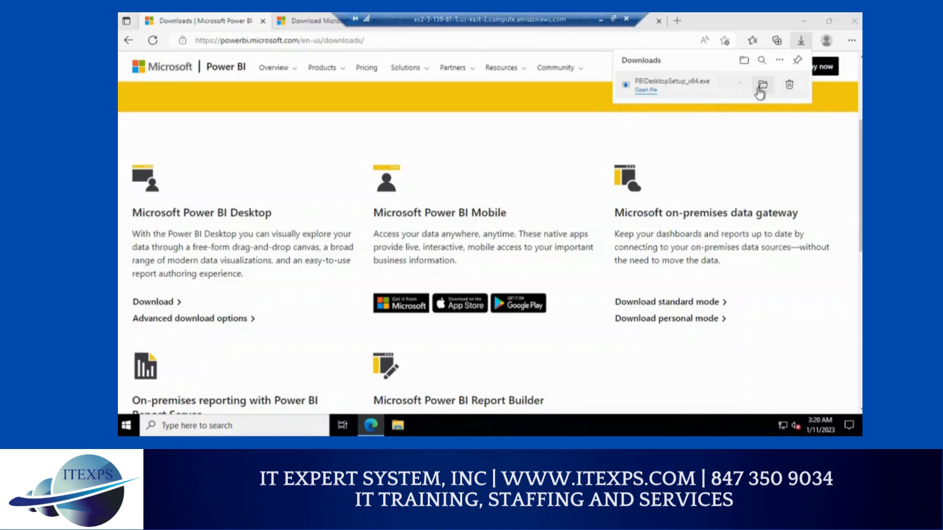
pyautogui.click(760, 92)
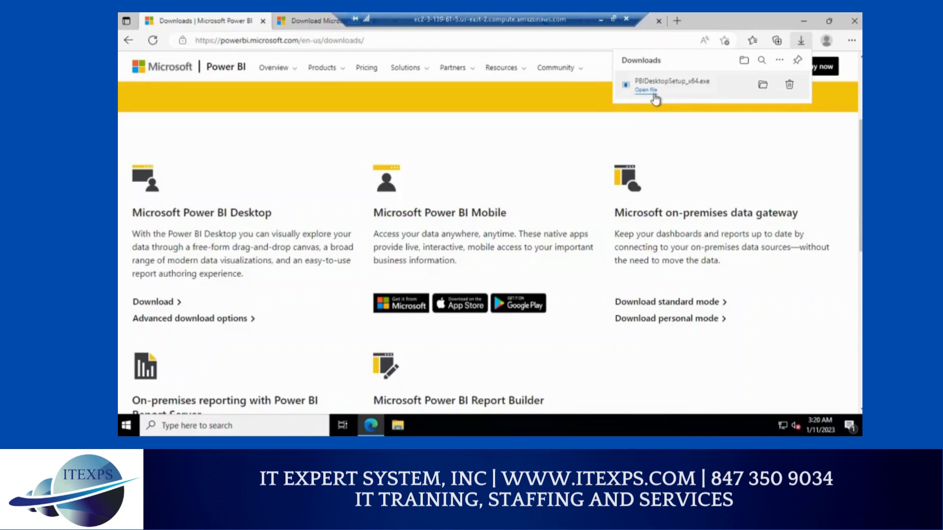
pyautogui.click(650, 90)
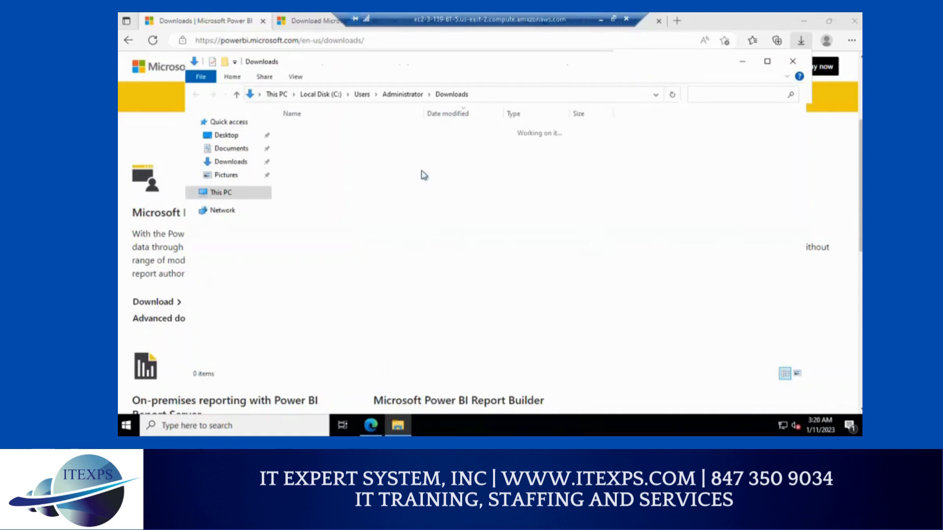
pyautogui.doubleClick(322, 146)
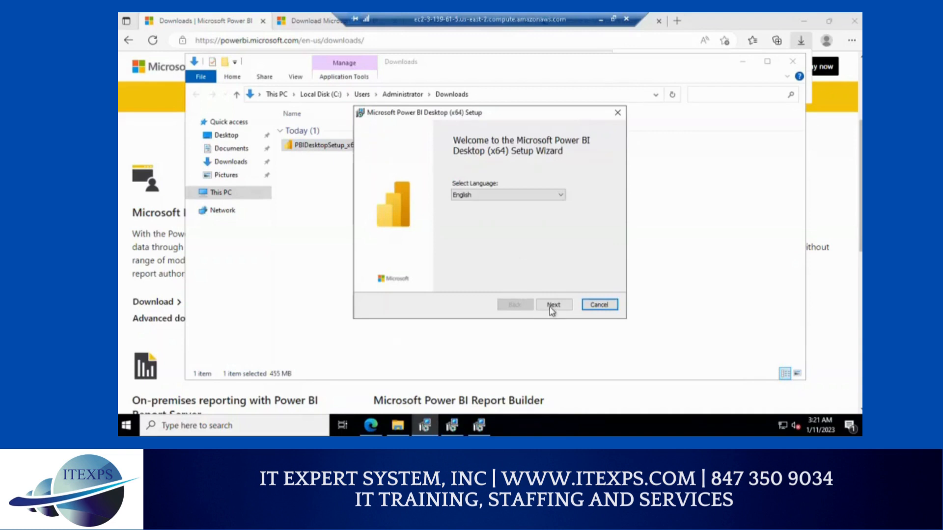
pyautogui.click(553, 305)
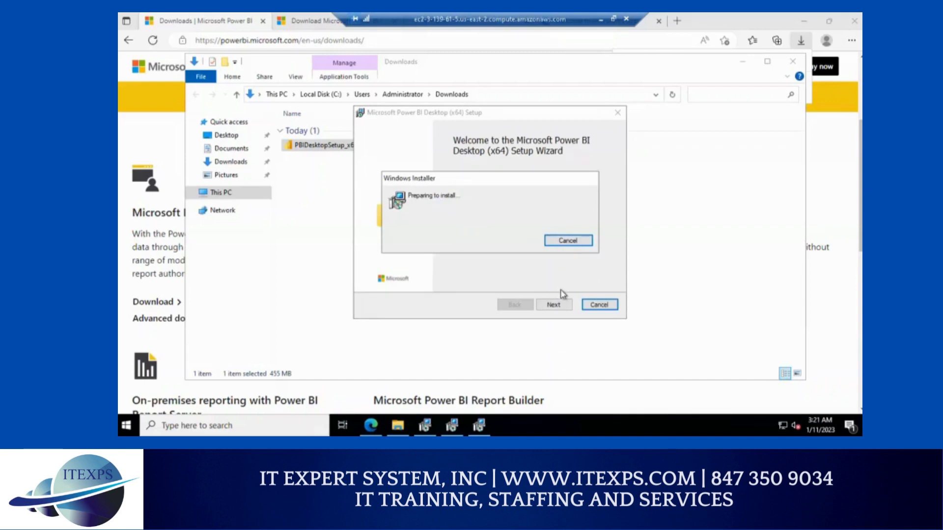
# Accept the license agreement and start installing Microsoft Power BI Desktop (x64) to C:\Program Files\Microsoft Power BI Desktop\.
pyautogui.click(601, 22)
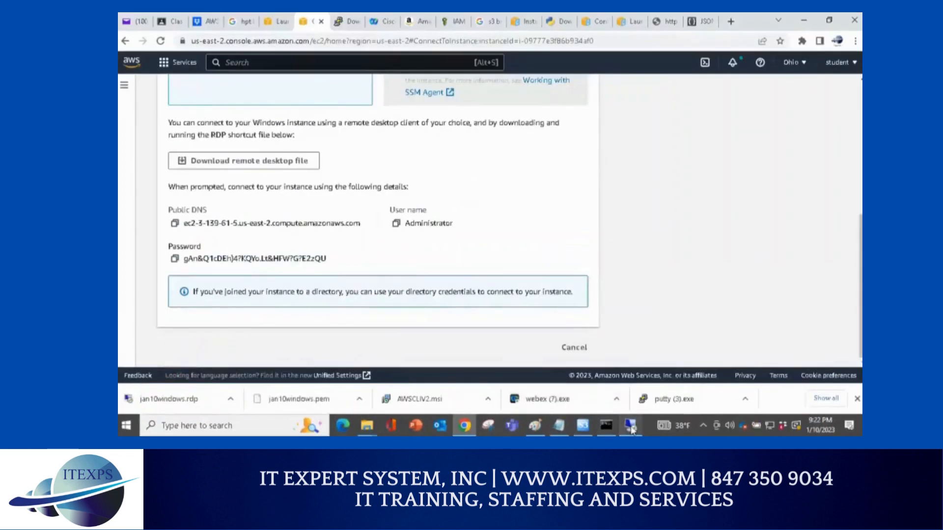
pyautogui.click(631, 429)
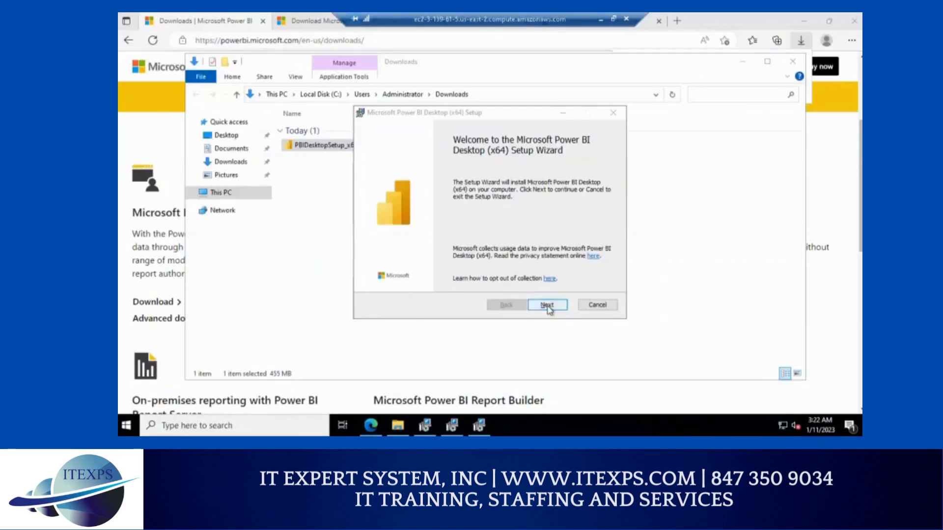
pyautogui.click(548, 307)
pyautogui.click(451, 282)
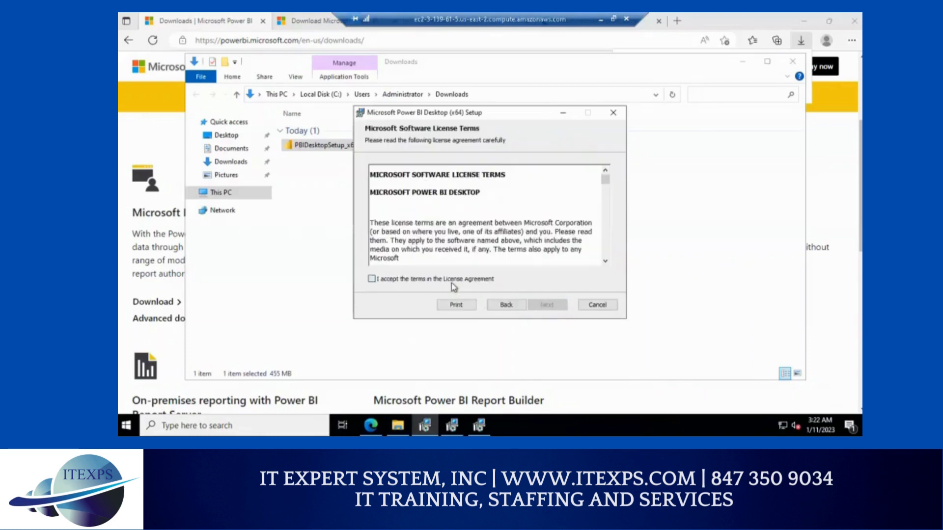
pyautogui.click(547, 307)
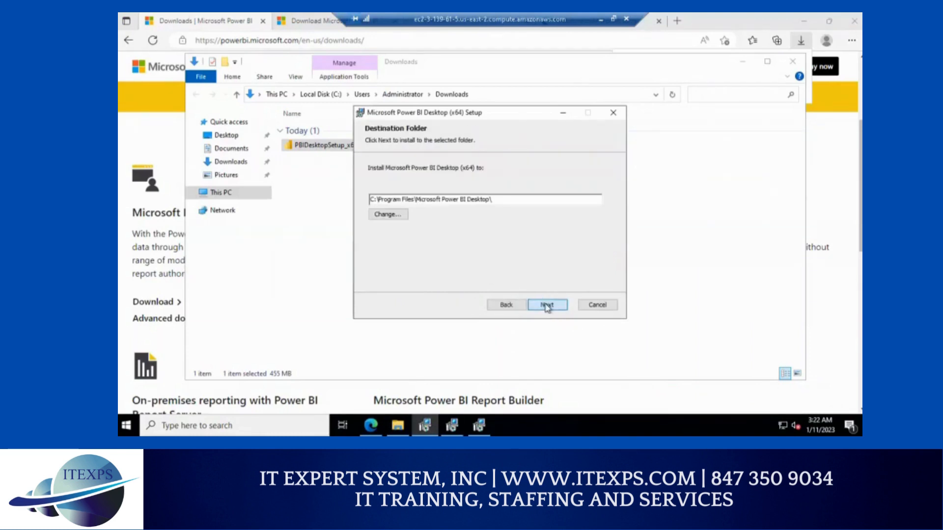
pyautogui.click(547, 305)
pyautogui.click(547, 306)
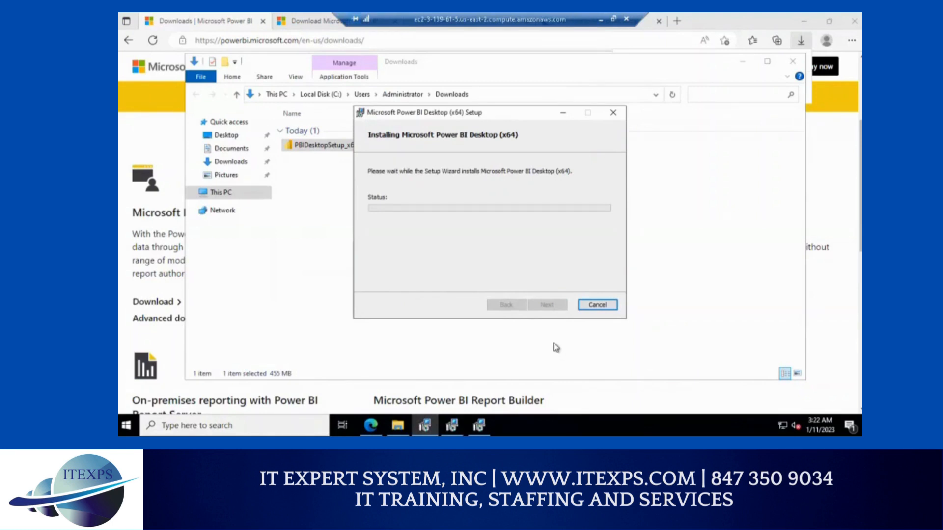
# Minimize the remote desktop, close its window from the local computer, and confirm disconnecting the session.
pyautogui.click(601, 20)
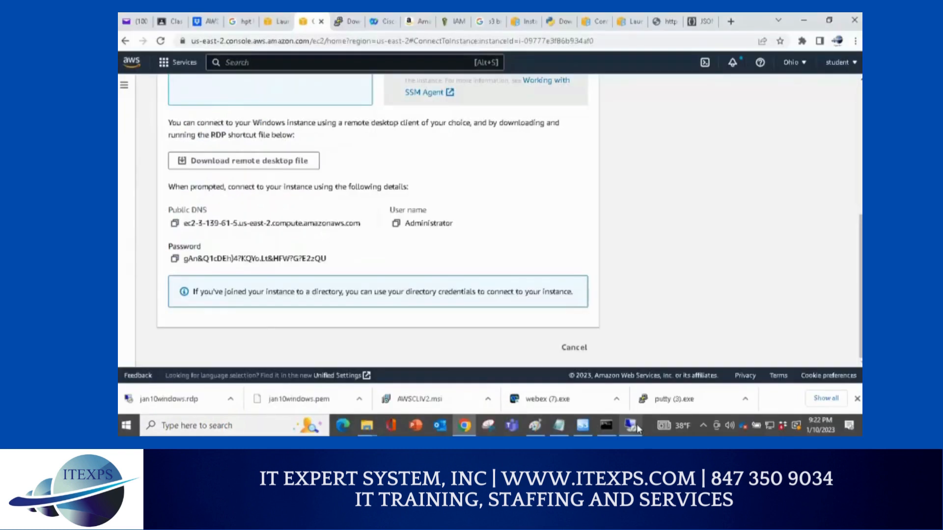
pyautogui.rightClick(637, 426)
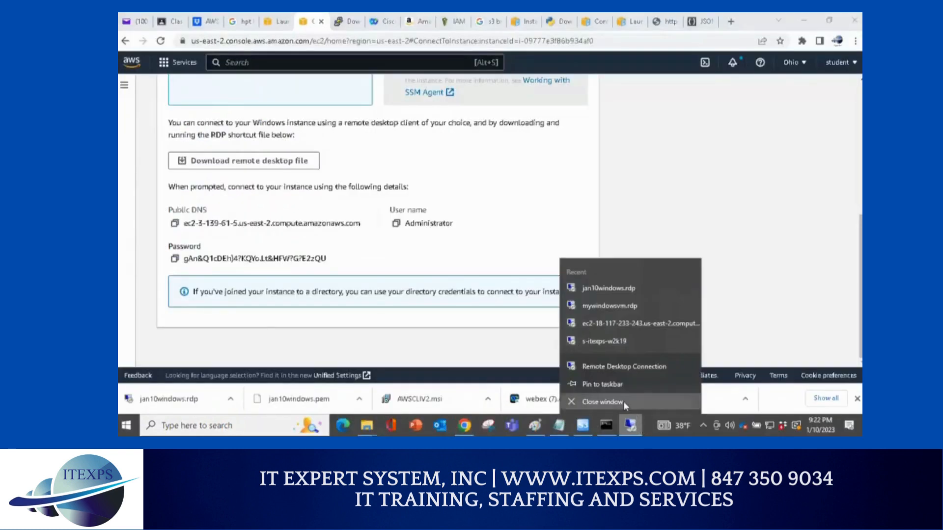
pyautogui.click(603, 401)
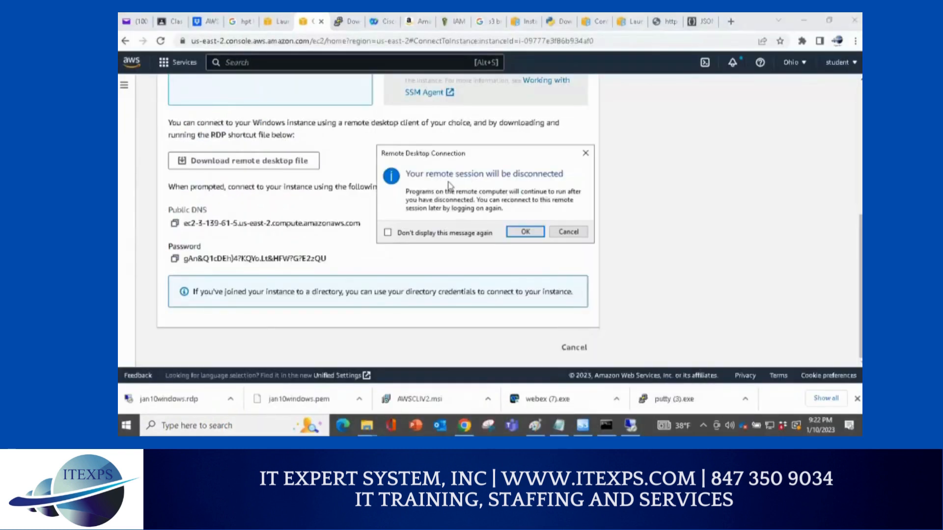
pyautogui.click(526, 232)
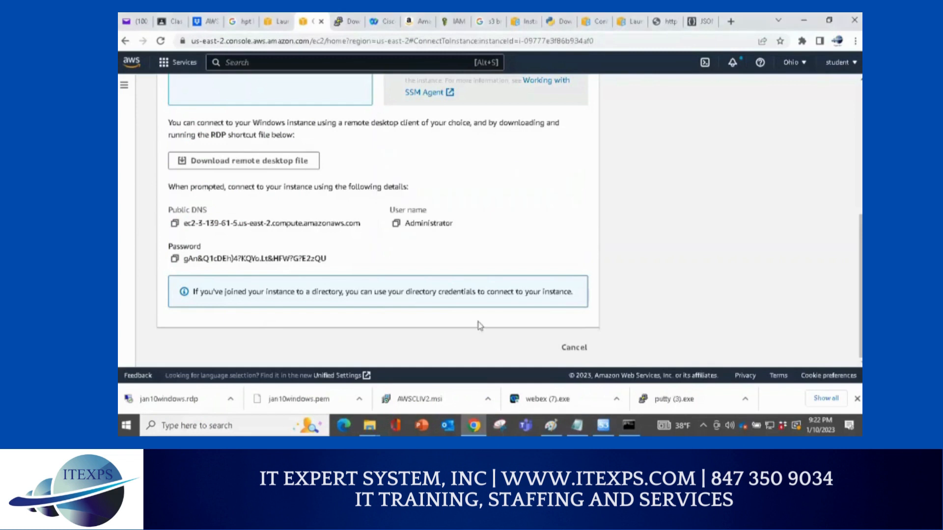
# Reconnect to the Windows instance with jan10windows.rdp to check the Power BI Desktop installation, leaving the remote desktop minimized.
pyautogui.click(181, 410)
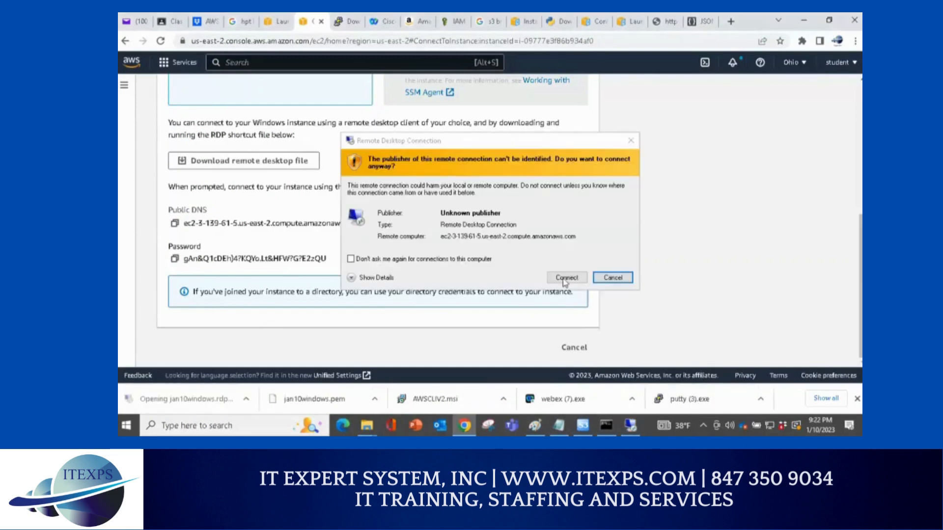
pyautogui.click(563, 278)
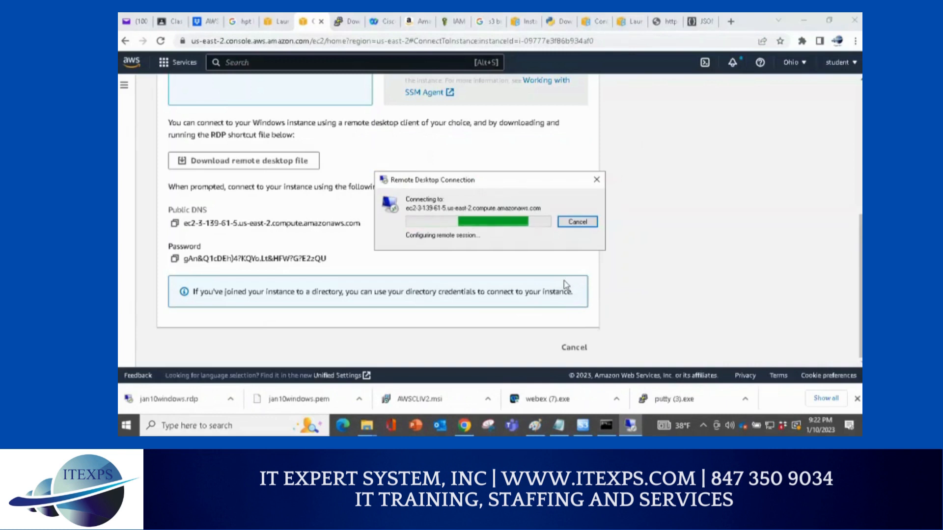
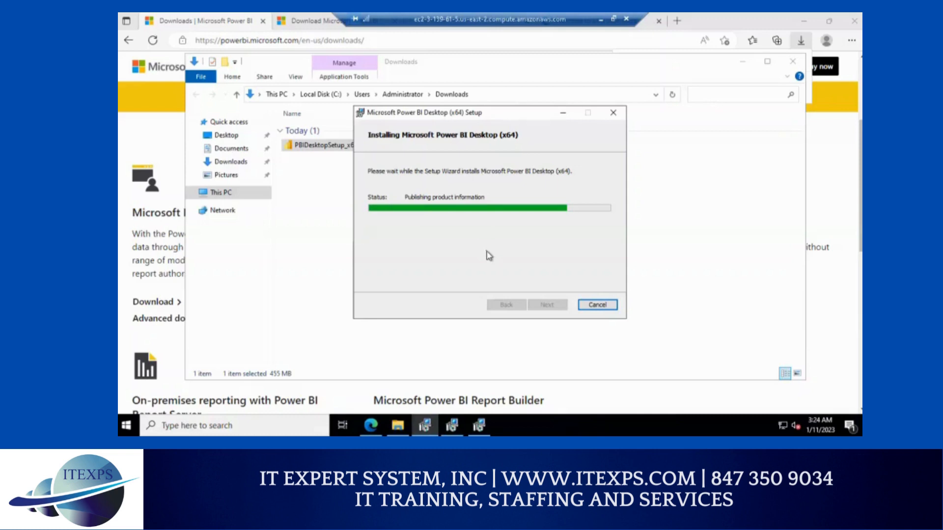
pyautogui.click(601, 20)
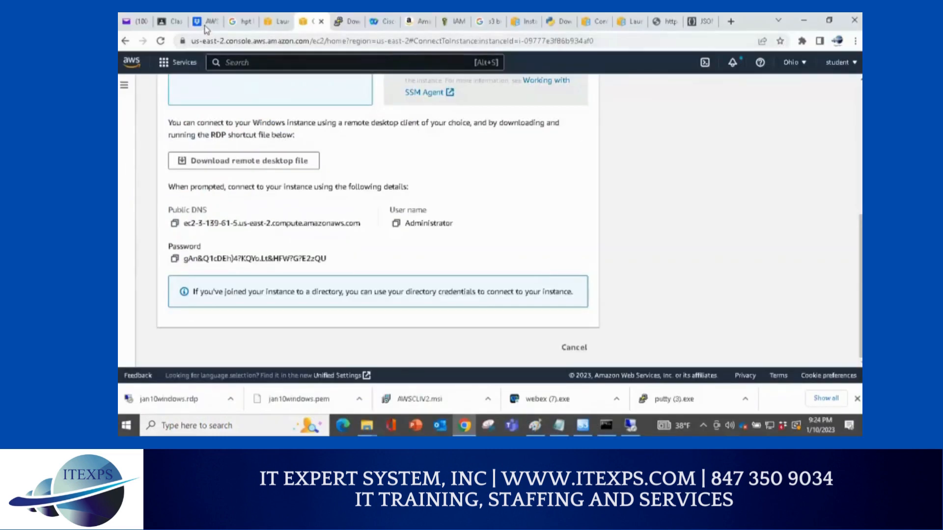
# Review the Notepad agenda by highlighting its topics one after another, from web service concepts through the Putty connection to the AWS Linux instance.
pyautogui.click(559, 426)
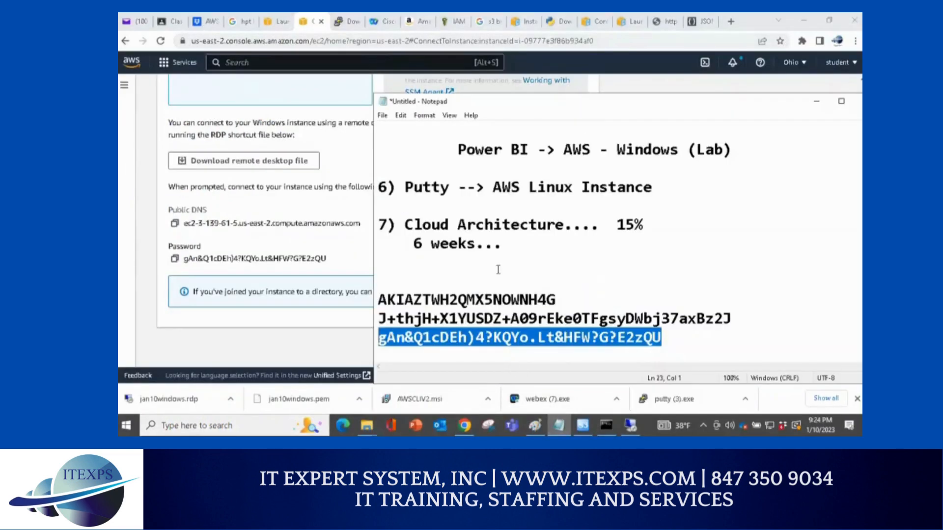
pyautogui.scroll(4, 501, 272)
pyautogui.moveTo(413, 150); pyautogui.dragTo(750, 150)
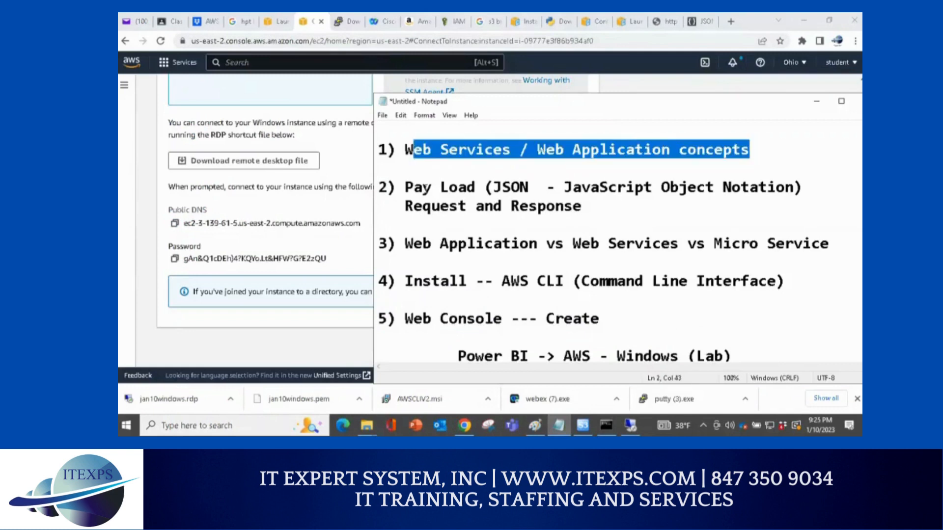
pyautogui.moveTo(413, 187); pyautogui.dragTo(733, 187)
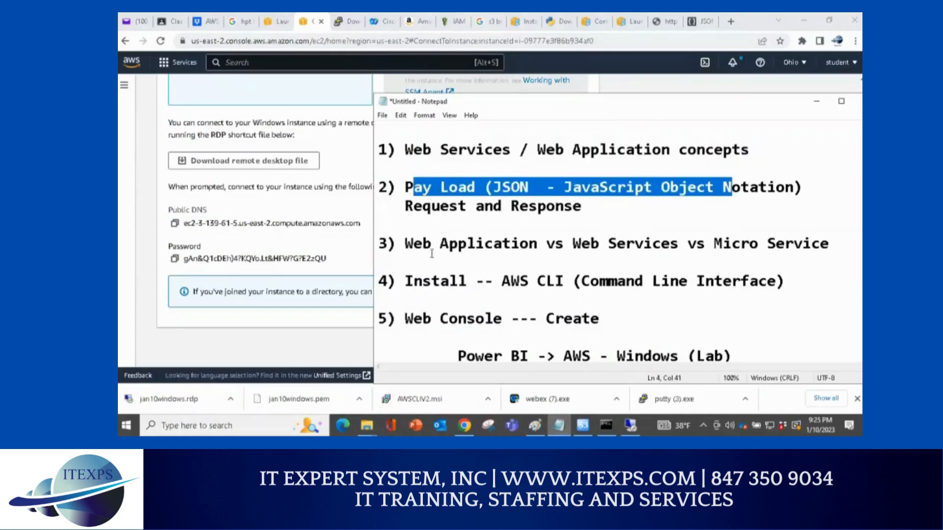
pyautogui.moveTo(414, 243); pyautogui.dragTo(831, 244)
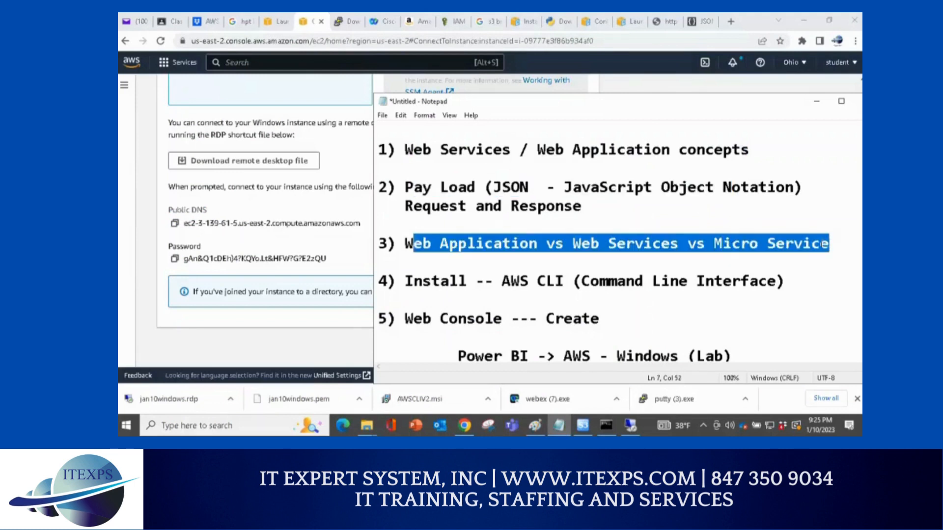
pyautogui.moveTo(404, 282); pyautogui.dragTo(785, 281)
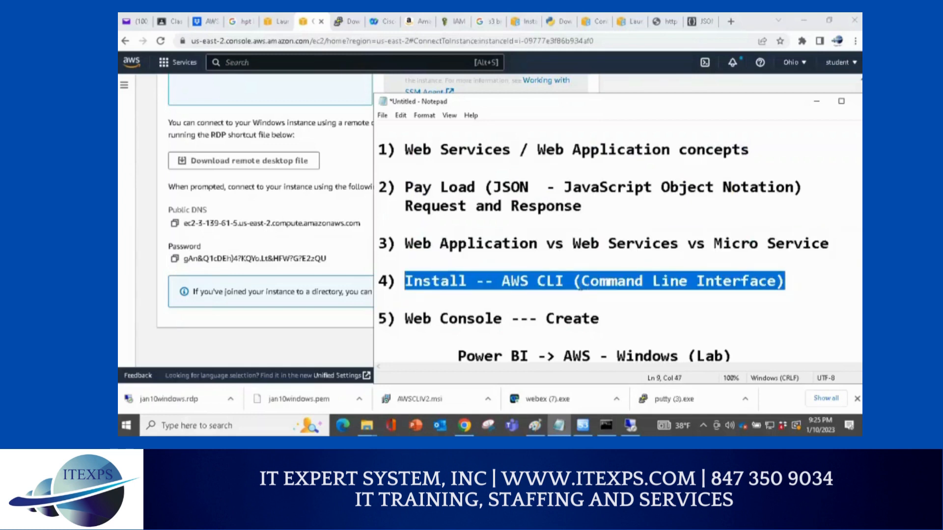
pyautogui.scroll(-1, 581, 287)
pyautogui.moveTo(613, 262); pyautogui.dragTo(405, 262)
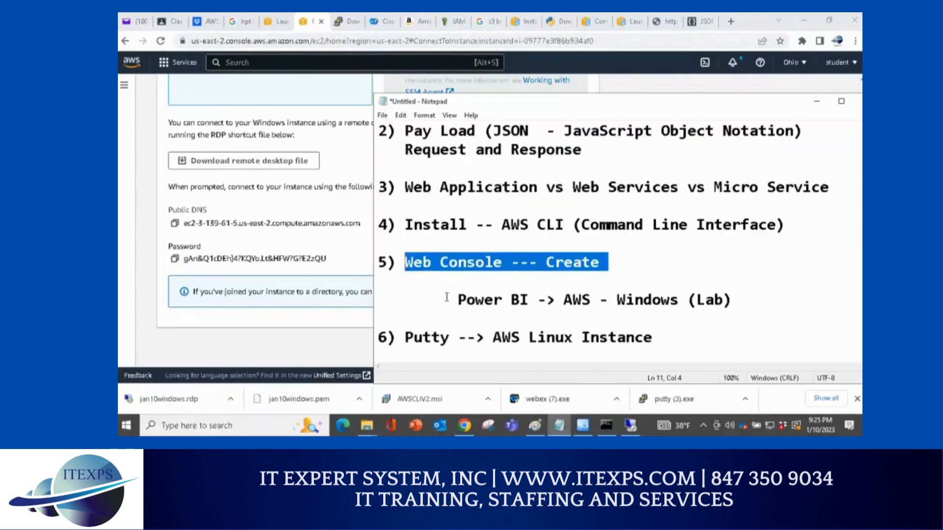
pyautogui.moveTo(447, 298); pyautogui.dragTo(734, 299)
pyautogui.moveTo(652, 337); pyautogui.dragTo(378, 338)
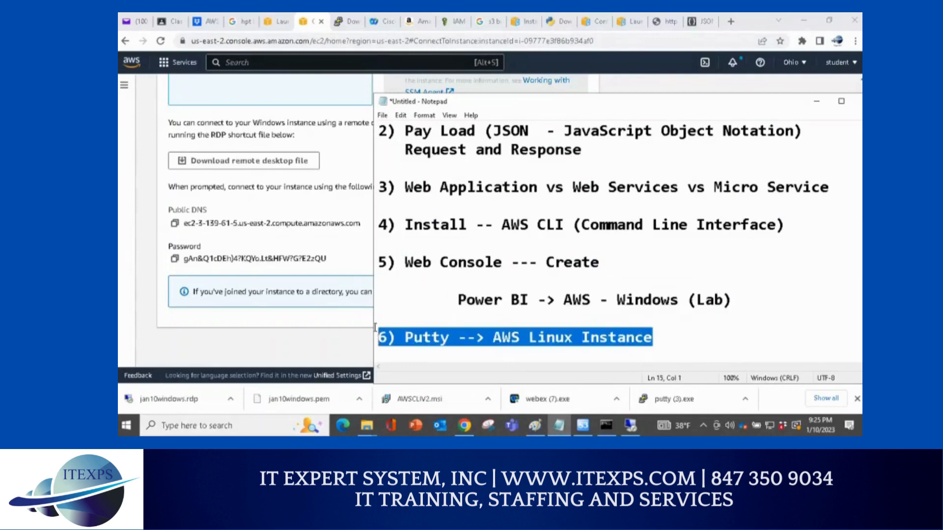
# Review the slides of AWS_Azure_Day2_Architecture.pdf from web services and REST through application architecture to the meaning of the cloud.
pyautogui.click(203, 22)
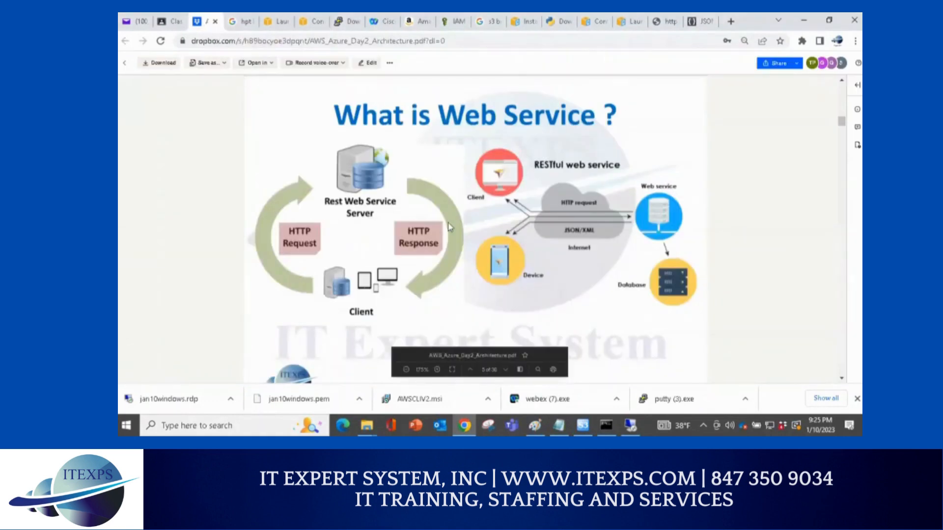
pyautogui.scroll(-5, 448, 226)
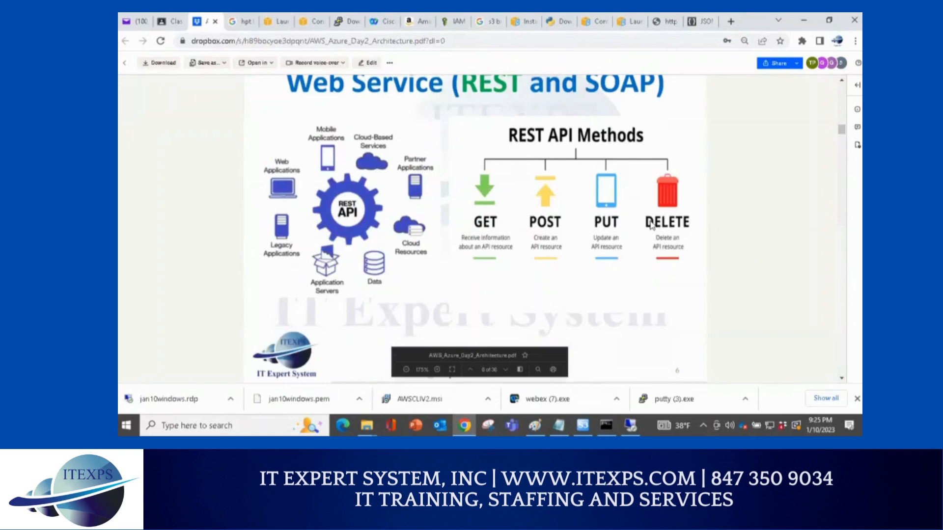
pyautogui.scroll(-5, 651, 225)
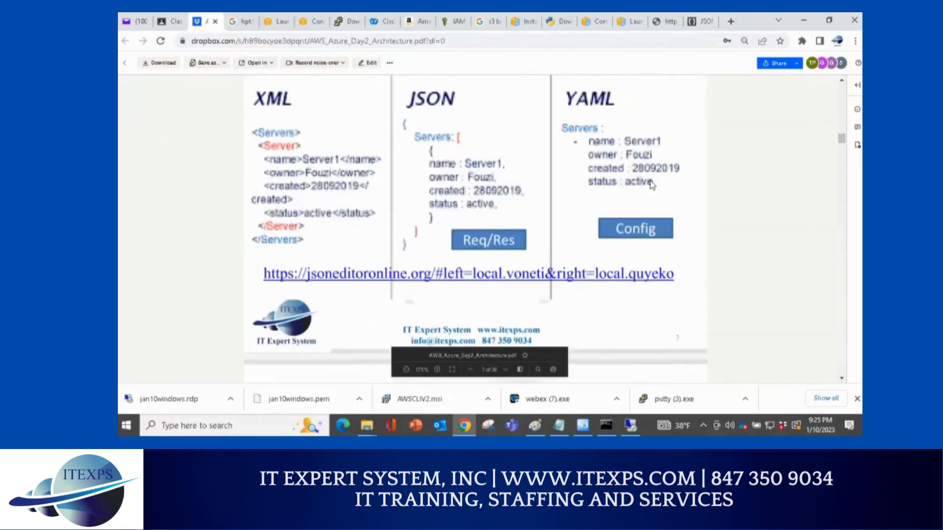
pyautogui.scroll(-5, 651, 185)
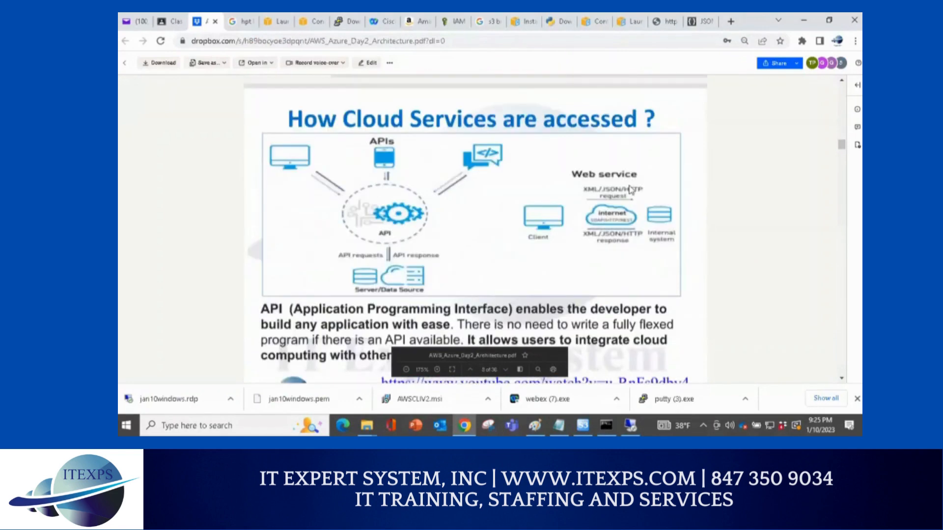
pyautogui.scroll(-5, 592, 194)
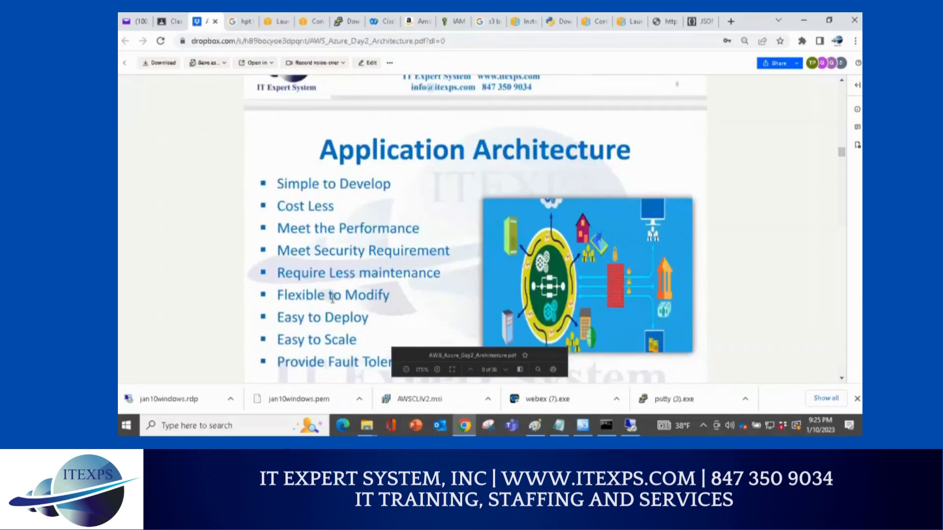
pyautogui.scroll(-1, 315, 311)
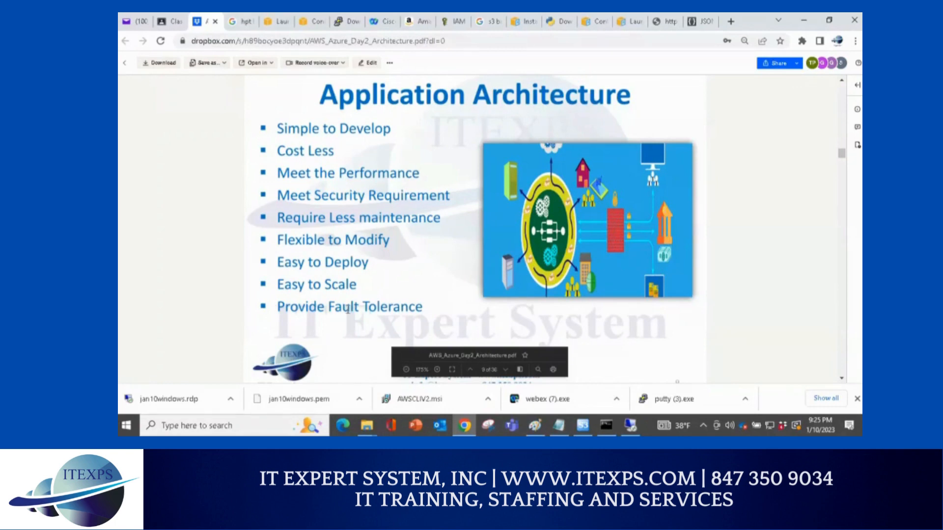
pyautogui.scroll(-10, 347, 308)
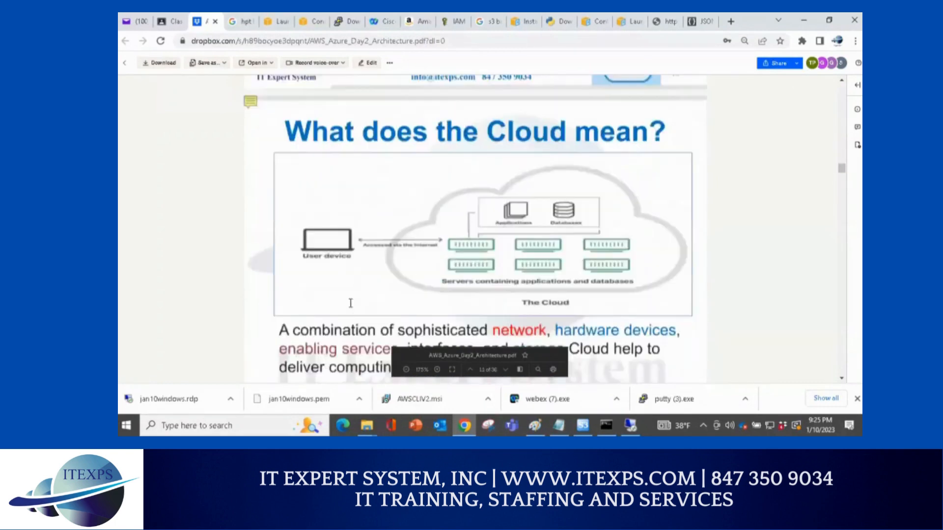
pyautogui.scroll(-3, 350, 303)
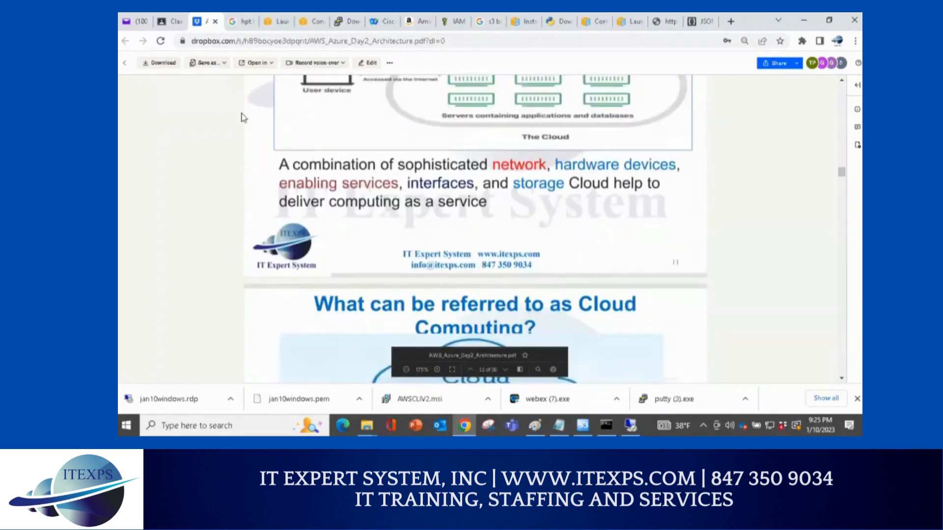
# Open Group Project 1 in Google Classroom and mark in red the AWS CLI guide link and the details of task 1.
pyautogui.click(169, 23)
pyautogui.scroll(2, 573, 223)
pyautogui.click(422, 153)
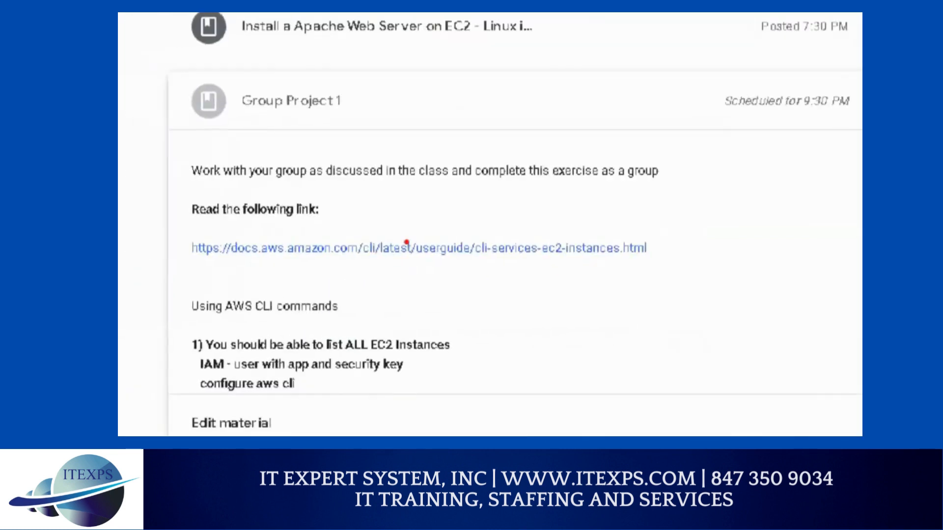
pyautogui.moveTo(221, 230)
pyautogui.mouseDown()
pyautogui.moveTo(163, 231)
pyautogui.moveTo(206, 263)
pyautogui.moveTo(644, 268)
pyautogui.moveTo(657, 232)
pyautogui.moveTo(187, 224)
pyautogui.mouseUp()
pyautogui.moveTo(195, 319); pyautogui.dragTo(354, 318)
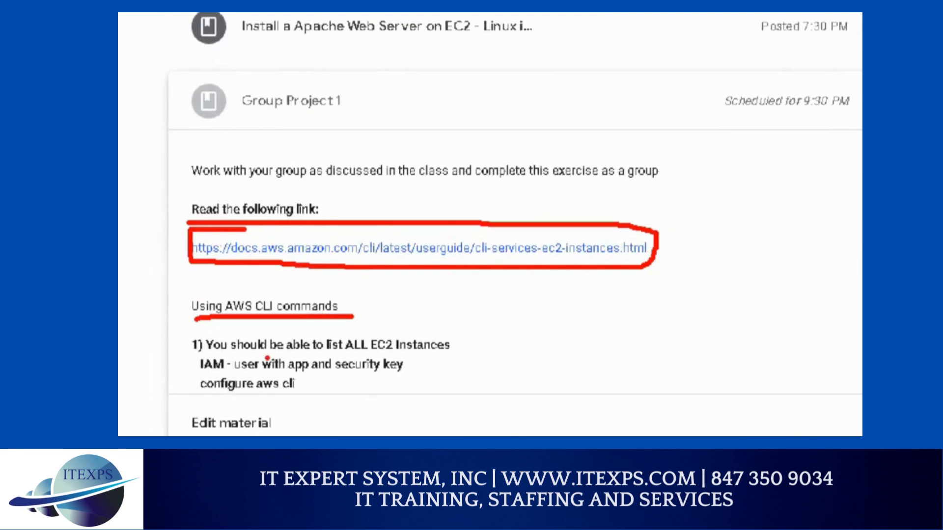
pyautogui.moveTo(357, 353); pyautogui.dragTo(417, 350)
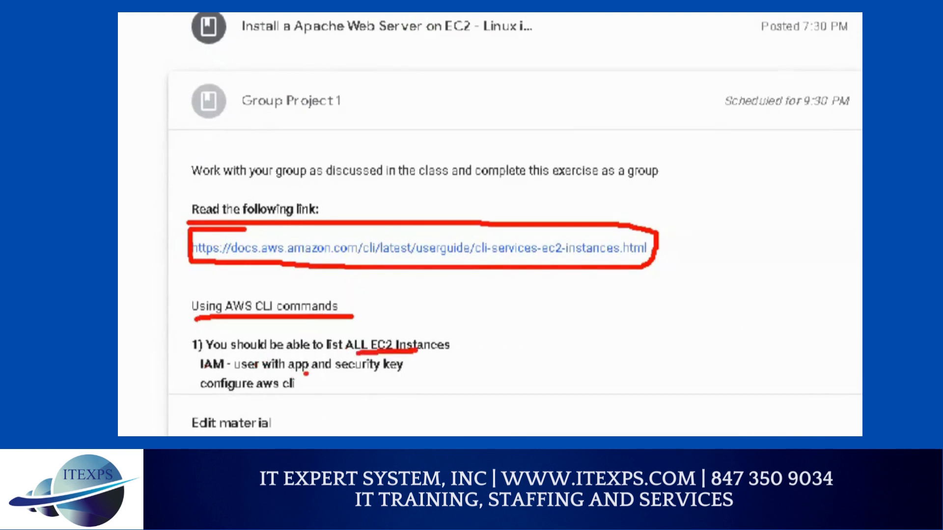
pyautogui.moveTo(187, 354); pyautogui.dragTo(180, 388)
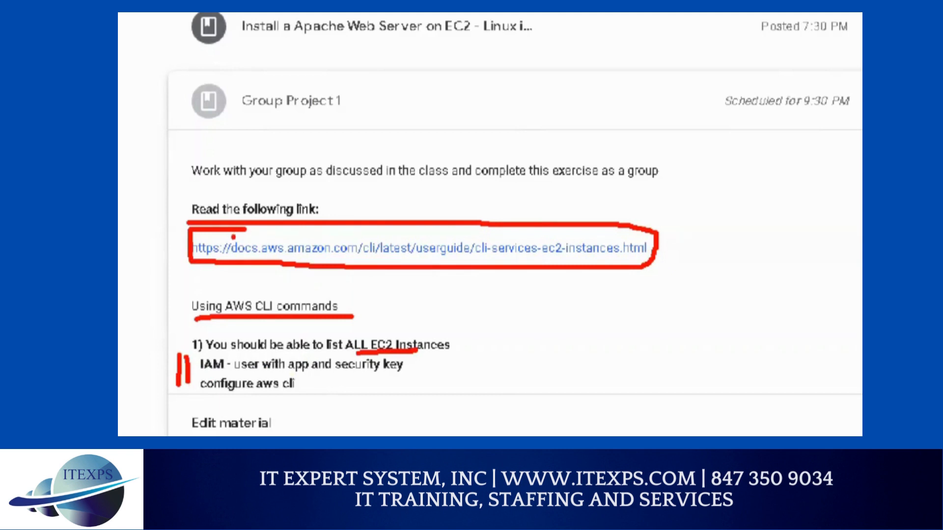
# Examine the remaining Group Project 1 instructions, marking tasks 2 to 4 in red.
pyautogui.scroll(-3, 463, 267)
pyautogui.scroll(-2, 464, 267)
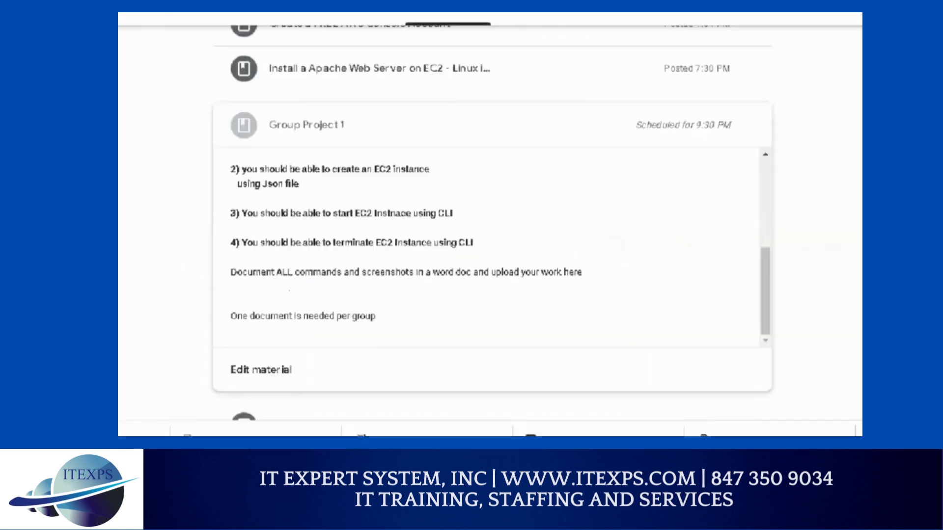
pyautogui.moveTo(159, 133)
pyautogui.mouseDown()
pyautogui.moveTo(169, 226)
pyautogui.moveTo(173, 241)
pyautogui.moveTo(183, 242)
pyautogui.mouseUp()
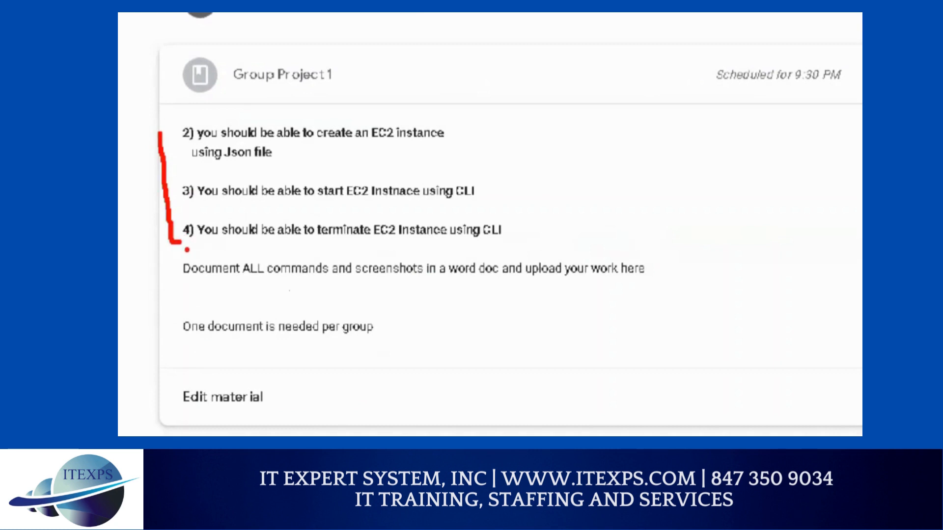
pyautogui.scroll(-3, 427, 257)
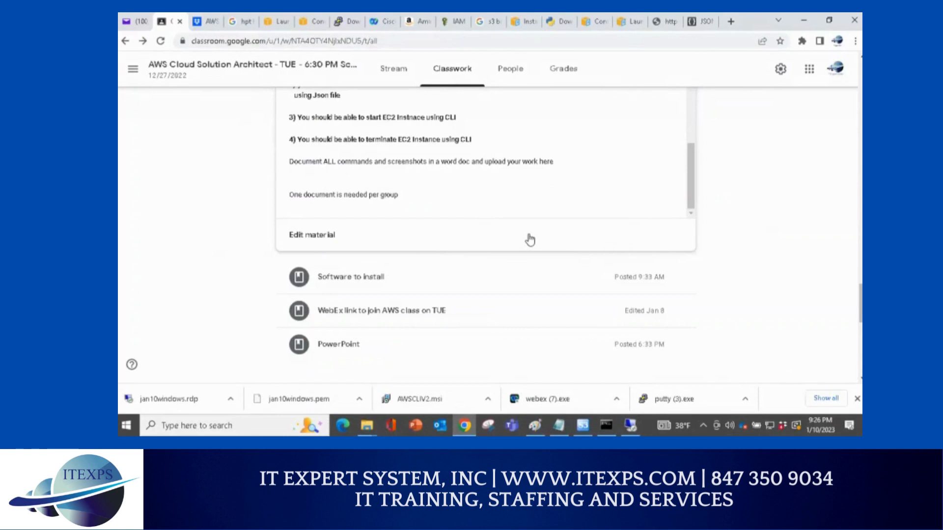
pyautogui.scroll(6, 530, 240)
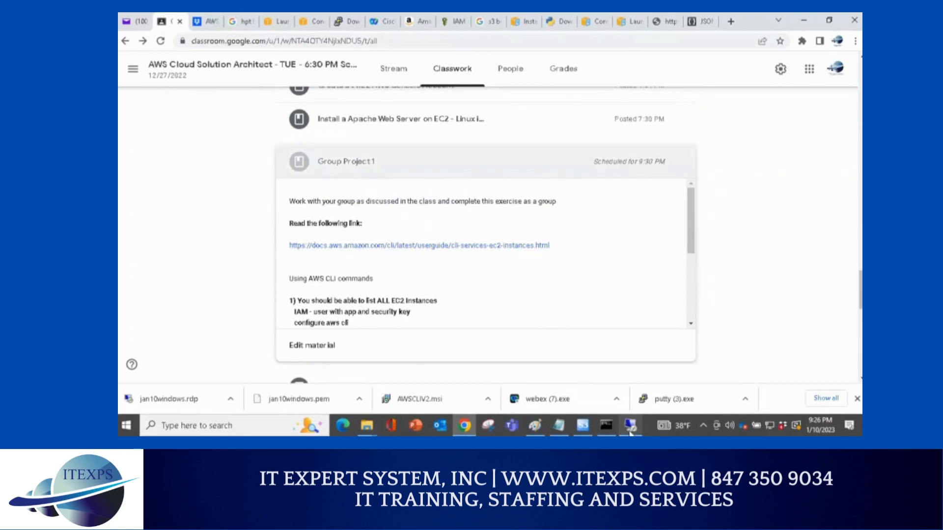
# Return to the remote desktop, continue past the Power BI Desktop setup wizard's welcome page in English, and minimize the session.
pyautogui.click(630, 425)
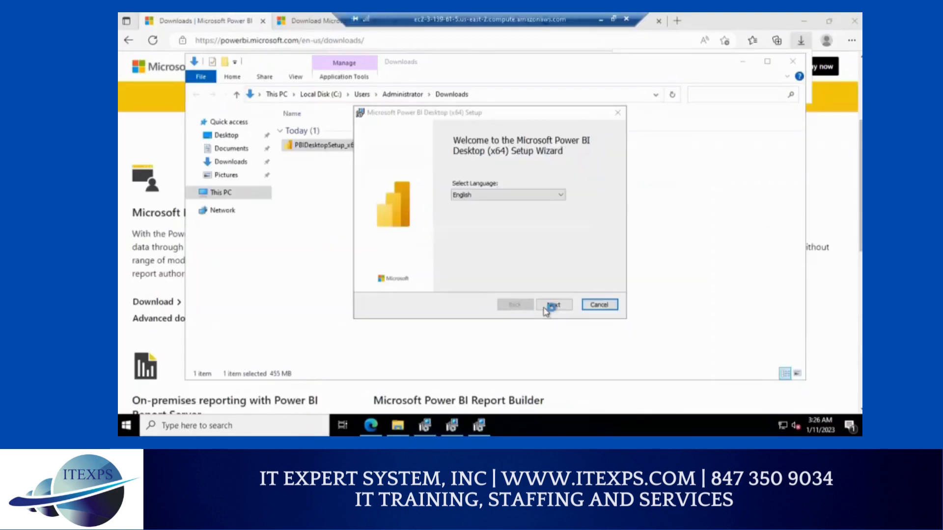
pyautogui.click(553, 306)
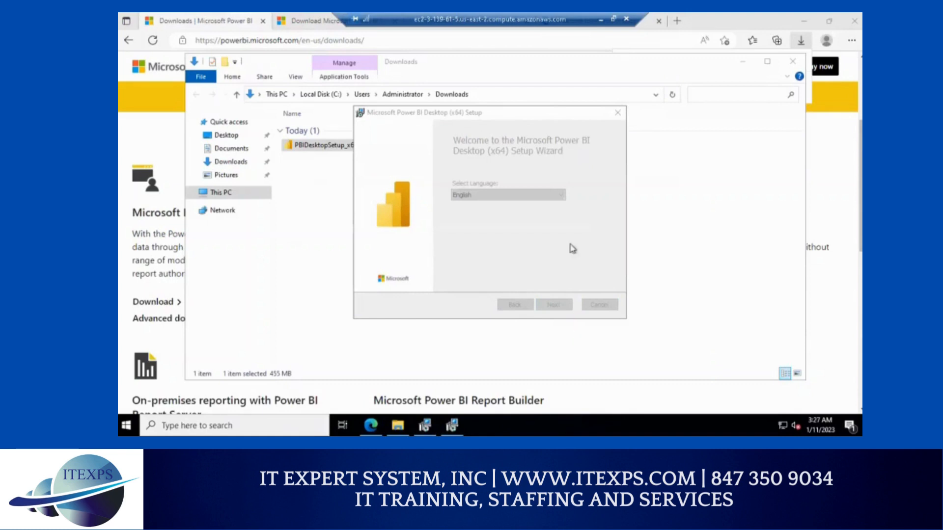
pyautogui.click(601, 21)
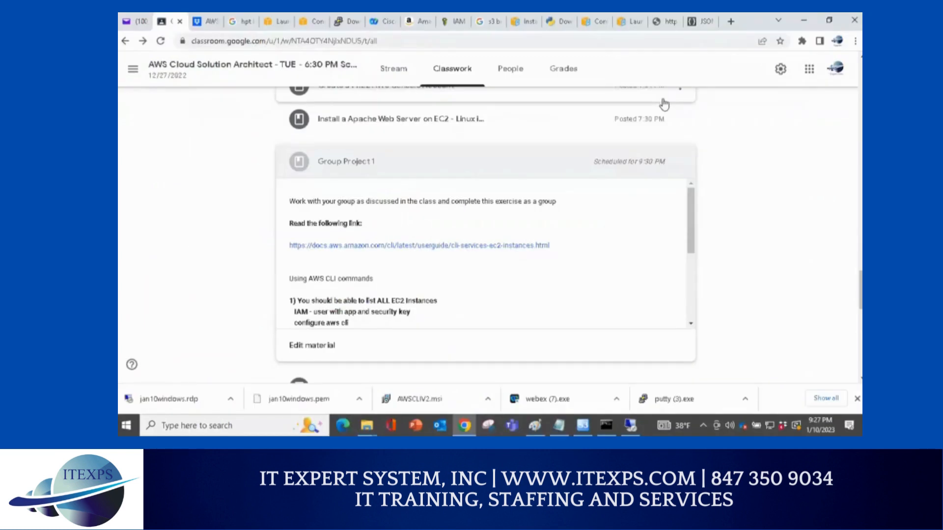
# Return to the AWS console's instance connection page, search the services for iam, and open the IAM dashboard.
pyautogui.click(301, 19)
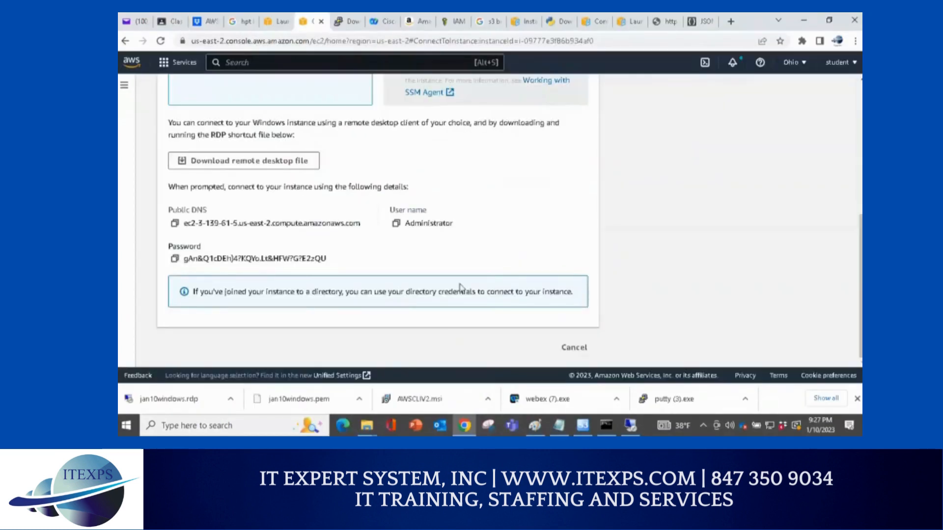
pyautogui.scroll(3, 273, 219)
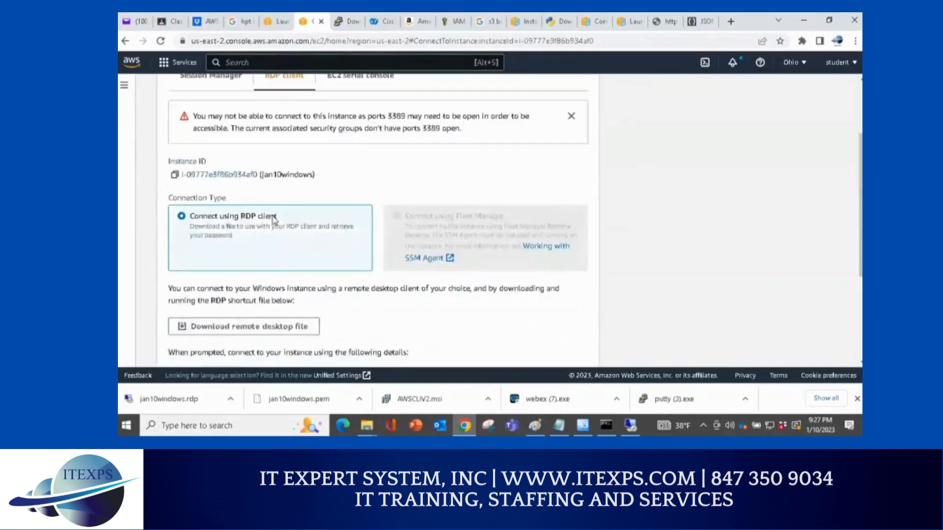
pyautogui.scroll(2, 273, 219)
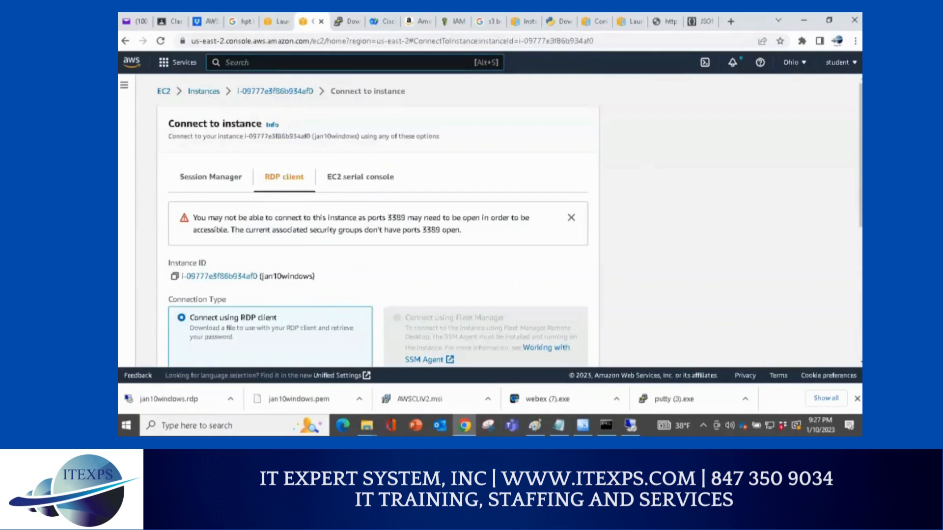
pyautogui.hotkey('alt', 's')
pyautogui.write('iam')
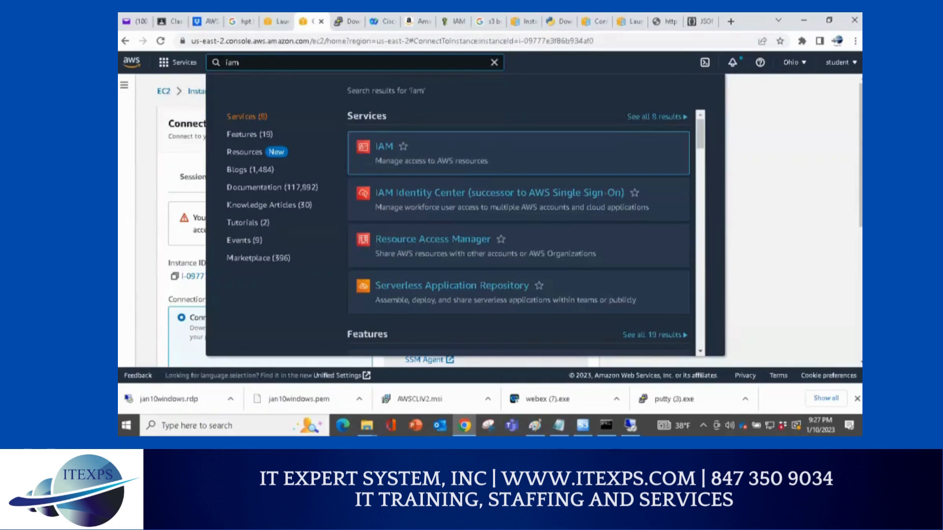
pyautogui.click(382, 154)
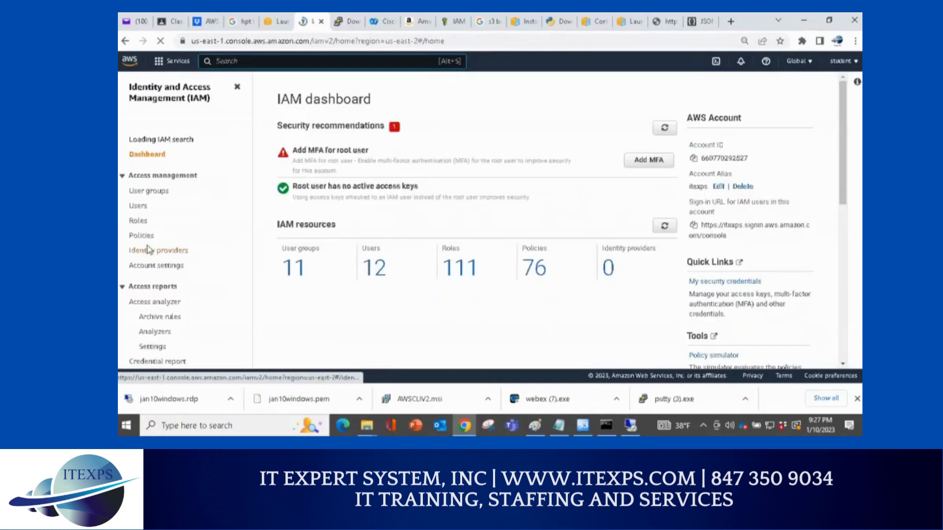
# Open the IAM users list, filter it by jan, and select the user jan10.
pyautogui.click(137, 215)
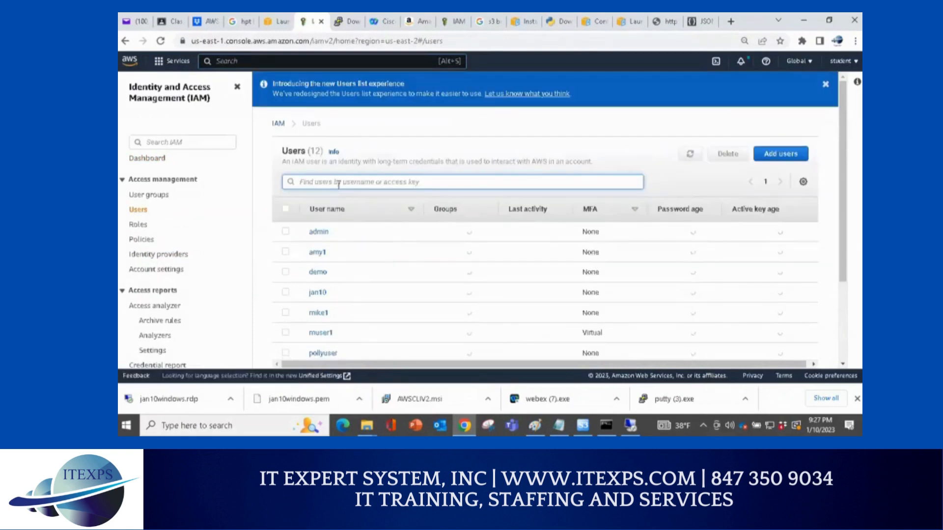
pyautogui.write('ja')
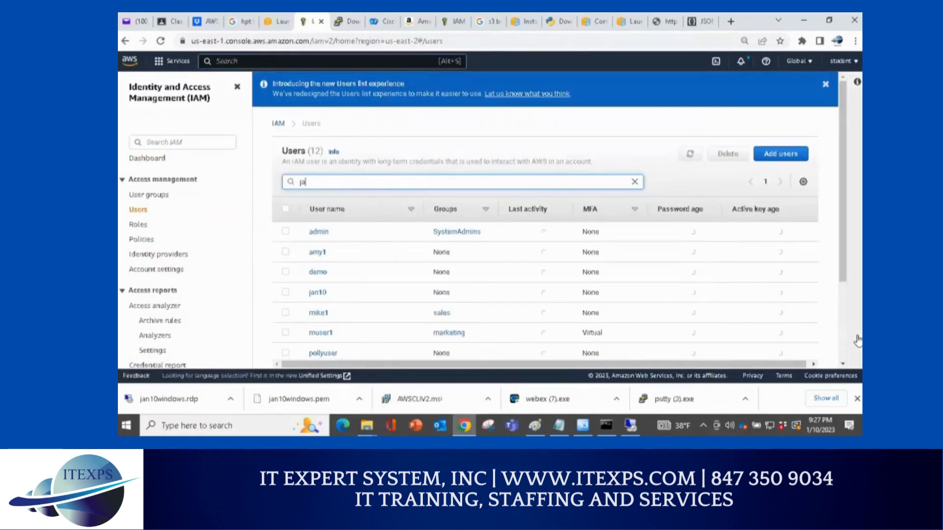
pyautogui.write('n')
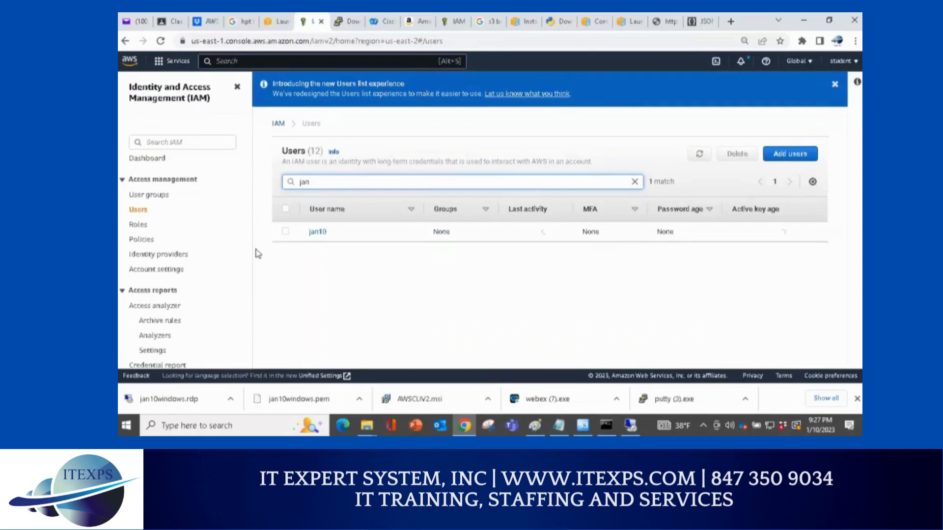
pyautogui.click(284, 232)
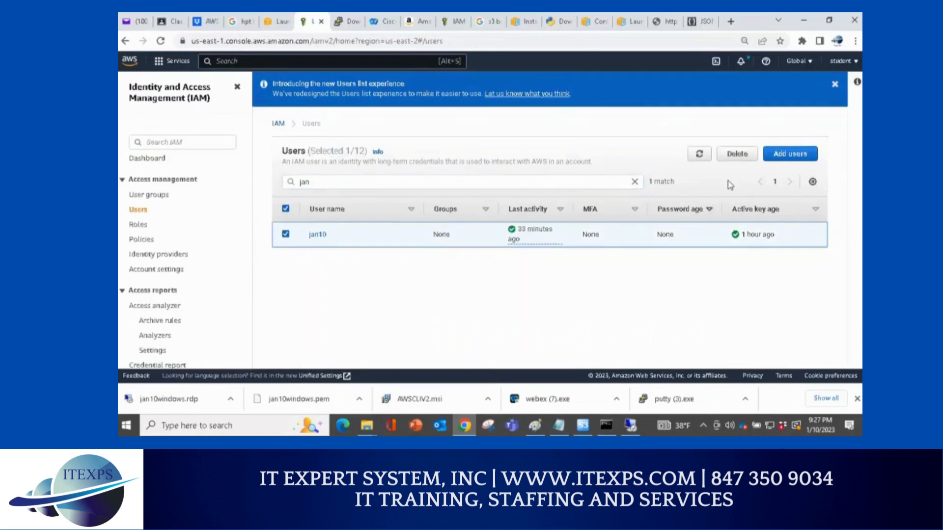
# Switch to Command Prompt, replace the pending describe-instances command with aws configure, and run it.
pyautogui.click(606, 425)
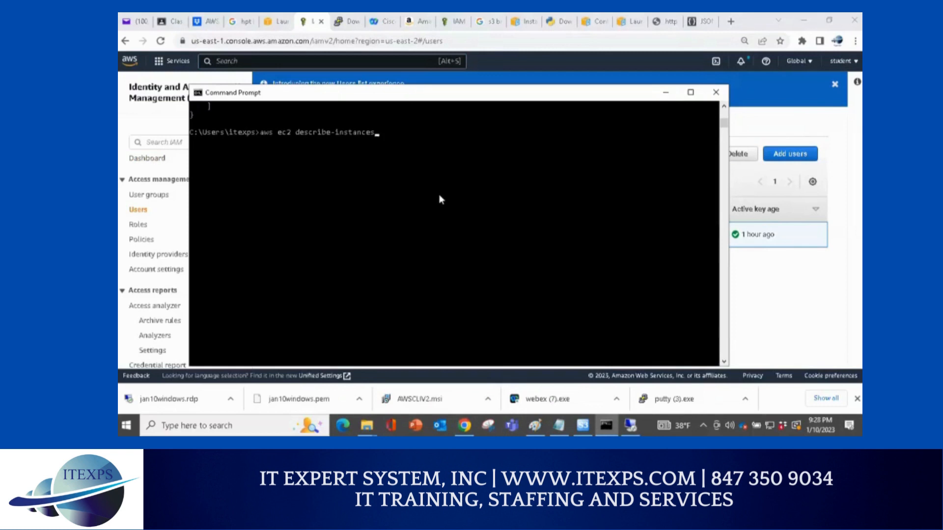
pyautogui.press('BackSpace')
pyautogui.press('BackSpace')
pyautogui.press('BackSpace')
pyautogui.press('BackSpace')
pyautogui.press('BackSpace')
pyautogui.press('BackSpace')
pyautogui.press('BackSpace')
pyautogui.press('BackSpace')
pyautogui.press('BackSpace')
pyautogui.press('BackSpace')
pyautogui.press('BackSpace')
pyautogui.press('BackSpace')
pyautogui.press('BackSpace')
pyautogui.press('BackSpace')
pyautogui.press('BackSpace')
pyautogui.press('BackSpace')
pyautogui.press('BackSpace')
pyautogui.press('BackSpace')
pyautogui.press('BackSpace')
pyautogui.press('BackSpace')
pyautogui.press('BackSpace')
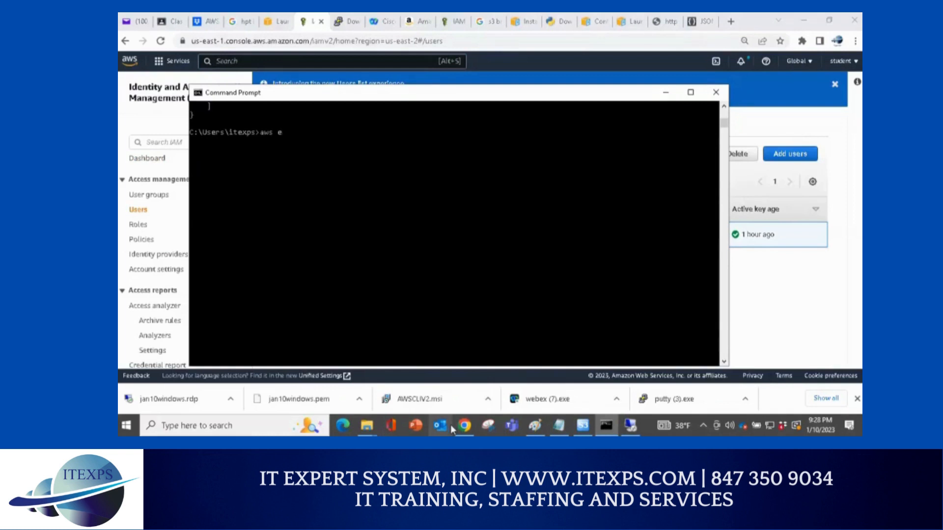
pyautogui.press('BackSpace')
pyautogui.write('configure')
pyautogui.press('Return')
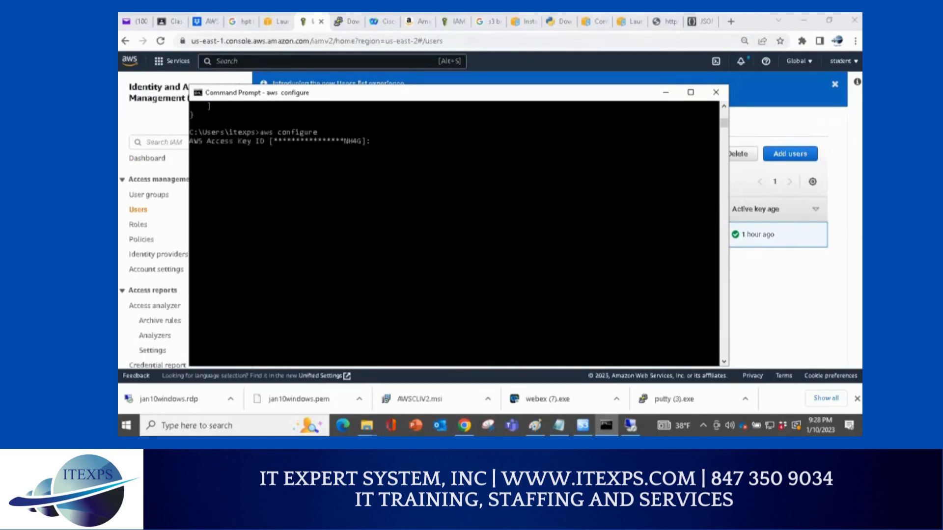
# Return to the IAM users list and permanently delete the selected user jan10, confirming with its user name.
pyautogui.click(775, 278)
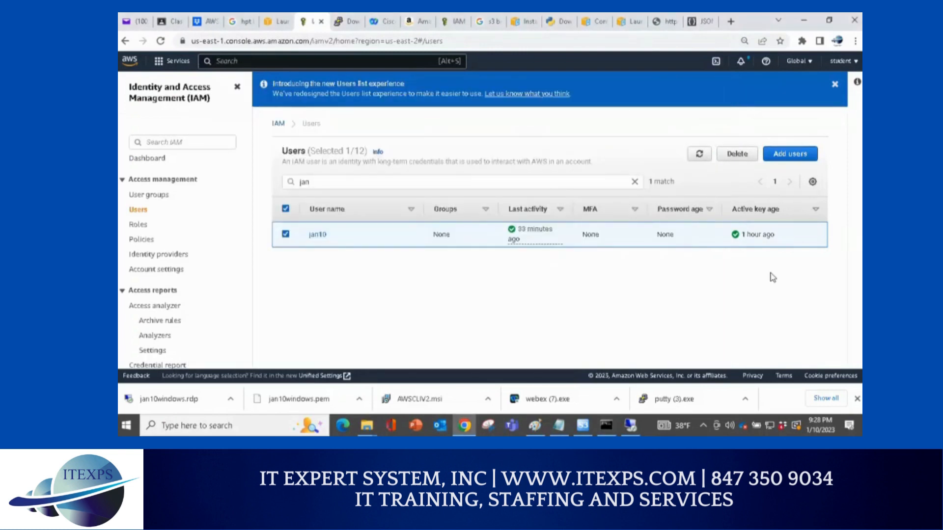
pyautogui.click(744, 162)
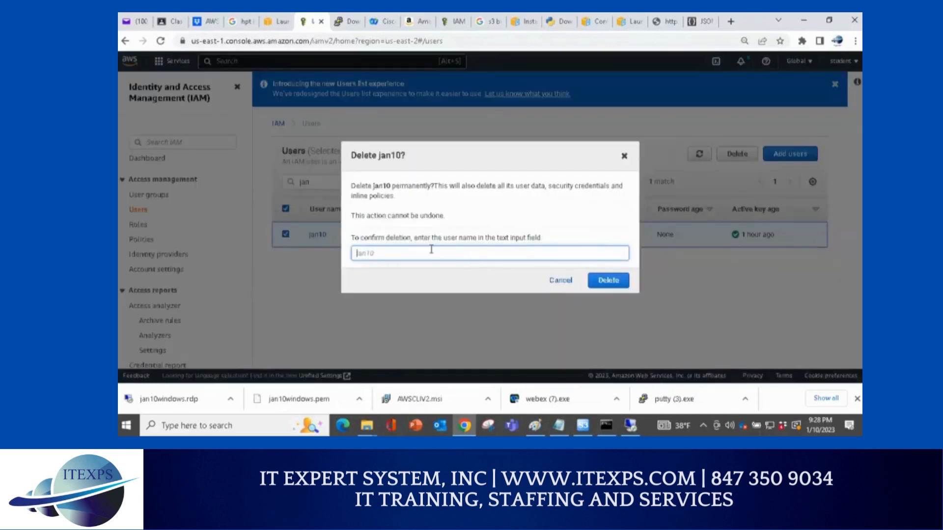
pyautogui.write('ja')
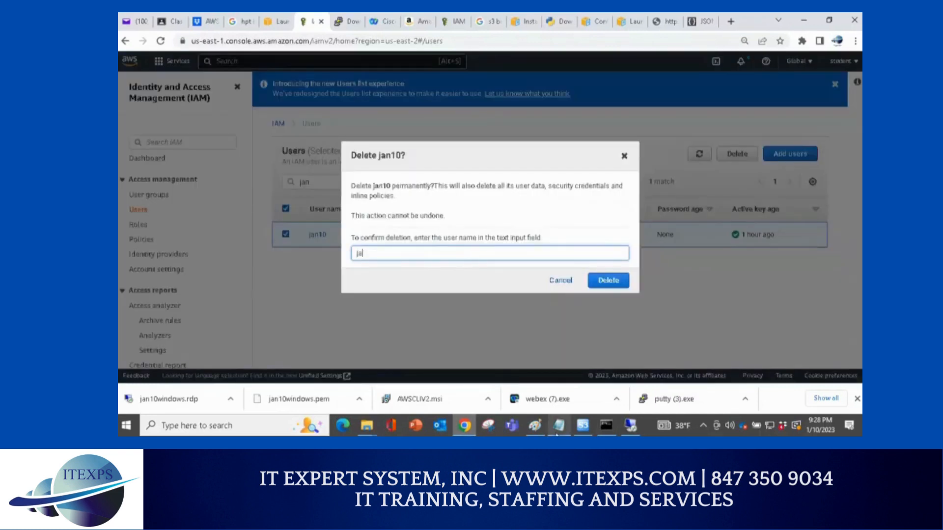
pyautogui.write('n10')
pyautogui.click(611, 282)
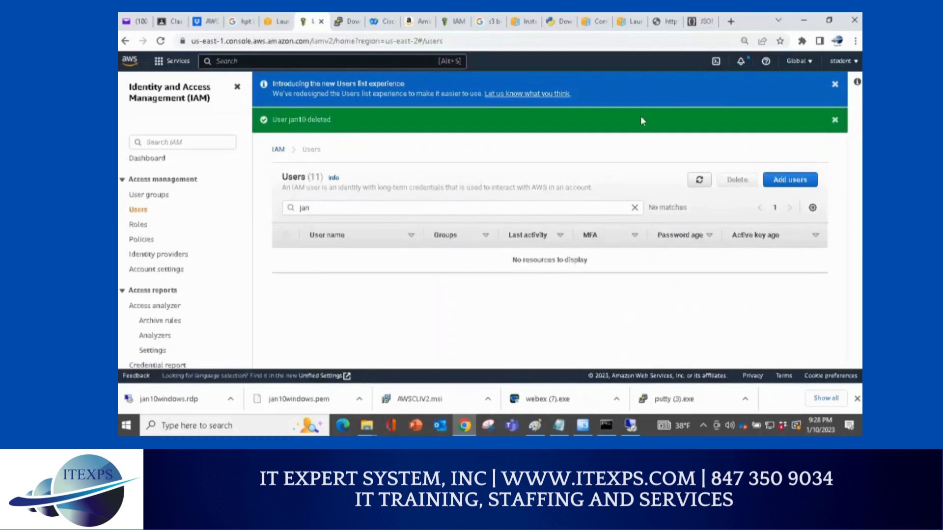
# Return to the remote desktop, try to continue the Power BI Desktop installation with Retry and Ignore, and exit the setup wizard.
pyautogui.click(631, 426)
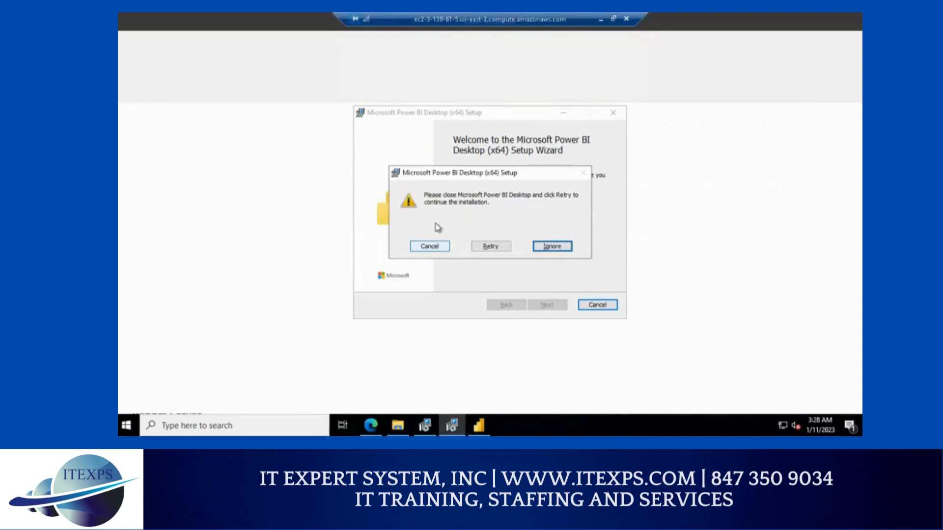
pyautogui.click(491, 247)
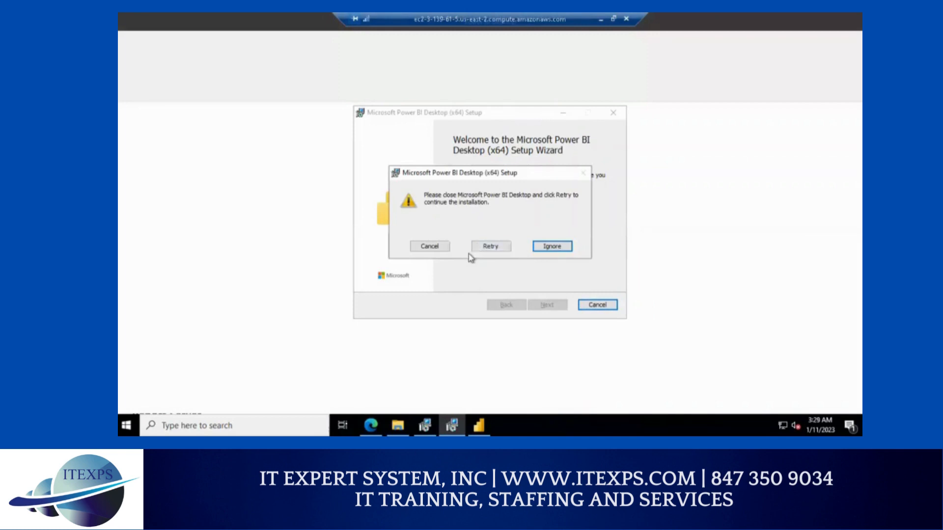
pyautogui.click(543, 248)
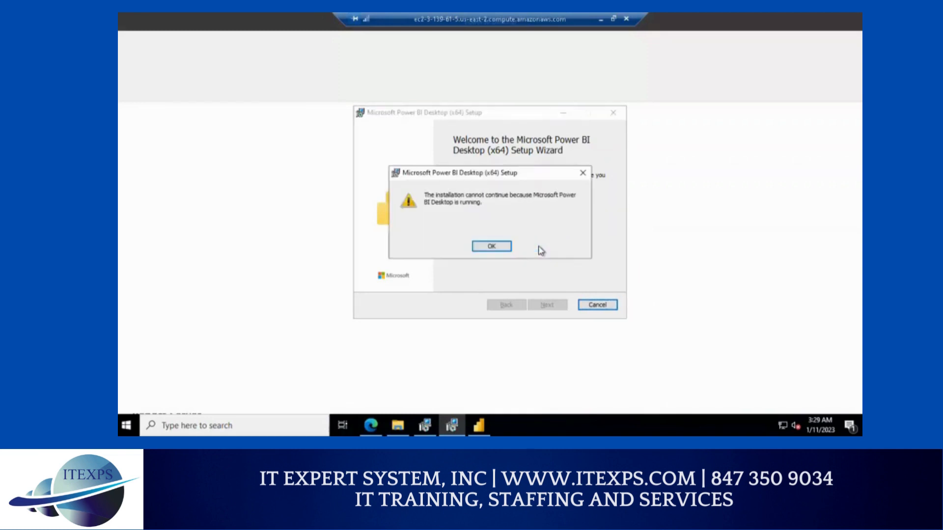
pyautogui.click(494, 247)
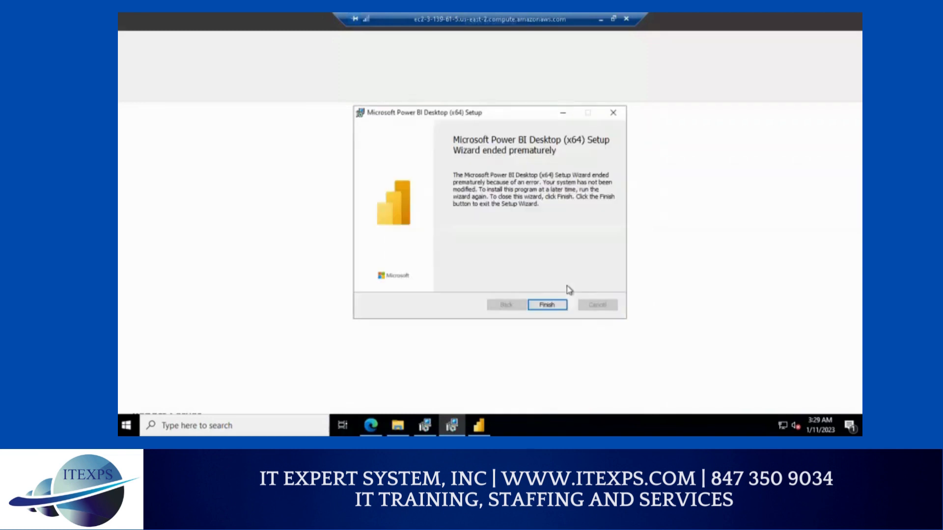
pyautogui.click(543, 303)
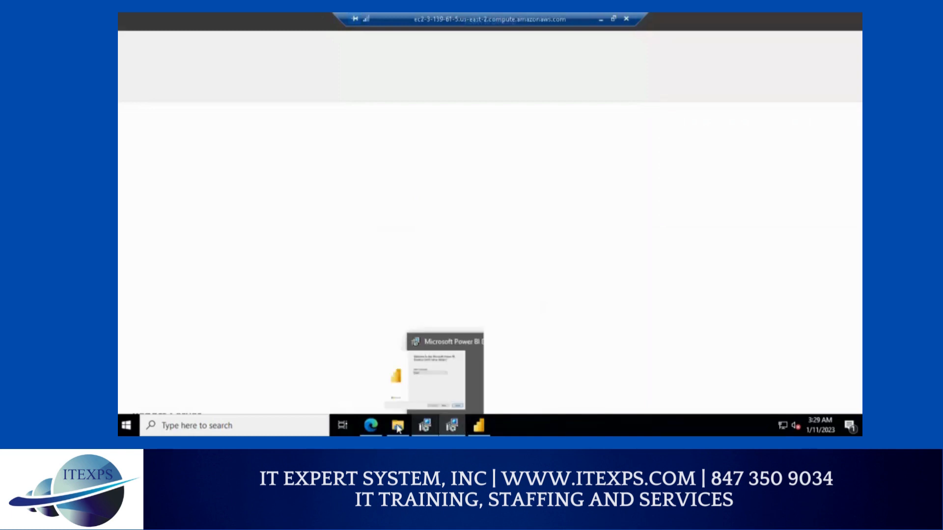
# Disconnect the remote desktop session of the Windows instance.
pyautogui.click(456, 412)
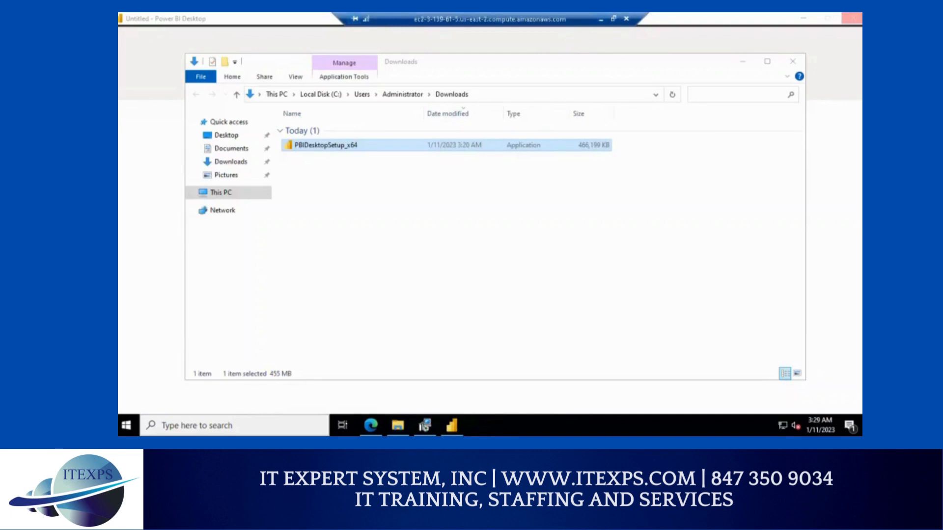
pyautogui.click(626, 19)
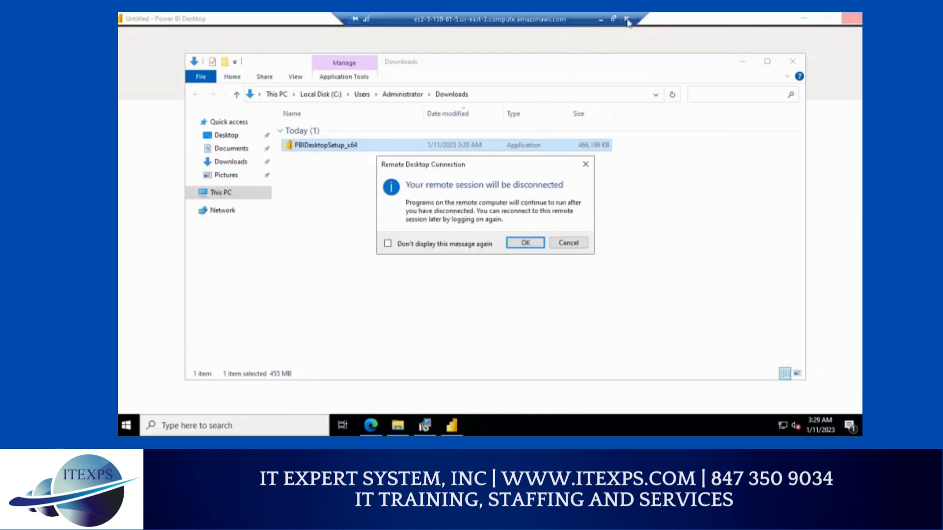
pyautogui.click(524, 243)
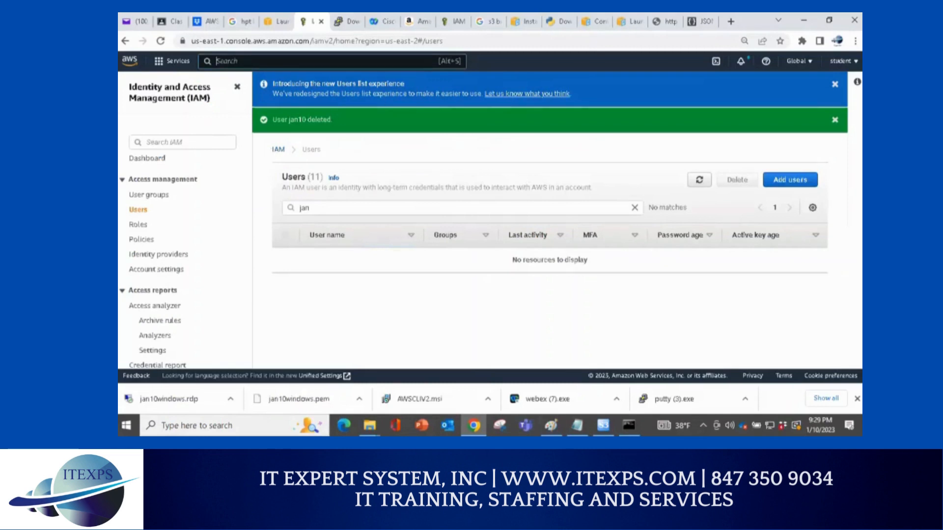
# Search the AWS services for EC2, open its dashboard, and go to the Instances list.
pyautogui.write('EC2')
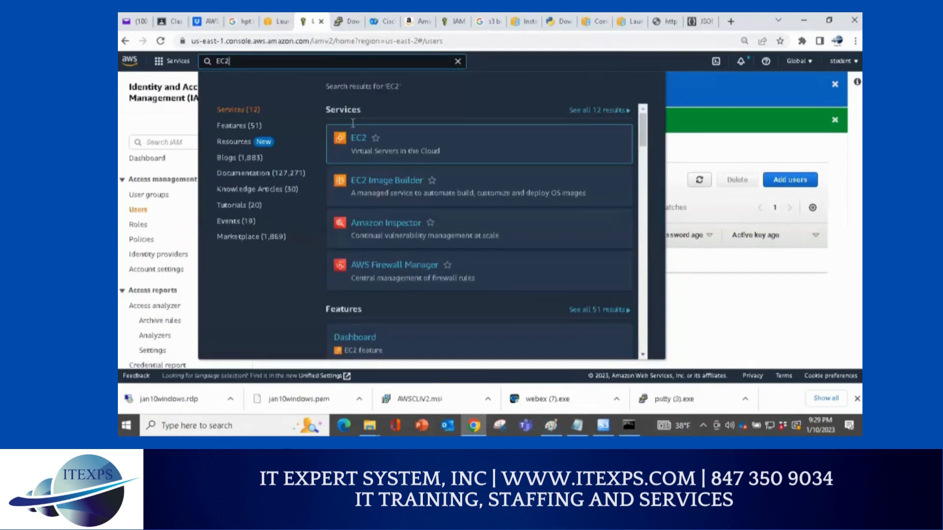
pyautogui.click(357, 141)
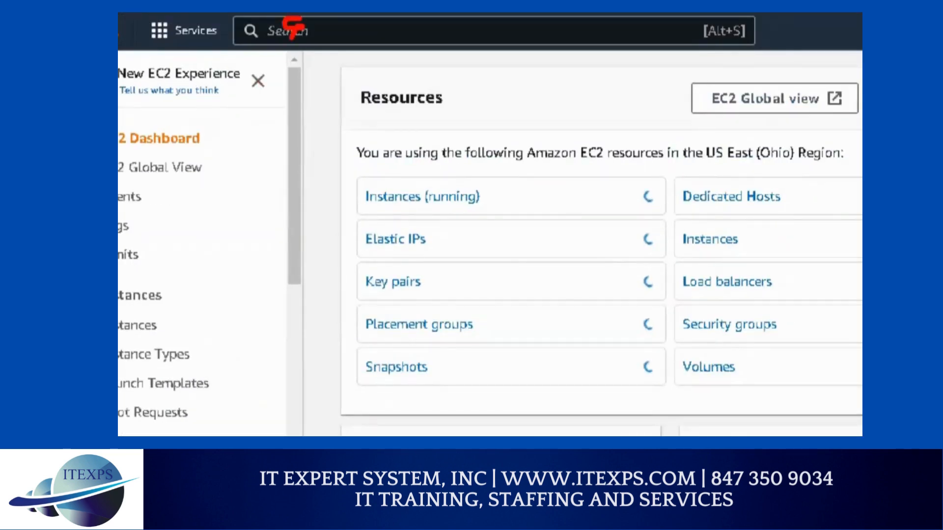
pyautogui.moveTo(293, 37); pyautogui.dragTo(309, 42)
pyautogui.moveTo(330, 24); pyautogui.dragTo(330, 46)
pyautogui.moveTo(338, 31)
pyautogui.mouseDown()
pyautogui.moveTo(354, 37)
pyautogui.moveTo(355, 63)
pyautogui.mouseUp()
pyautogui.moveTo(362, 52); pyautogui.dragTo(363, 69)
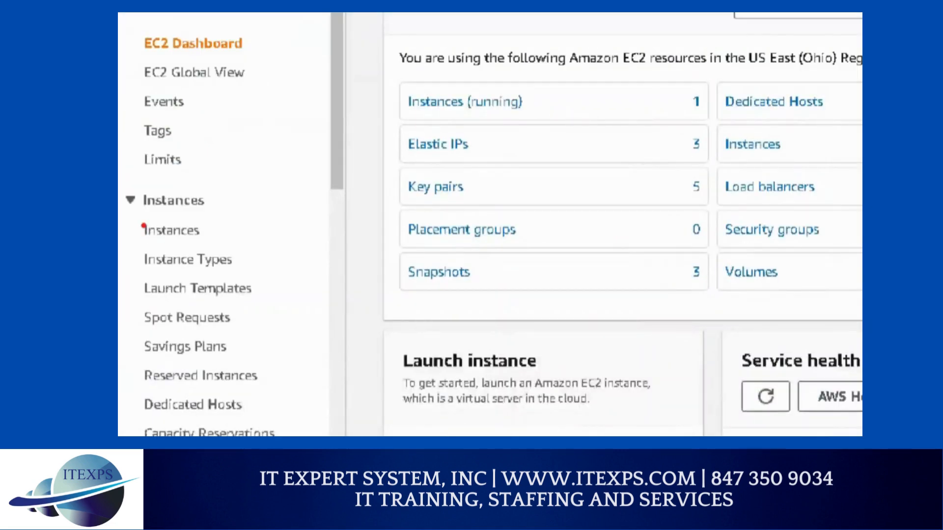
pyautogui.press('Escape')
pyautogui.click(146, 230)
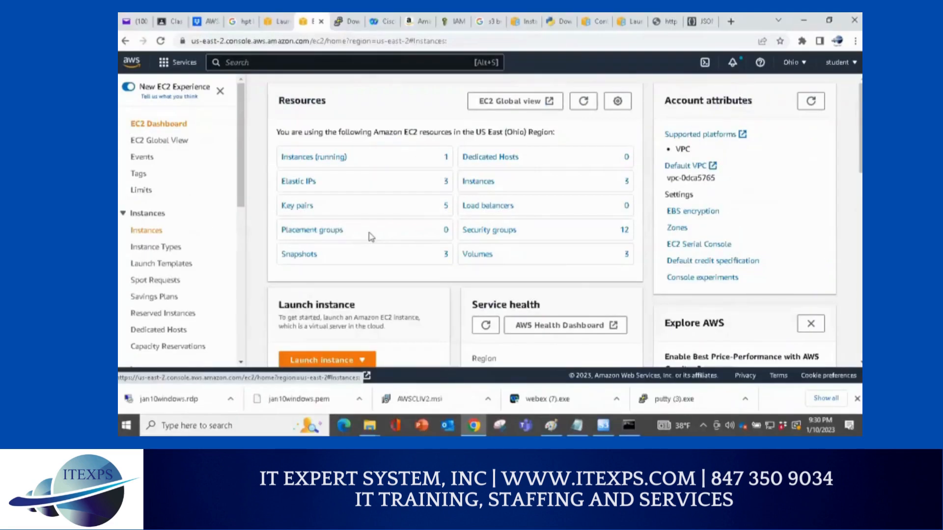